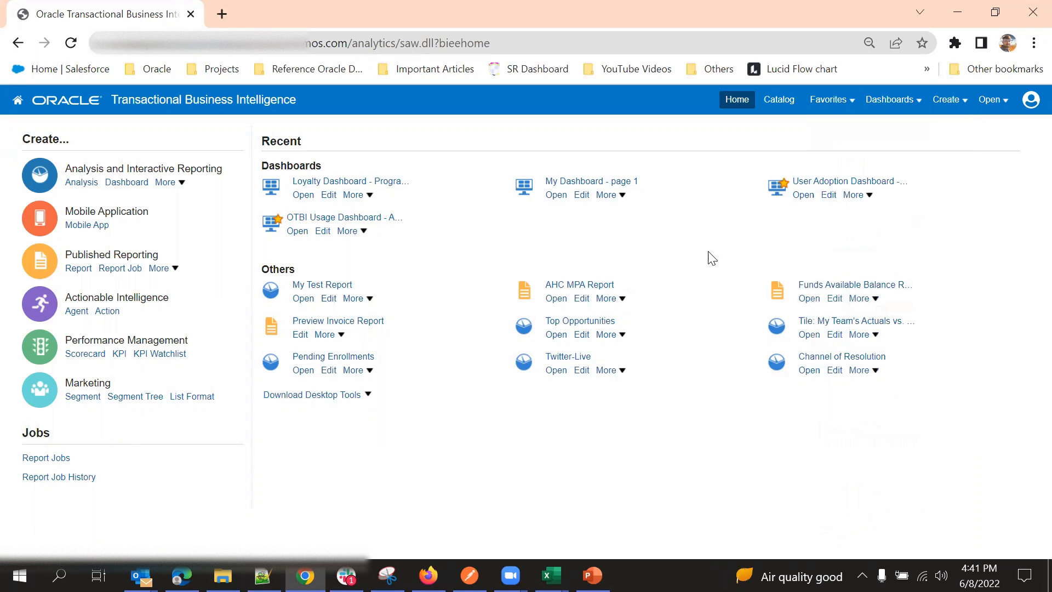
Step: Open My Test Report for editing and look through its pie chart and table
{"action": "left_click", "coordinate": [942, 99]}
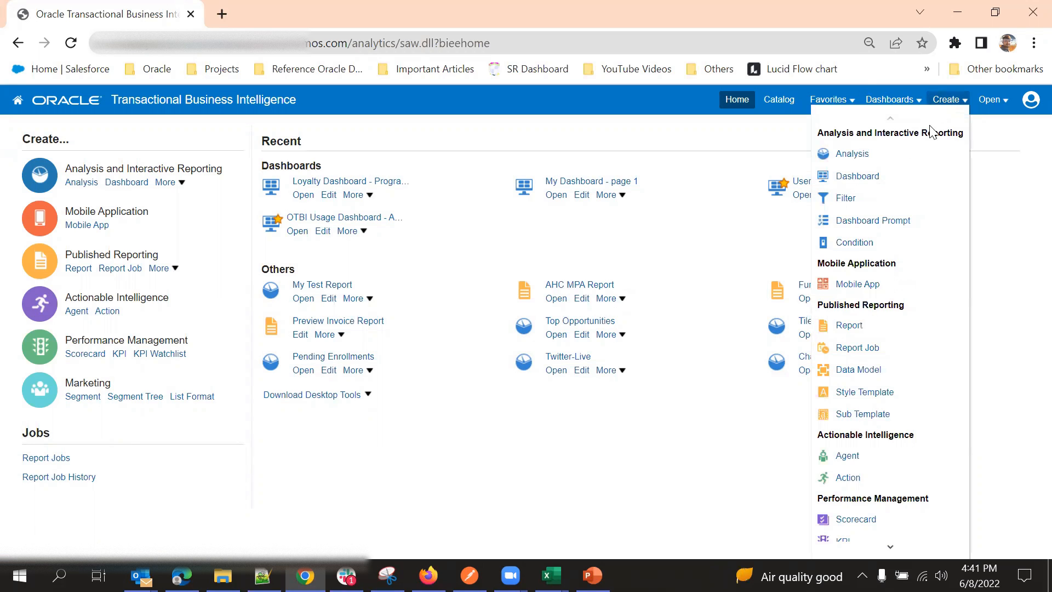
{"action": "left_click", "coordinate": [850, 154]}
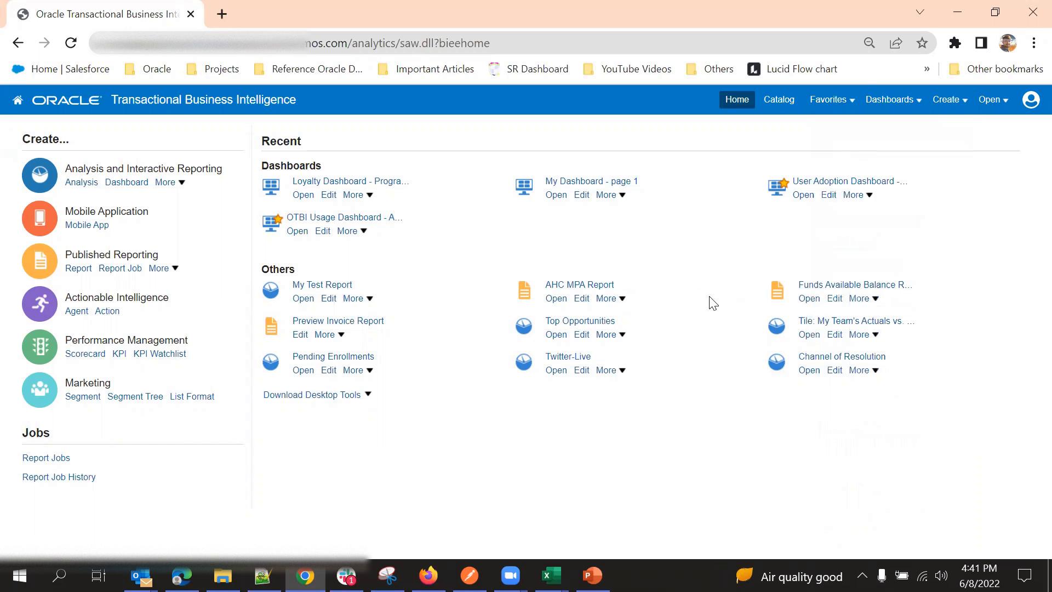
{"action": "left_click", "coordinate": [780, 102]}
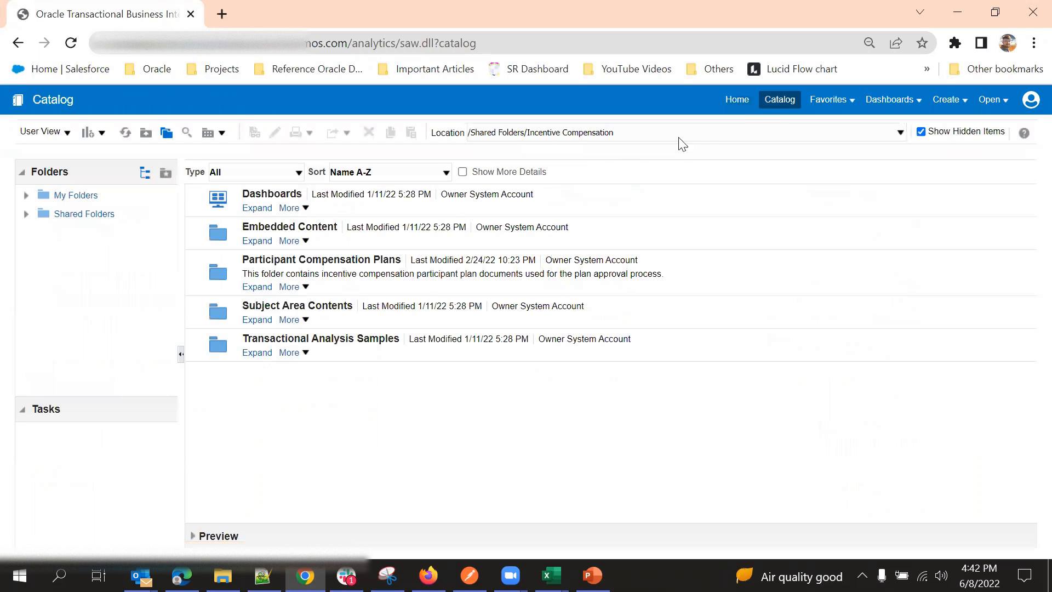
{"action": "left_click", "coordinate": [746, 102]}
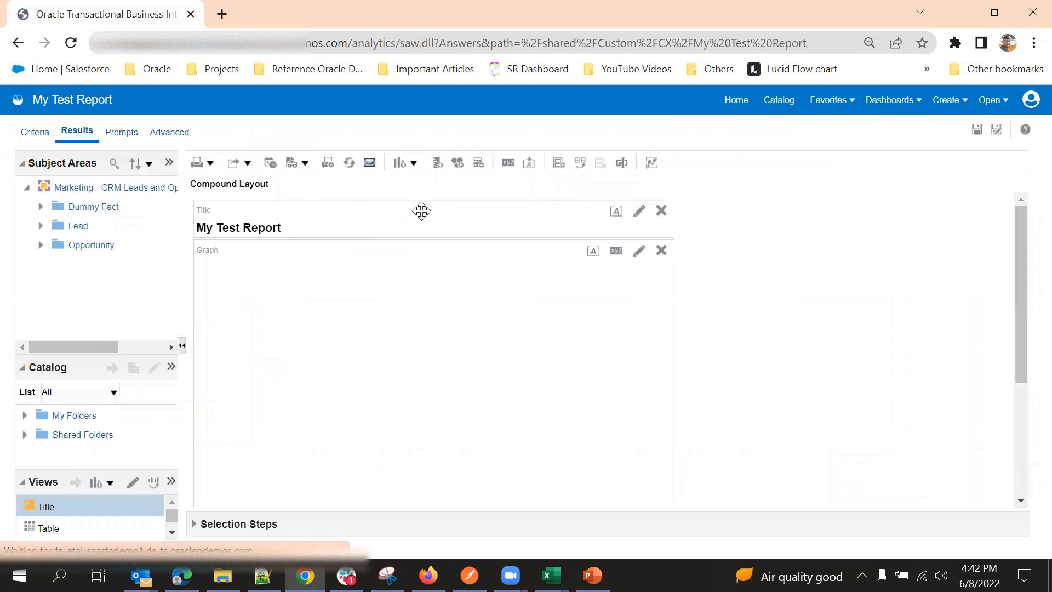
{"action": "scroll", "coordinate": [416, 271], "scroll_direction": "down", "scroll_amount": 4}
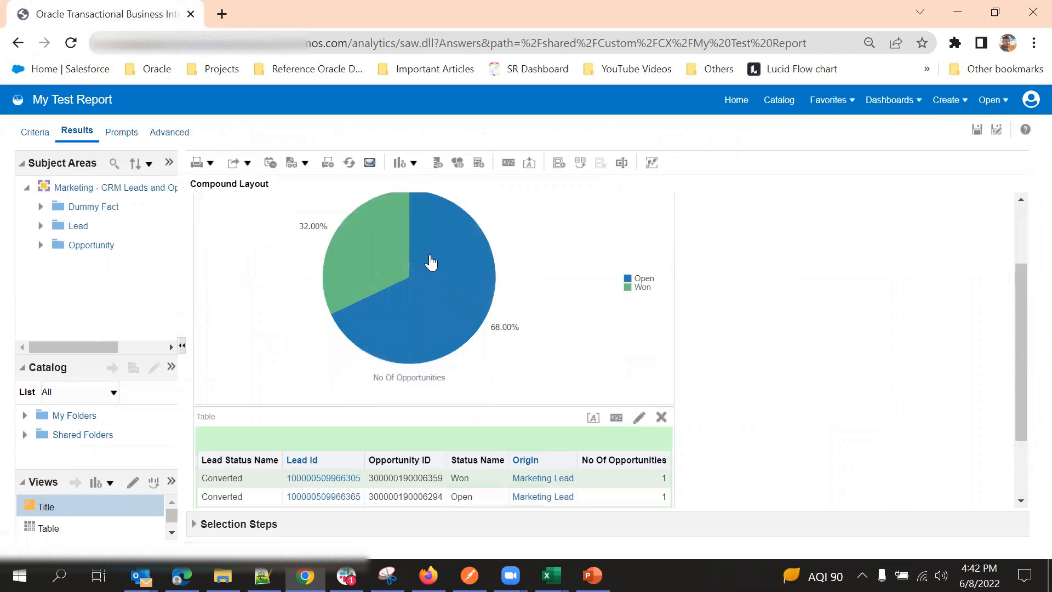
{"action": "scroll", "coordinate": [436, 298], "scroll_direction": "up", "scroll_amount": 4}
{"action": "scroll", "coordinate": [439, 298], "scroll_direction": "down", "scroll_amount": 4}
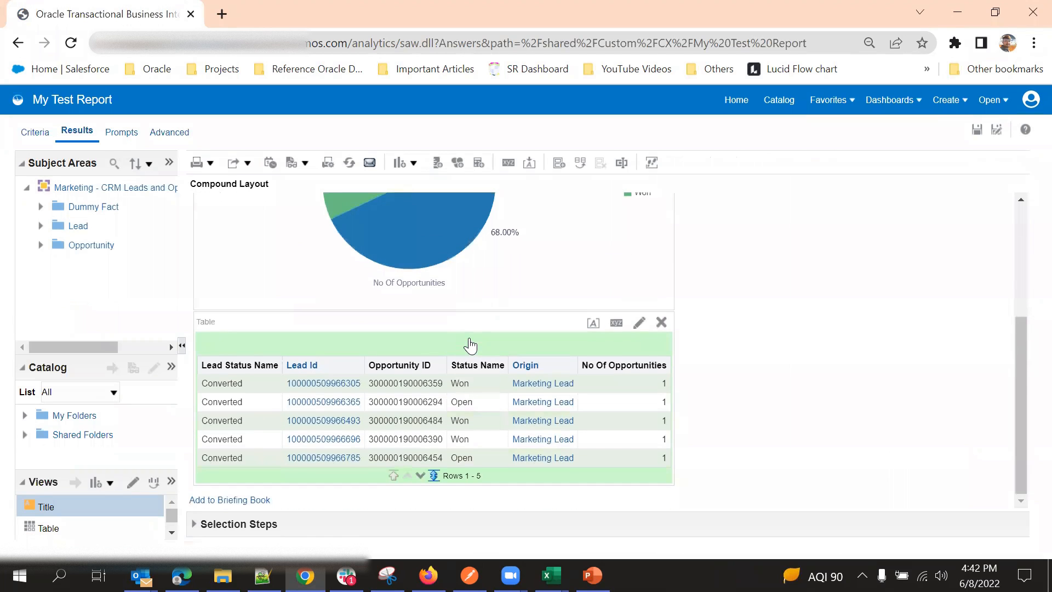
{"action": "scroll", "coordinate": [455, 351], "scroll_direction": "up", "scroll_amount": 4}
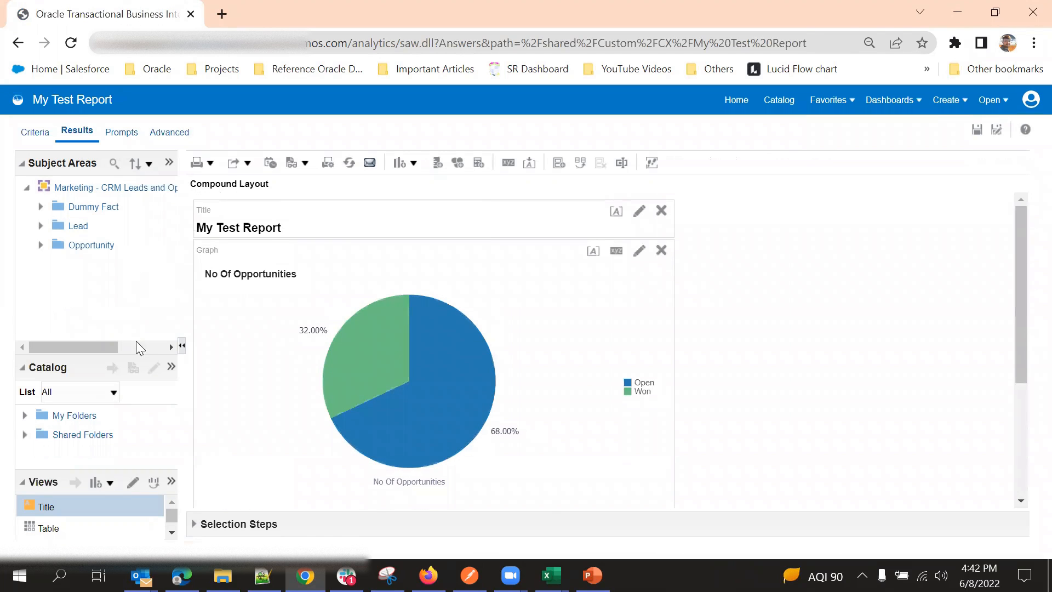
Step: Add the # Days in Stage column from the Opportunity folder to the report's selected columns
{"action": "left_click", "coordinate": [35, 131]}
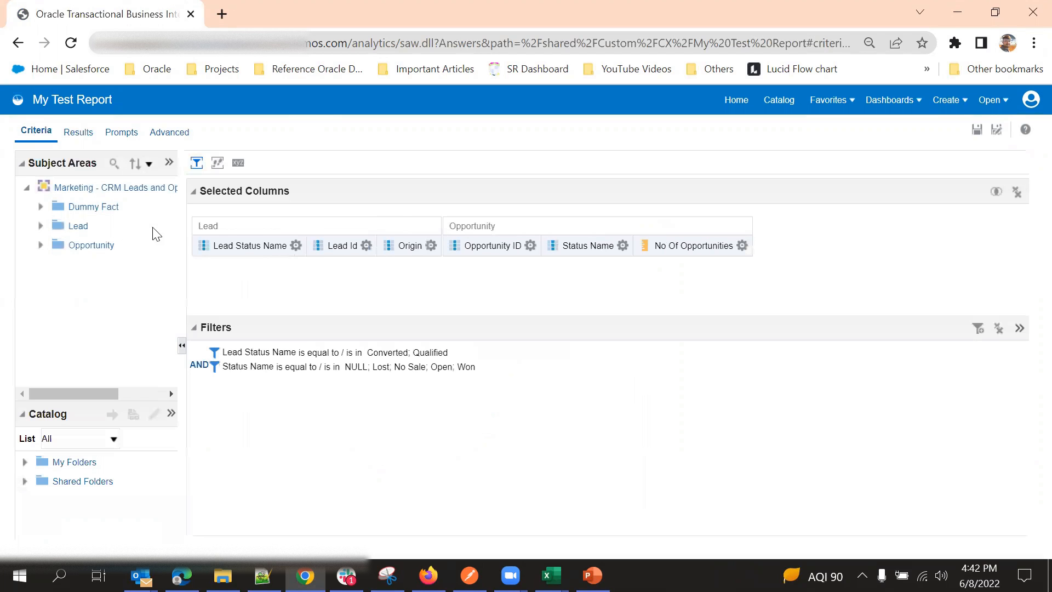
{"action": "left_click", "coordinate": [296, 245]}
{"action": "left_click", "coordinate": [257, 283]}
{"action": "left_click", "coordinate": [41, 245]}
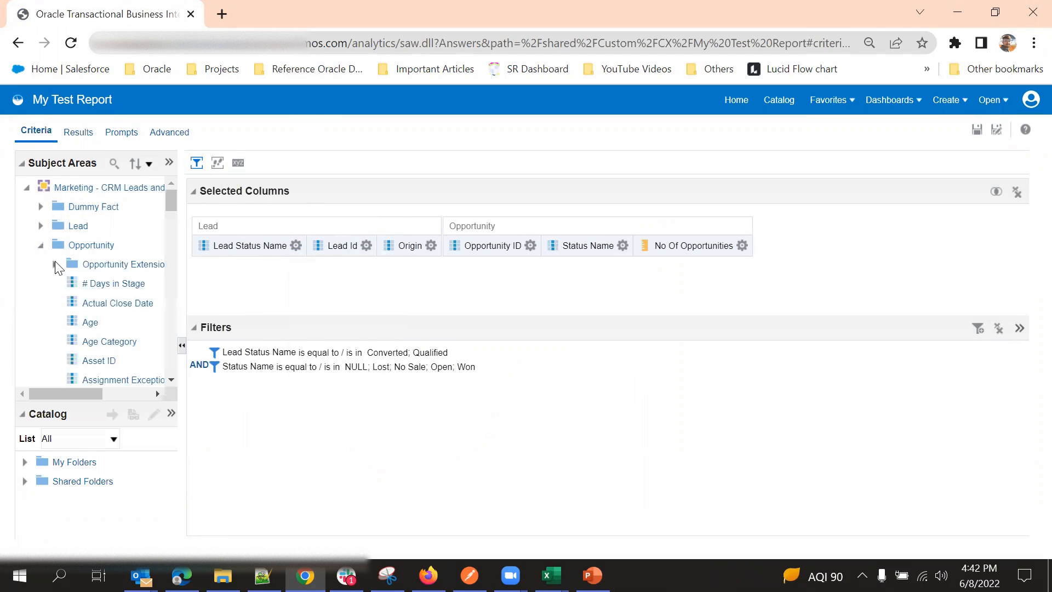
{"action": "double_click", "coordinate": [113, 286]}
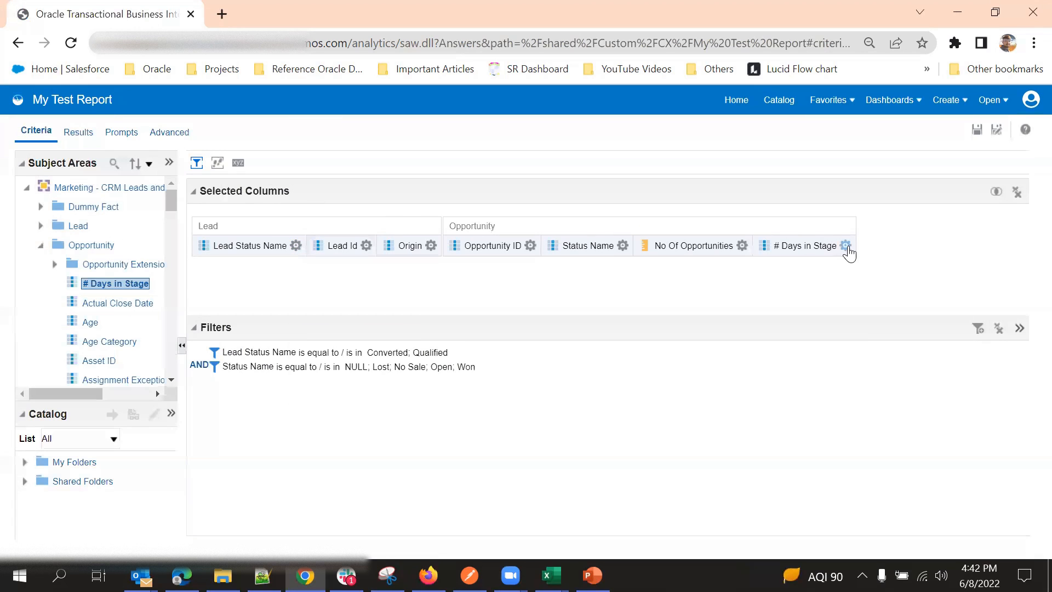
Step: Open the column formula of # Days in Stage for editing
{"action": "left_click", "coordinate": [846, 247]}
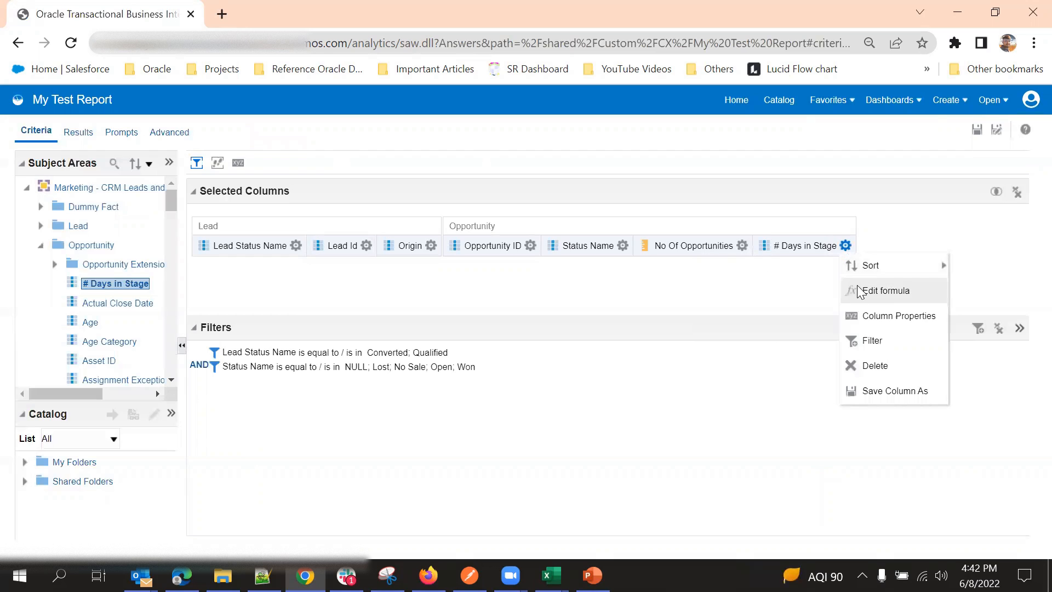
{"action": "mouse_move", "coordinate": [865, 270]}
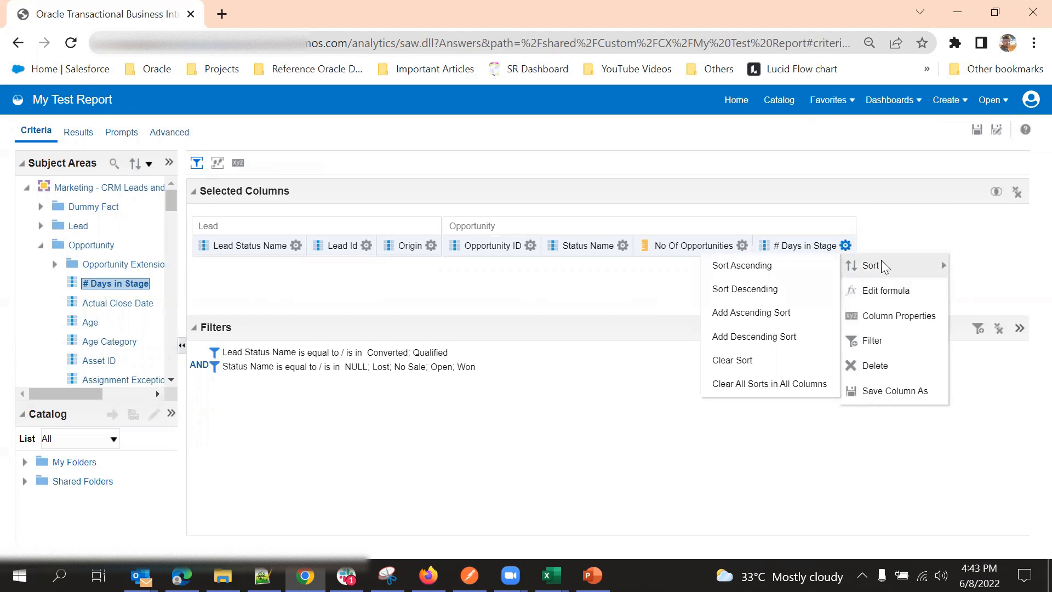
{"action": "left_click", "coordinate": [888, 291]}
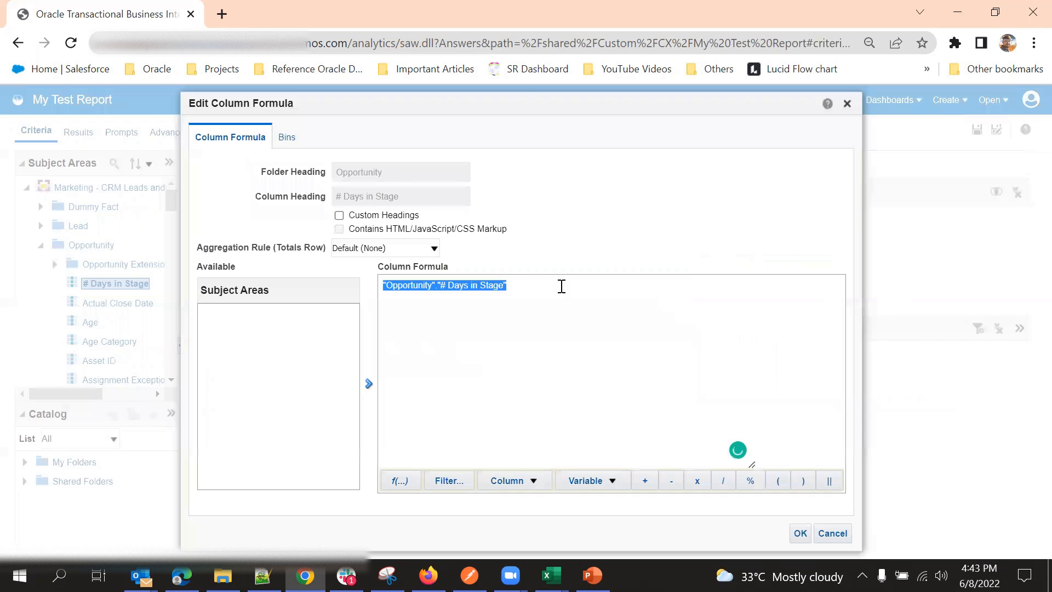
{"action": "left_click_drag", "start_coordinate": [531, 108], "coordinate": [544, 83]}
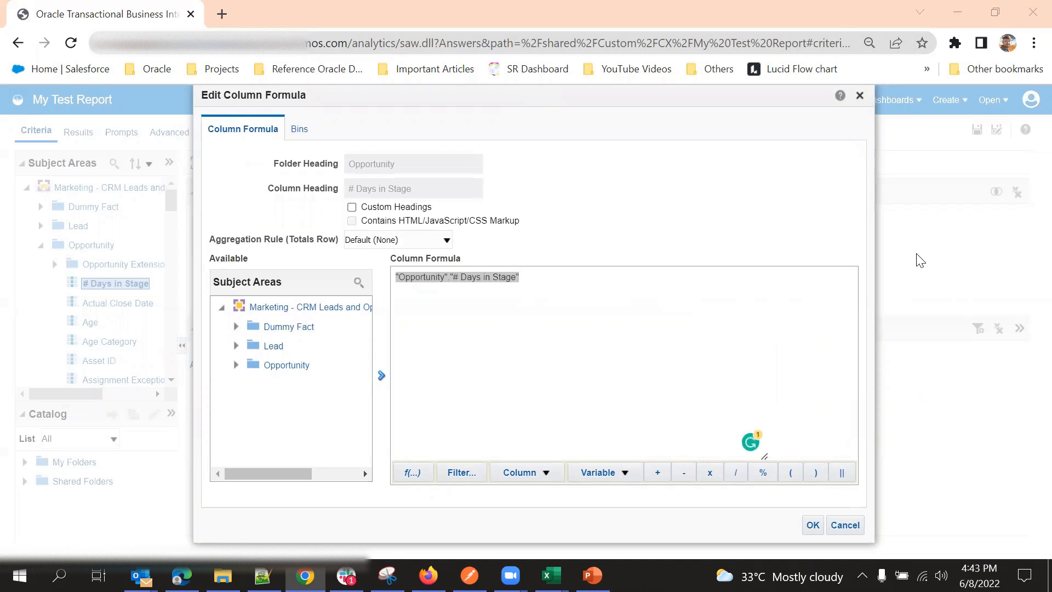
{"action": "left_click", "coordinate": [617, 216]}
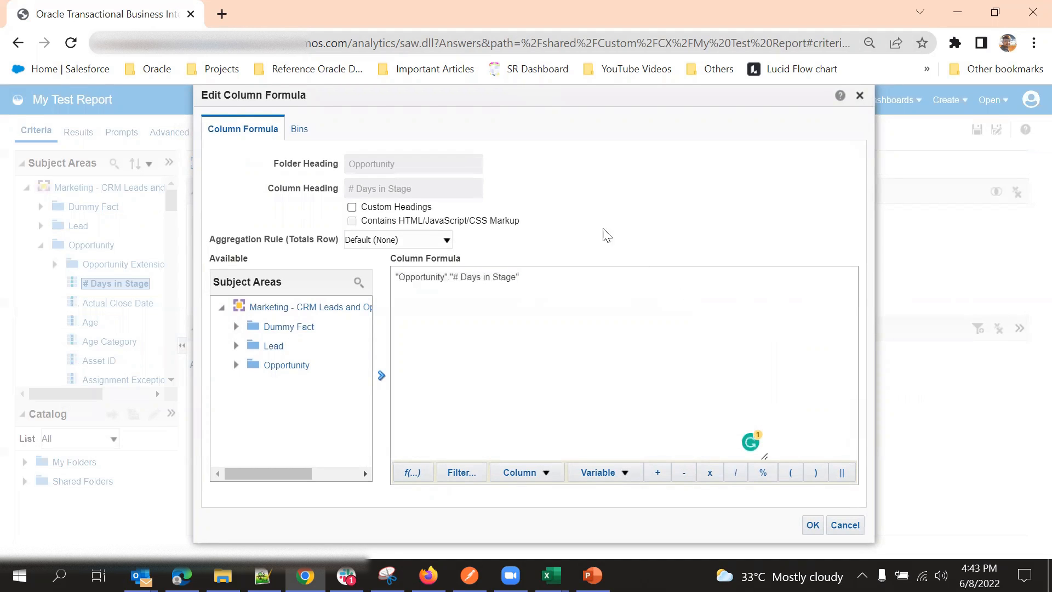
Step: Examine the folder part and the column part of the # Days in Stage formula
{"action": "triple_click", "coordinate": [448, 279]}
{"action": "double_click", "coordinate": [464, 278]}
{"action": "double_click", "coordinate": [441, 279]}
{"action": "left_click", "coordinate": [436, 367]}
{"action": "left_click", "coordinate": [399, 291]}
{"action": "left_click_drag", "start_coordinate": [396, 278], "coordinate": [456, 276]}
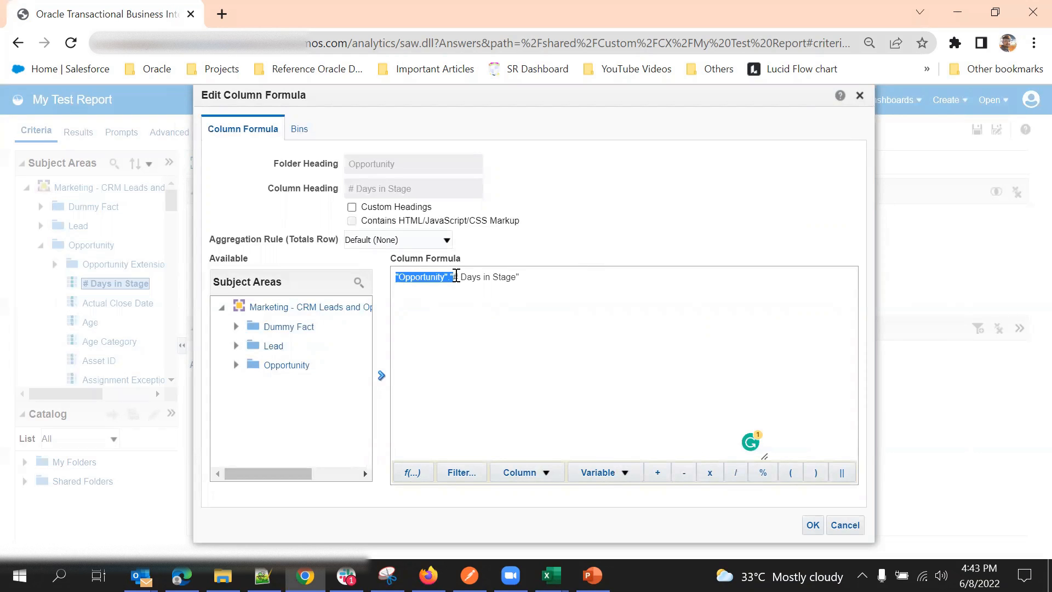
{"action": "left_click", "coordinate": [394, 277]}
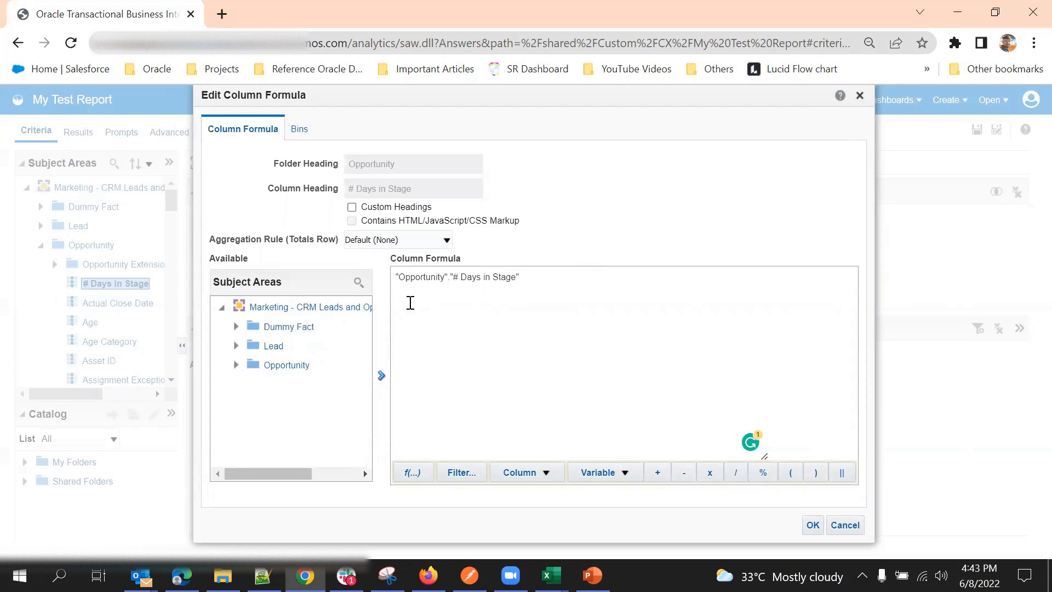
{"action": "left_click_drag", "start_coordinate": [395, 276], "coordinate": [456, 278]}
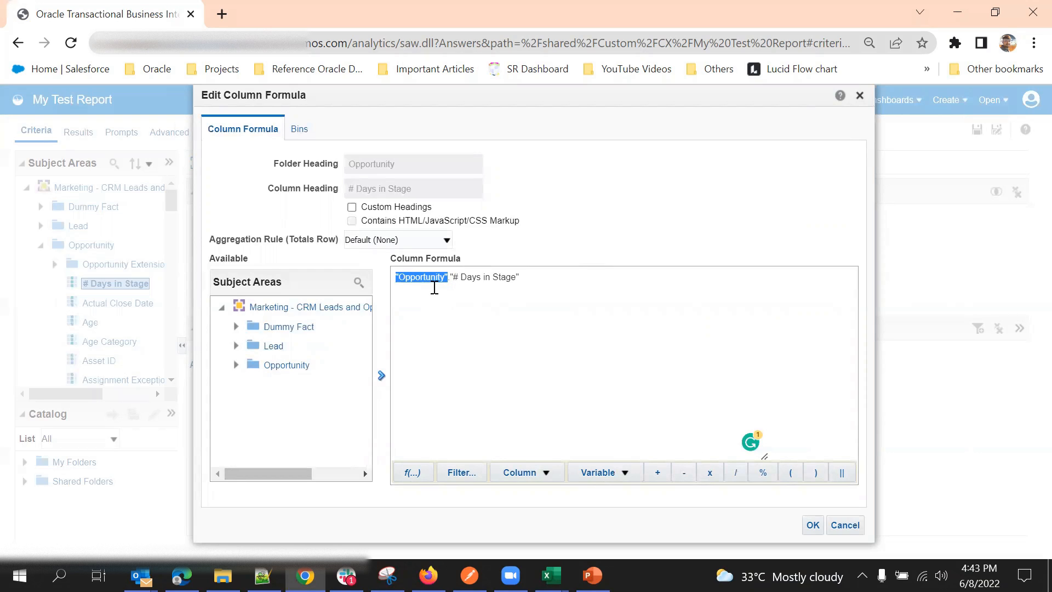
{"action": "left_click", "coordinate": [442, 277]}
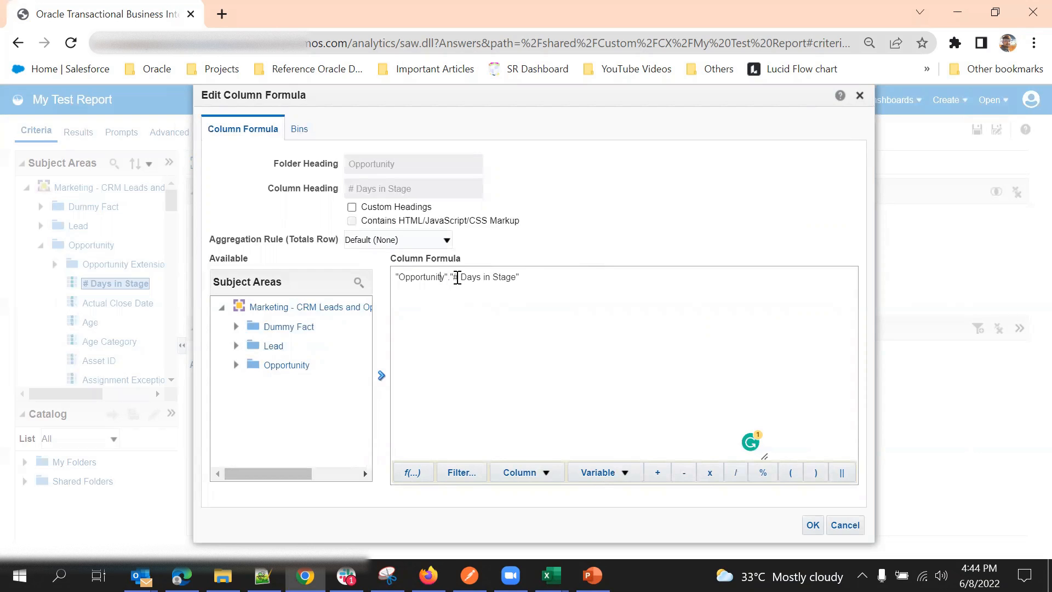
{"action": "left_click_drag", "start_coordinate": [450, 278], "coordinate": [520, 281]}
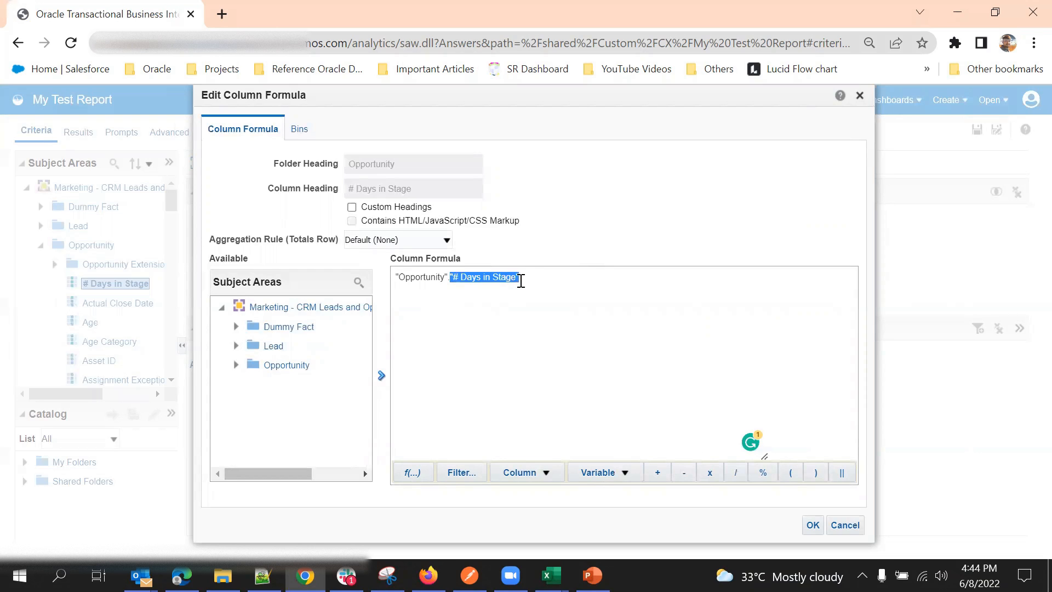
{"action": "left_click", "coordinate": [522, 296]}
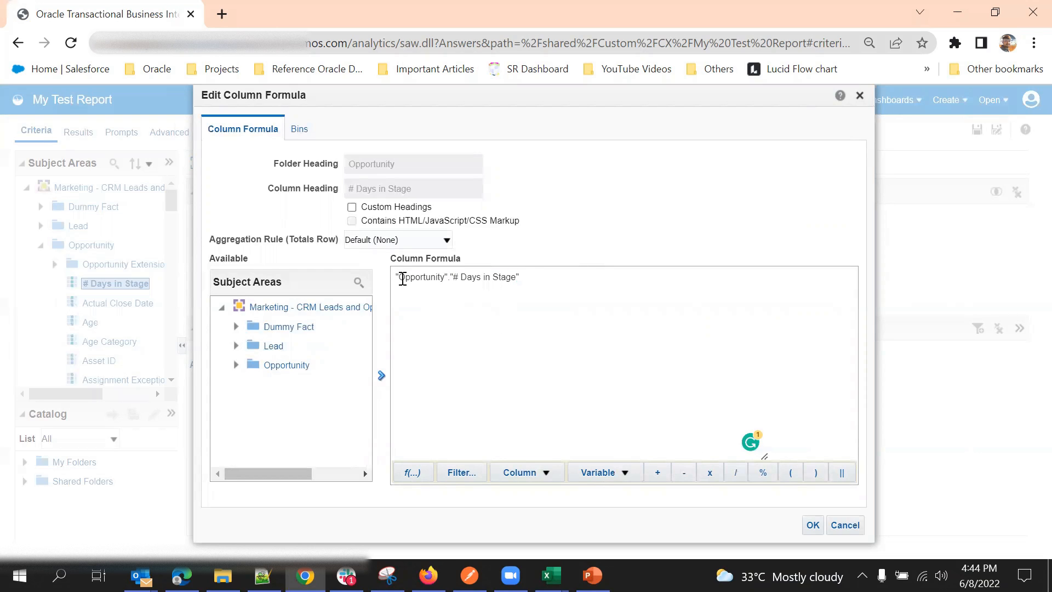
Step: Select the formula text after its opening quotation mark and list the Aggregate functions available for insertion
{"action": "left_click_drag", "start_coordinate": [399, 279], "coordinate": [532, 281]}
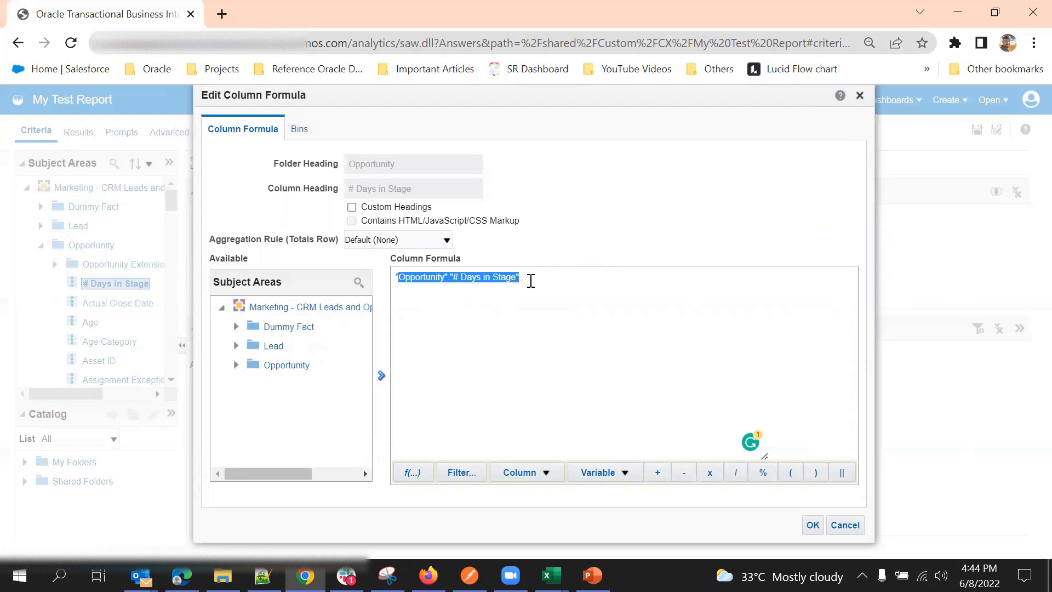
{"action": "left_click", "coordinate": [603, 204]}
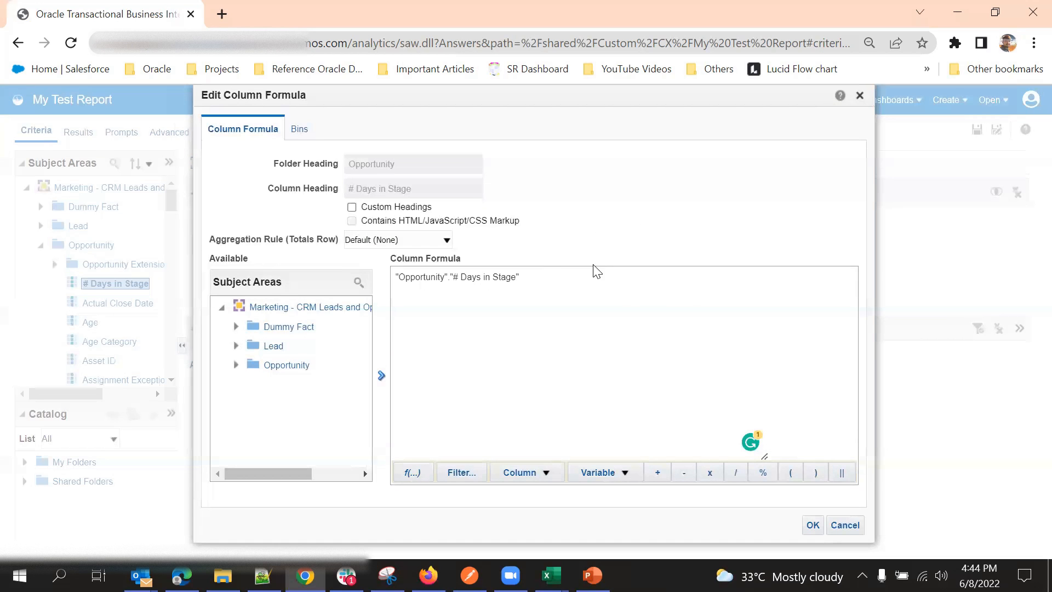
{"action": "left_click", "coordinate": [412, 473]}
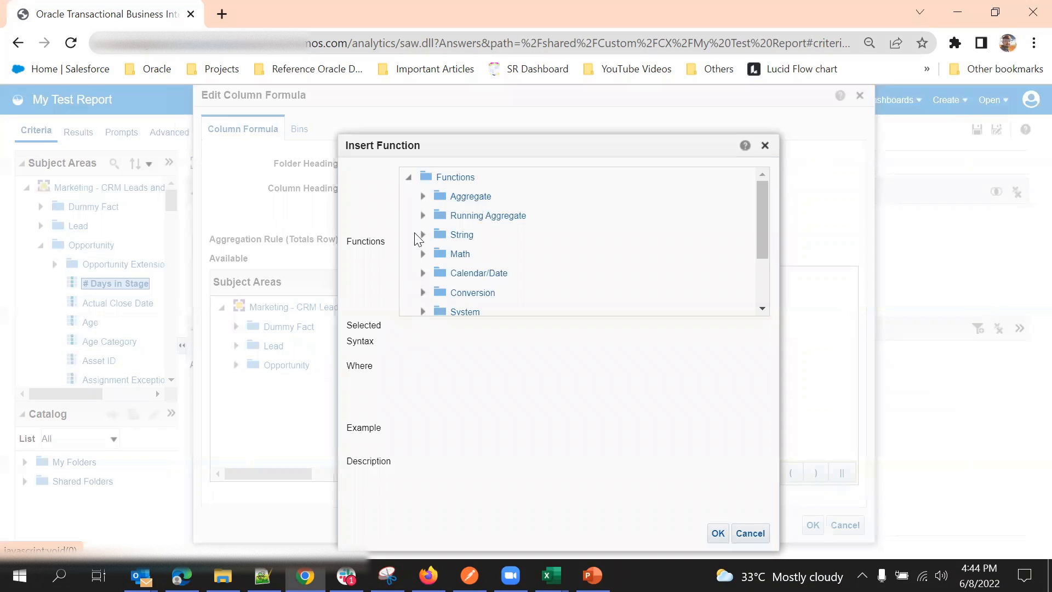
{"action": "left_click", "coordinate": [424, 197]}
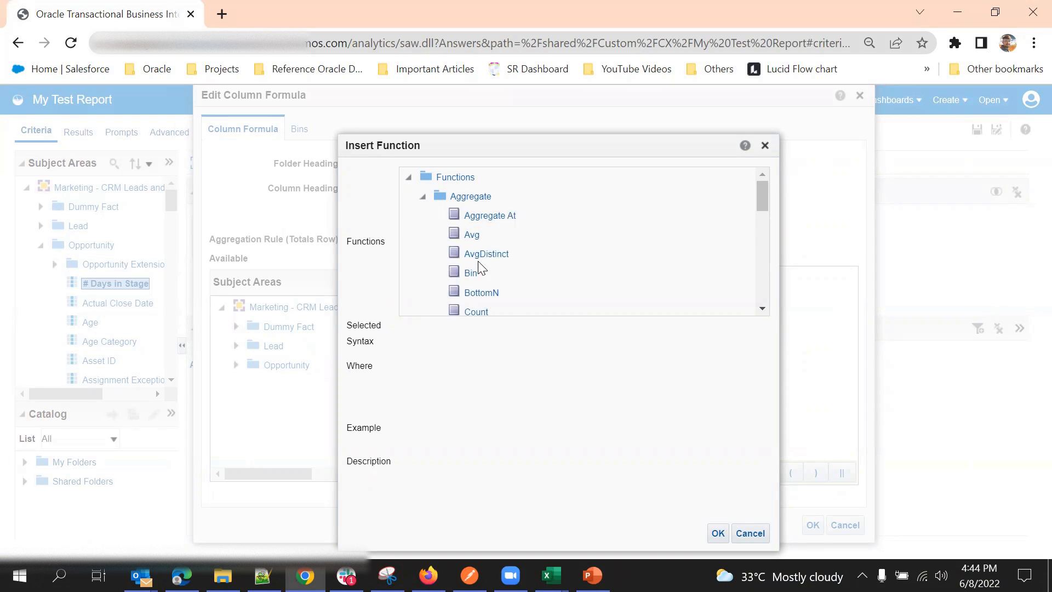
Step: Examine the available Aggregate functions, including the syntax and description of CountDistinct
{"action": "scroll", "coordinate": [477, 220], "scroll_direction": "down", "scroll_amount": 2}
{"action": "scroll", "coordinate": [479, 217], "scroll_direction": "up", "scroll_amount": 2}
{"action": "left_click_drag", "start_coordinate": [546, 143], "coordinate": [633, 119]}
{"action": "scroll", "coordinate": [623, 217], "scroll_direction": "down", "scroll_amount": 3}
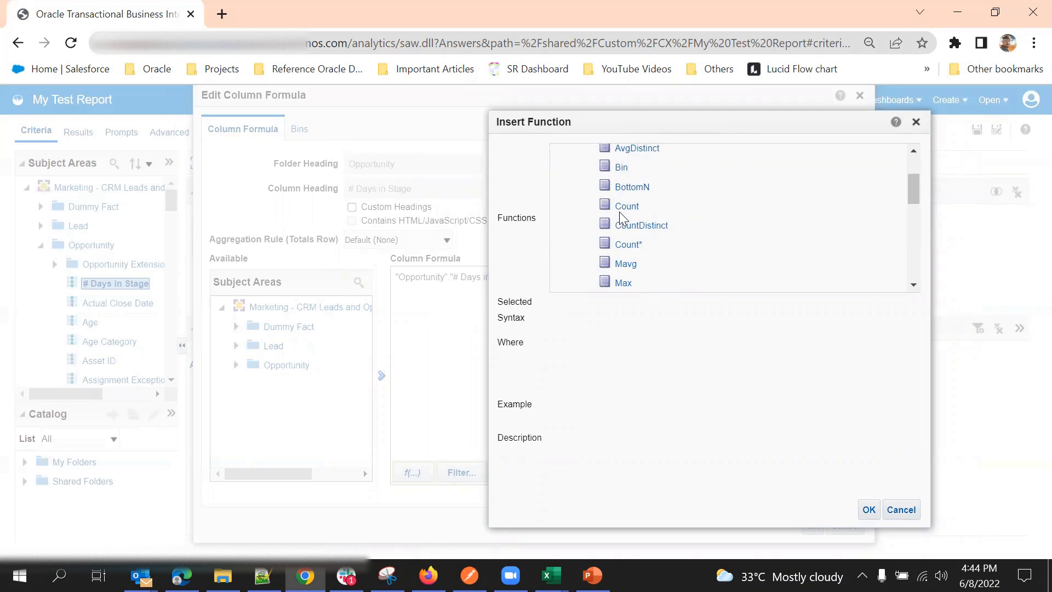
{"action": "scroll", "coordinate": [631, 241], "scroll_direction": "up", "scroll_amount": 3}
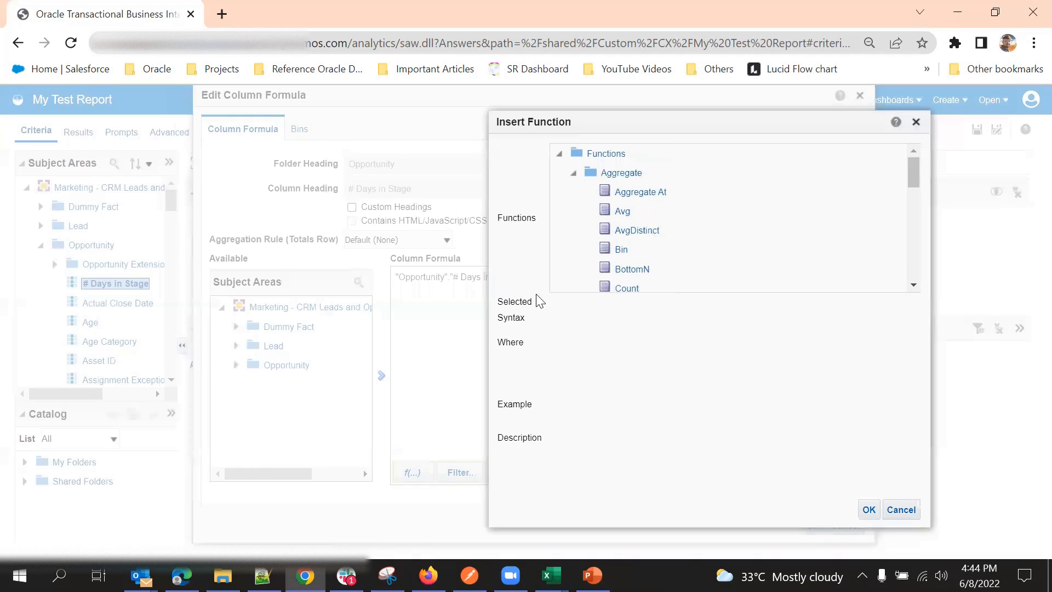
{"action": "scroll", "coordinate": [627, 222], "scroll_direction": "down", "scroll_amount": 6}
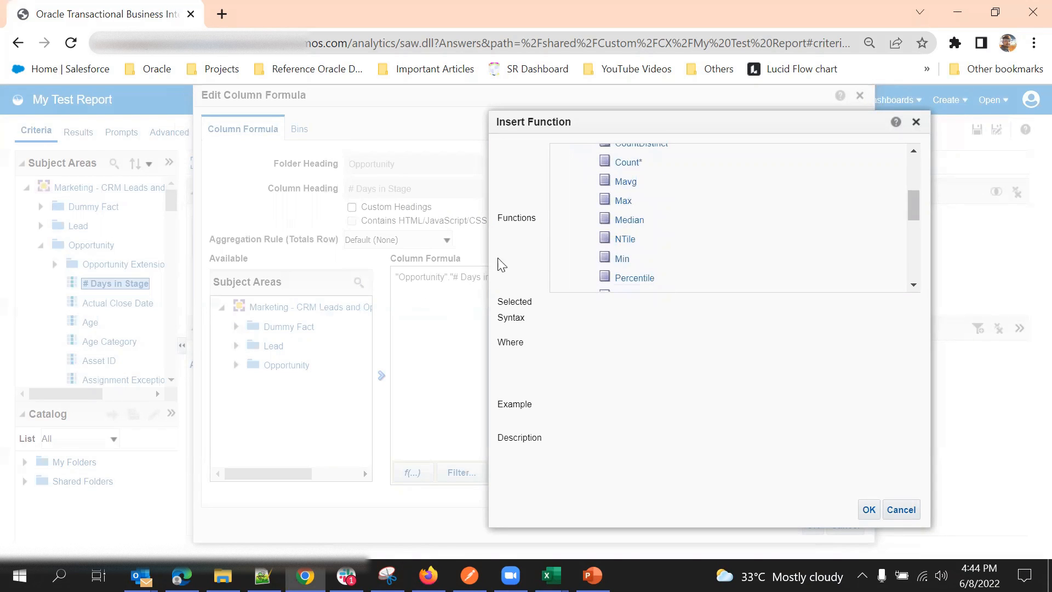
{"action": "scroll", "coordinate": [599, 224], "scroll_direction": "up", "scroll_amount": 3}
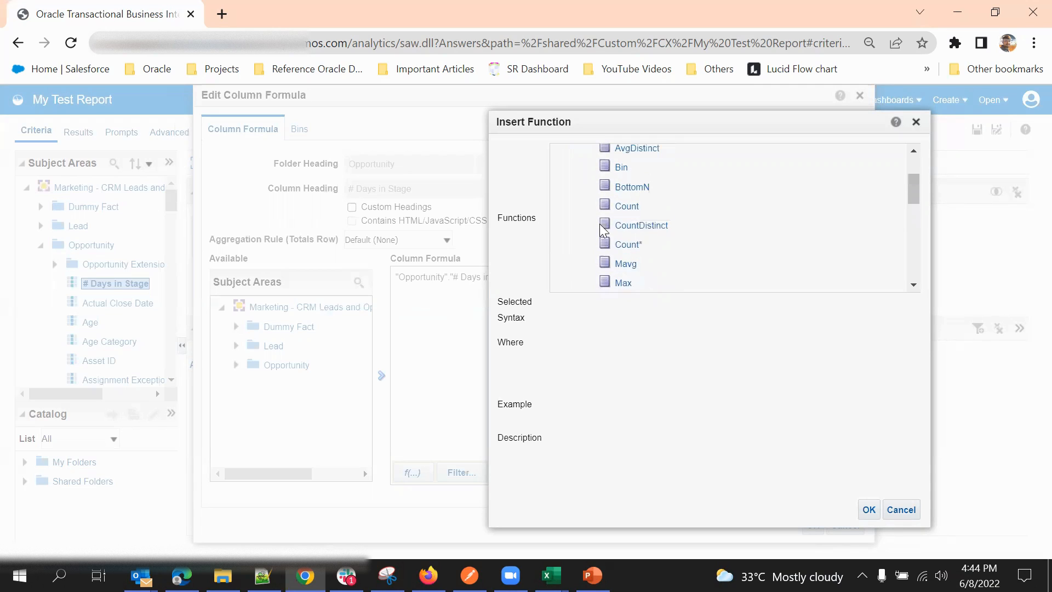
{"action": "left_click", "coordinate": [635, 225]}
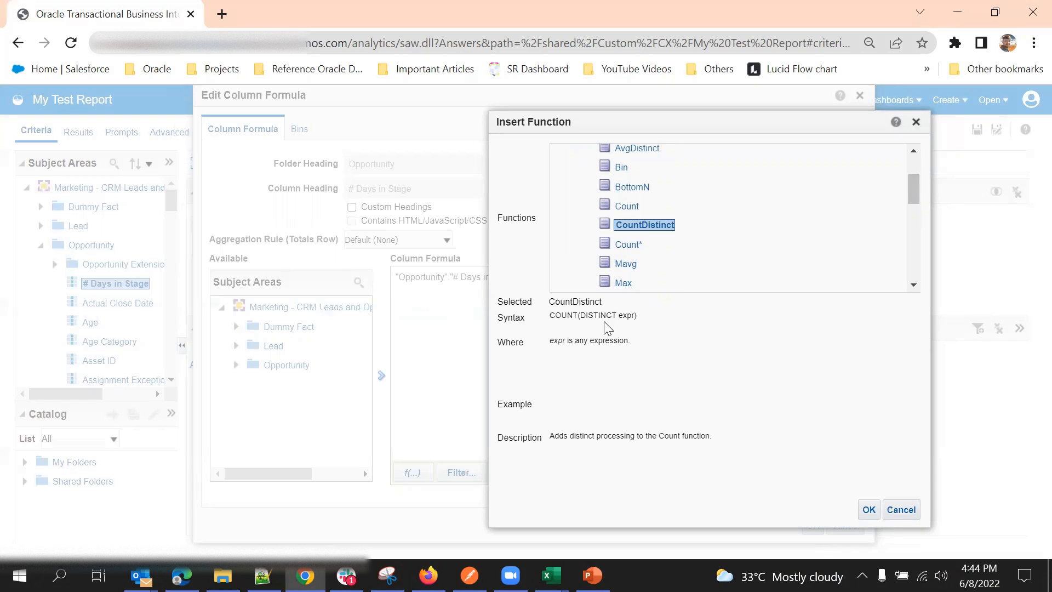
{"action": "scroll", "coordinate": [650, 244], "scroll_direction": "down", "scroll_amount": 3}
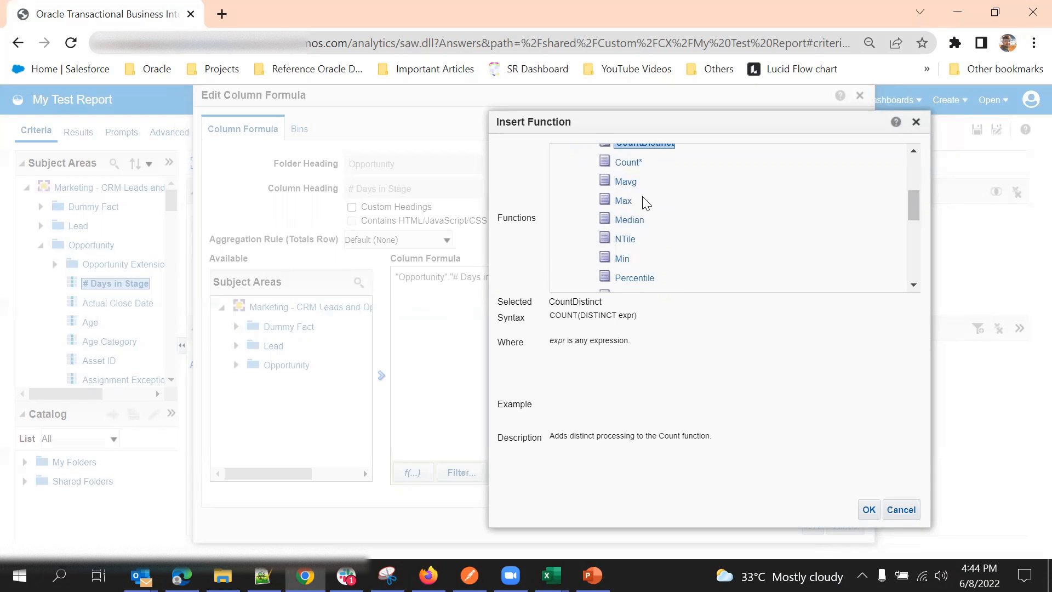
{"action": "scroll", "coordinate": [640, 197], "scroll_direction": "down", "scroll_amount": 3}
{"action": "scroll", "coordinate": [621, 172], "scroll_direction": "down", "scroll_amount": 3}
{"action": "scroll", "coordinate": [618, 176], "scroll_direction": "up", "scroll_amount": 3}
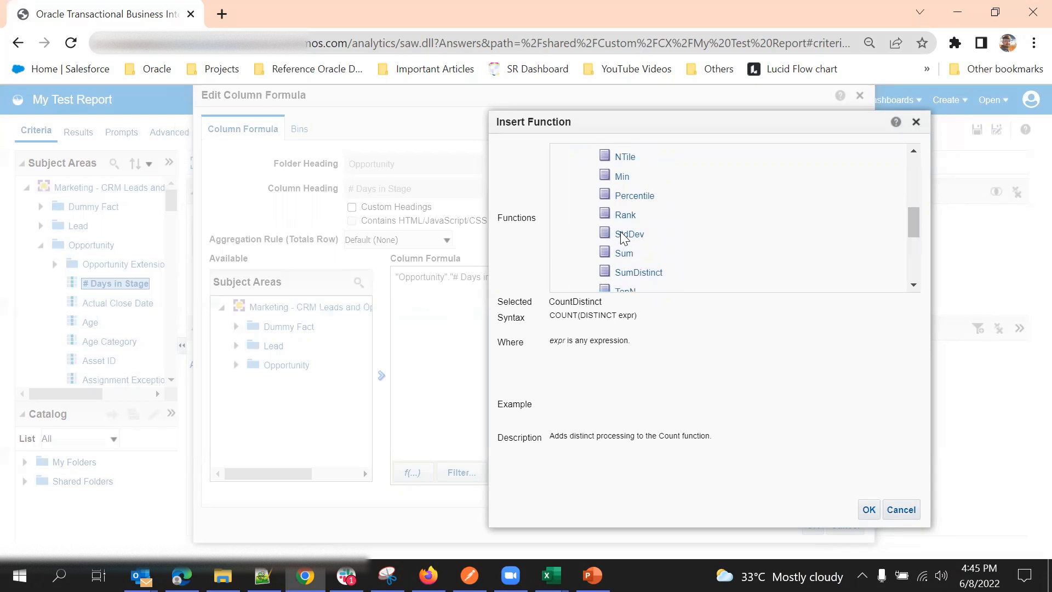
{"action": "scroll", "coordinate": [627, 260], "scroll_direction": "down", "scroll_amount": 2}
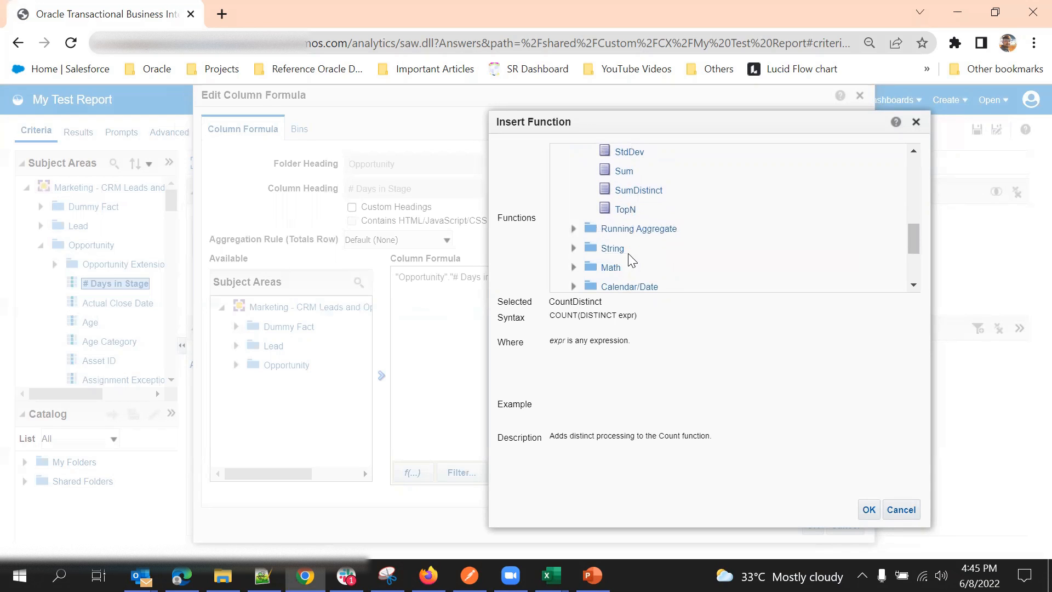
Step: Check the syntax of the TopN function and insert it around the selected formula text
{"action": "left_click", "coordinate": [625, 210]}
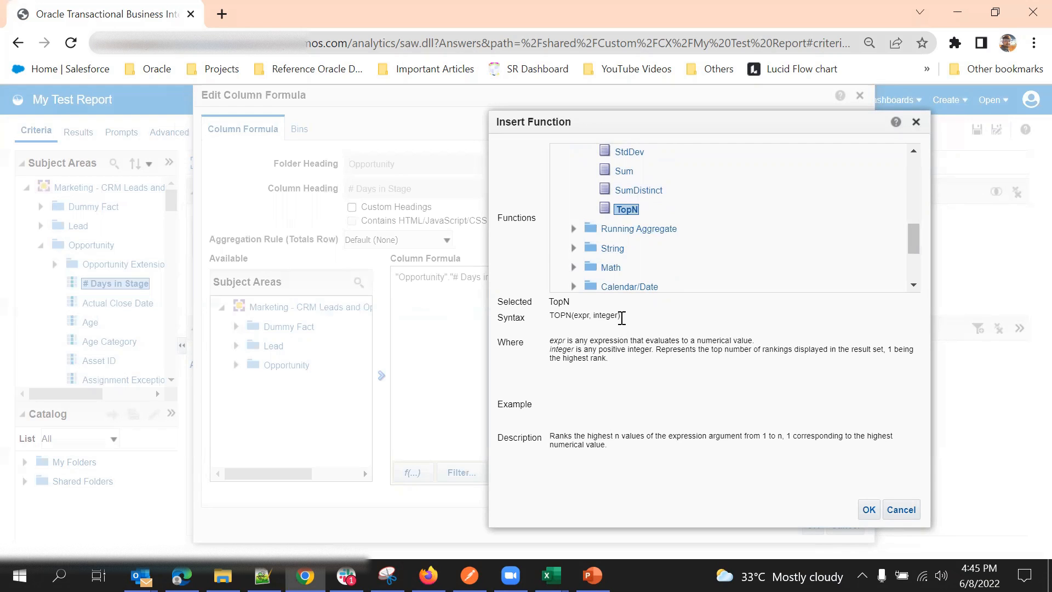
{"action": "left_click_drag", "start_coordinate": [622, 317], "coordinate": [580, 329]}
{"action": "double_click", "coordinate": [623, 210]}
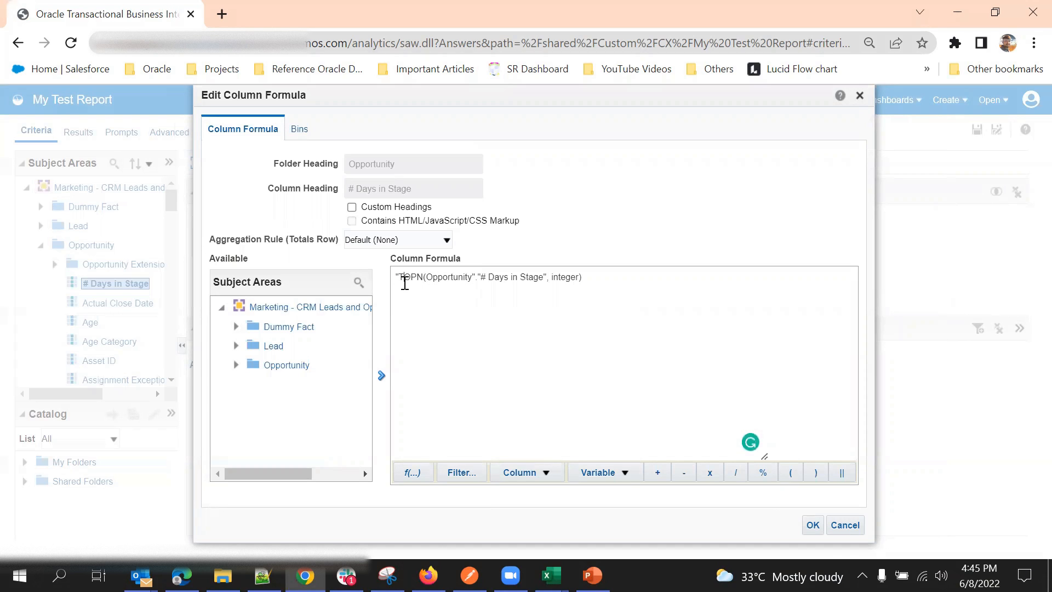
Step: Move the formula's opening quotation mark from before TOPN to directly before Opportunity inside the parenthesis
{"action": "key", "text": "ctrl+a"}
{"action": "left_click", "coordinate": [431, 318]}
{"action": "triple_click", "coordinate": [490, 284]}
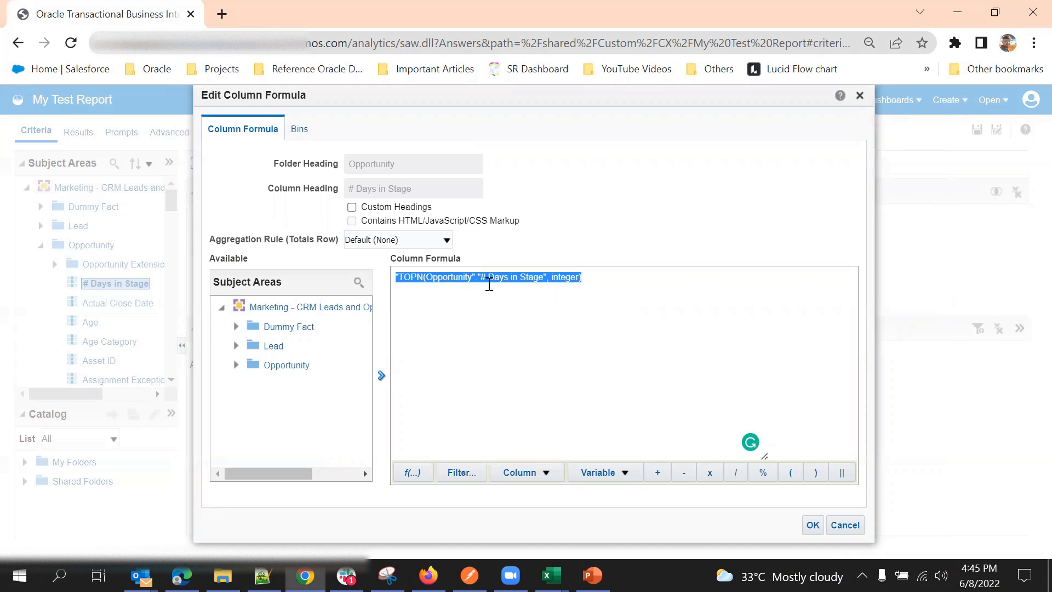
{"action": "left_click", "coordinate": [525, 323]}
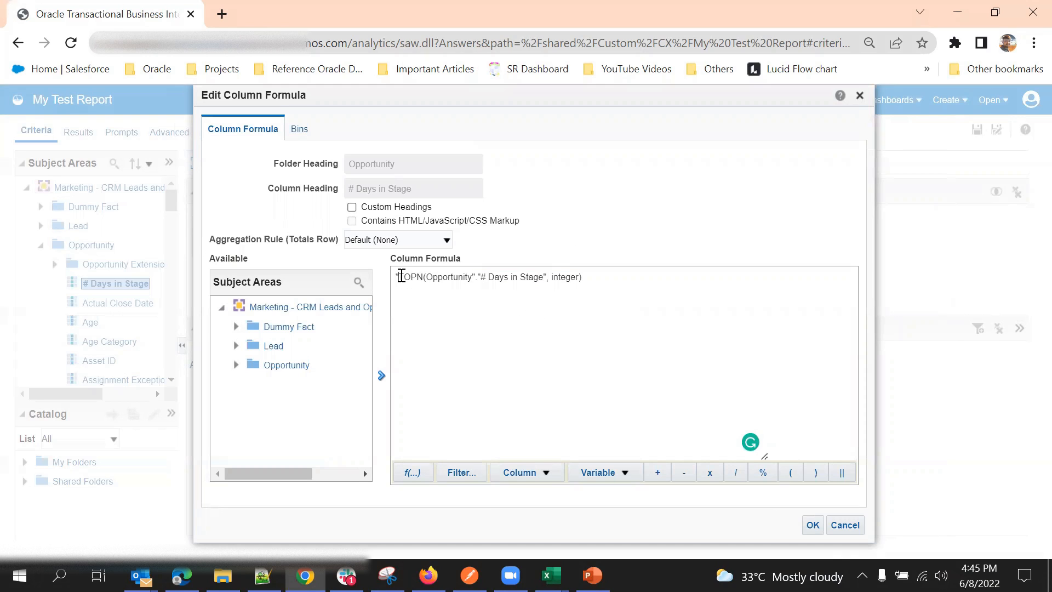
{"action": "key", "text": "BackSpace"}
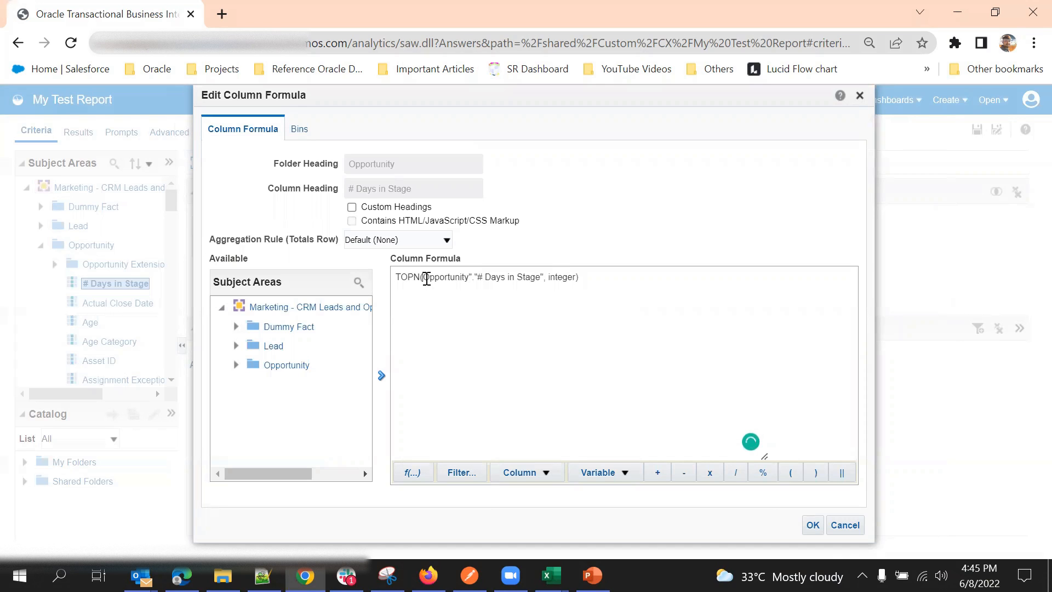
{"action": "type", "text": "\""}
{"action": "left_click", "coordinate": [462, 275]}
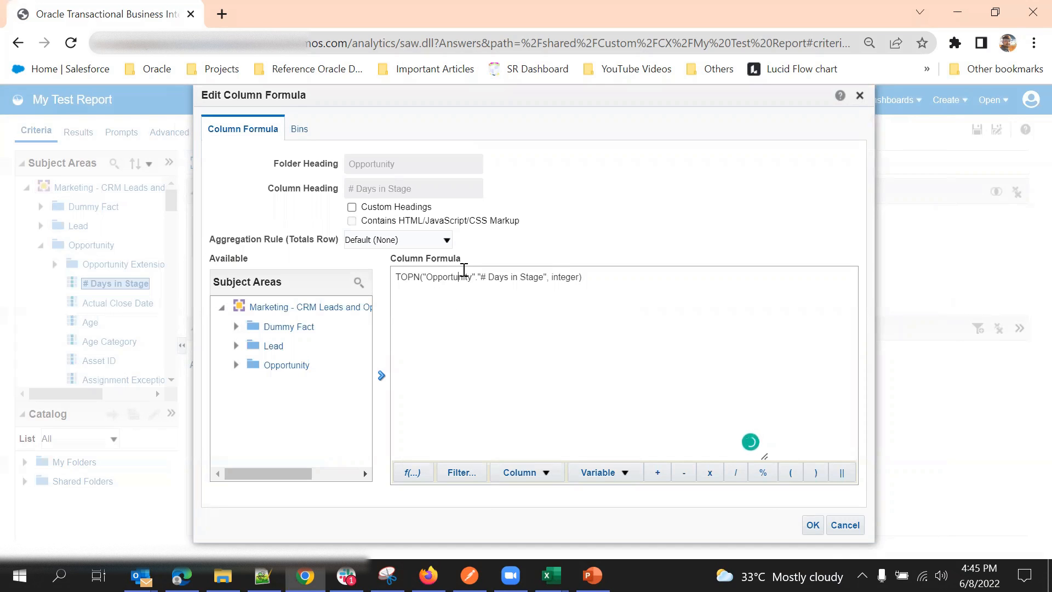
Step: Examine the corrected formula, including its # Days in Stage column reference and the TOPN function name
{"action": "left_click_drag", "start_coordinate": [396, 278], "coordinate": [589, 278]}
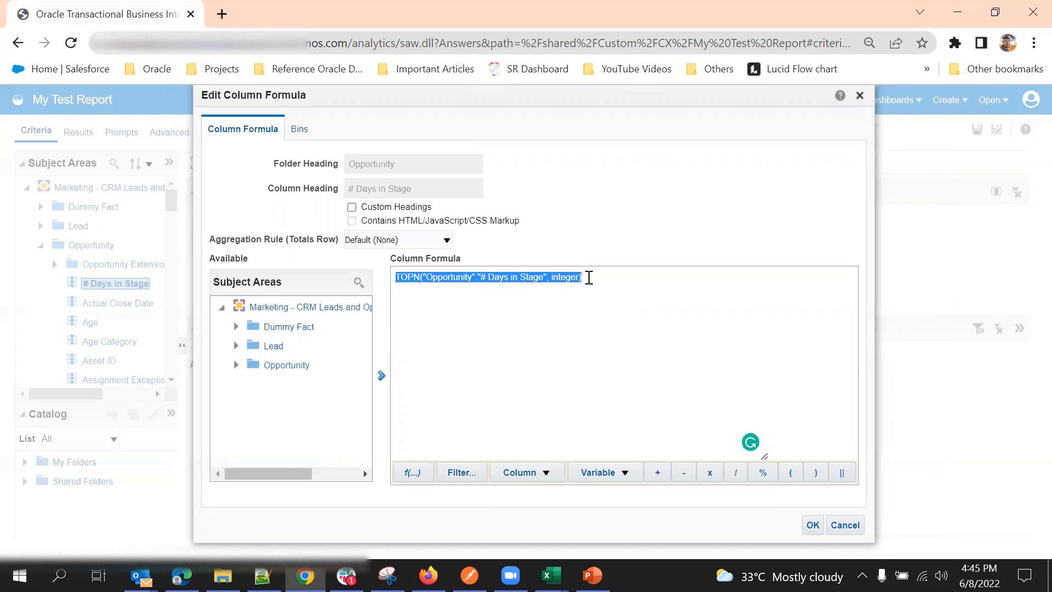
{"action": "left_click", "coordinate": [502, 281]}
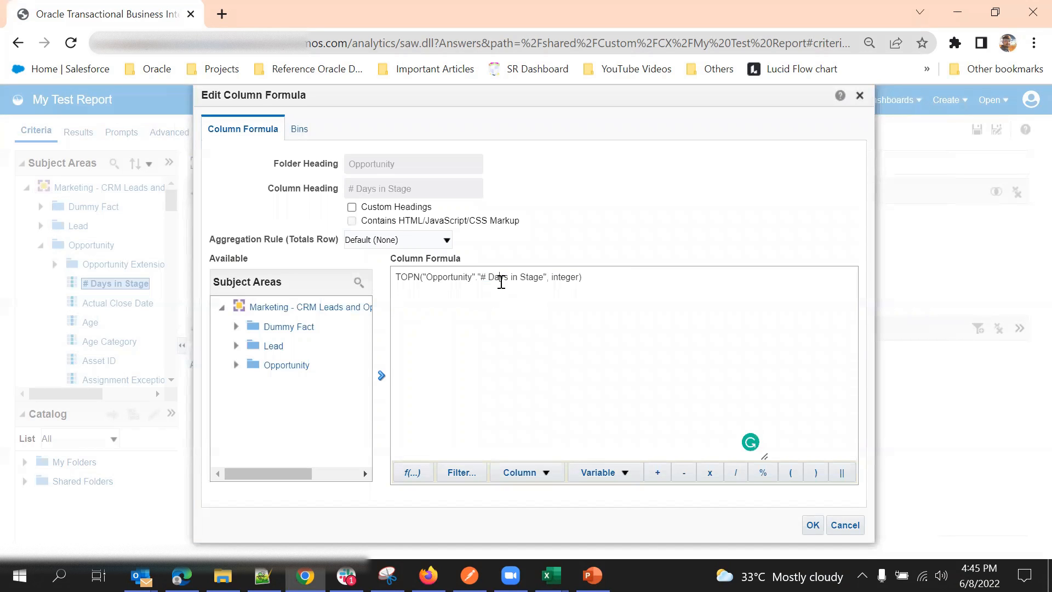
{"action": "left_click_drag", "start_coordinate": [481, 279], "coordinate": [543, 280]}
{"action": "left_click", "coordinate": [549, 280]}
{"action": "triple_click", "coordinate": [517, 278]}
{"action": "left_click", "coordinate": [516, 336]}
{"action": "double_click", "coordinate": [407, 276]}
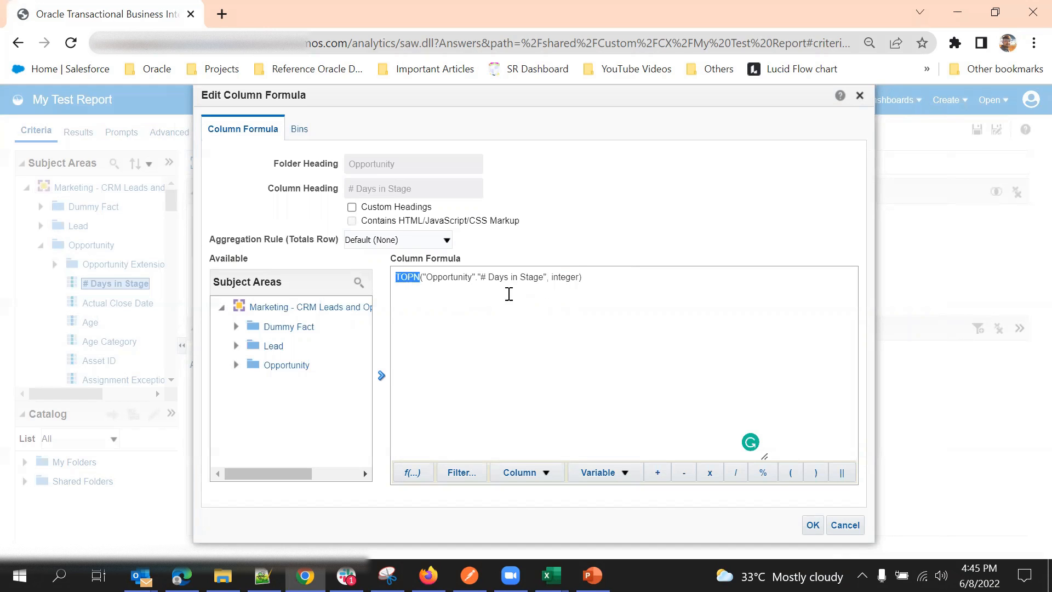
Step: Replace the integer placeholder in the TOPN formula with 3
{"action": "double_click", "coordinate": [574, 275]}
{"action": "type", "text": "3"}
{"action": "triple_click", "coordinate": [491, 280]}
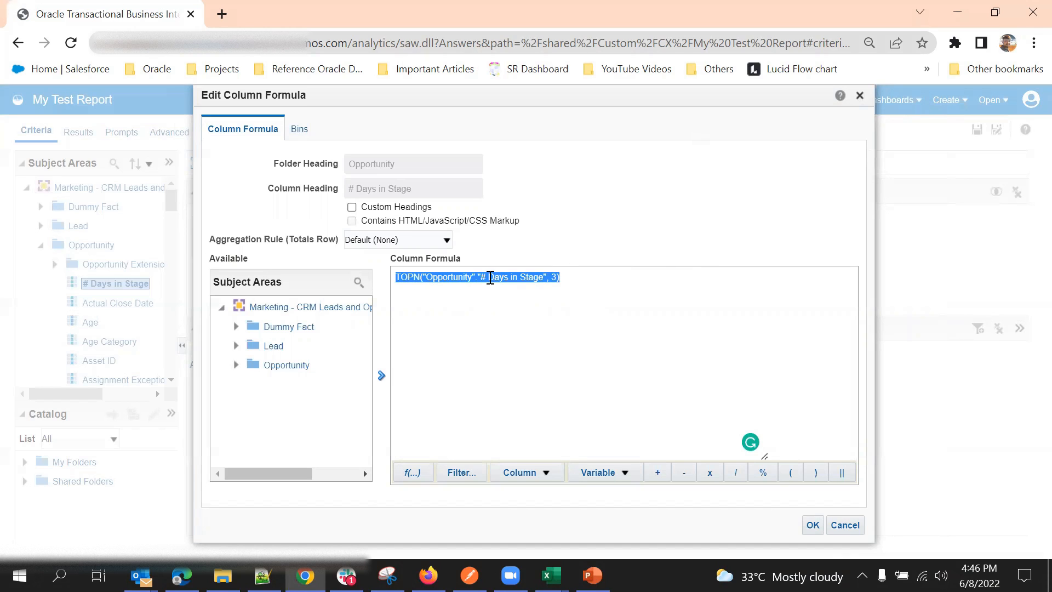
{"action": "left_click", "coordinate": [630, 216]}
Step: Select the whole formula, list the Running Aggregate functions available for insertion and check the syntax and description of MSUM
{"action": "triple_click", "coordinate": [539, 281]}
{"action": "left_click", "coordinate": [412, 473]}
{"action": "scroll", "coordinate": [475, 253], "scroll_direction": "down", "scroll_amount": 7}
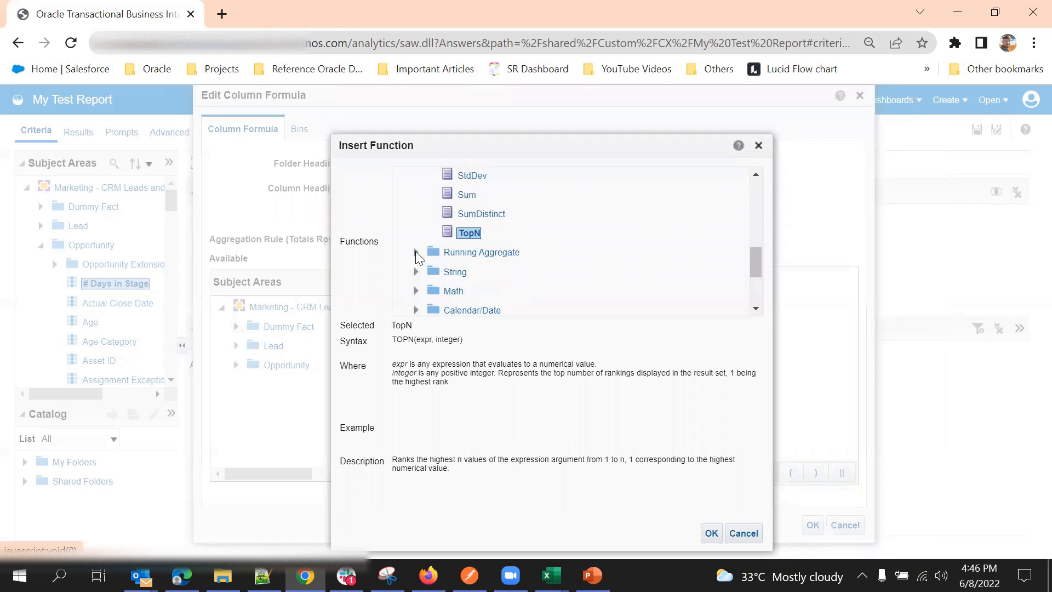
{"action": "left_click", "coordinate": [415, 252]}
{"action": "scroll", "coordinate": [515, 254], "scroll_direction": "down", "scroll_amount": 3}
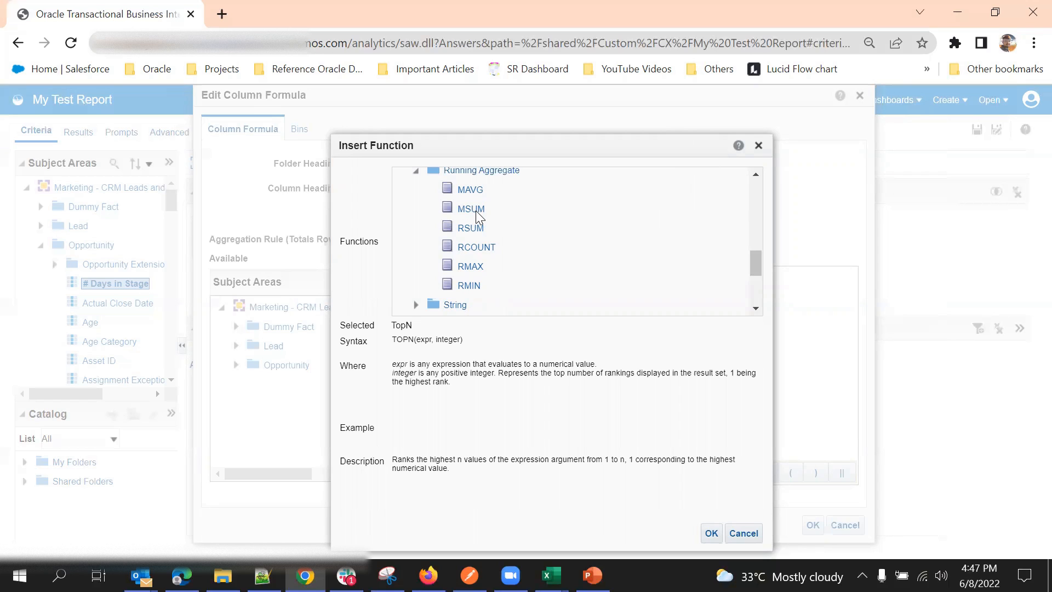
{"action": "scroll", "coordinate": [474, 230], "scroll_direction": "up", "scroll_amount": 2}
{"action": "scroll", "coordinate": [476, 241], "scroll_direction": "down", "scroll_amount": 2}
{"action": "left_click", "coordinate": [473, 209]}
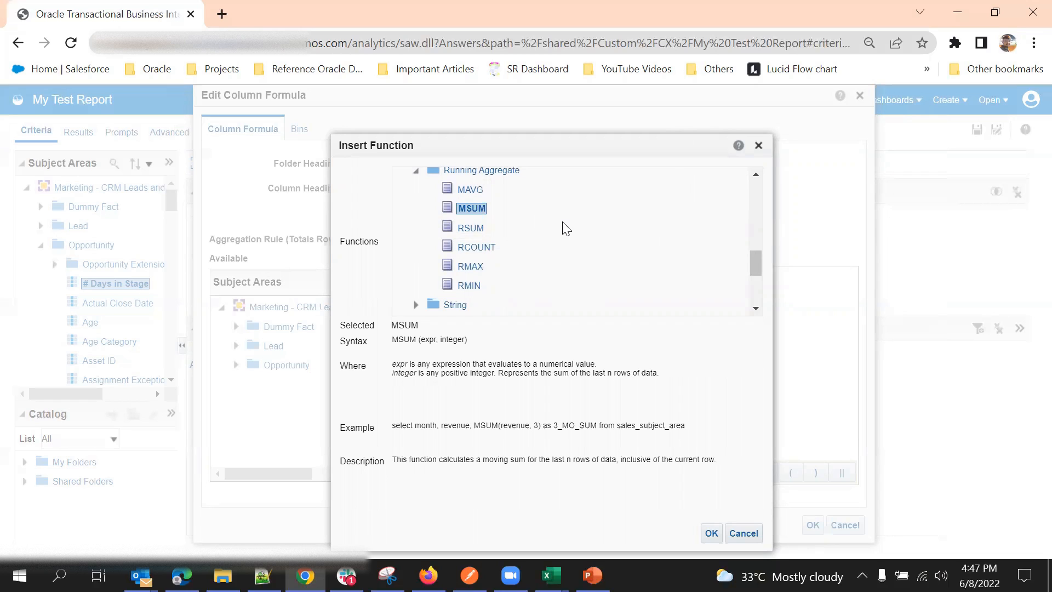
Step: Collapse the Running Aggregate group, list the String functions and examine the Concat function's syntax and its two expression arguments
{"action": "scroll", "coordinate": [449, 237], "scroll_direction": "up", "scroll_amount": 2}
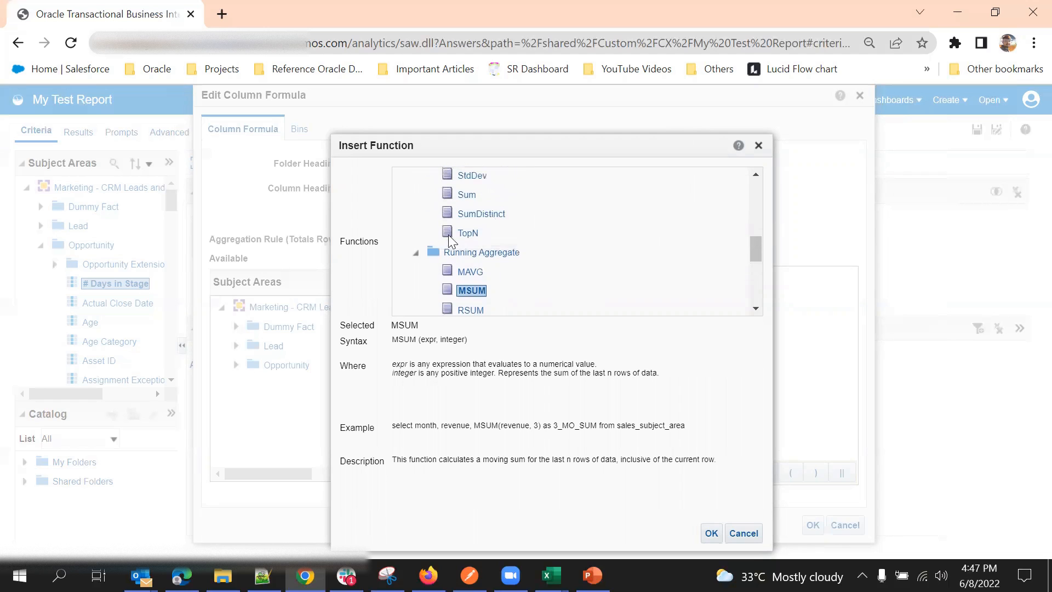
{"action": "left_click", "coordinate": [420, 254]}
{"action": "scroll", "coordinate": [548, 235], "scroll_direction": "down", "scroll_amount": 3}
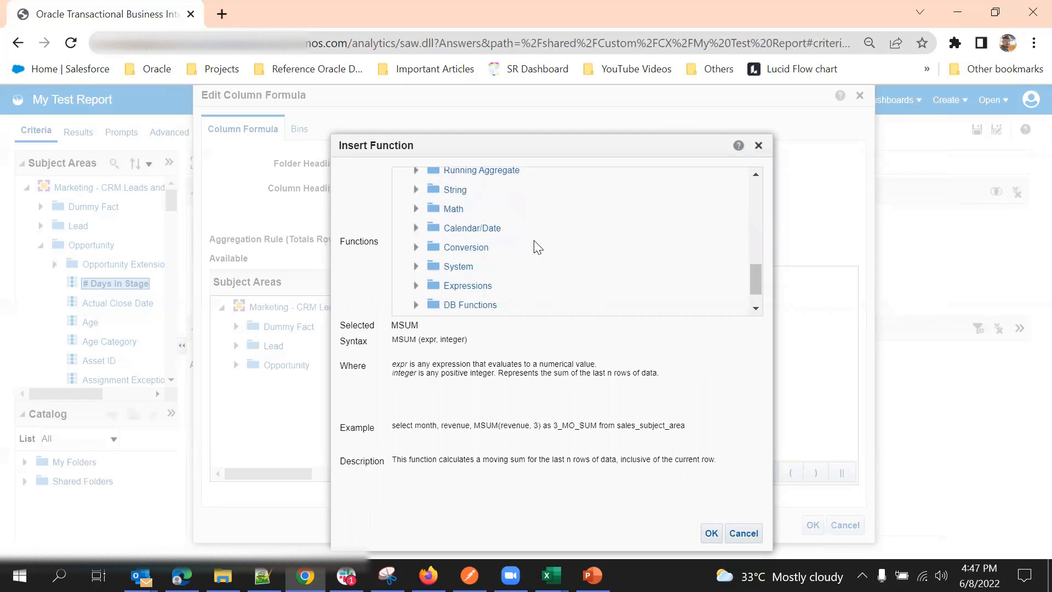
{"action": "left_click", "coordinate": [414, 191]}
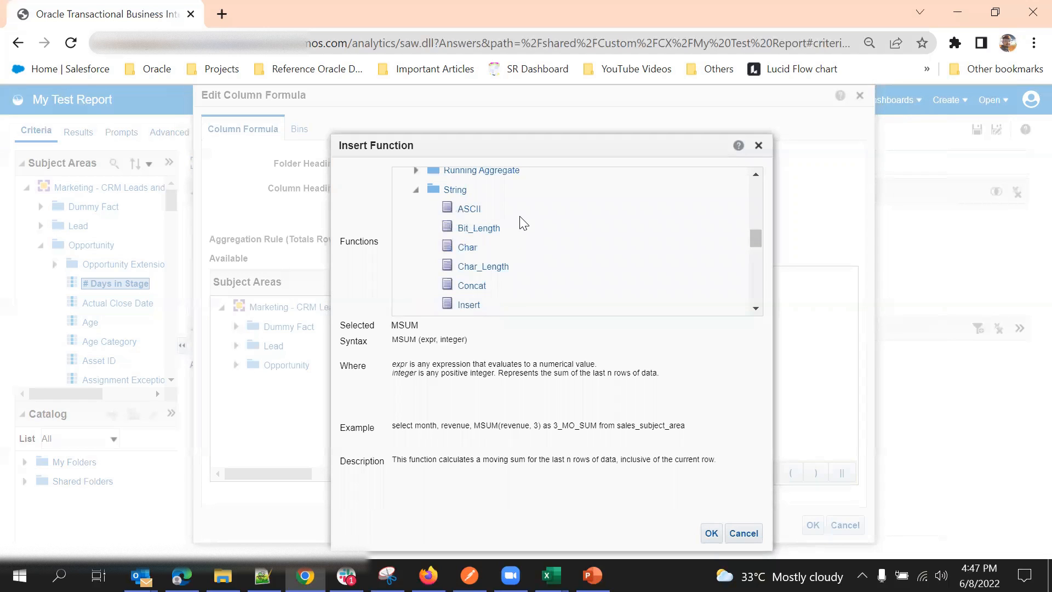
{"action": "scroll", "coordinate": [530, 220], "scroll_direction": "down", "scroll_amount": 2}
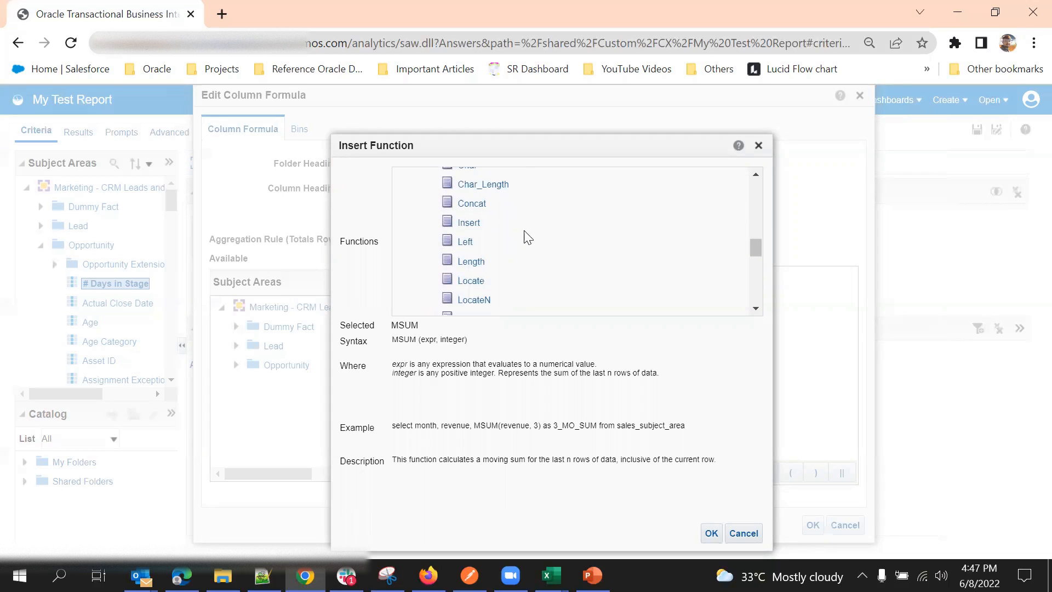
{"action": "scroll", "coordinate": [526, 223], "scroll_direction": "up", "scroll_amount": 2}
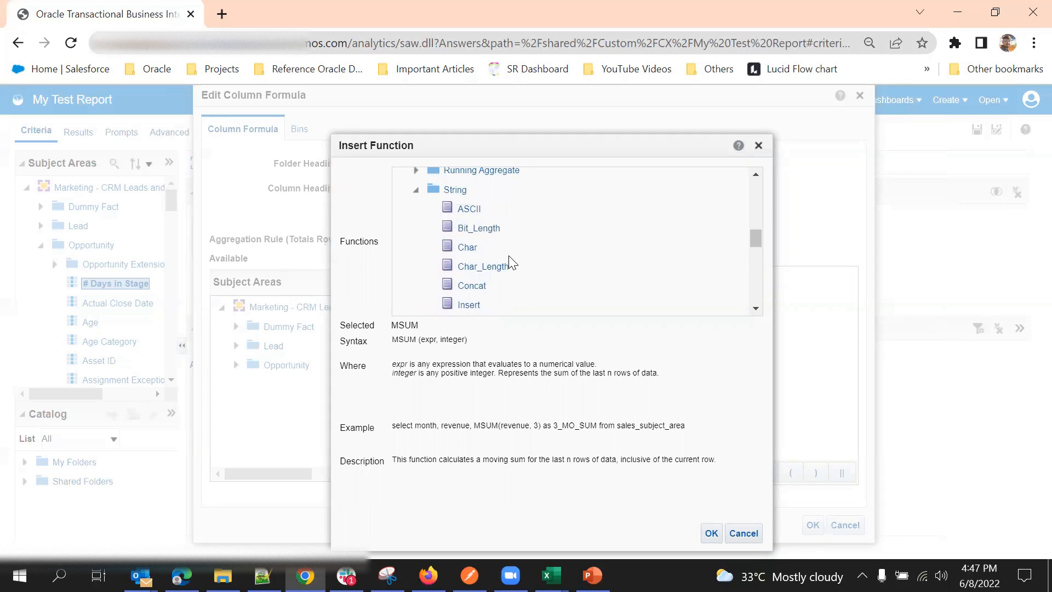
{"action": "scroll", "coordinate": [509, 258], "scroll_direction": "down", "scroll_amount": 2}
{"action": "scroll", "coordinate": [499, 251], "scroll_direction": "up", "scroll_amount": 2}
{"action": "left_click", "coordinate": [465, 285]}
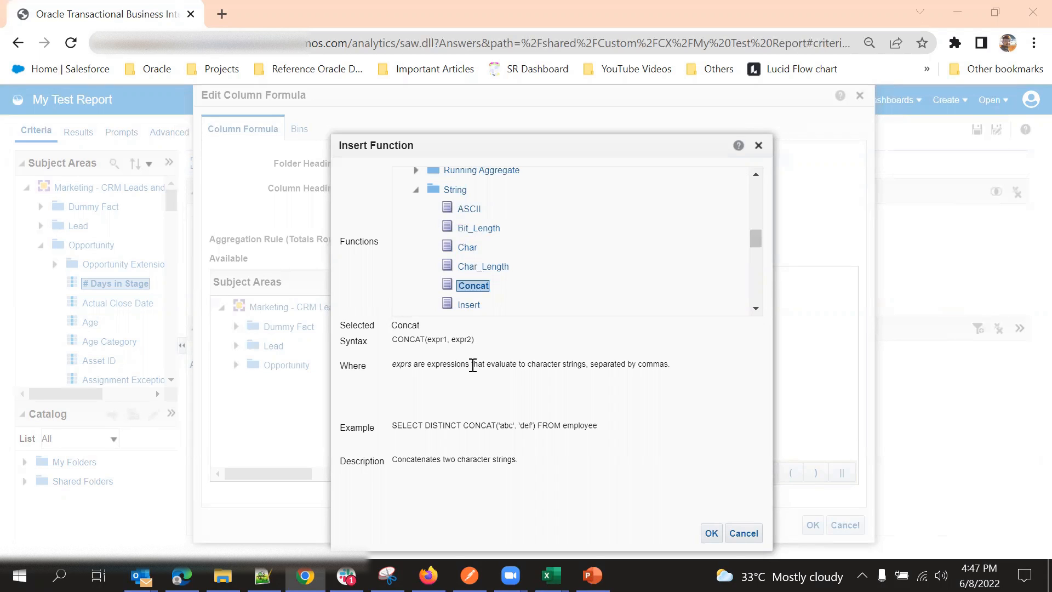
{"action": "double_click", "coordinate": [438, 339]}
{"action": "double_click", "coordinate": [464, 340]}
{"action": "left_click_drag", "start_coordinate": [393, 340], "coordinate": [508, 345]}
Step: Examine the remaining String functions and check the syntax and description of Upper
{"action": "left_click_drag", "start_coordinate": [569, 147], "coordinate": [583, 72]}
{"action": "scroll", "coordinate": [478, 235], "scroll_direction": "down", "scroll_amount": 2}
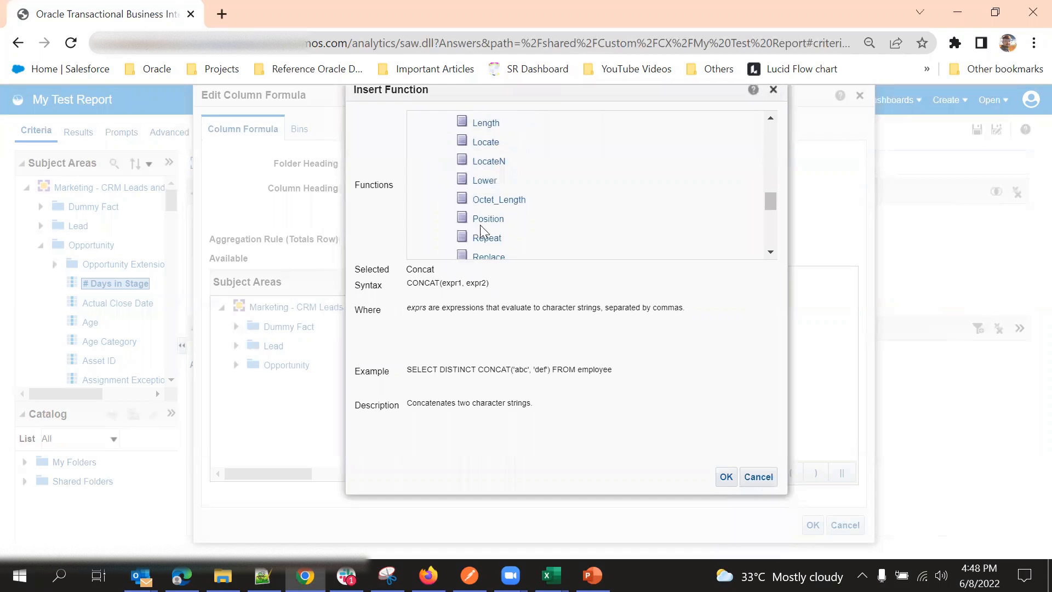
{"action": "scroll", "coordinate": [485, 137], "scroll_direction": "down", "scroll_amount": 1}
{"action": "scroll", "coordinate": [485, 137], "scroll_direction": "up", "scroll_amount": 3}
{"action": "scroll", "coordinate": [487, 142], "scroll_direction": "down", "scroll_amount": 3}
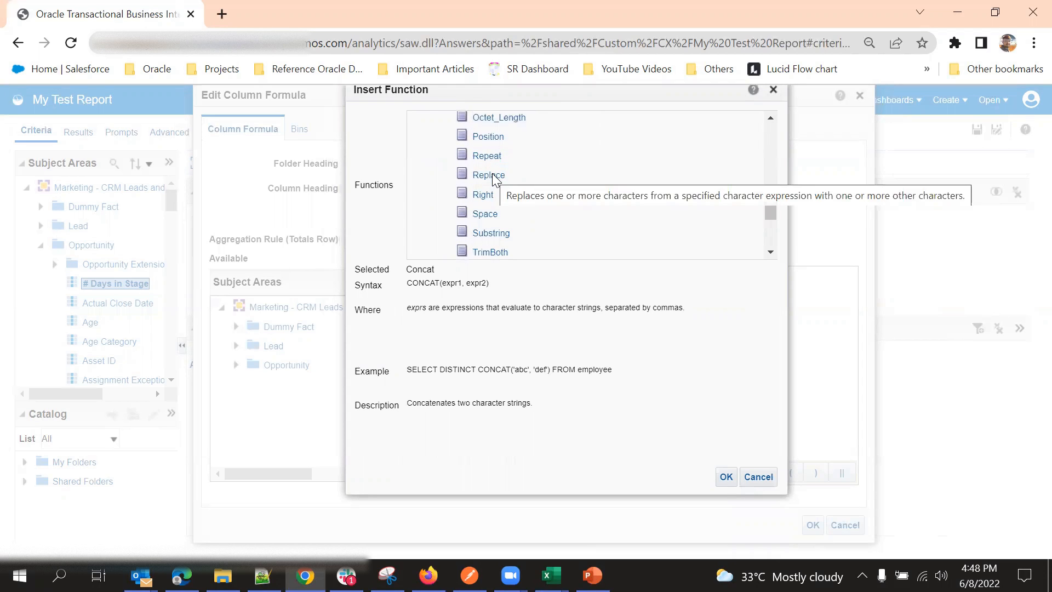
{"action": "scroll", "coordinate": [494, 176], "scroll_direction": "down", "scroll_amount": 3}
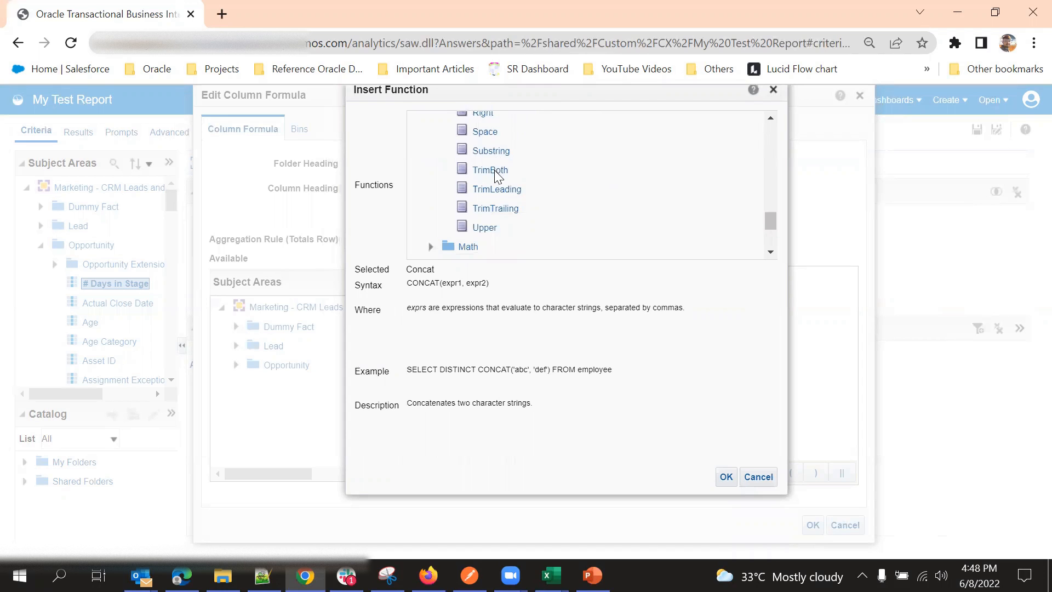
{"action": "scroll", "coordinate": [495, 170], "scroll_direction": "down", "scroll_amount": 3}
{"action": "scroll", "coordinate": [497, 179], "scroll_direction": "up", "scroll_amount": 2}
{"action": "scroll", "coordinate": [496, 176], "scroll_direction": "down", "scroll_amount": 2}
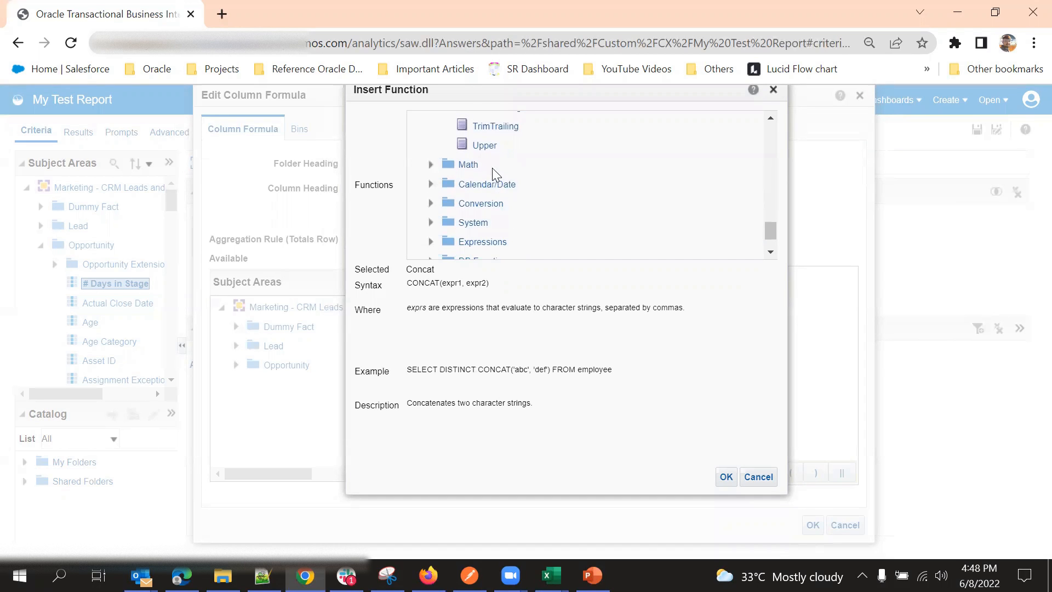
{"action": "scroll", "coordinate": [497, 192], "scroll_direction": "up", "scroll_amount": 2}
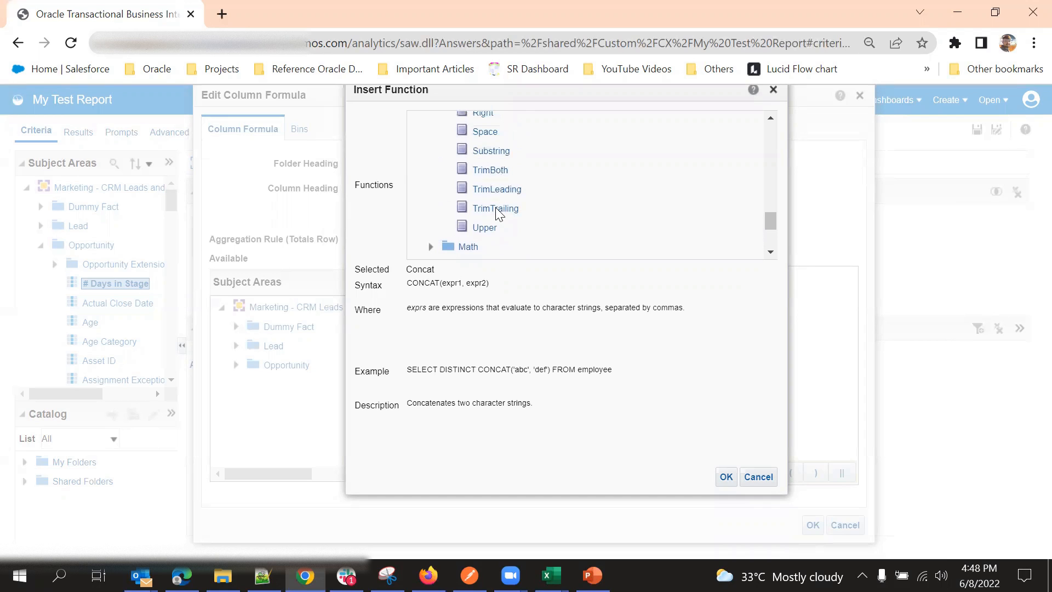
{"action": "left_click", "coordinate": [484, 229]}
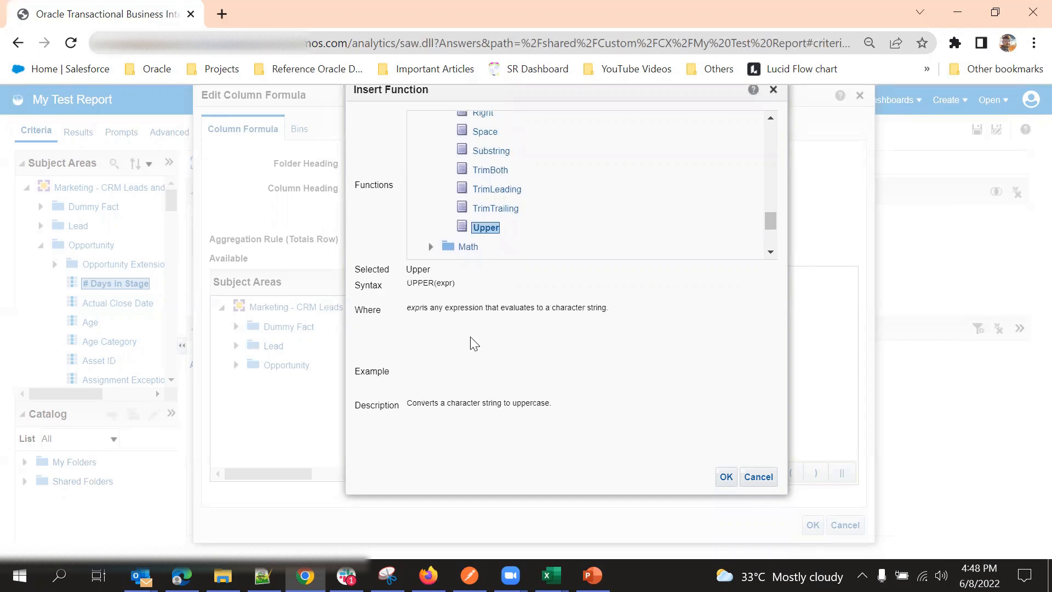
{"action": "double_click", "coordinate": [426, 288]}
Step: List the Math functions and read the description of Abs
{"action": "scroll", "coordinate": [491, 219], "scroll_direction": "down", "scroll_amount": 3}
{"action": "scroll", "coordinate": [491, 220], "scroll_direction": "up", "scroll_amount": 3}
{"action": "scroll", "coordinate": [492, 219], "scroll_direction": "down", "scroll_amount": 3}
{"action": "scroll", "coordinate": [445, 175], "scroll_direction": "up", "scroll_amount": 2}
{"action": "left_click", "coordinate": [431, 193]}
{"action": "scroll", "coordinate": [496, 213], "scroll_direction": "down", "scroll_amount": 2}
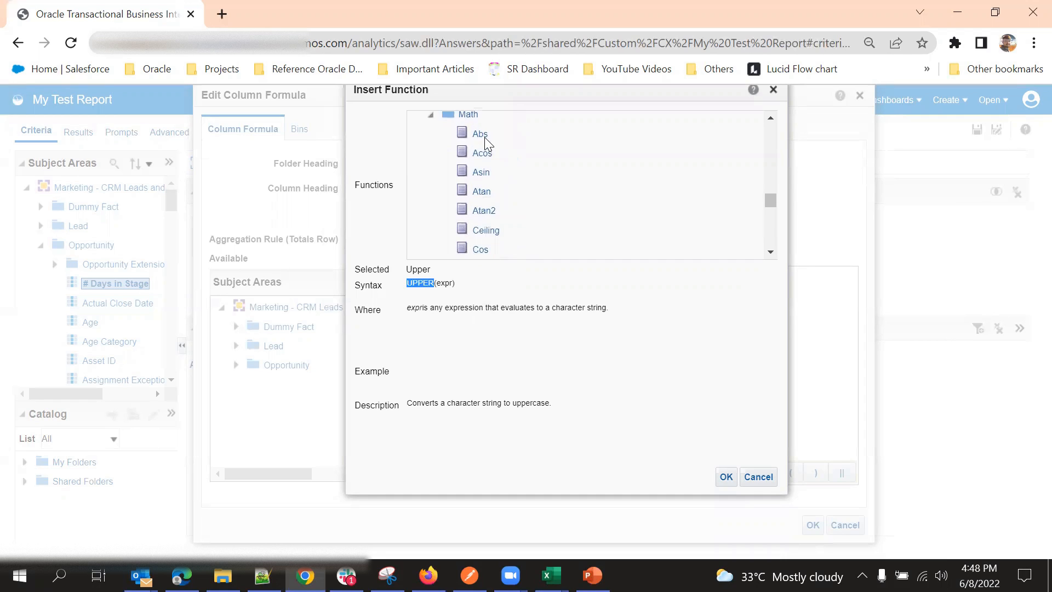
{"action": "mouse_move", "coordinate": [485, 140]}
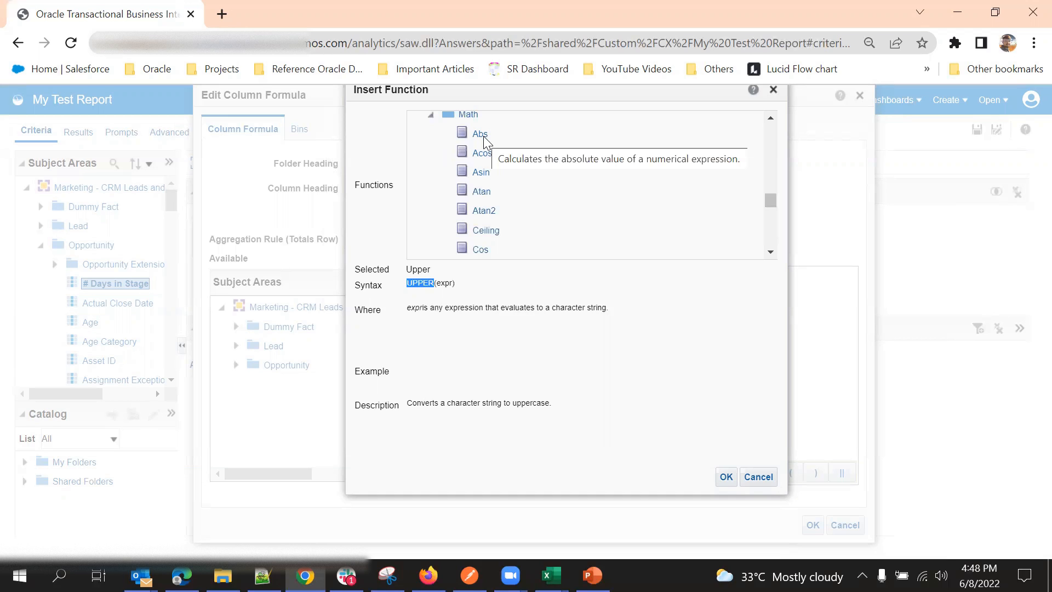
{"action": "left_click", "coordinate": [520, 328]}
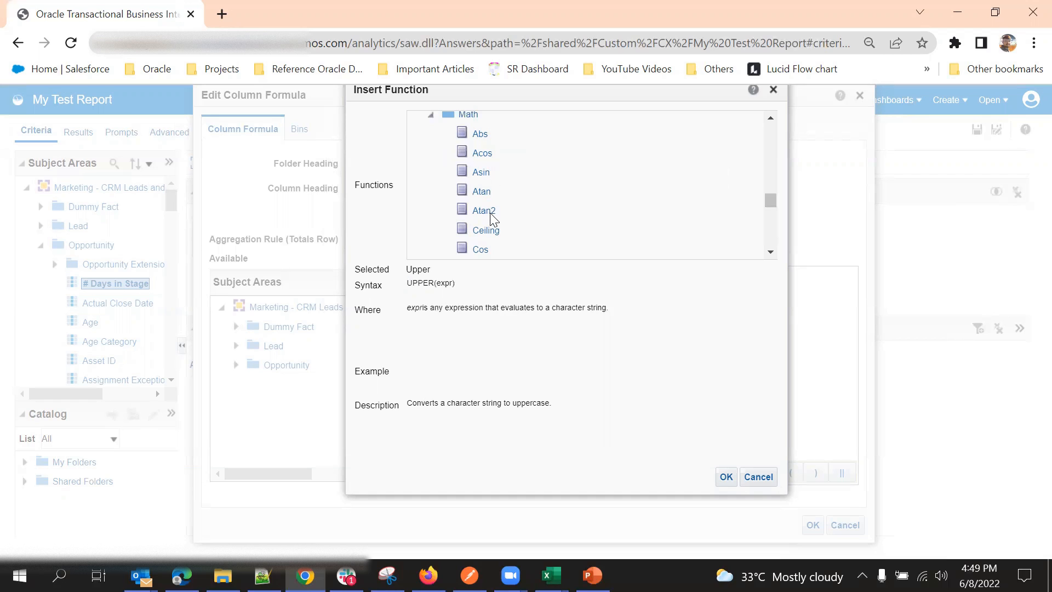
Step: Examine the rest of the Math functions, from Atan2 through Truncate
{"action": "scroll", "coordinate": [496, 230], "scroll_direction": "down", "scroll_amount": 1}
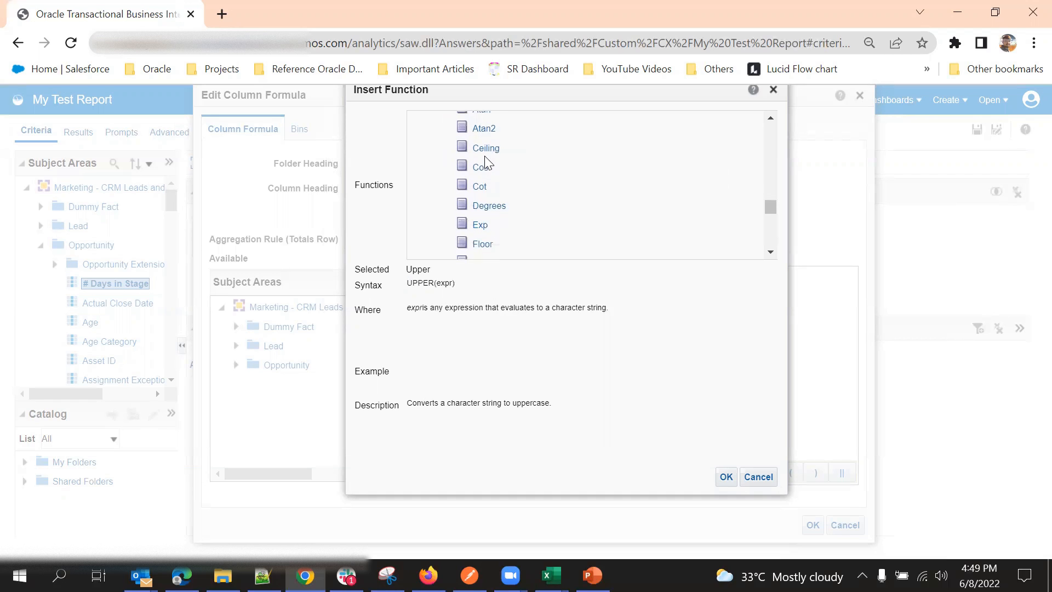
{"action": "scroll", "coordinate": [485, 162], "scroll_direction": "down", "scroll_amount": 1}
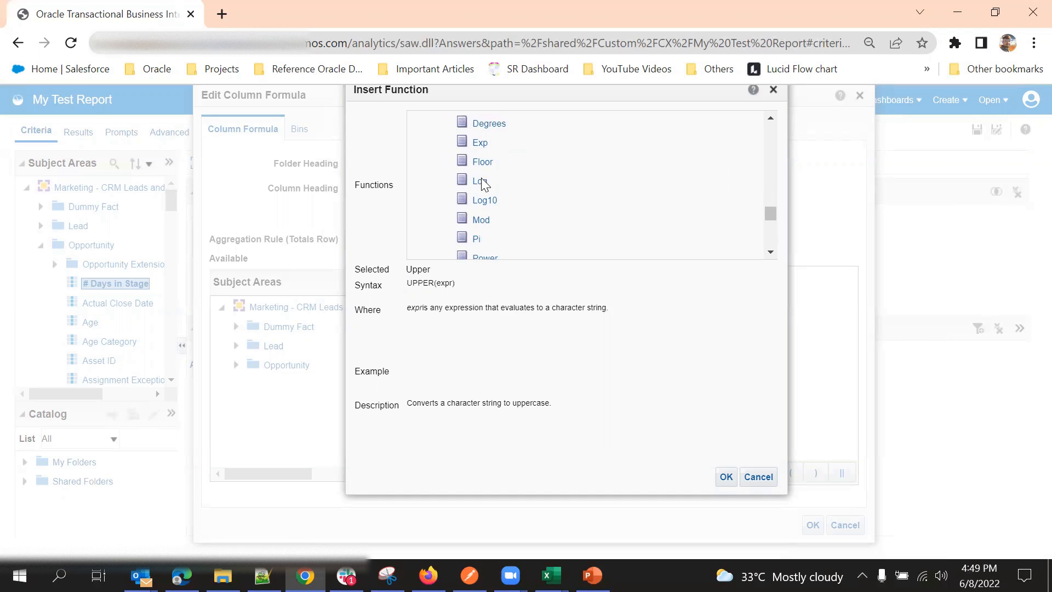
{"action": "scroll", "coordinate": [482, 169], "scroll_direction": "down", "scroll_amount": 1}
{"action": "scroll", "coordinate": [482, 157], "scroll_direction": "down", "scroll_amount": 1}
{"action": "scroll", "coordinate": [487, 176], "scroll_direction": "up", "scroll_amount": 1}
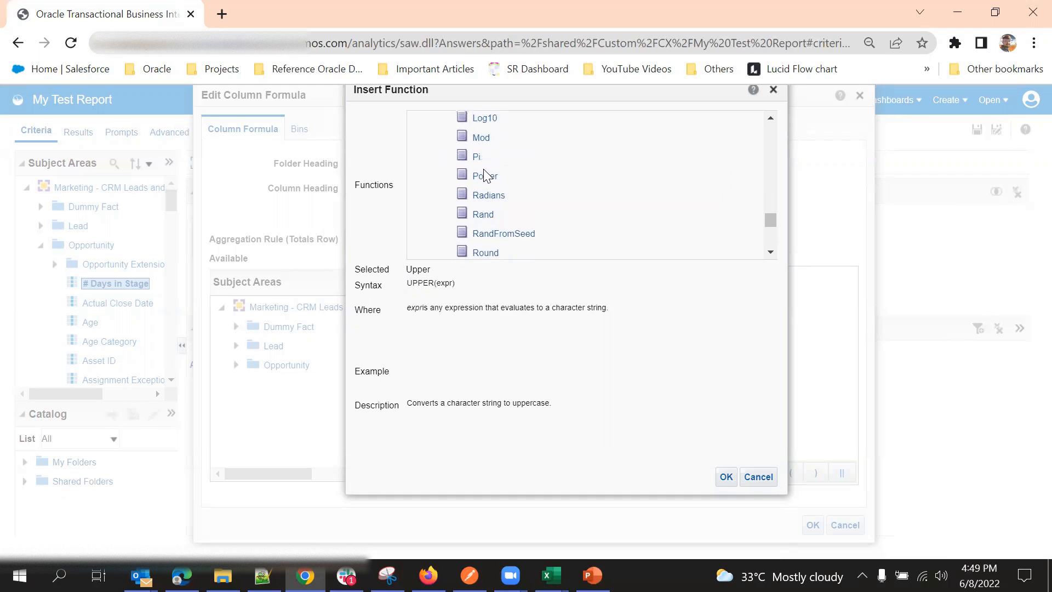
{"action": "scroll", "coordinate": [485, 174], "scroll_direction": "down", "scroll_amount": 1}
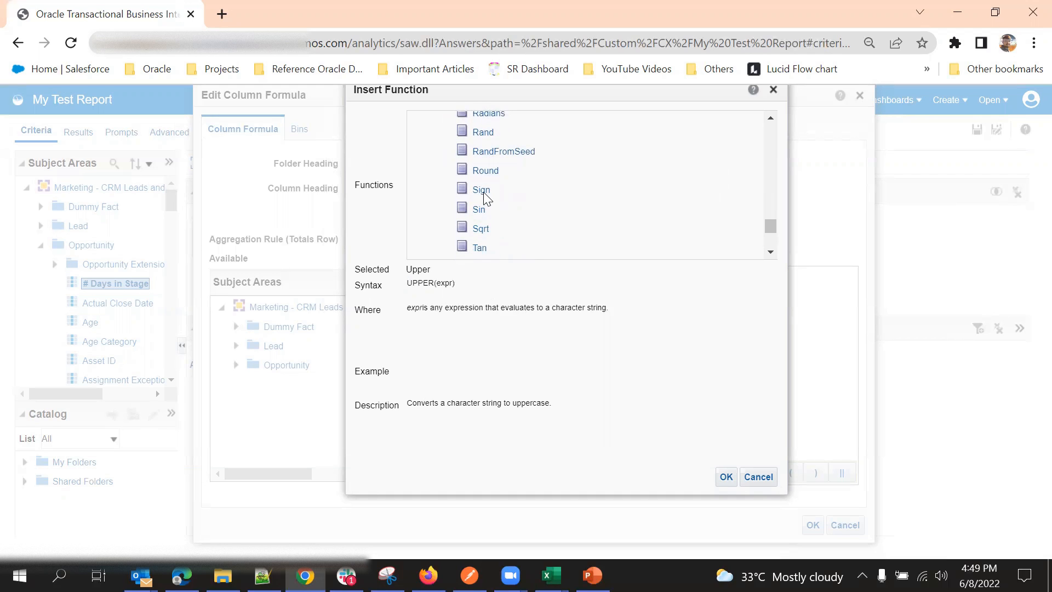
{"action": "scroll", "coordinate": [485, 192], "scroll_direction": "down", "scroll_amount": 1}
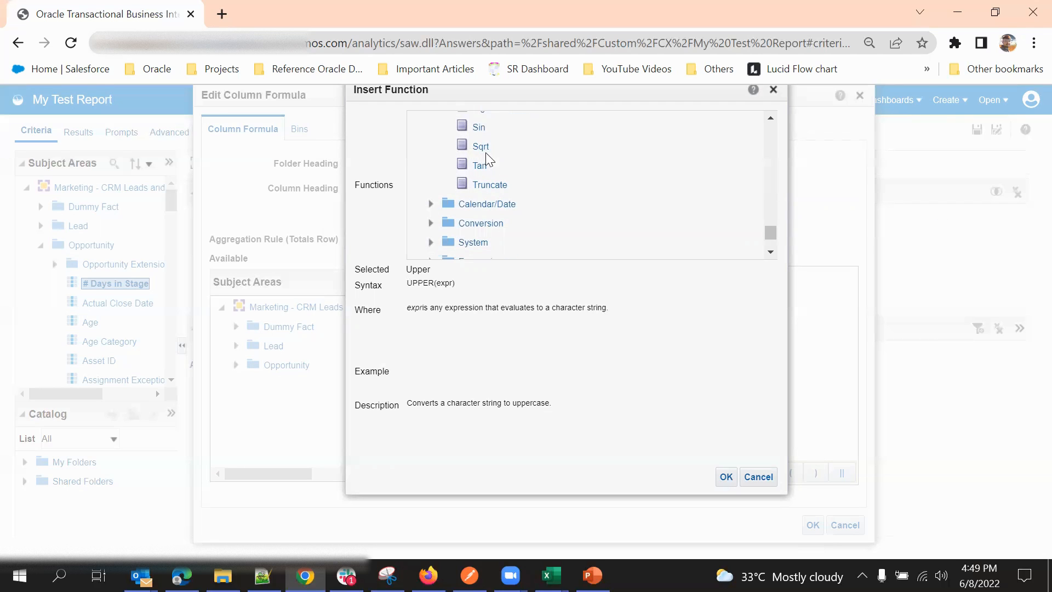
{"action": "scroll", "coordinate": [486, 156], "scroll_direction": "up", "scroll_amount": 1}
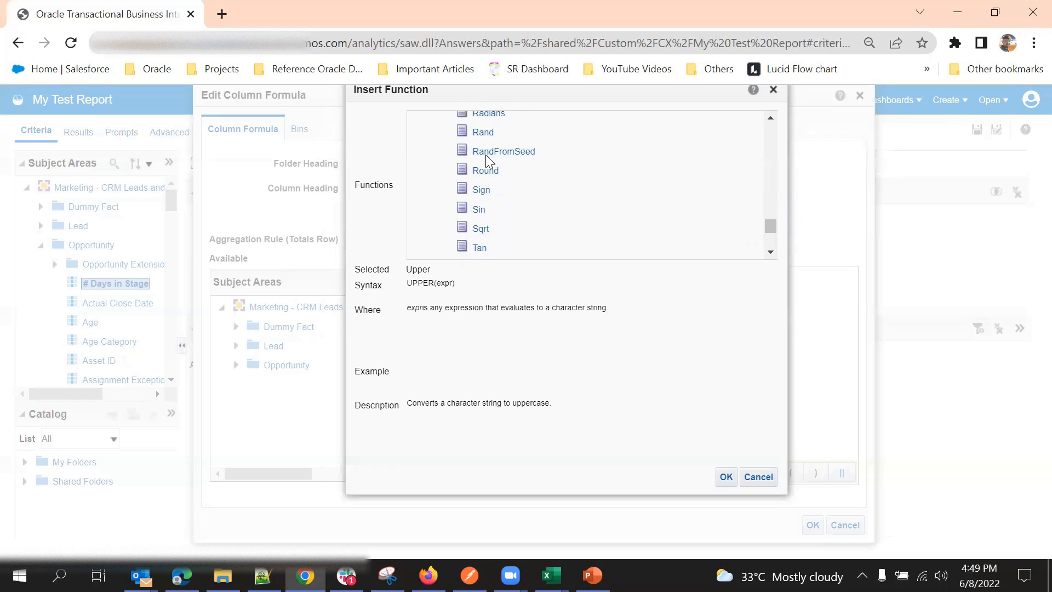
{"action": "scroll", "coordinate": [482, 167], "scroll_direction": "down", "scroll_amount": 1}
Step: Collapse the Math, String and Aggregate groups and look through the function categories down to Analytics
{"action": "scroll", "coordinate": [485, 172], "scroll_direction": "up", "scroll_amount": 3}
{"action": "scroll", "coordinate": [488, 183], "scroll_direction": "up", "scroll_amount": 3}
{"action": "left_click", "coordinate": [433, 198]}
{"action": "scroll", "coordinate": [447, 186], "scroll_direction": "up", "scroll_amount": 4}
{"action": "scroll", "coordinate": [450, 178], "scroll_direction": "up", "scroll_amount": 3}
{"action": "left_click", "coordinate": [432, 245]}
{"action": "scroll", "coordinate": [436, 192], "scroll_direction": "up", "scroll_amount": 10}
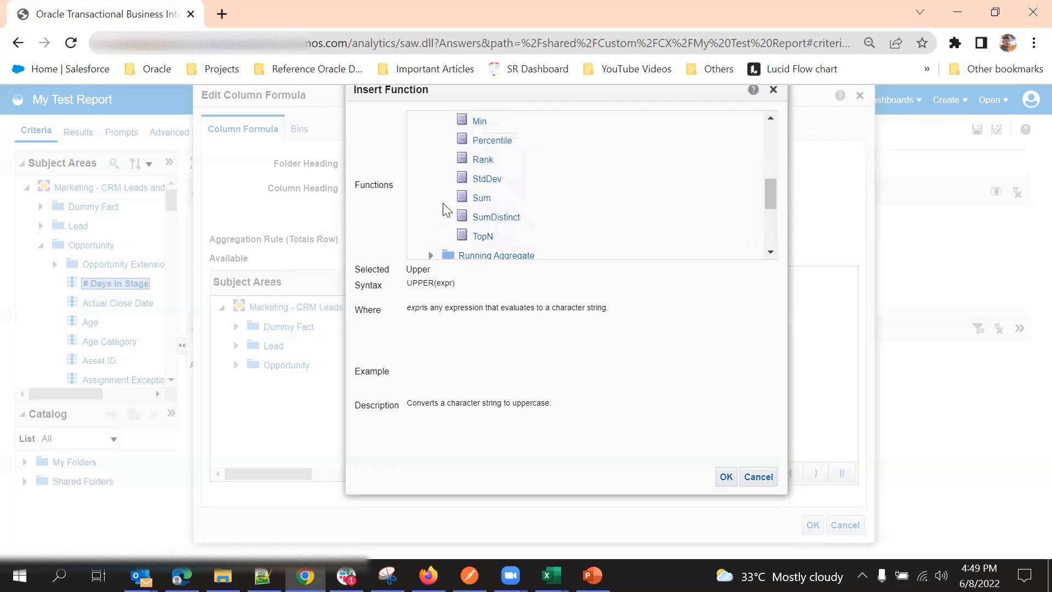
{"action": "left_click", "coordinate": [430, 140]}
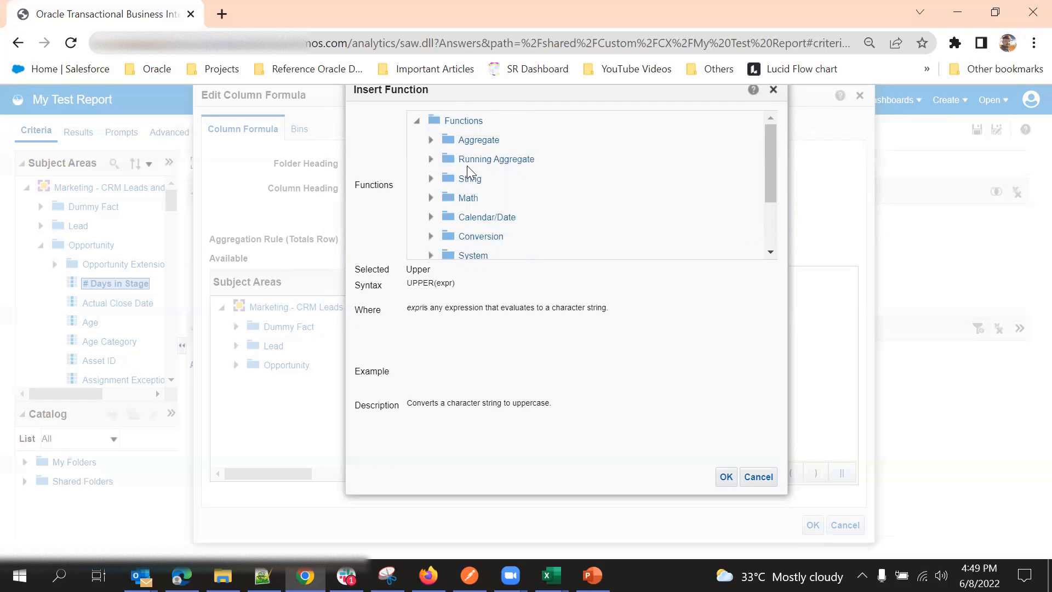
{"action": "scroll", "coordinate": [467, 166], "scroll_direction": "down", "scroll_amount": 3}
{"action": "scroll", "coordinate": [468, 170], "scroll_direction": "up", "scroll_amount": 3}
{"action": "scroll", "coordinate": [460, 165], "scroll_direction": "down", "scroll_amount": 2}
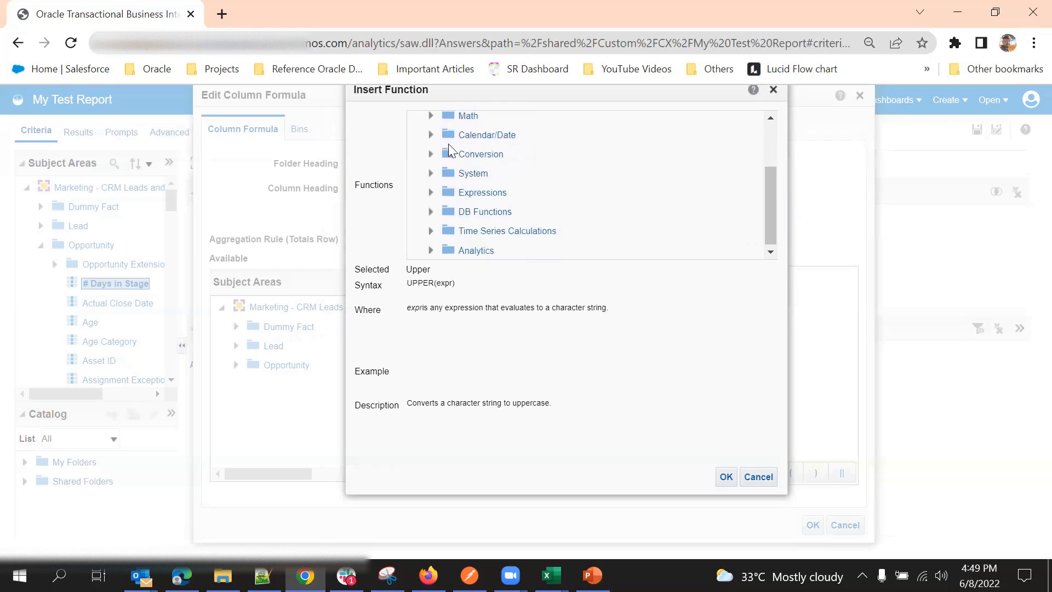
Step: List the Calendar/Date functions and check the syntax and description of Current_Date
{"action": "left_click", "coordinate": [430, 136]}
{"action": "left_click", "coordinate": [511, 154]}
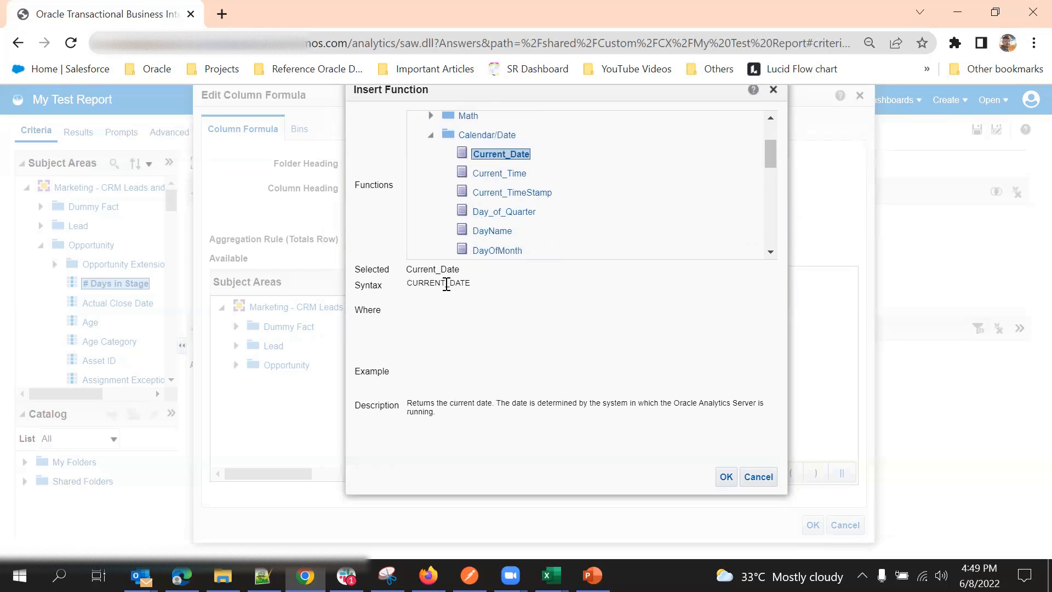
{"action": "double_click", "coordinate": [447, 284]}
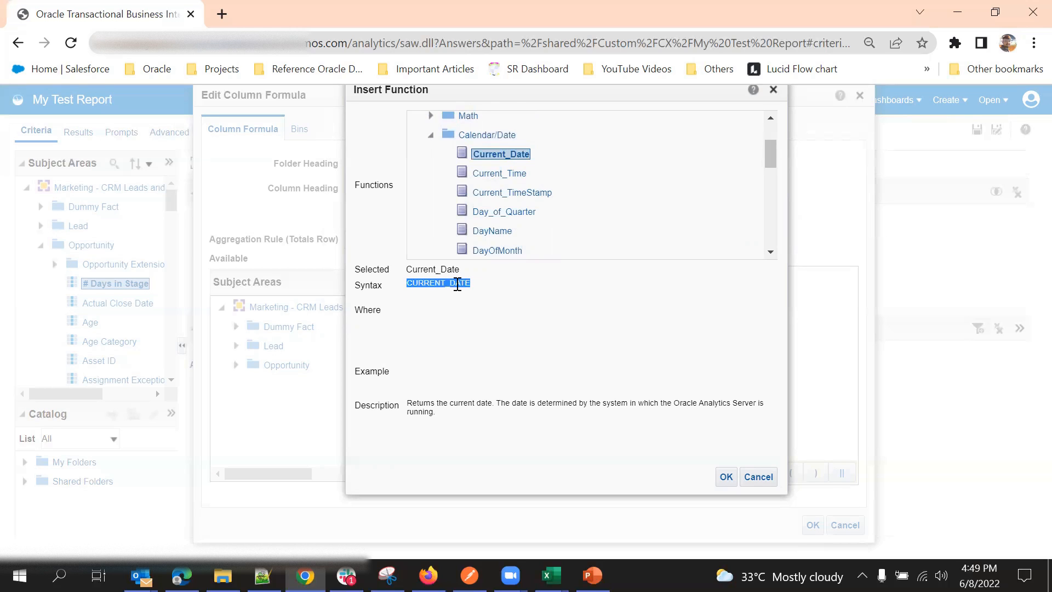
{"action": "right_click", "coordinate": [459, 290]}
{"action": "left_click", "coordinate": [479, 299]}
{"action": "left_click", "coordinate": [456, 288]}
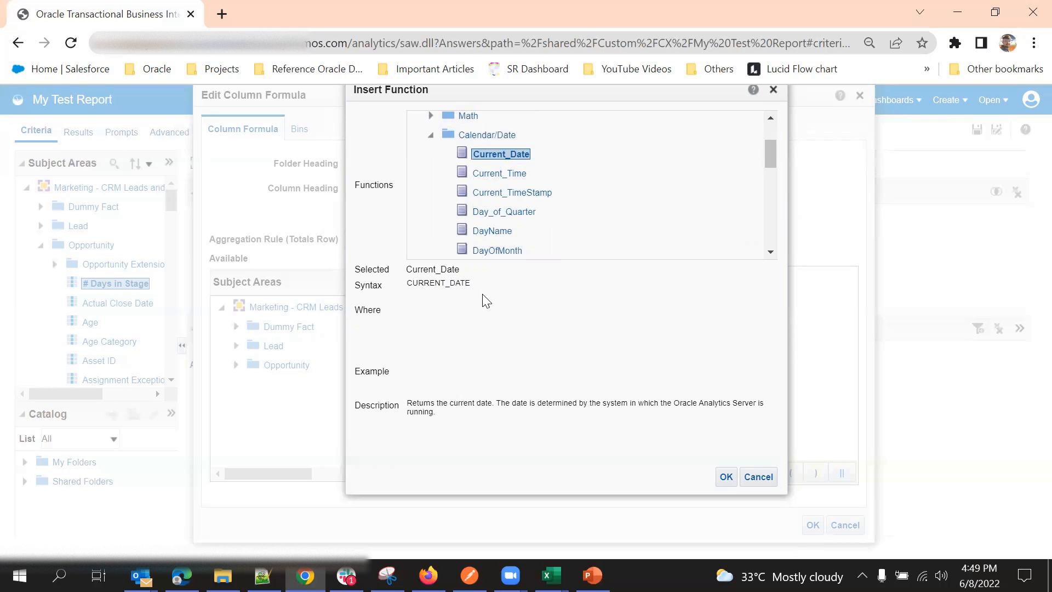
Step: Read the syntax and descriptions of Current_Time and Current_TimeStamp
{"action": "left_click", "coordinate": [501, 173]}
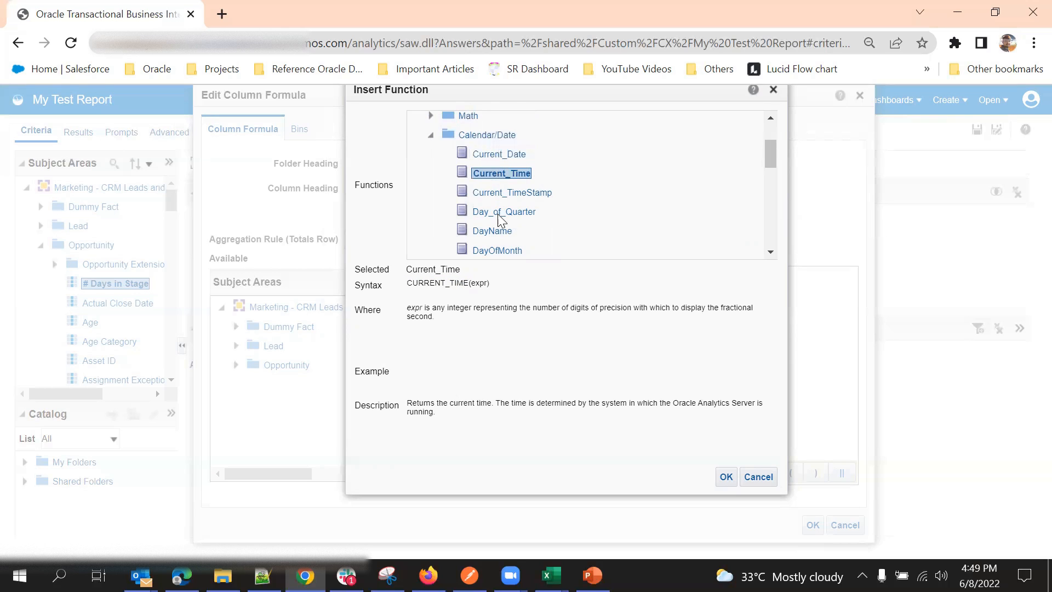
{"action": "double_click", "coordinate": [463, 284]}
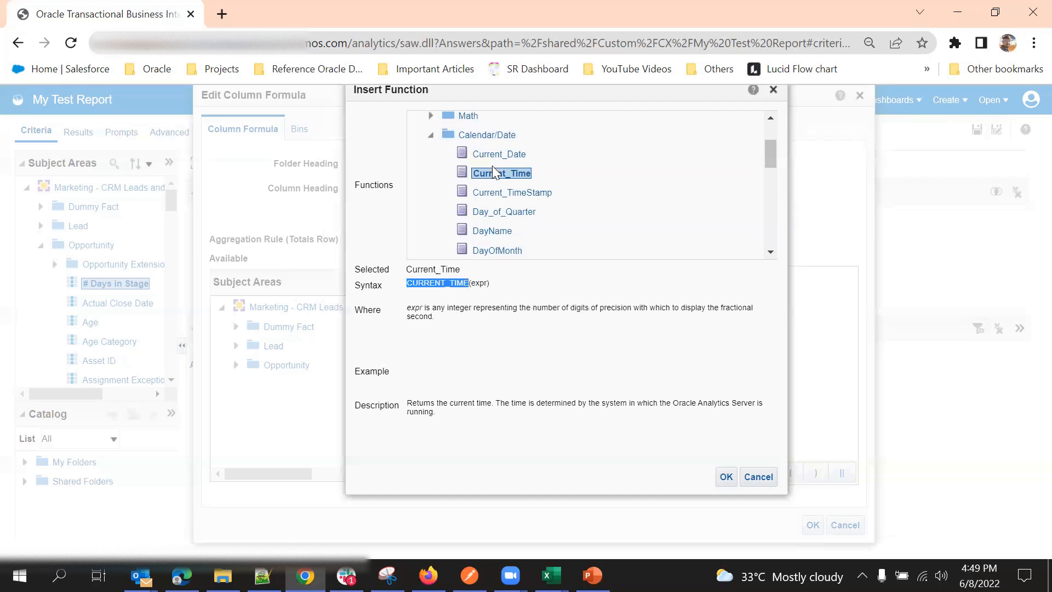
{"action": "left_click", "coordinate": [515, 193]}
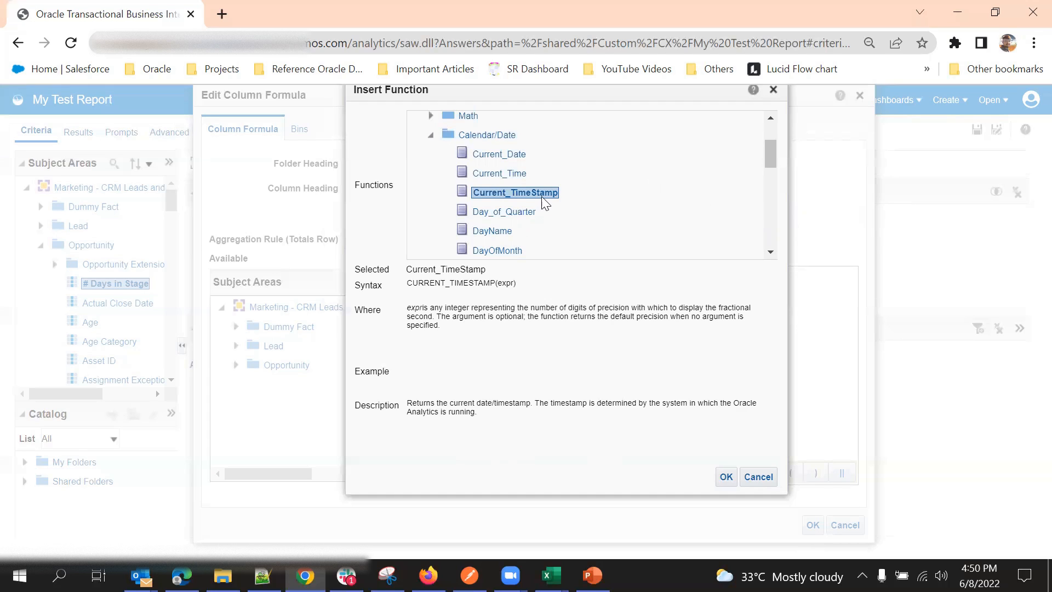
{"action": "scroll", "coordinate": [546, 211], "scroll_direction": "down", "scroll_amount": 2}
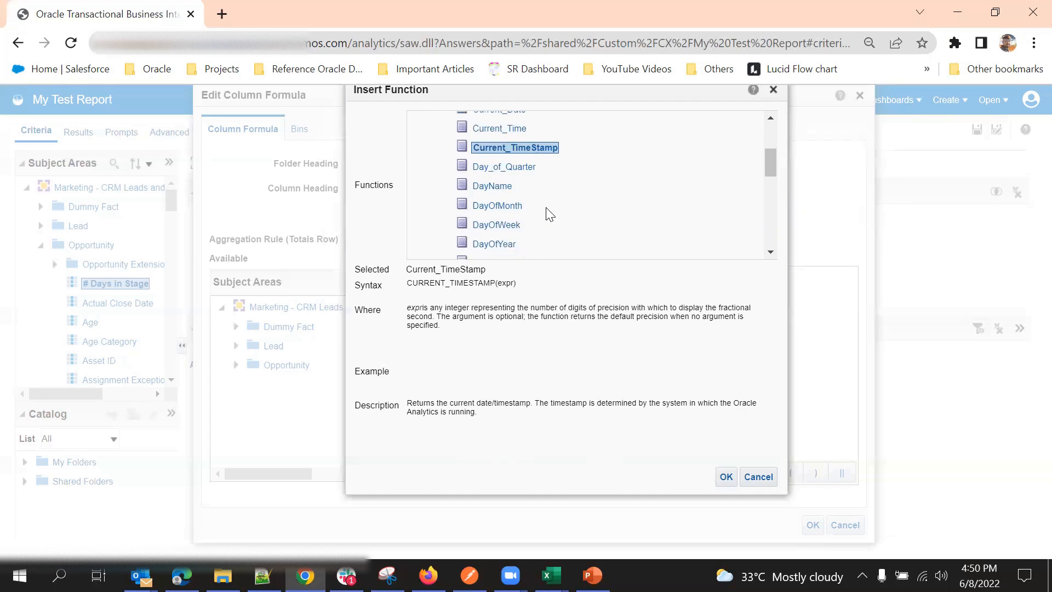
{"action": "scroll", "coordinate": [546, 209], "scroll_direction": "up", "scroll_amount": 2}
Step: Read the syntax and descriptions of Day_of_Quarter, DayName and DayOfMonth
{"action": "left_click", "coordinate": [508, 209]}
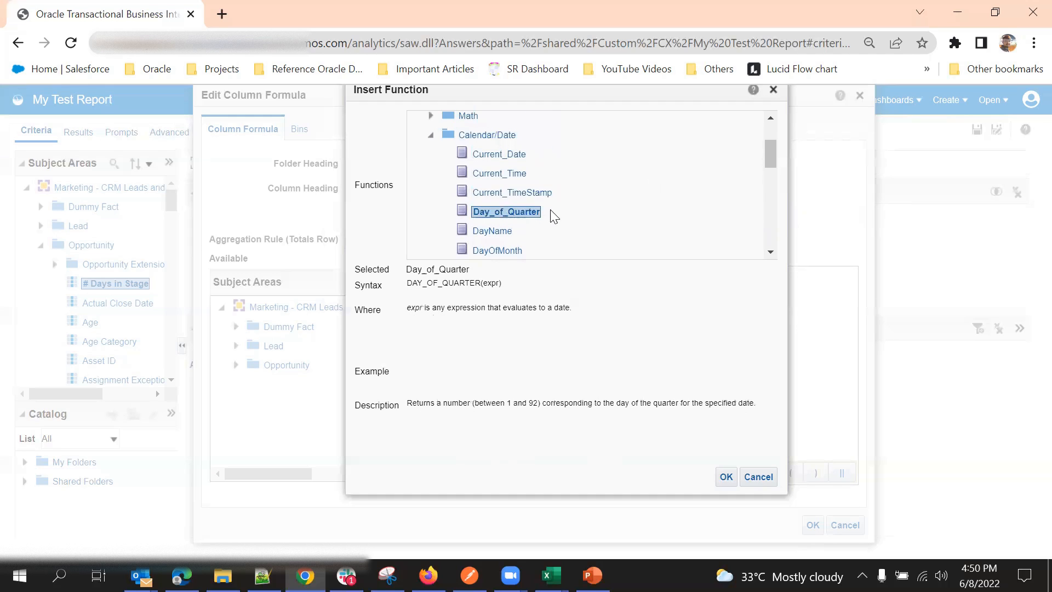
{"action": "scroll", "coordinate": [548, 214], "scroll_direction": "down", "scroll_amount": 2}
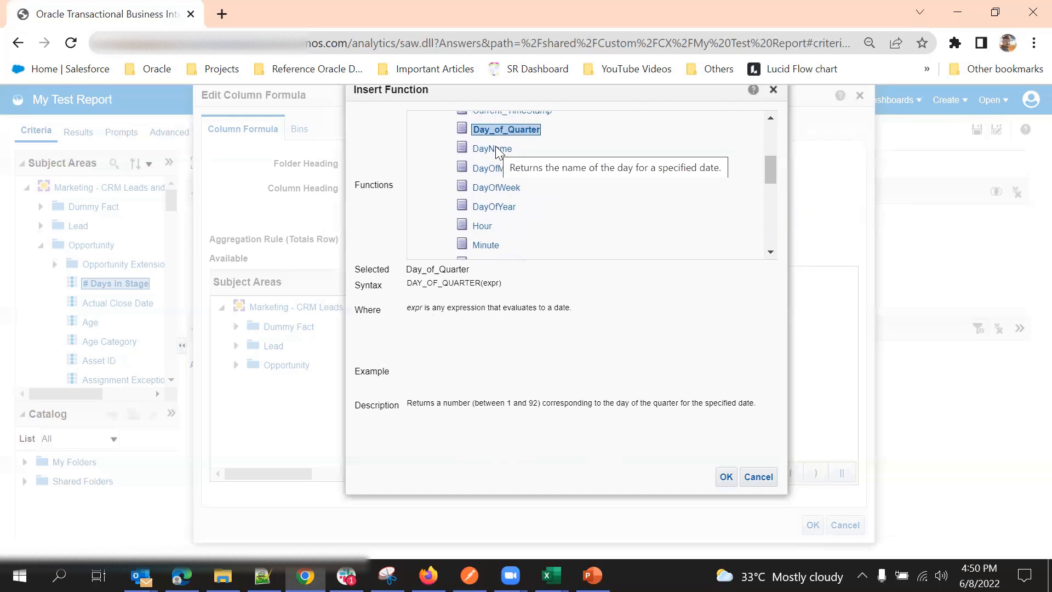
{"action": "left_click", "coordinate": [497, 151]}
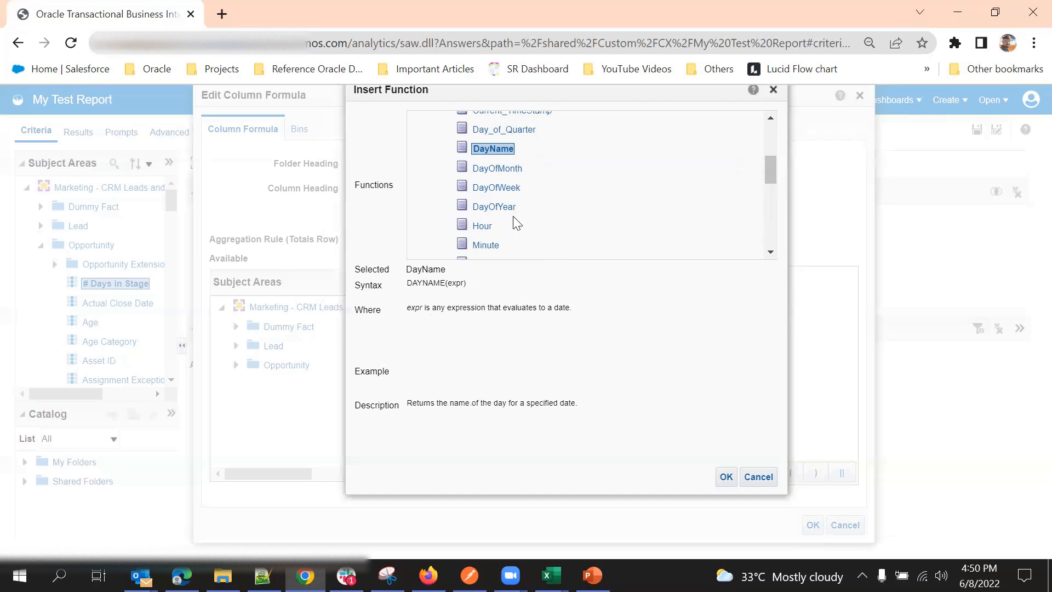
{"action": "left_click", "coordinate": [511, 169]}
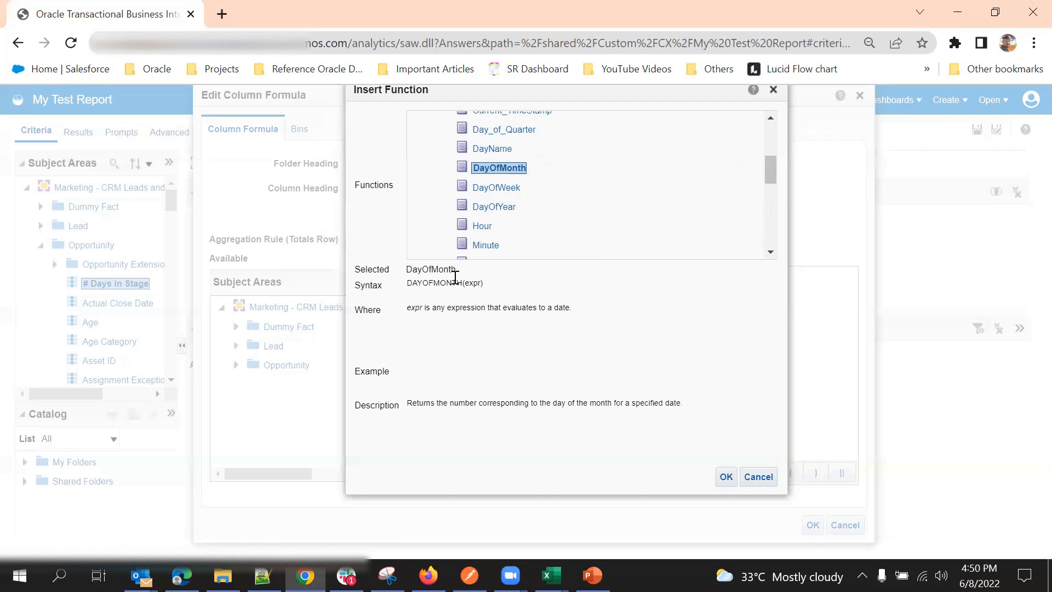
{"action": "scroll", "coordinate": [529, 217], "scroll_direction": "down", "scroll_amount": 3}
{"action": "scroll", "coordinate": [529, 218], "scroll_direction": "up", "scroll_amount": 3}
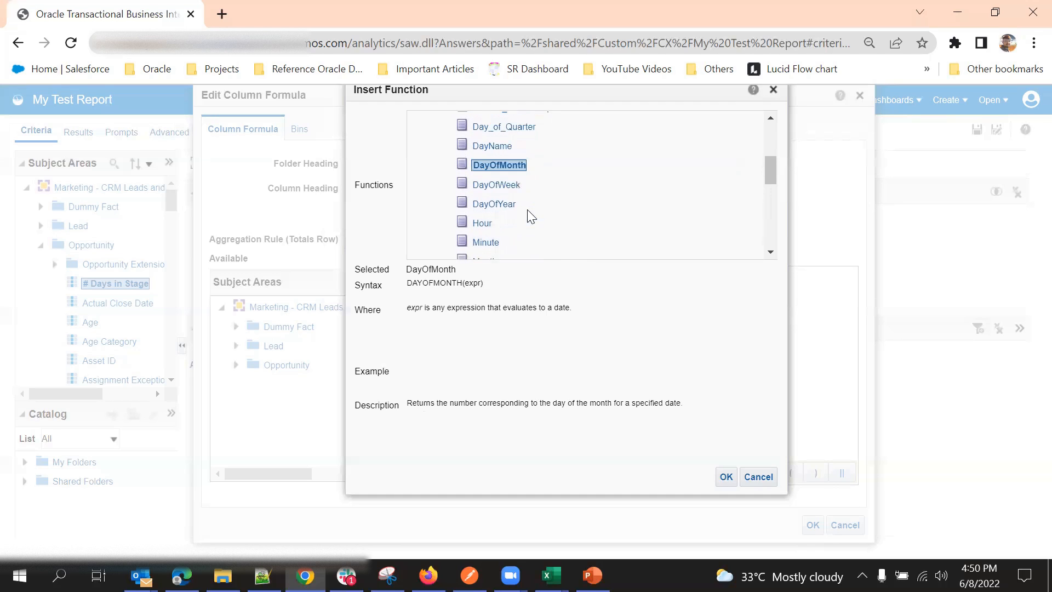
Step: Wrap the existing TopN formula in the DayOfMonth function, and clear the entire column formula
{"action": "double_click", "coordinate": [504, 169]}
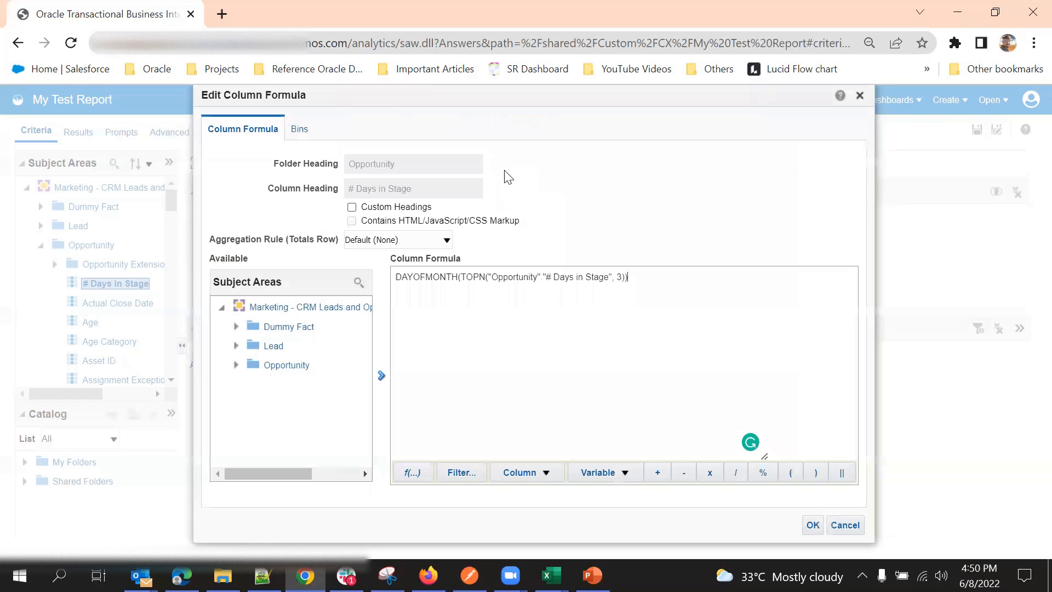
{"action": "triple_click", "coordinate": [596, 294]}
{"action": "key", "text": "Delete"}
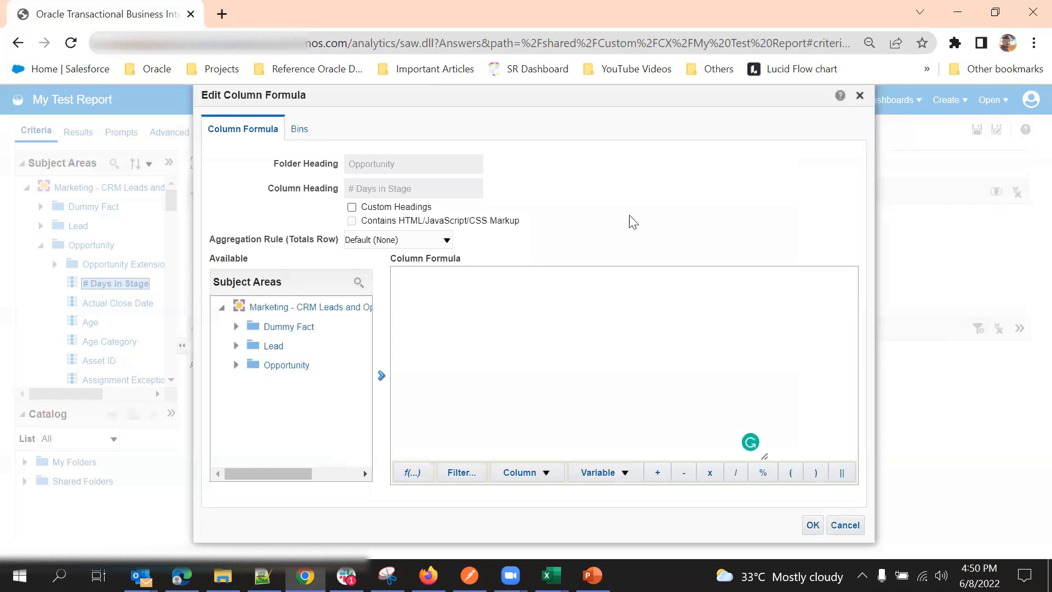
Step: Reopen the function list and examine the remaining Calendar/Date functions, reading the descriptions of Now and Year
{"action": "left_click_drag", "start_coordinate": [654, 98], "coordinate": [651, 6]}
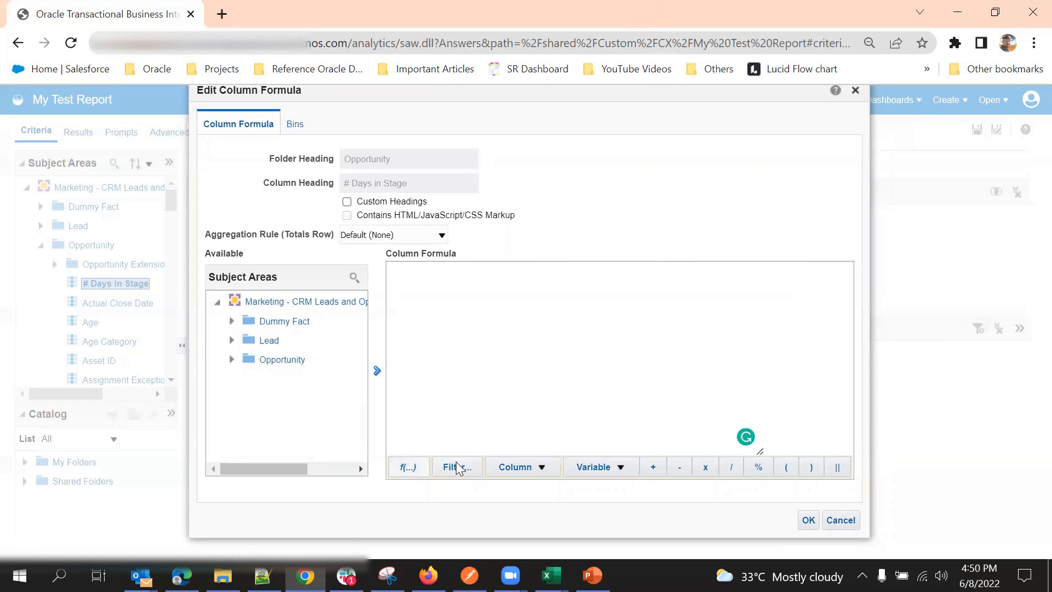
{"action": "left_click", "coordinate": [408, 467]}
{"action": "scroll", "coordinate": [501, 258], "scroll_direction": "down", "scroll_amount": 5}
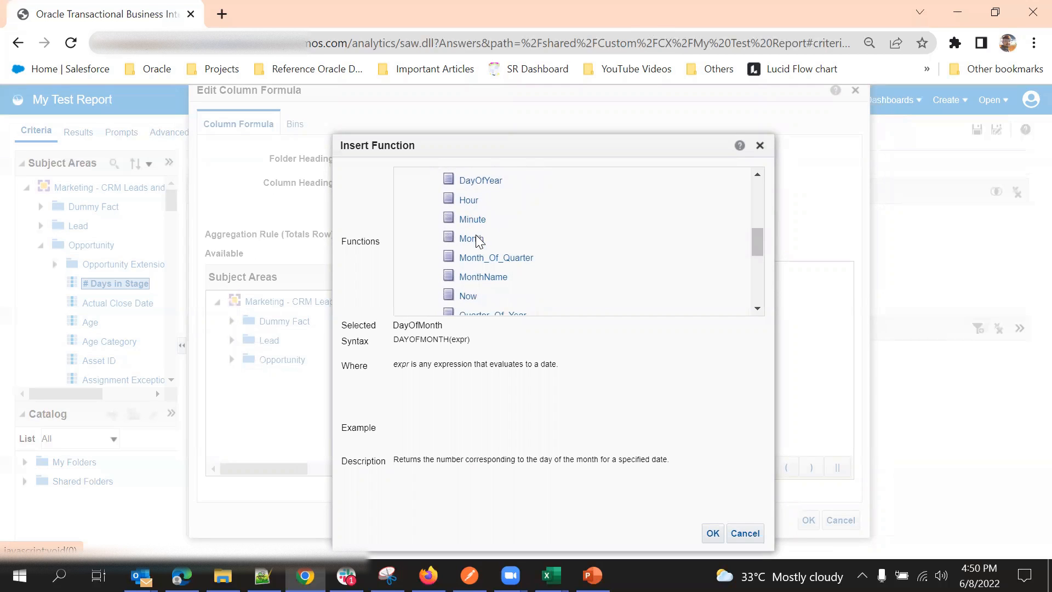
{"action": "scroll", "coordinate": [482, 255], "scroll_direction": "down", "scroll_amount": 2}
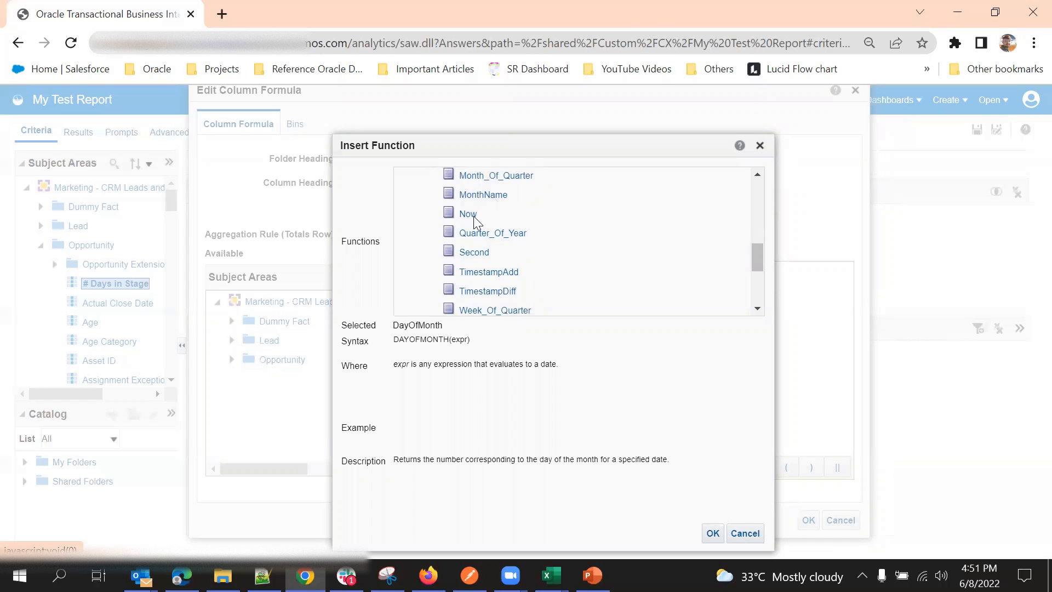
{"action": "left_click", "coordinate": [472, 215]}
{"action": "scroll", "coordinate": [485, 230], "scroll_direction": "down", "scroll_amount": 2}
{"action": "scroll", "coordinate": [485, 216], "scroll_direction": "up", "scroll_amount": 4}
{"action": "scroll", "coordinate": [475, 262], "scroll_direction": "down", "scroll_amount": 3}
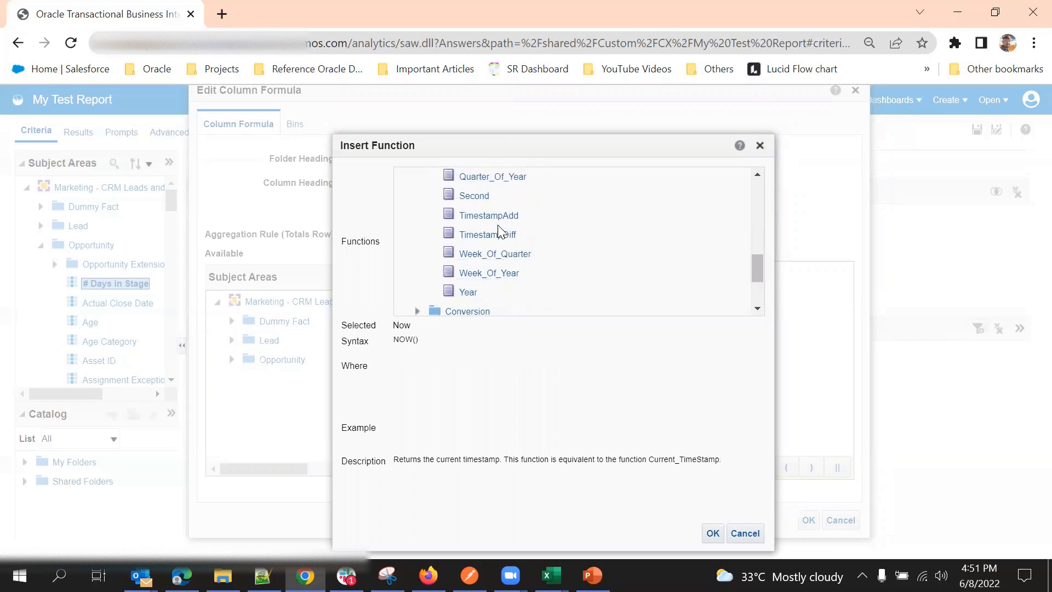
{"action": "scroll", "coordinate": [500, 224], "scroll_direction": "down", "scroll_amount": 1}
{"action": "scroll", "coordinate": [493, 211], "scroll_direction": "down", "scroll_amount": 3}
{"action": "left_click", "coordinate": [468, 190]}
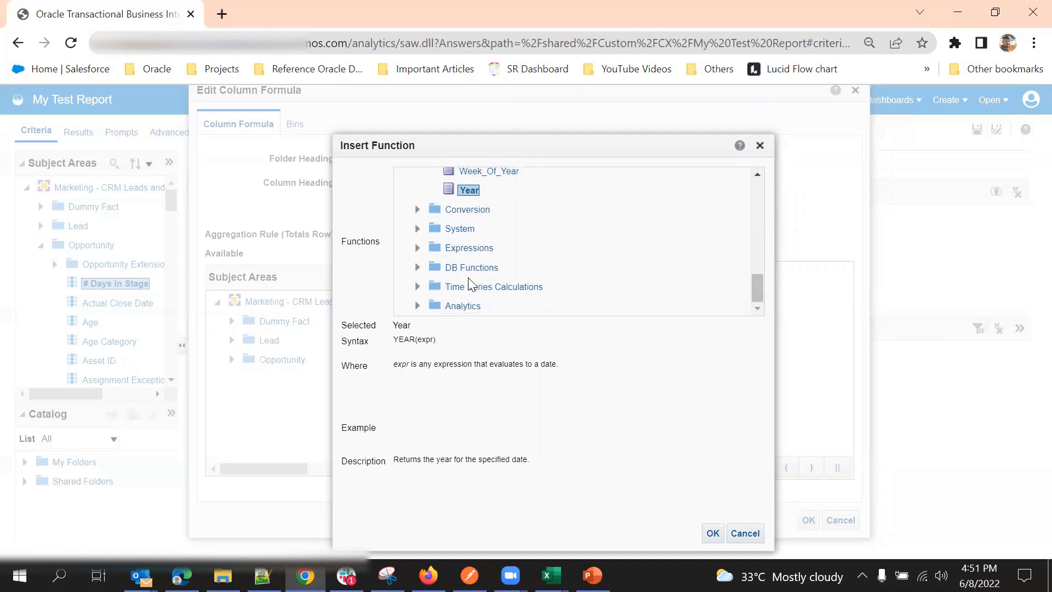
Step: List the Conversion functions and study the syntax, arguments and example of Cast
{"action": "left_click", "coordinate": [418, 210]}
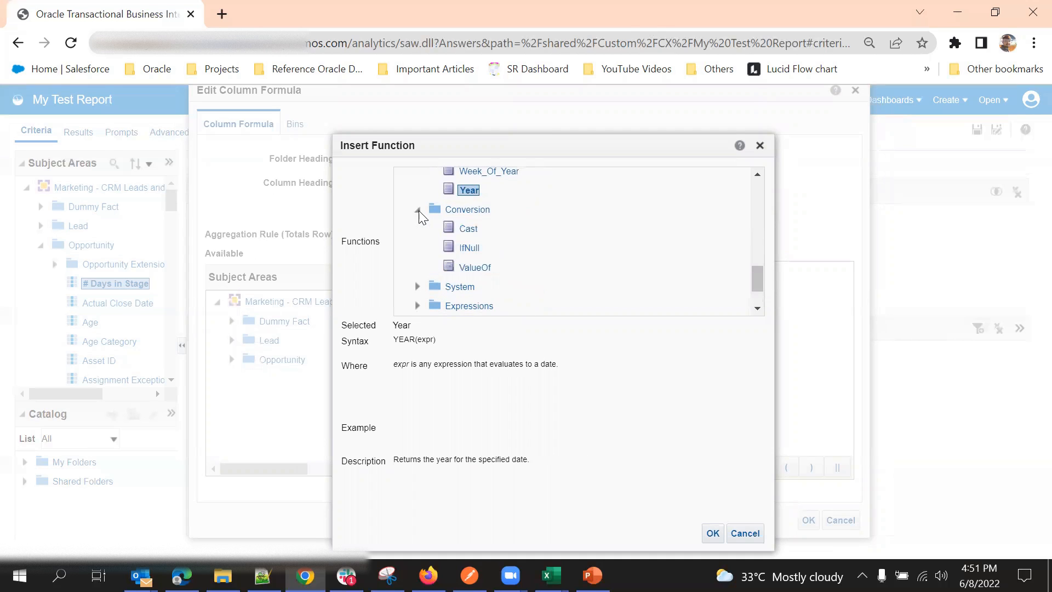
{"action": "left_click", "coordinate": [467, 229]}
{"action": "double_click", "coordinate": [406, 338]}
{"action": "left_click", "coordinate": [426, 335]}
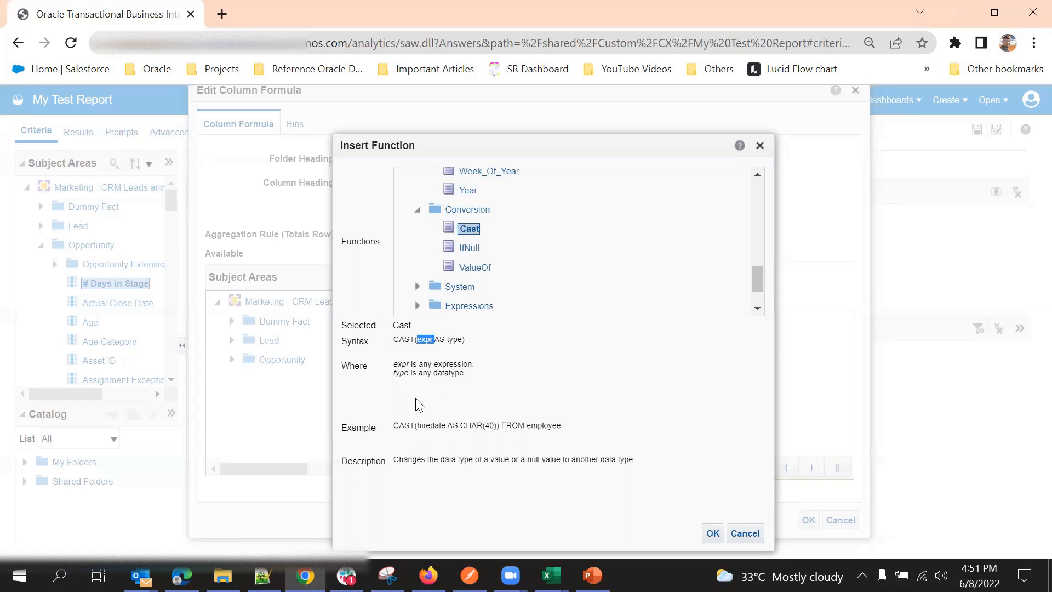
{"action": "double_click", "coordinate": [430, 340]}
{"action": "triple_click", "coordinate": [399, 340]}
{"action": "double_click", "coordinate": [429, 339]}
{"action": "left_click", "coordinate": [426, 339]}
{"action": "double_click", "coordinate": [426, 338]}
{"action": "left_click", "coordinate": [429, 340]}
{"action": "double_click", "coordinate": [427, 341]}
{"action": "double_click", "coordinate": [454, 339]}
{"action": "left_click_drag", "start_coordinate": [459, 426], "coordinate": [497, 423]}
Step: Read the syntax and descriptions of the IfNull and ValueOf conversion functions
{"action": "left_click", "coordinate": [466, 249]}
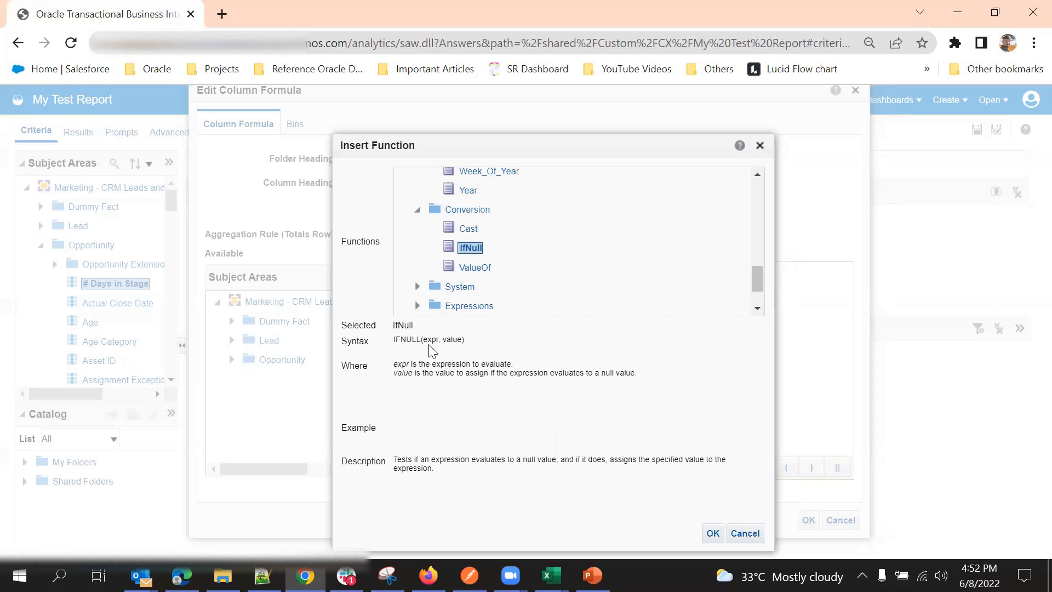
{"action": "double_click", "coordinate": [451, 341]}
{"action": "left_click", "coordinate": [476, 267]}
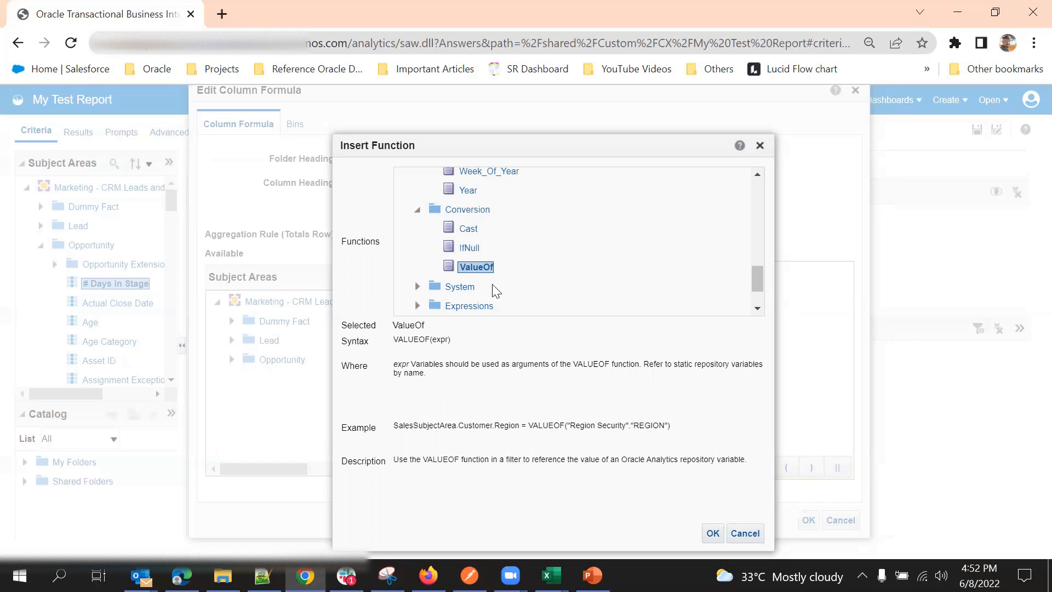
Step: Collapse the Conversion group, list the System functions and read the description of User
{"action": "left_click", "coordinate": [417, 286]}
{"action": "left_click", "coordinate": [418, 211]}
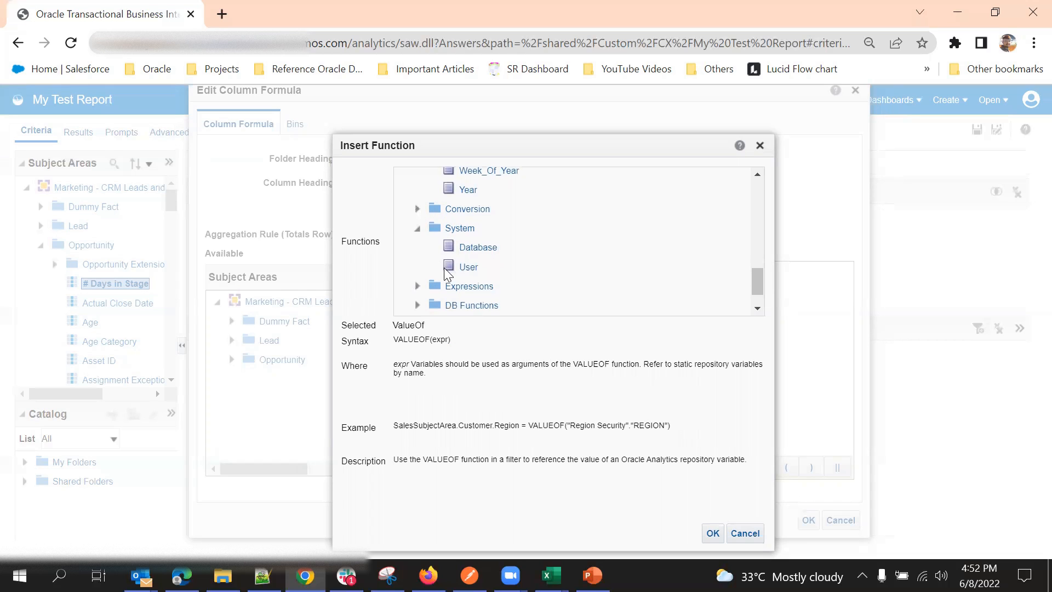
{"action": "scroll", "coordinate": [461, 211], "scroll_direction": "down", "scroll_amount": 1}
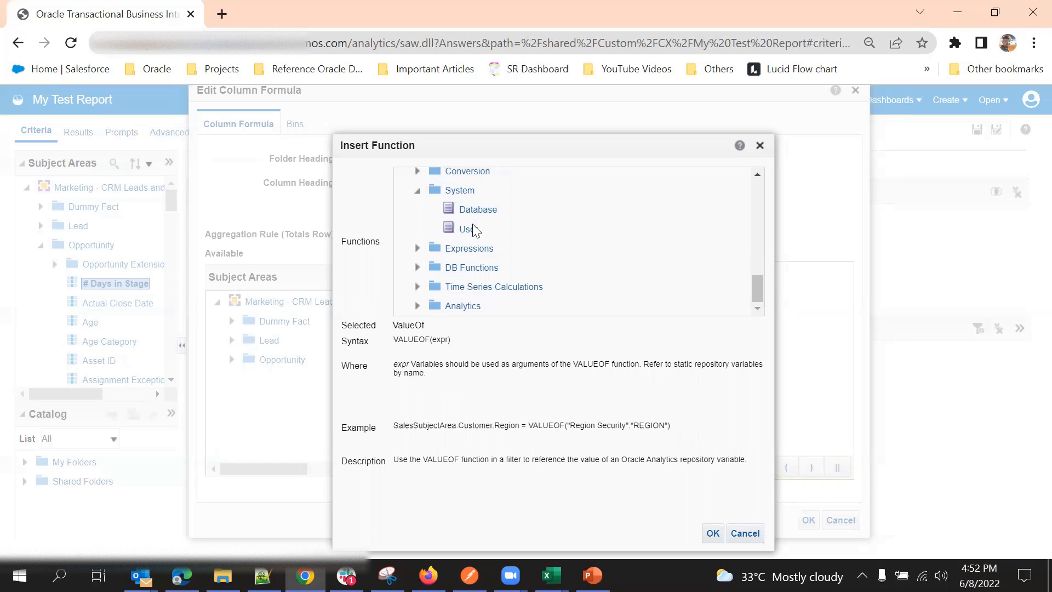
{"action": "left_click", "coordinate": [470, 235]}
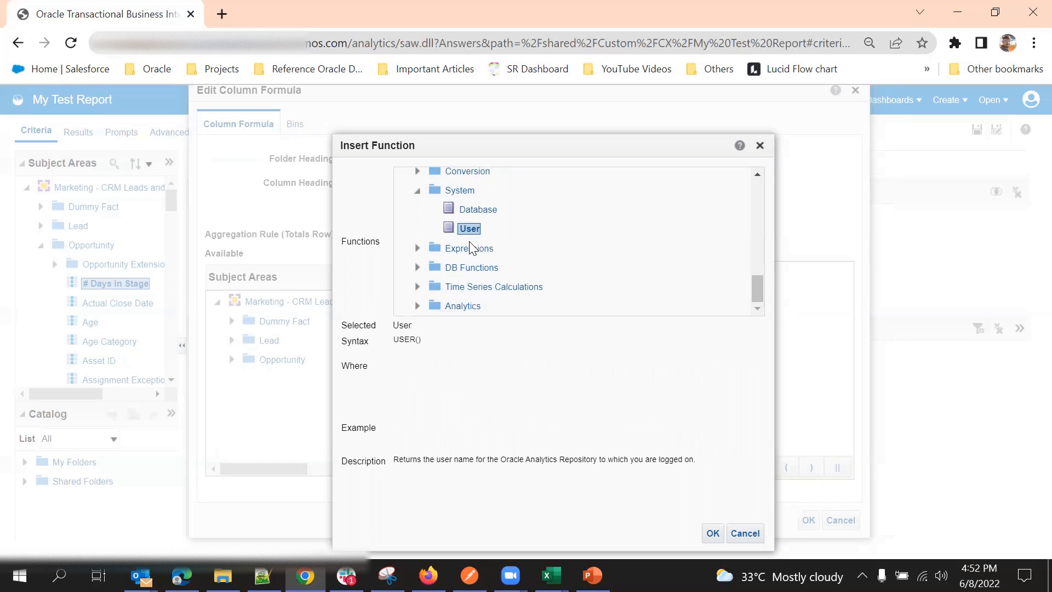
Step: List the Expressions functions and compare the syntax of Case (If) and Case (Switch)
{"action": "left_click", "coordinate": [418, 248]}
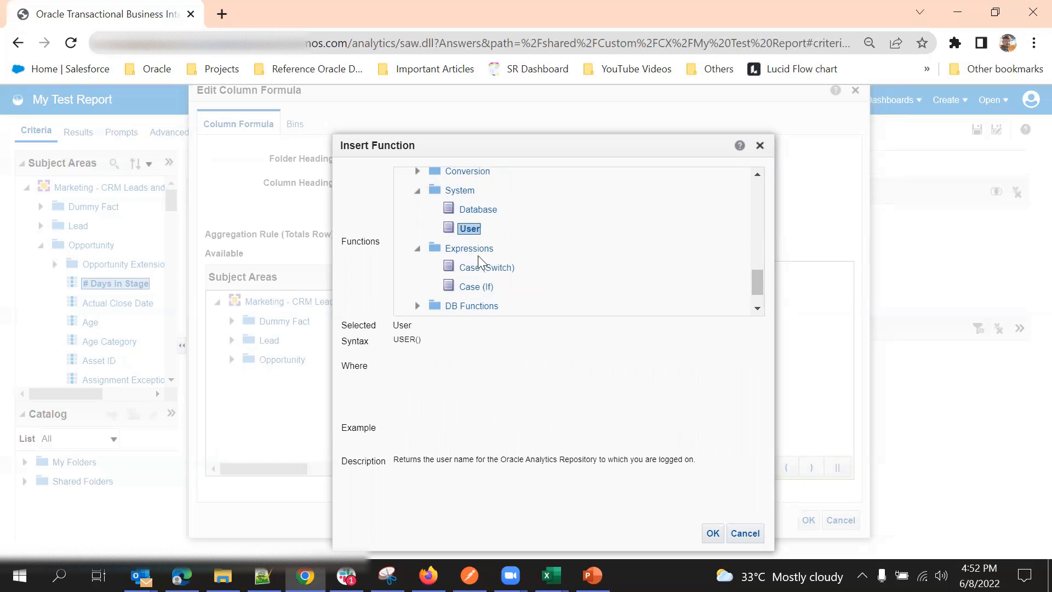
{"action": "scroll", "coordinate": [478, 255], "scroll_direction": "down", "scroll_amount": 1}
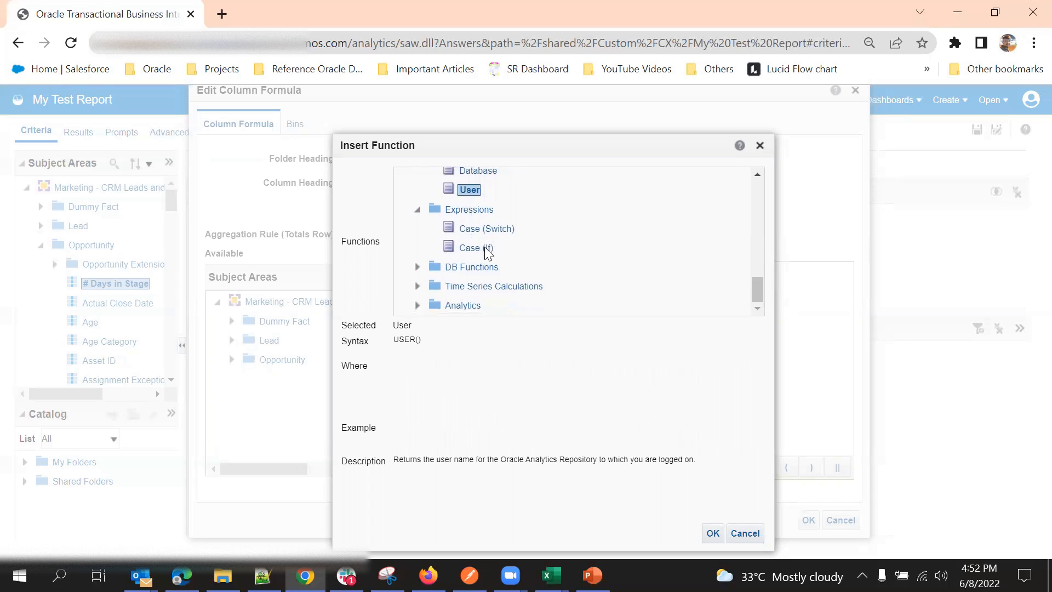
{"action": "left_click", "coordinate": [480, 249]}
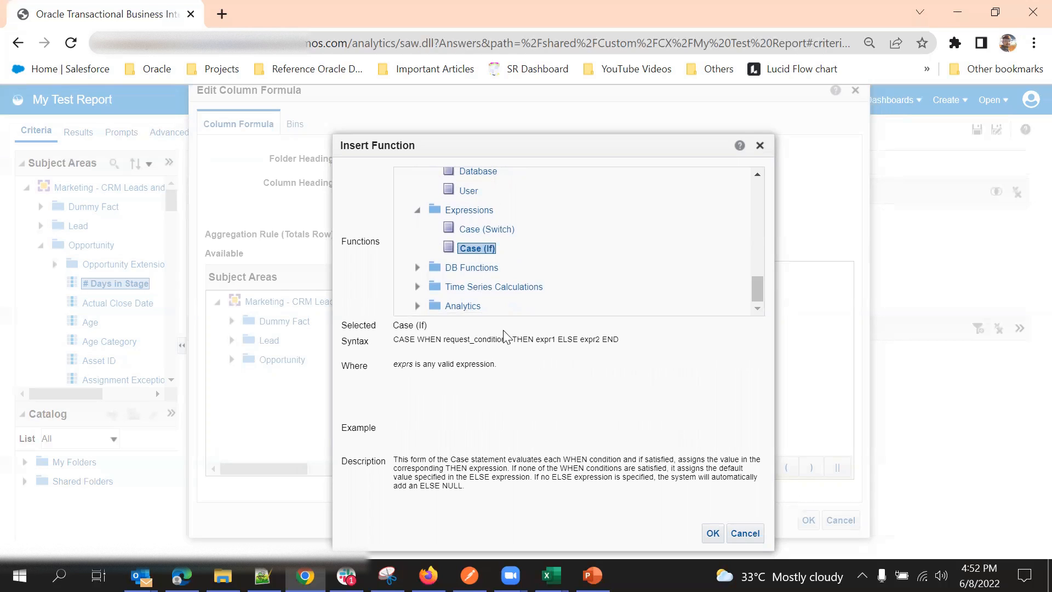
{"action": "triple_click", "coordinate": [519, 340]}
{"action": "left_click", "coordinate": [469, 230]}
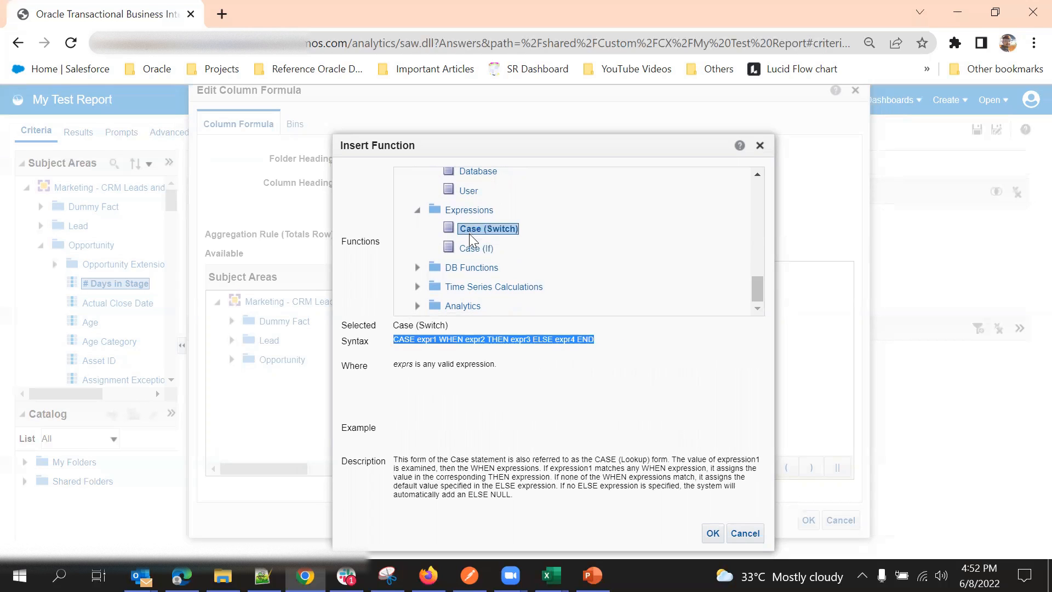
{"action": "left_click", "coordinate": [497, 347]}
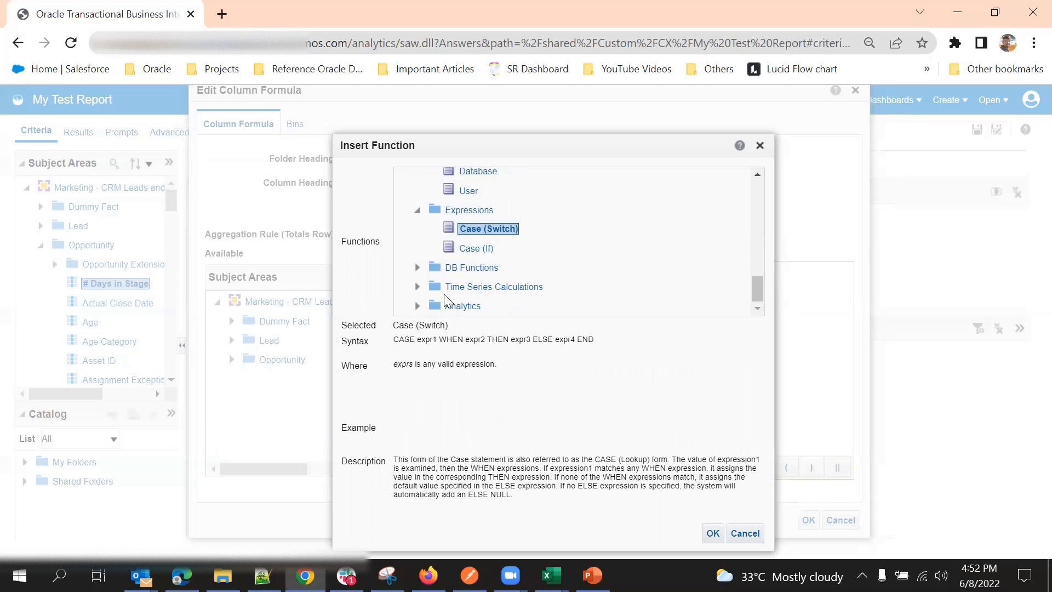
Step: Look through the DB Functions, Time Series Calculations and Analytics groups, and close the function list without inserting anything
{"action": "left_click", "coordinate": [417, 267]}
{"action": "scroll", "coordinate": [499, 267], "scroll_direction": "down", "scroll_amount": 1}
{"action": "left_click", "coordinate": [418, 286]}
{"action": "scroll", "coordinate": [500, 273], "scroll_direction": "down", "scroll_amount": 2}
{"action": "left_click", "coordinate": [418, 305]}
{"action": "scroll", "coordinate": [498, 268], "scroll_direction": "down", "scroll_amount": 3}
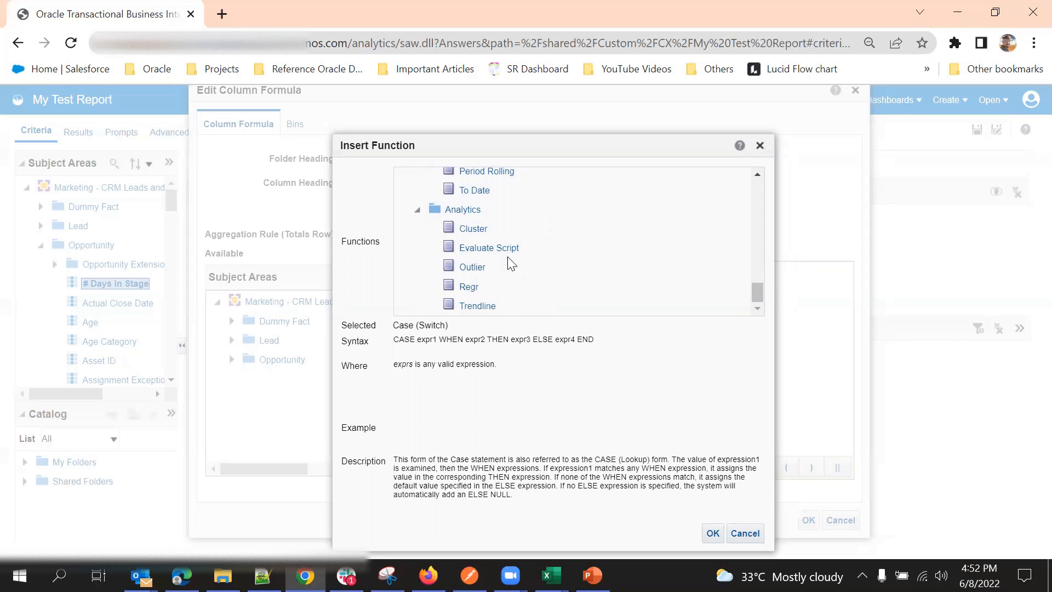
{"action": "scroll", "coordinate": [505, 282], "scroll_direction": "up", "scroll_amount": 15}
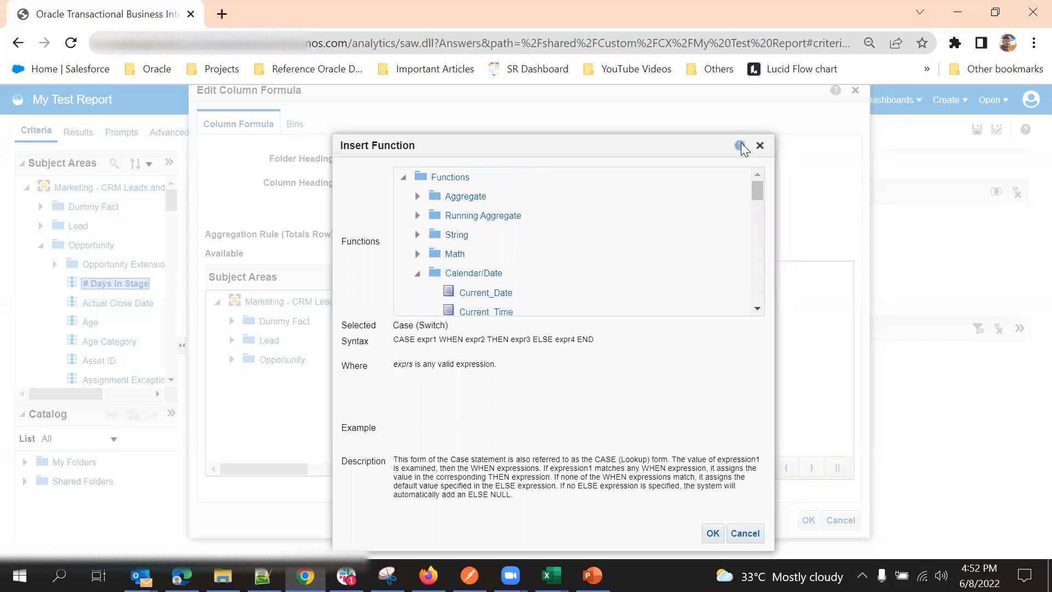
{"action": "left_click", "coordinate": [759, 146]}
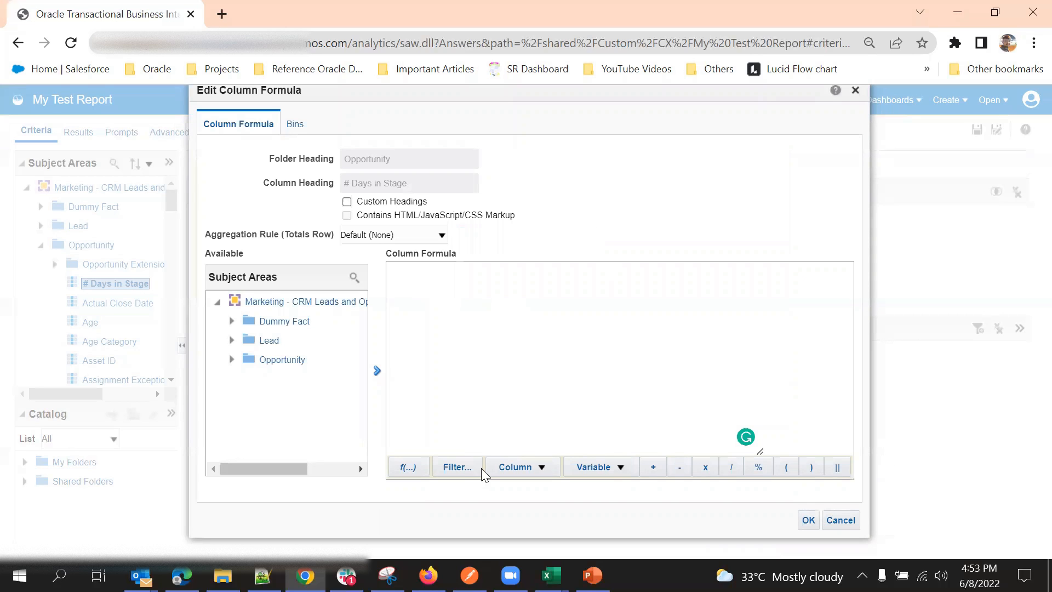
Step: Open the filter insertion dialog for the # Days in Stage formula, read the FILTER statement syntax and list the Opportunity fields
{"action": "left_click", "coordinate": [456, 470]}
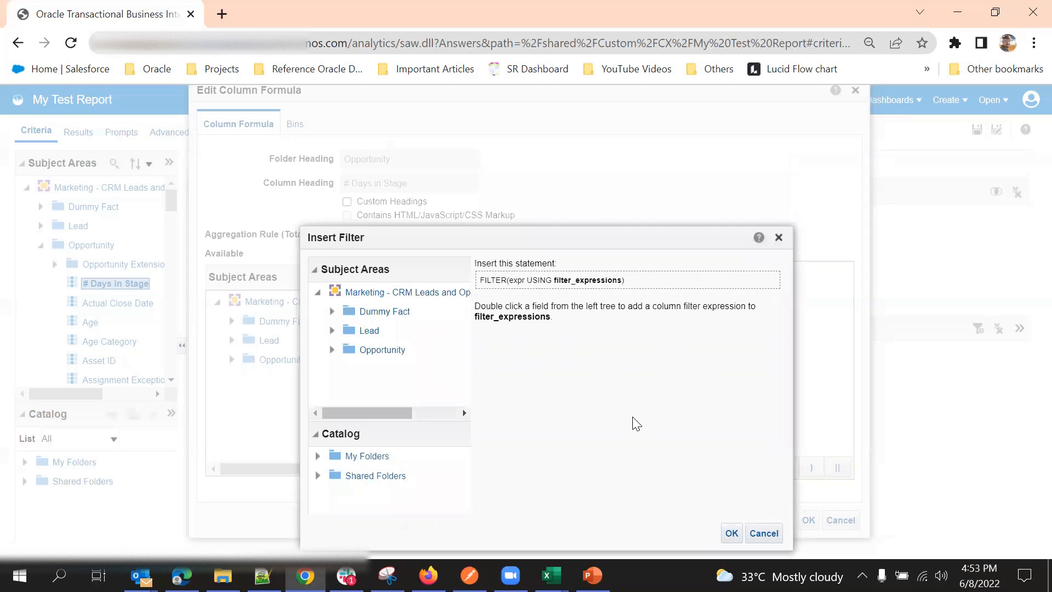
{"action": "left_click_drag", "start_coordinate": [606, 237], "coordinate": [652, 105]}
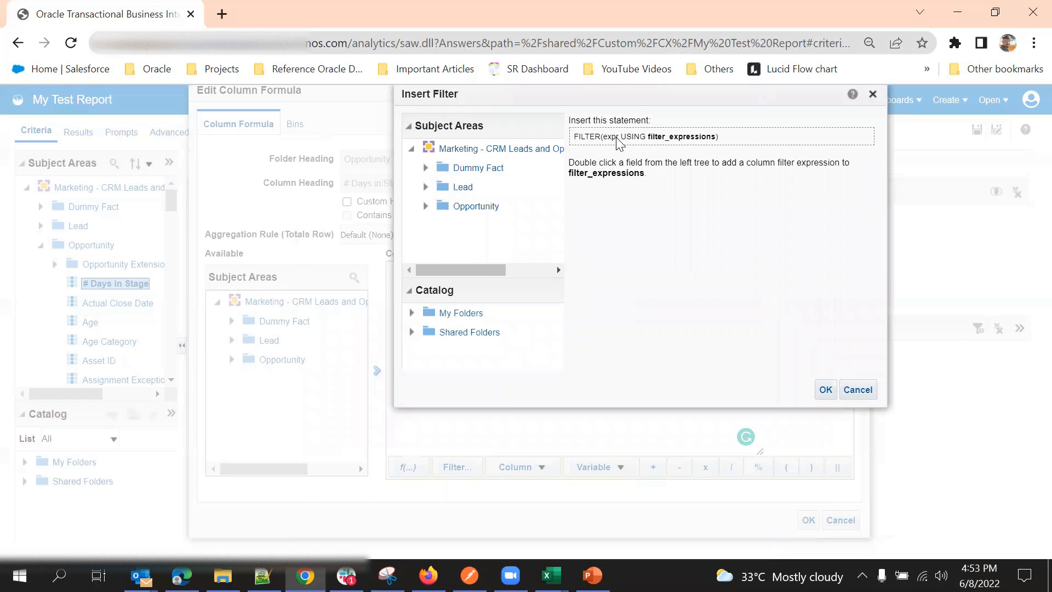
{"action": "left_click_drag", "start_coordinate": [640, 99], "coordinate": [600, 152]}
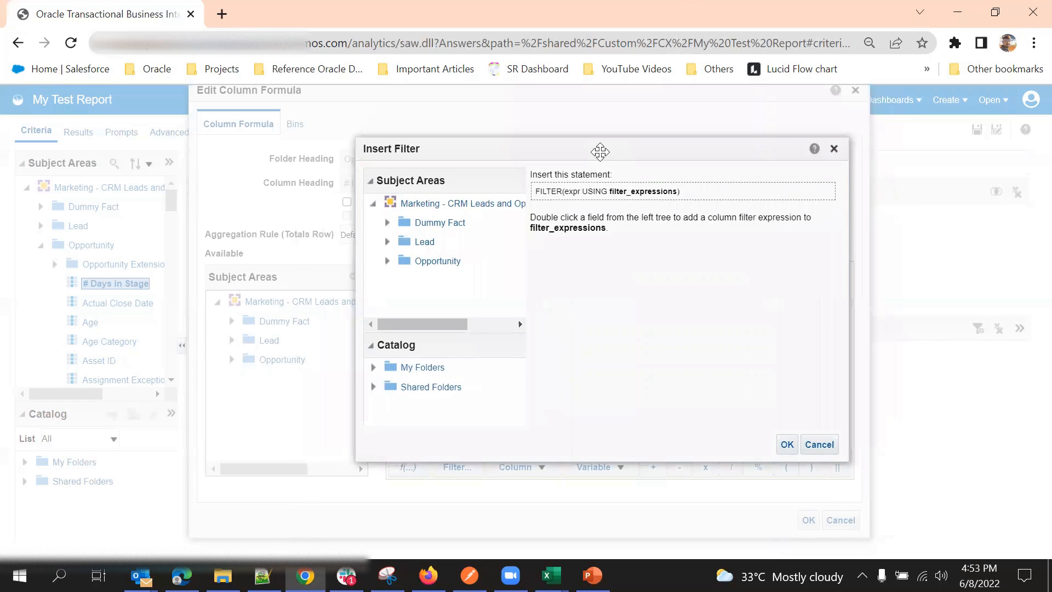
{"action": "left_click", "coordinate": [389, 262]}
{"action": "scroll", "coordinate": [477, 269], "scroll_direction": "down", "scroll_amount": 2}
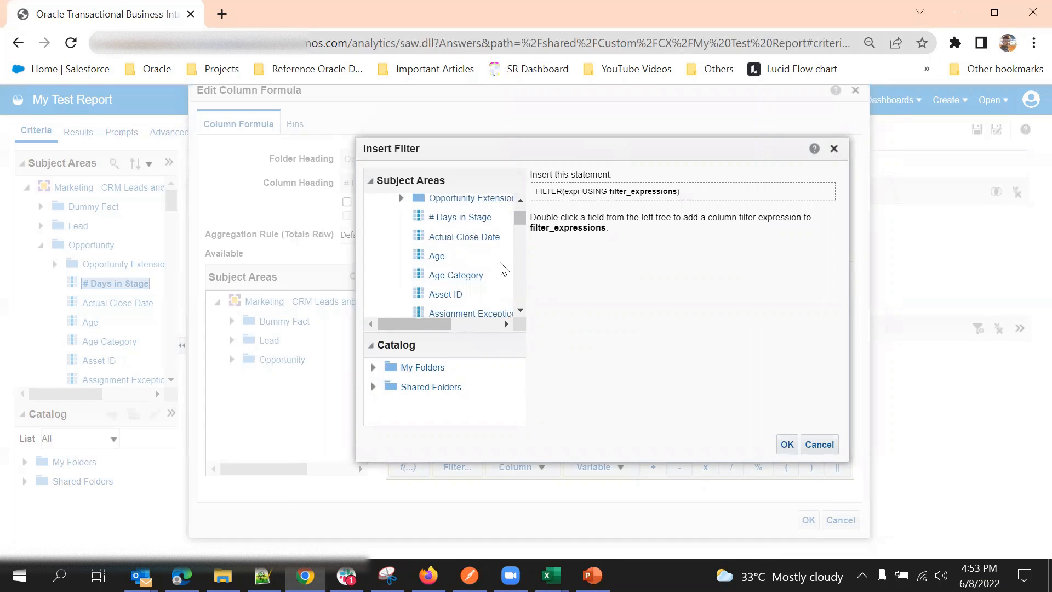
Step: Look at the new filter options for Age Category, cancel without defining a filter, and leave the column formula editor
{"action": "left_click", "coordinate": [470, 279]}
{"action": "left_click", "coordinate": [787, 444]}
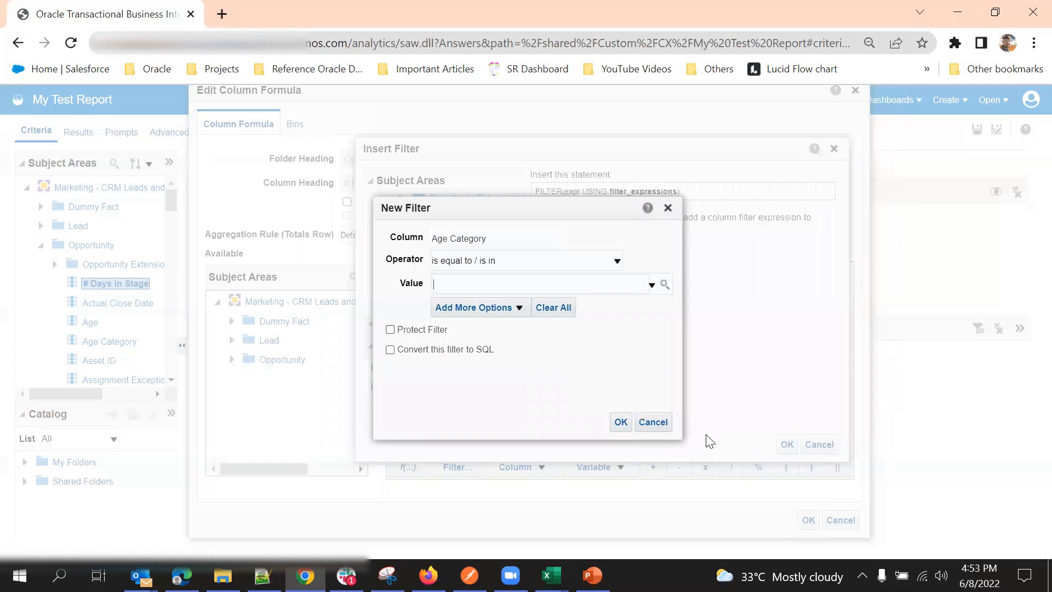
{"action": "left_click", "coordinate": [656, 423]}
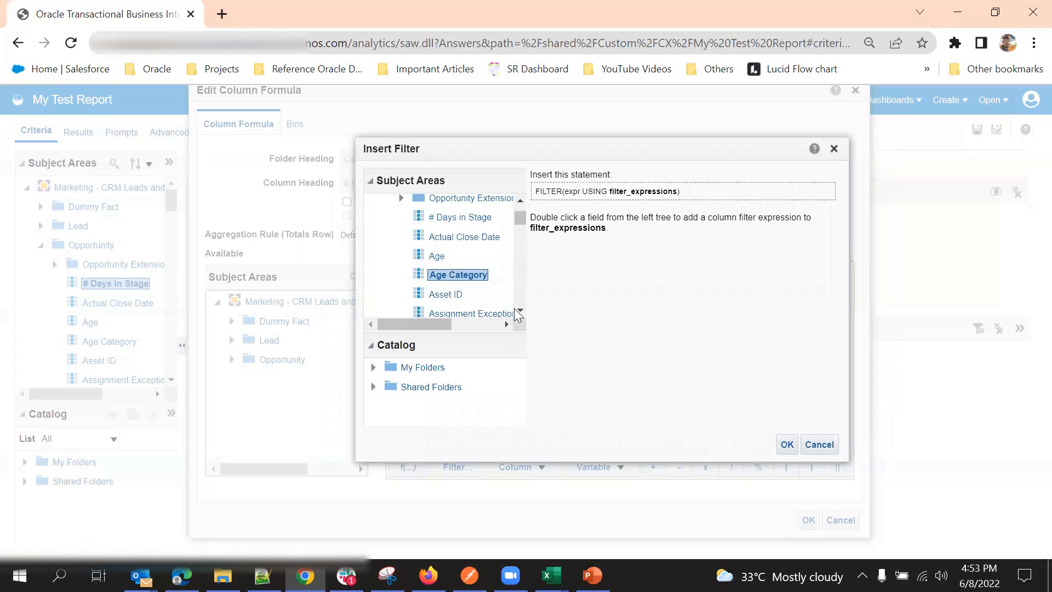
{"action": "double_click", "coordinate": [474, 284]}
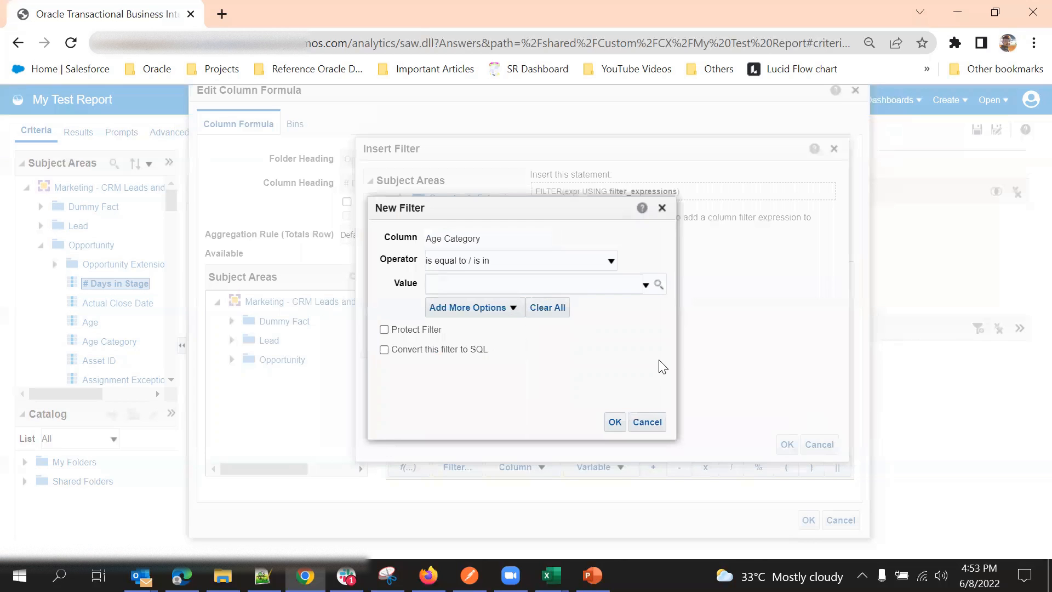
{"action": "left_click", "coordinate": [648, 422]}
{"action": "left_click", "coordinate": [785, 443]}
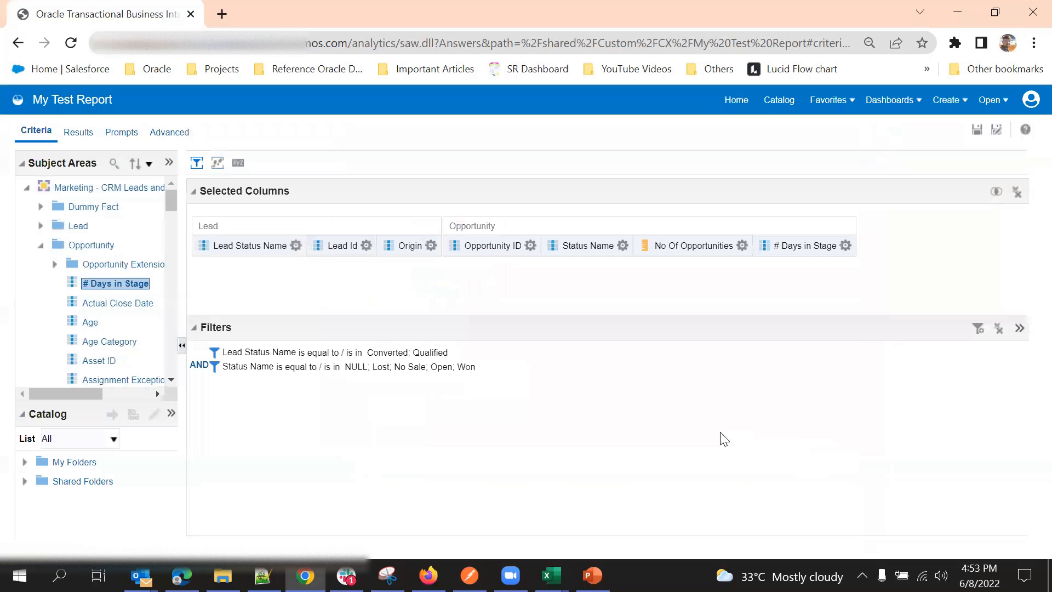
Step: Delete the # Days in Stage column from the report and open the formula of the No Of Opportunities column
{"action": "left_click", "coordinate": [846, 246]}
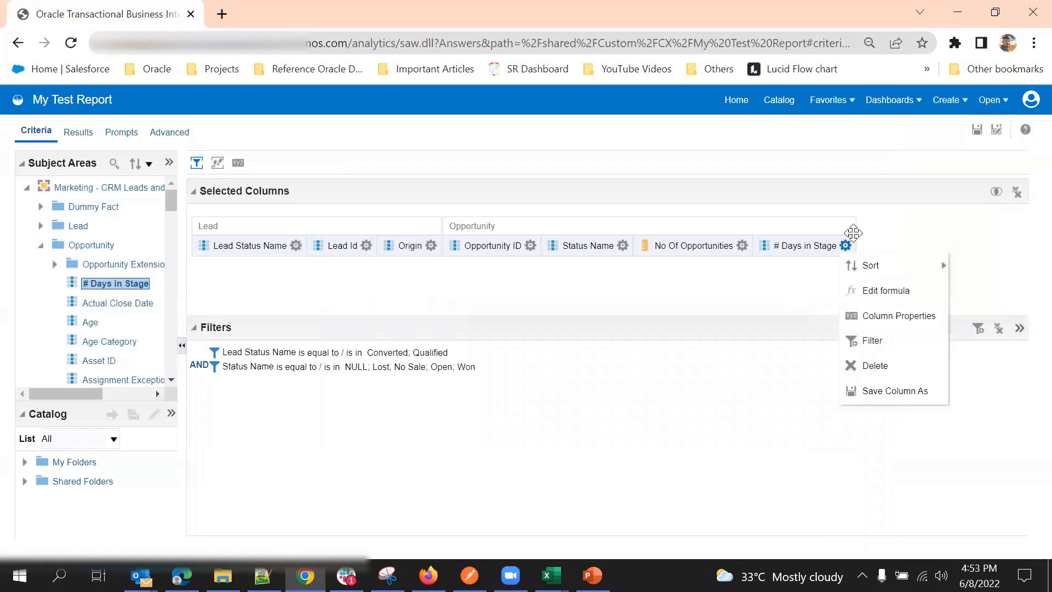
{"action": "left_click", "coordinate": [876, 366]}
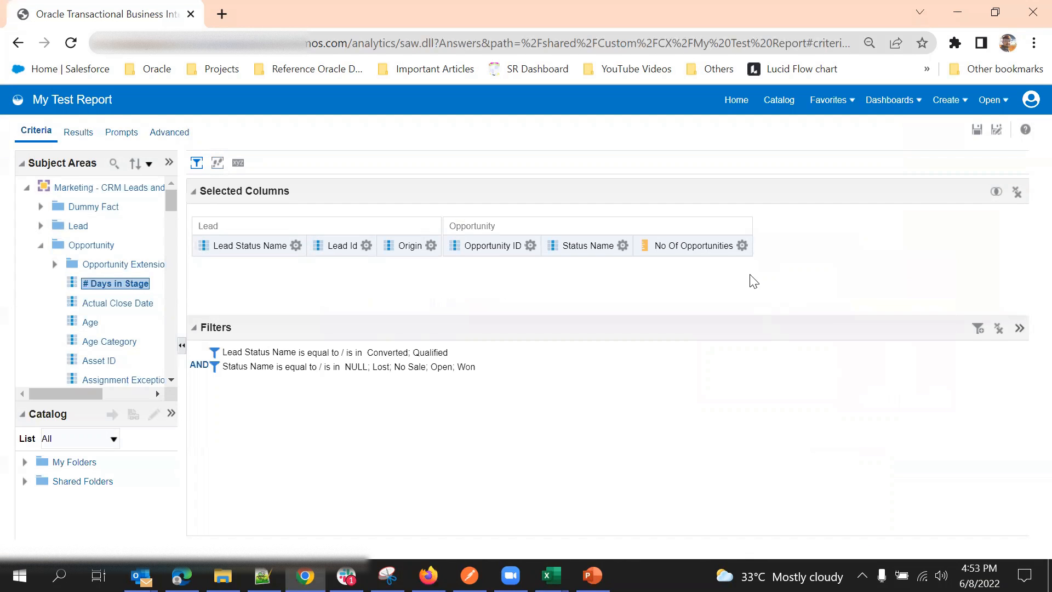
{"action": "left_click", "coordinate": [742, 246]}
{"action": "left_click", "coordinate": [774, 290]}
{"action": "left_click", "coordinate": [739, 438]}
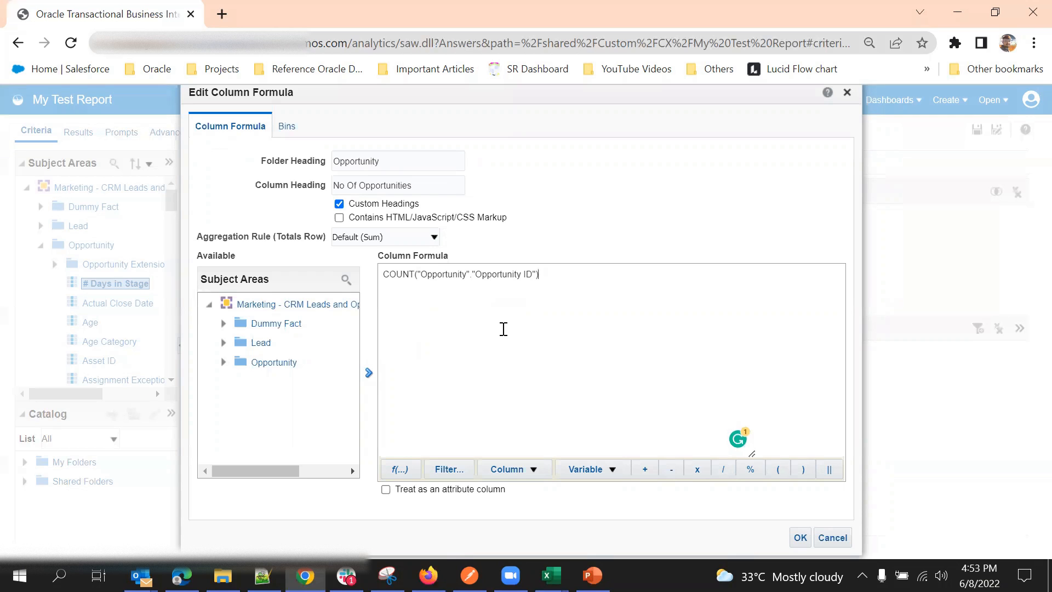
Step: Copy the statement FILTER(expr USING filter_expressions) from the filter insertion dialog and paste it after the existing COUNT formula
{"action": "left_click", "coordinate": [449, 469]}
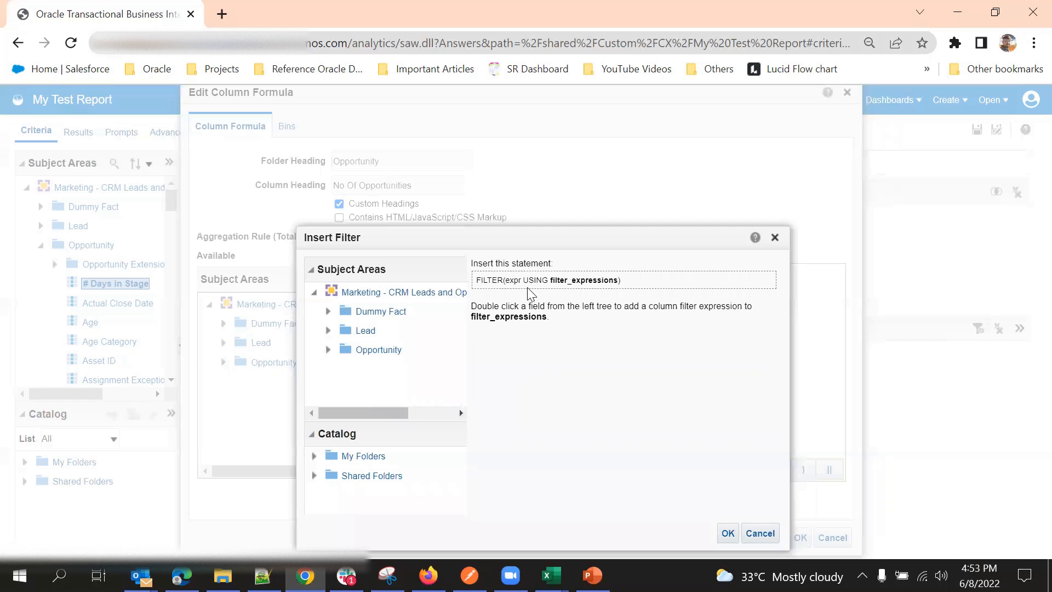
{"action": "left_click", "coordinate": [728, 533]}
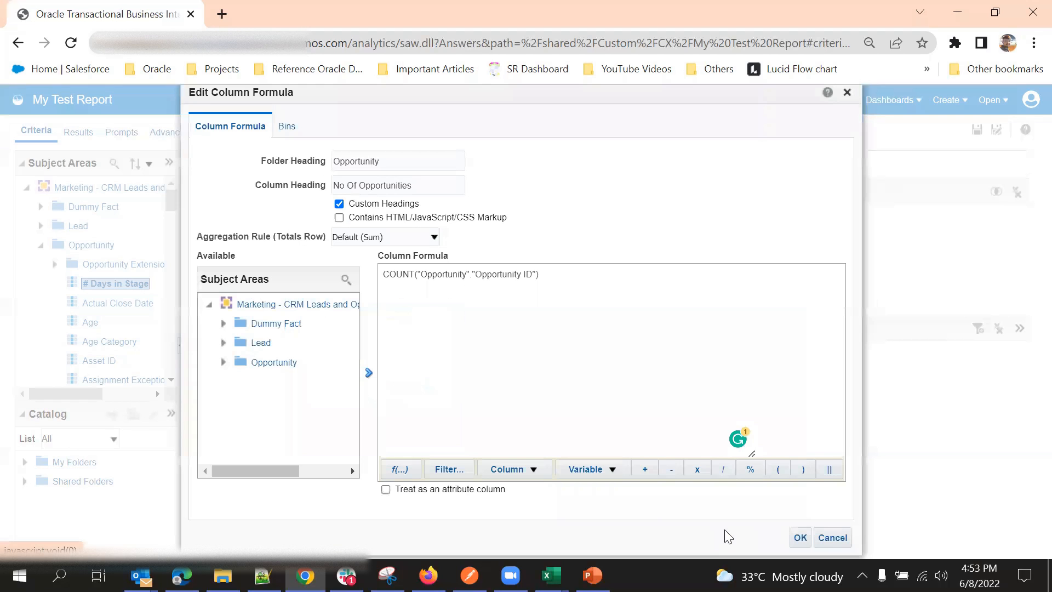
{"action": "left_click", "coordinate": [450, 469]}
{"action": "triple_click", "coordinate": [545, 281]}
{"action": "key", "text": "ctrl+c"}
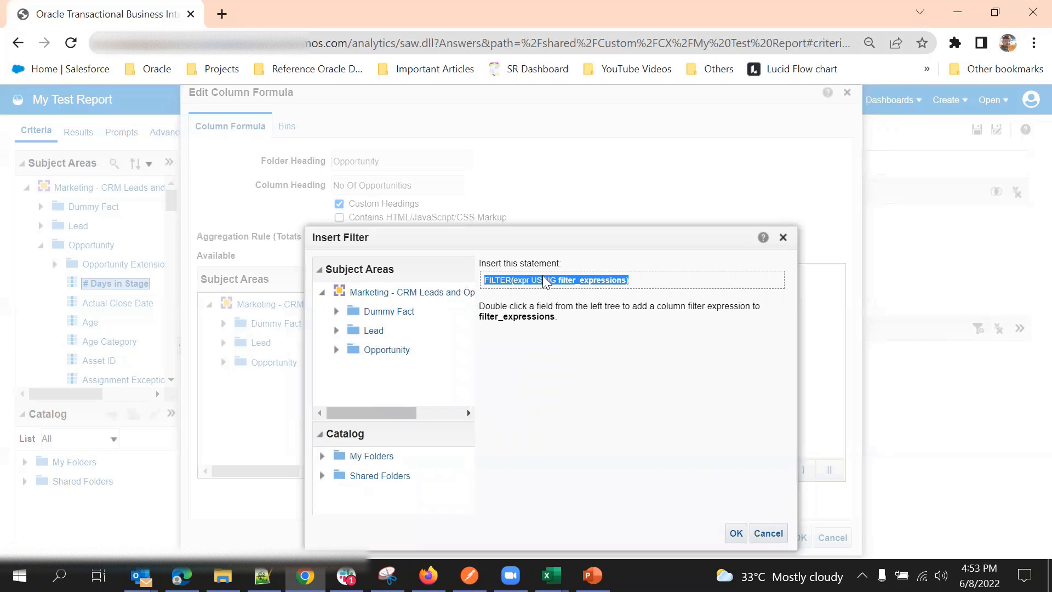
{"action": "left_click", "coordinate": [735, 533]}
{"action": "left_click", "coordinate": [557, 276]}
{"action": "key", "text": "ctrl+v"}
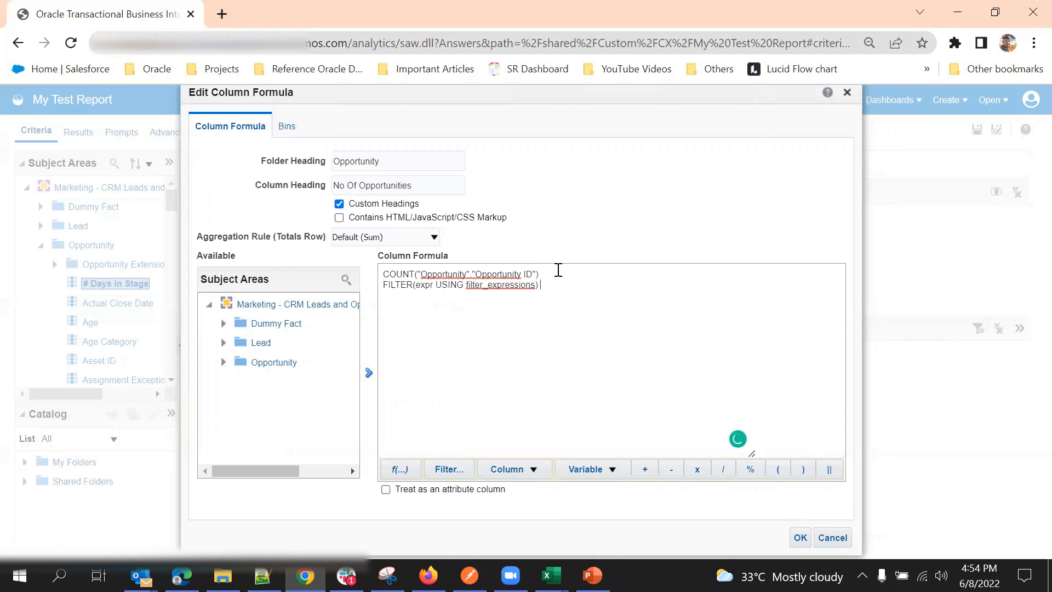
Step: Move COUNT("Opportunity"."Opportunity ID") into the FILTER statement in place of expr, removing the empty first line
{"action": "left_click_drag", "start_coordinate": [557, 274], "coordinate": [382, 271]}
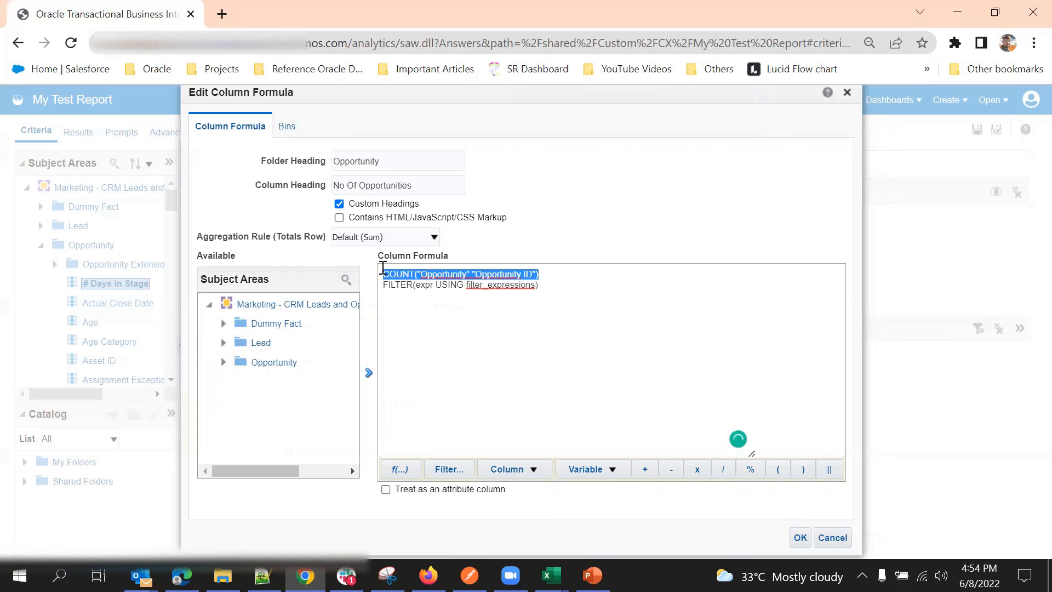
{"action": "key", "text": "ctrl+x"}
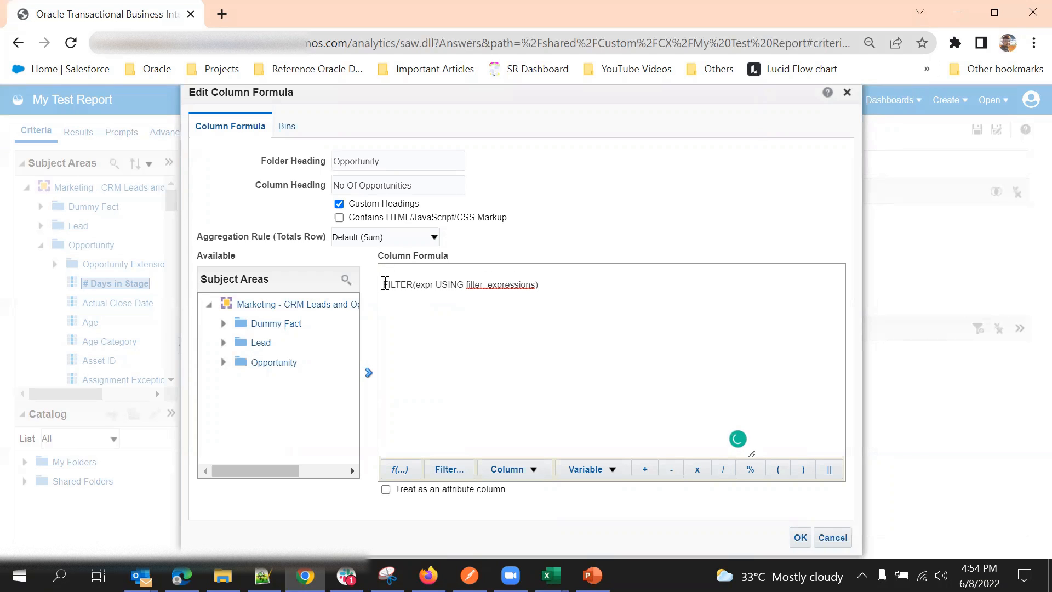
{"action": "key", "text": "Delete"}
{"action": "double_click", "coordinate": [428, 276]}
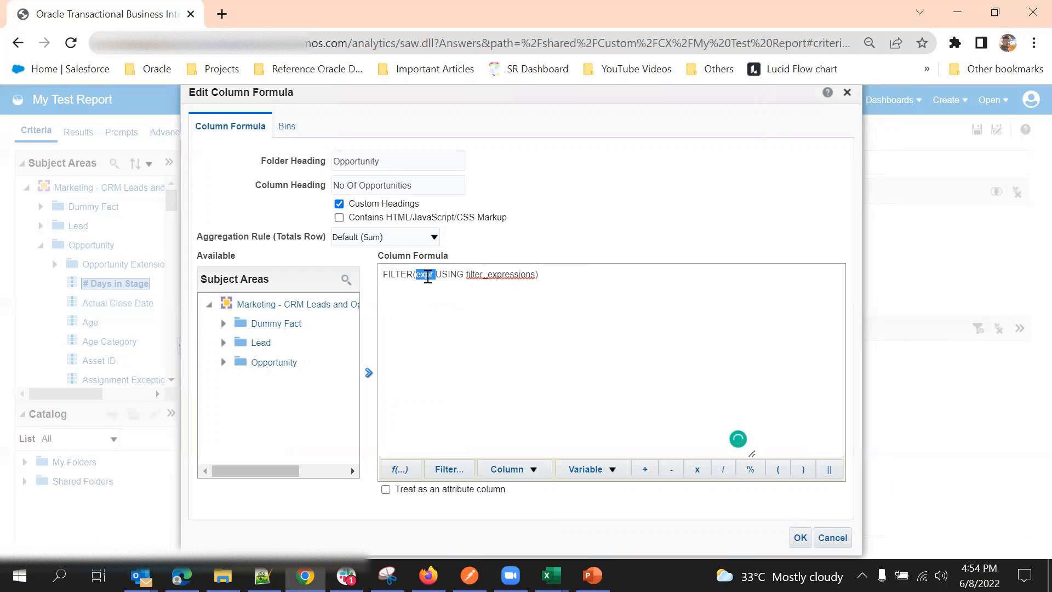
{"action": "key", "text": "ctrl+v"}
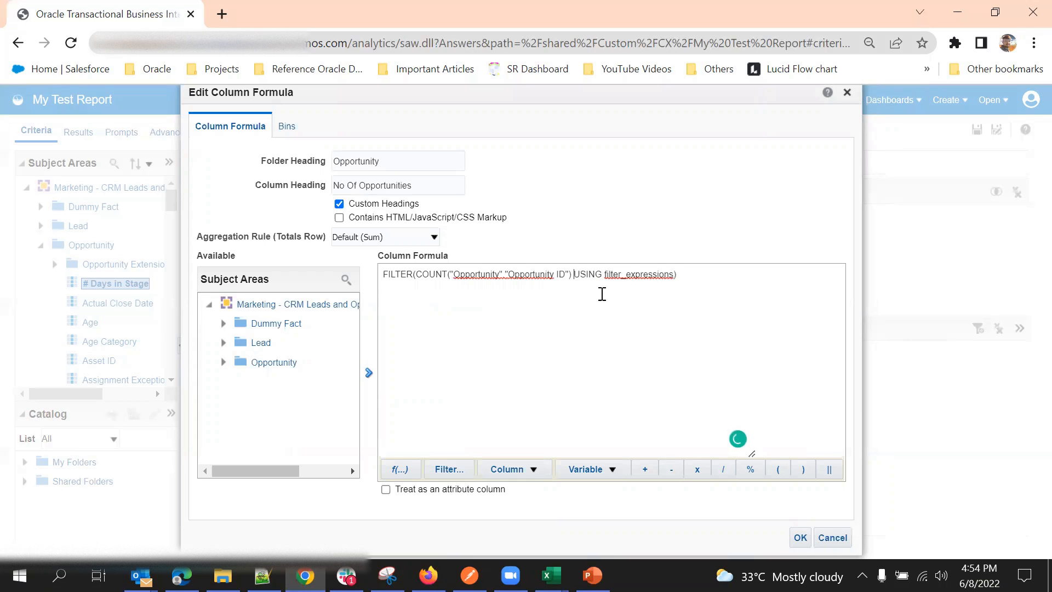
Step: Replace filter_expressions with the "Opportunity"."Opportunity Status Category" column and complete the condition with ='Won'
{"action": "double_click", "coordinate": [630, 275]}
{"action": "left_click", "coordinate": [223, 362]}
{"action": "double_click", "coordinate": [640, 275]}
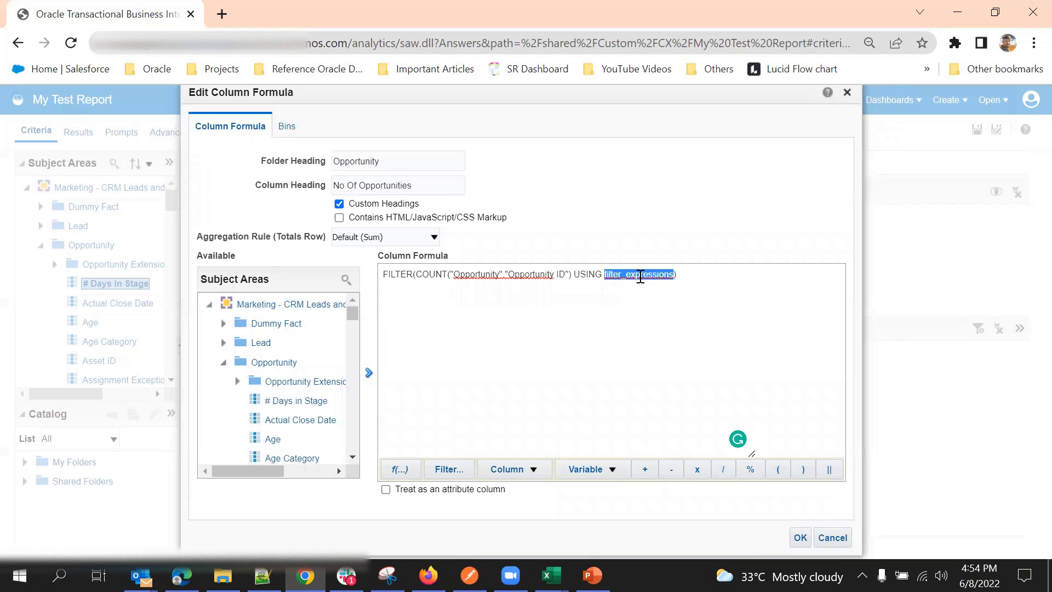
{"action": "scroll", "coordinate": [301, 403], "scroll_direction": "down", "scroll_amount": 7}
{"action": "scroll", "coordinate": [299, 401], "scroll_direction": "down", "scroll_amount": 10}
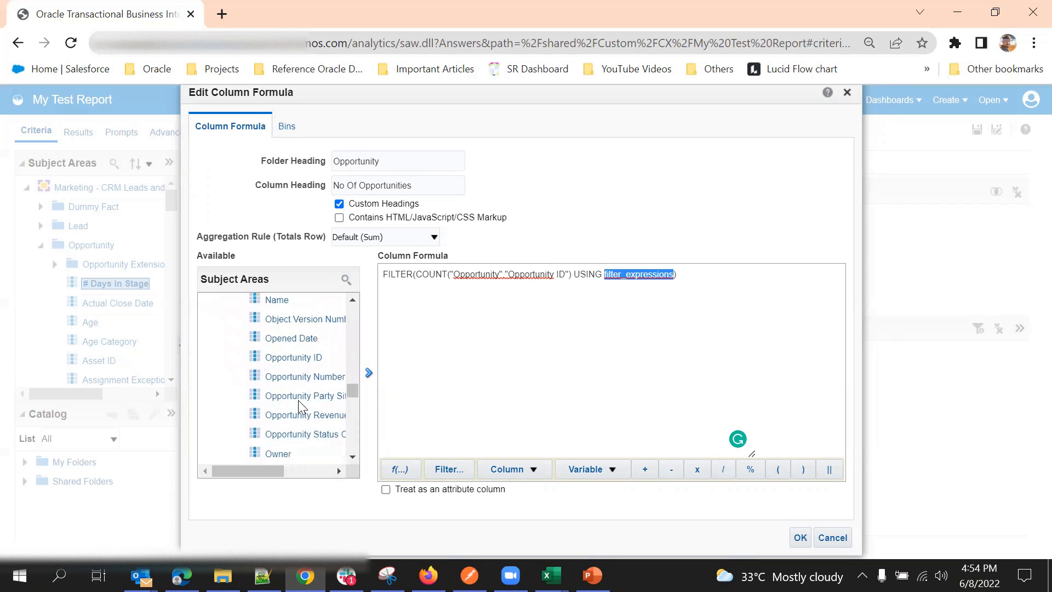
{"action": "scroll", "coordinate": [300, 403], "scroll_direction": "down", "scroll_amount": 3}
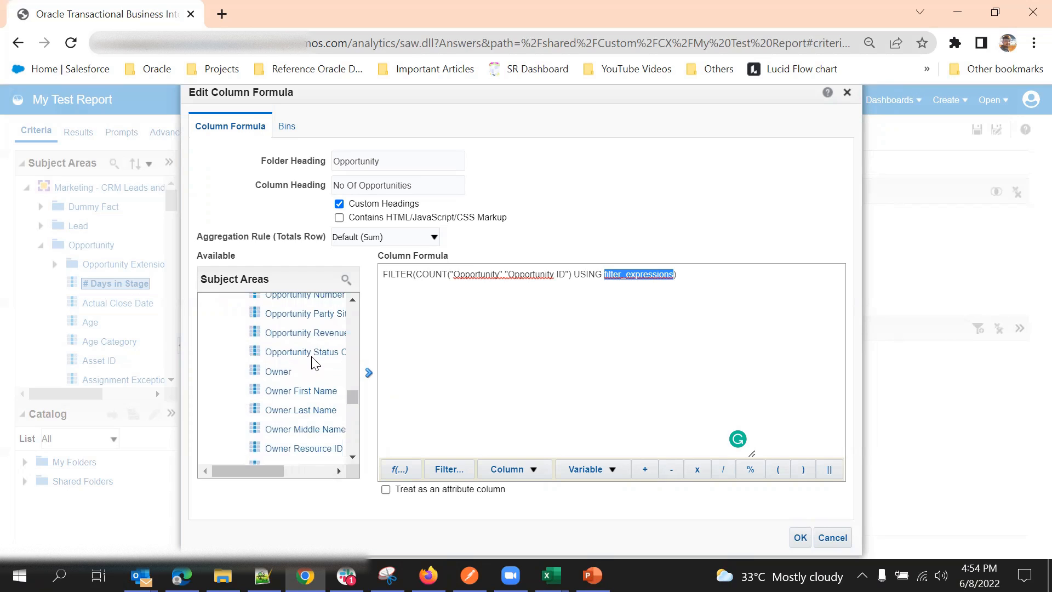
{"action": "left_click", "coordinate": [316, 357]}
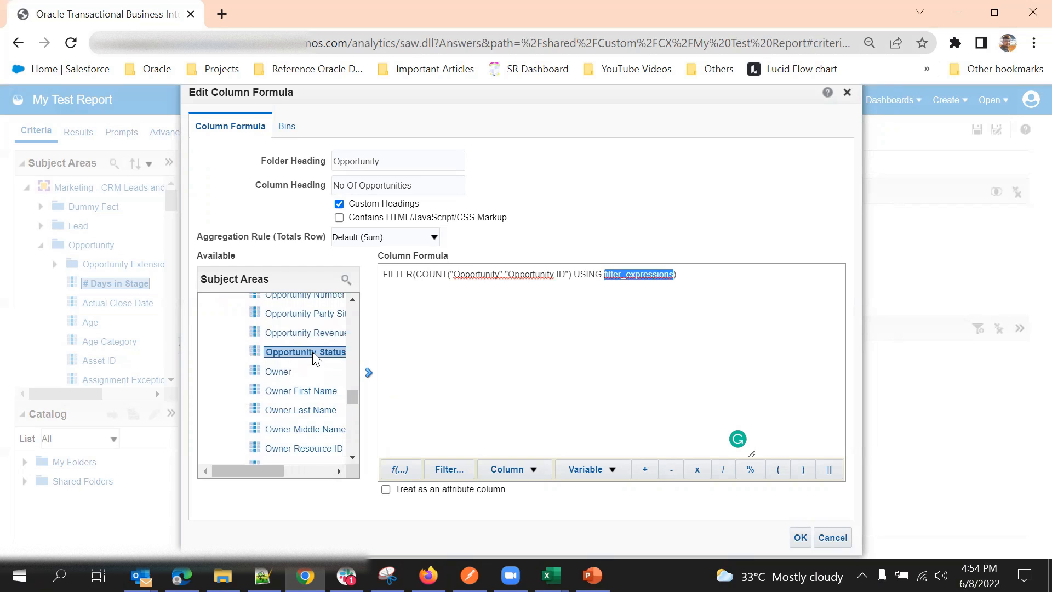
{"action": "left_click", "coordinate": [369, 373]}
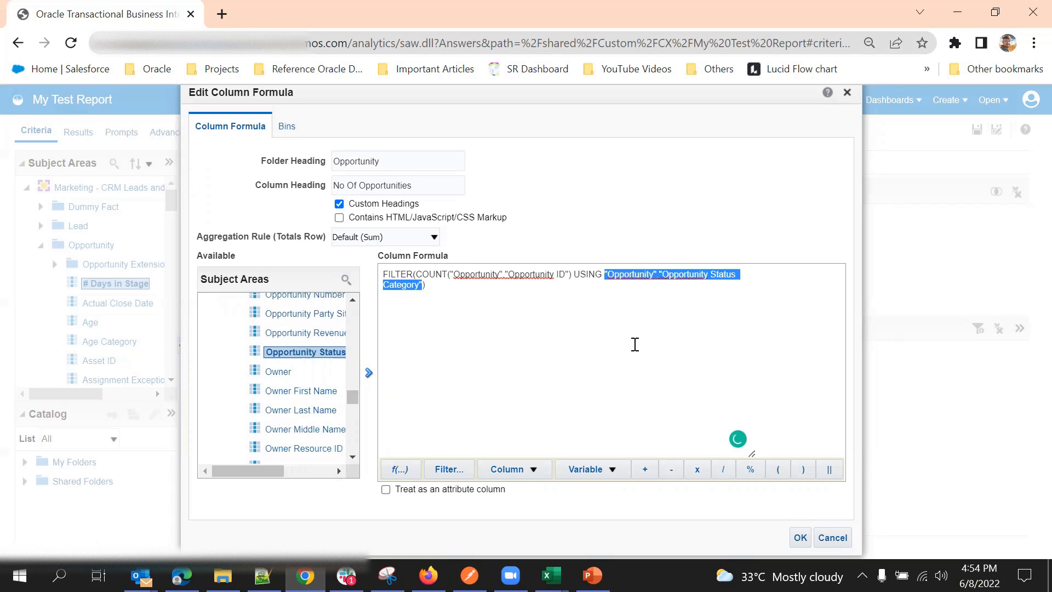
{"action": "left_click", "coordinate": [427, 286]}
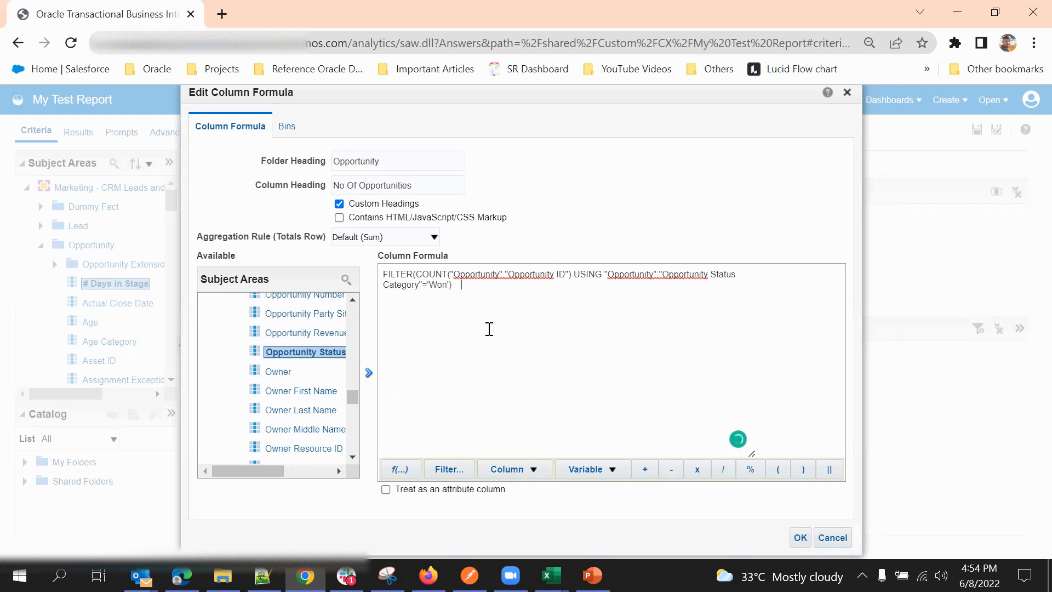
{"action": "left_click_drag", "start_coordinate": [466, 288], "coordinate": [379, 271]}
{"action": "left_click", "coordinate": [616, 274]}
{"action": "key", "text": "alt+Tab"}
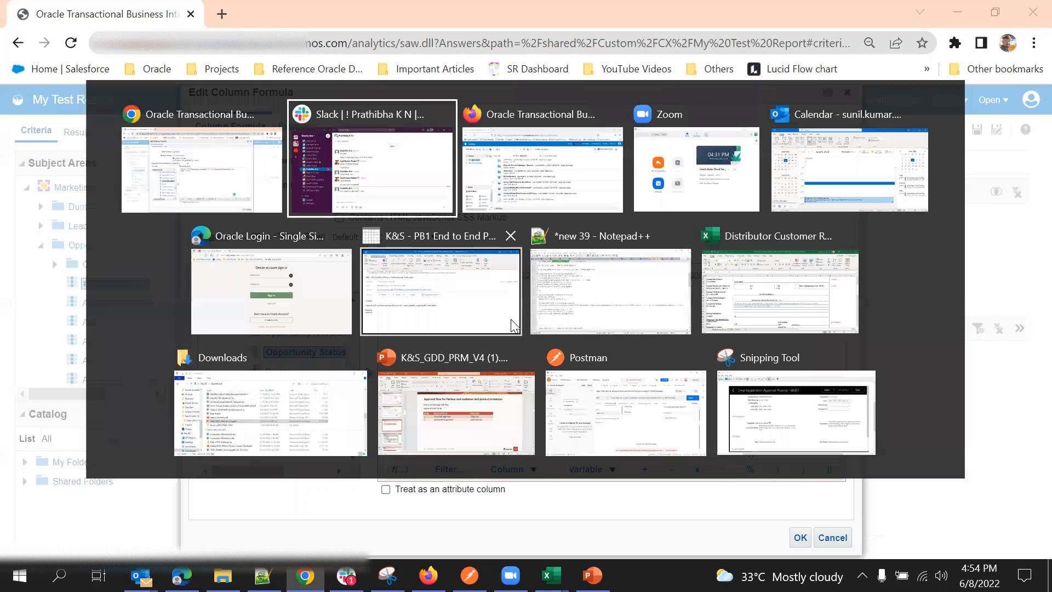
{"action": "left_click", "coordinate": [222, 185]}
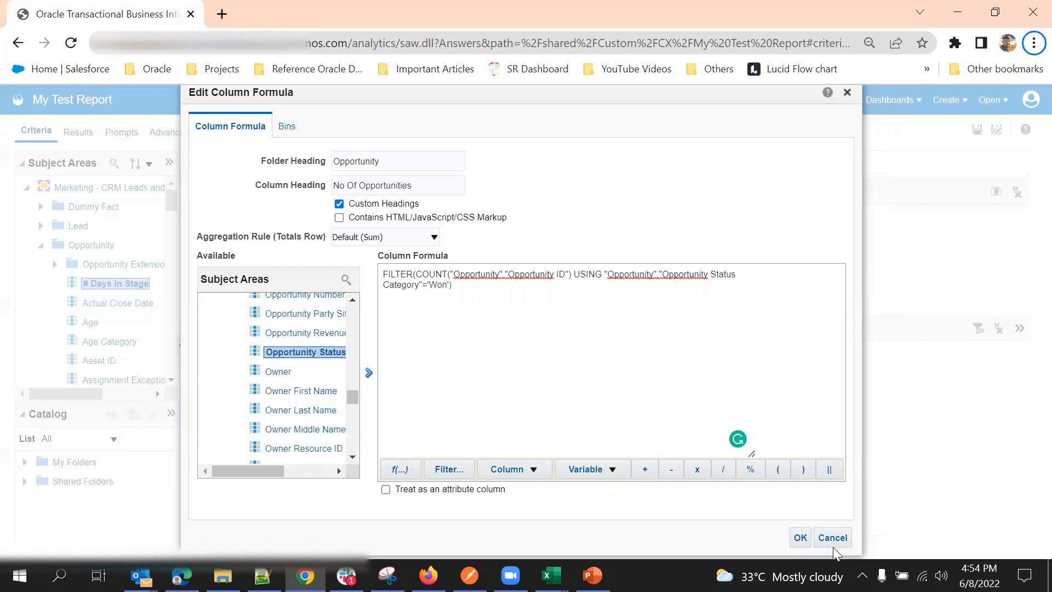
Step: Reposition the column formula dialog and insert the report's Lead Id column after the FILTER expression
{"action": "left_click", "coordinate": [535, 468]}
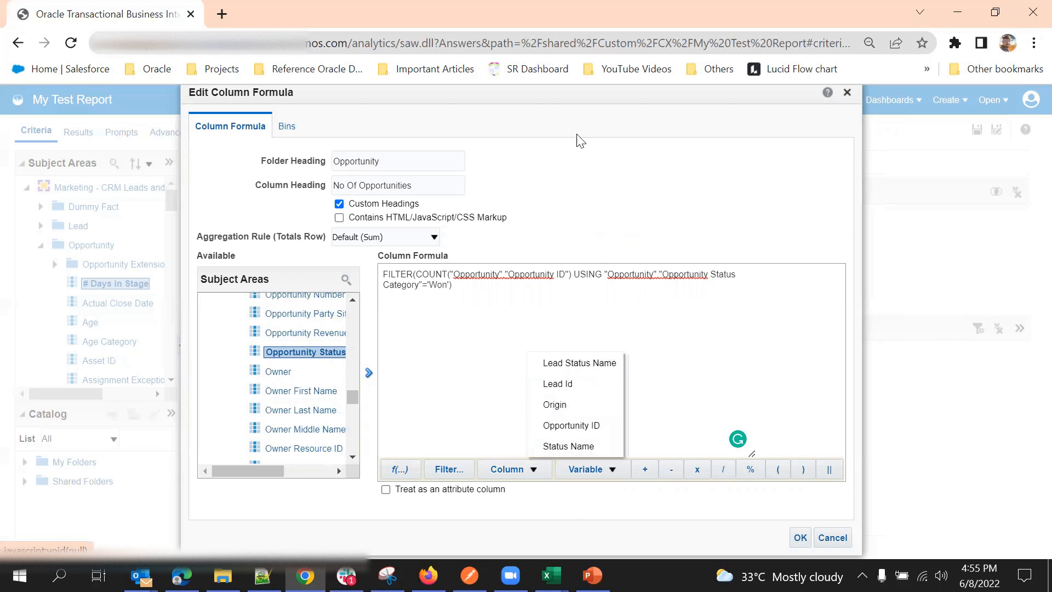
{"action": "left_click_drag", "start_coordinate": [568, 110], "coordinate": [697, 224]}
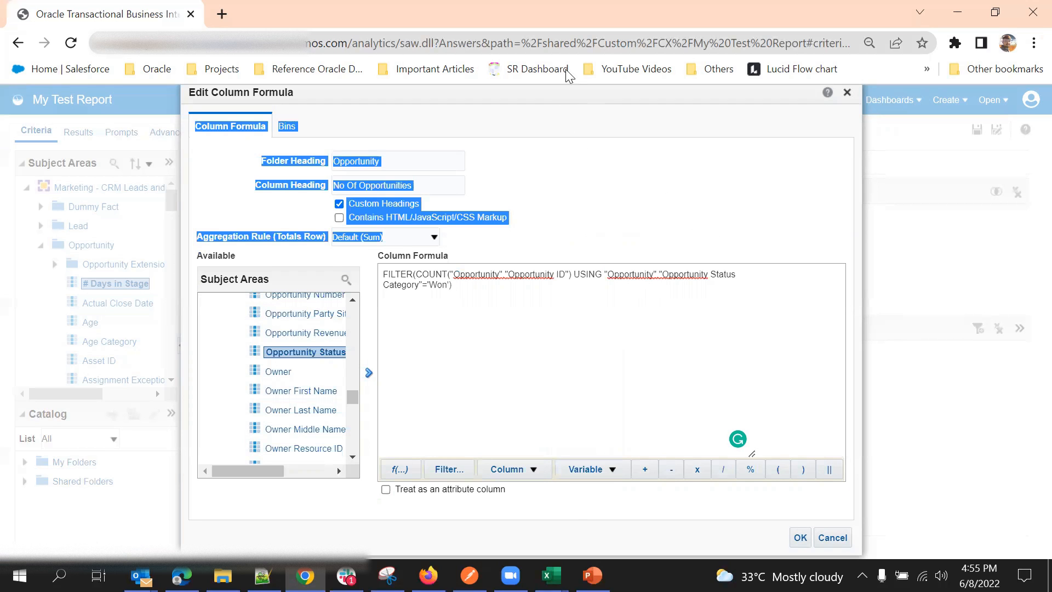
{"action": "left_click_drag", "start_coordinate": [542, 94], "coordinate": [736, 384]}
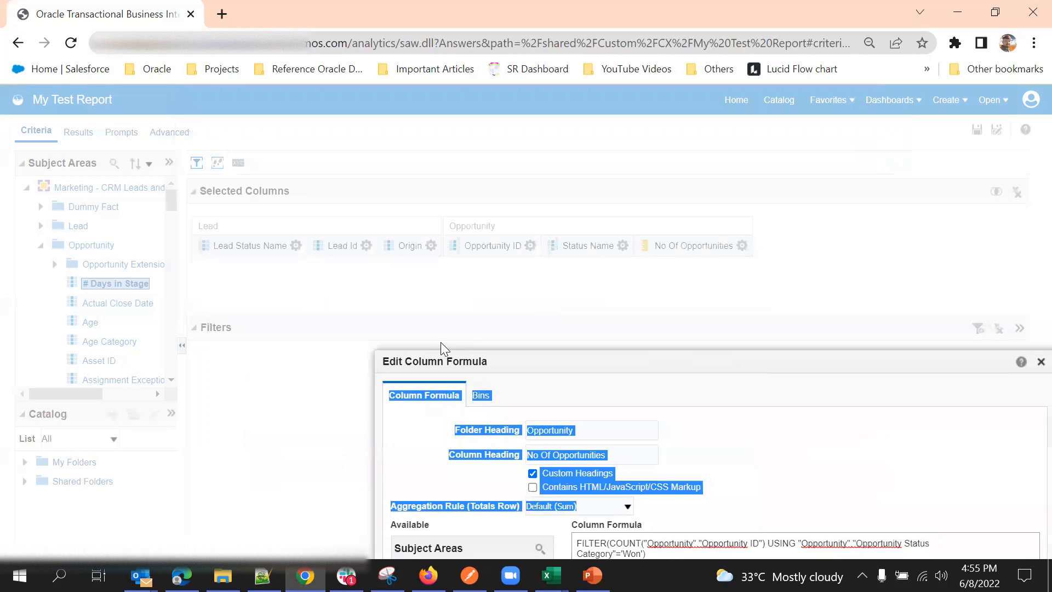
{"action": "left_click_drag", "start_coordinate": [676, 361], "coordinate": [485, 114]}
{"action": "left_click", "coordinate": [516, 492]}
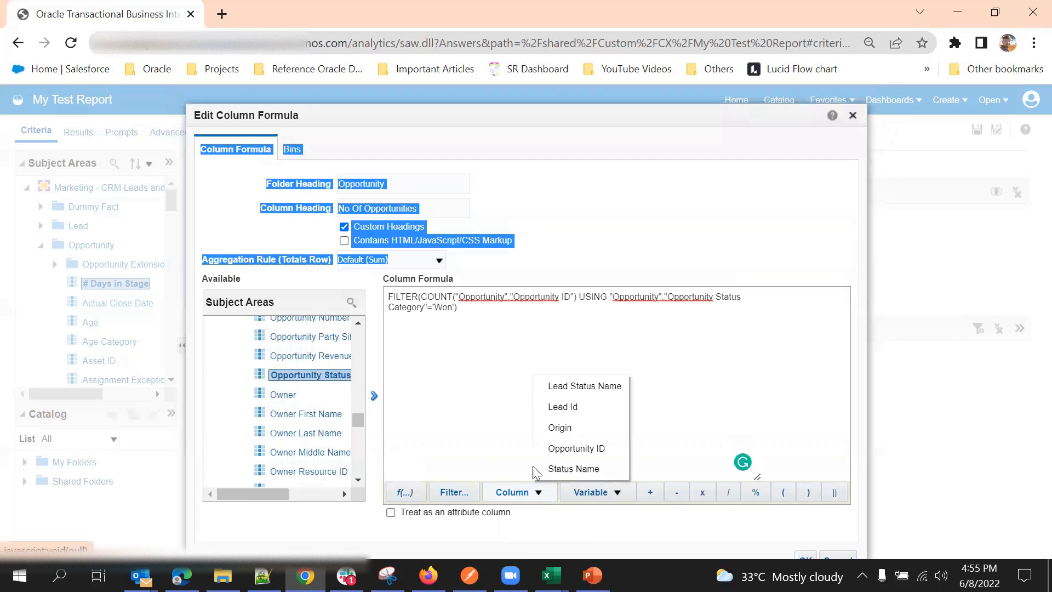
{"action": "left_click", "coordinate": [561, 406]}
{"action": "left_click", "coordinate": [501, 309]}
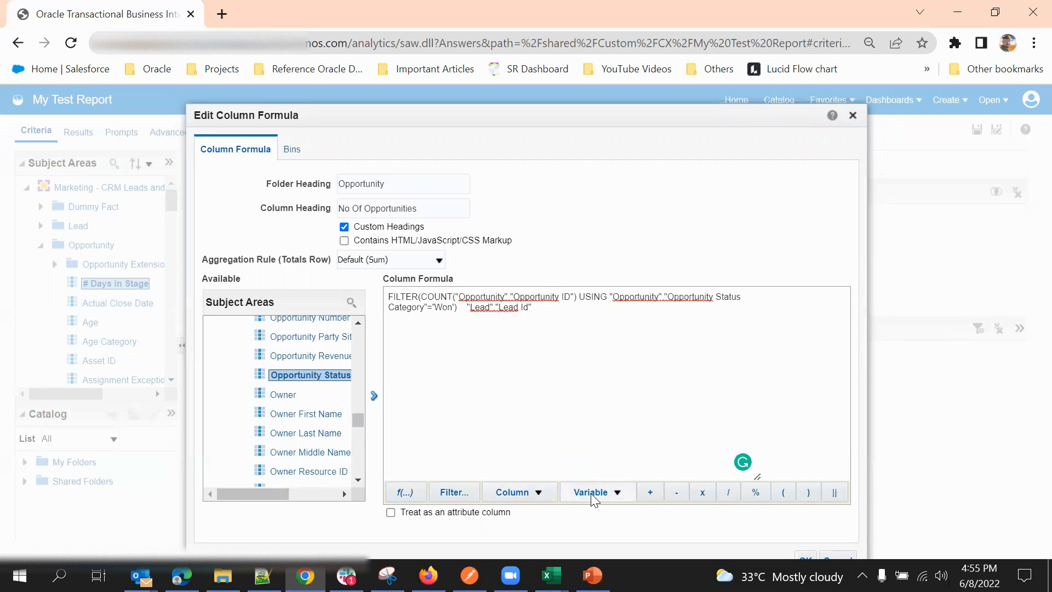
Step: List the variable types available for the formula and examine the Aggregation Rule (Totals Row) setting
{"action": "left_click", "coordinate": [610, 492]}
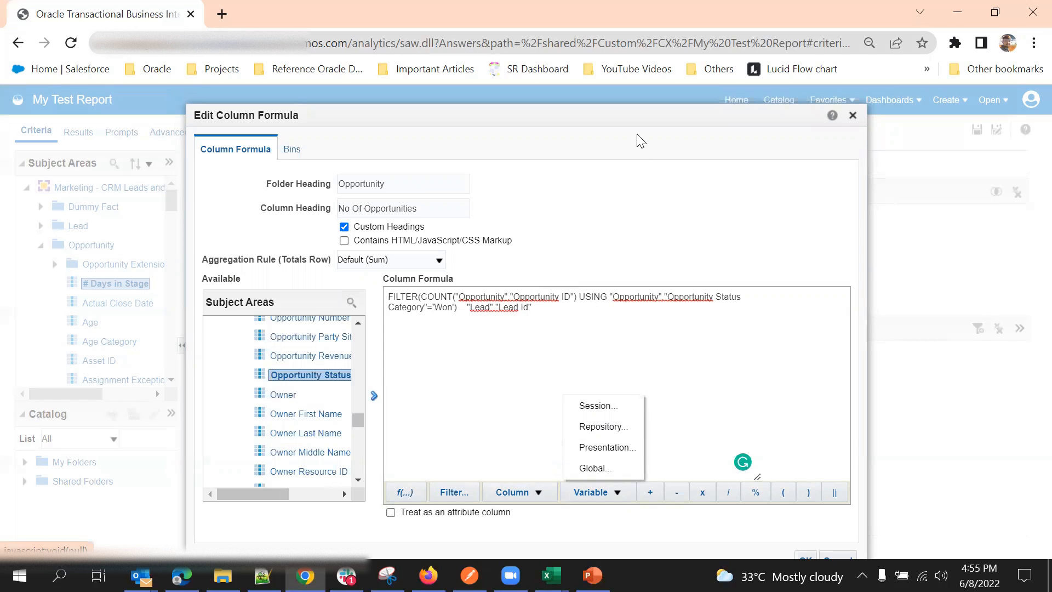
{"action": "left_click", "coordinate": [660, 190]}
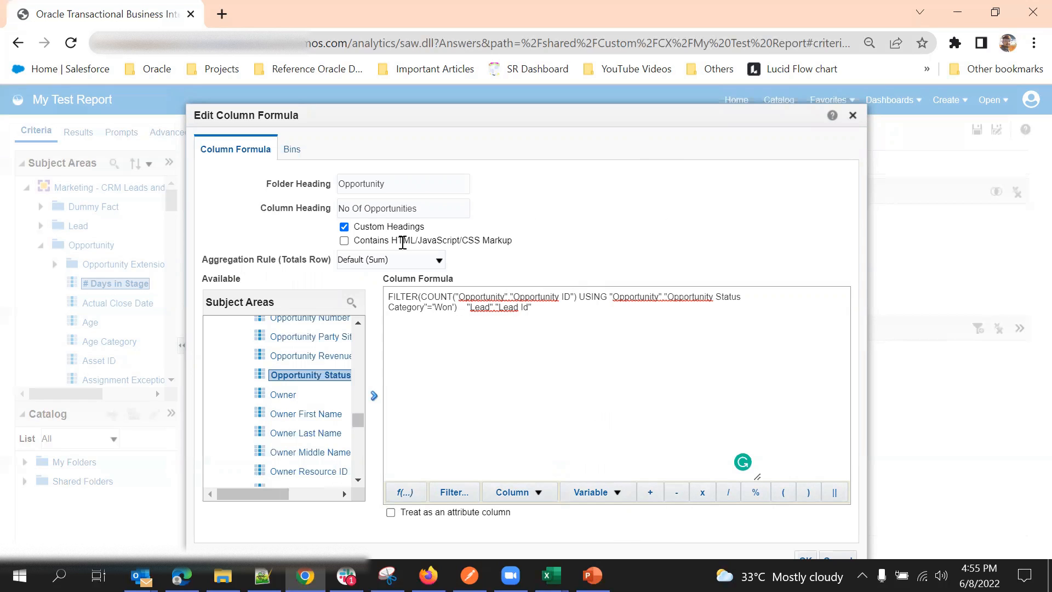
{"action": "left_click", "coordinate": [366, 261]}
{"action": "triple_click", "coordinate": [301, 260]}
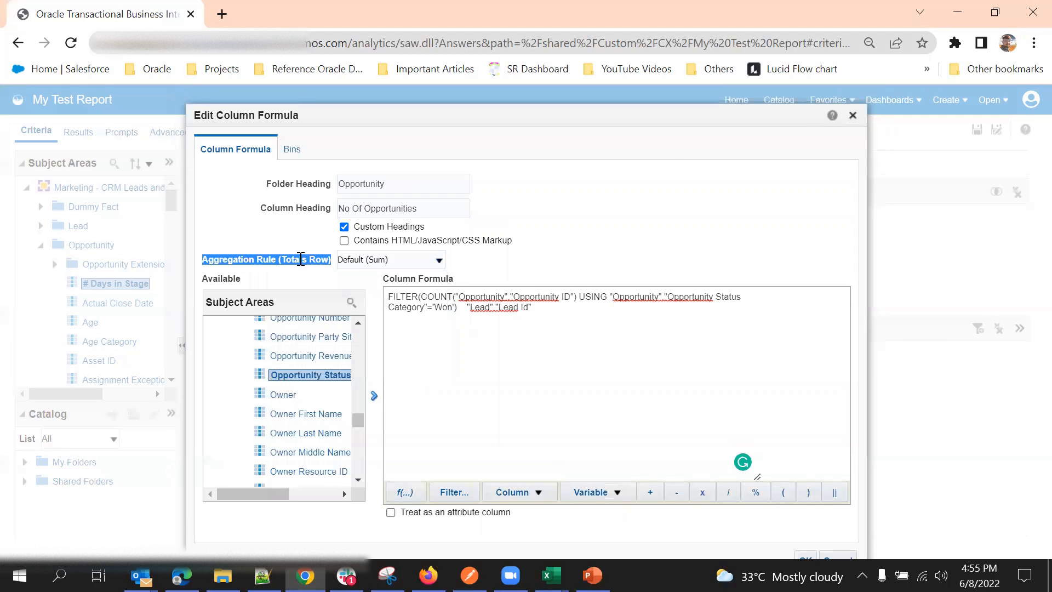
Step: Check the aggregation rule choices for the totals row and close the column formula dialog without saving the formula edits
{"action": "left_click", "coordinate": [363, 259]}
{"action": "left_click", "coordinate": [573, 254]}
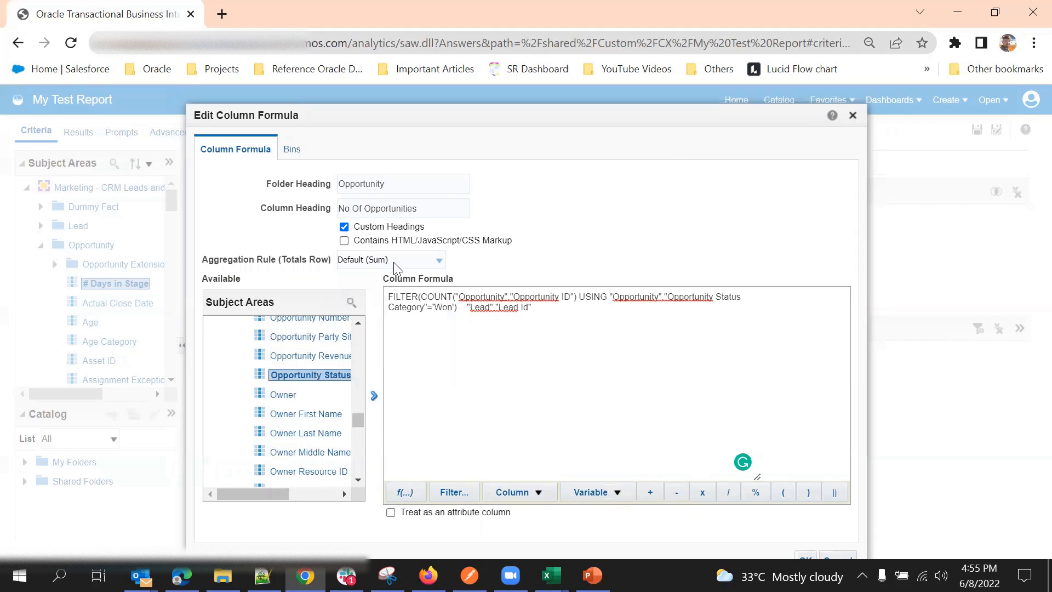
{"action": "left_click_drag", "start_coordinate": [533, 310], "coordinate": [381, 299]}
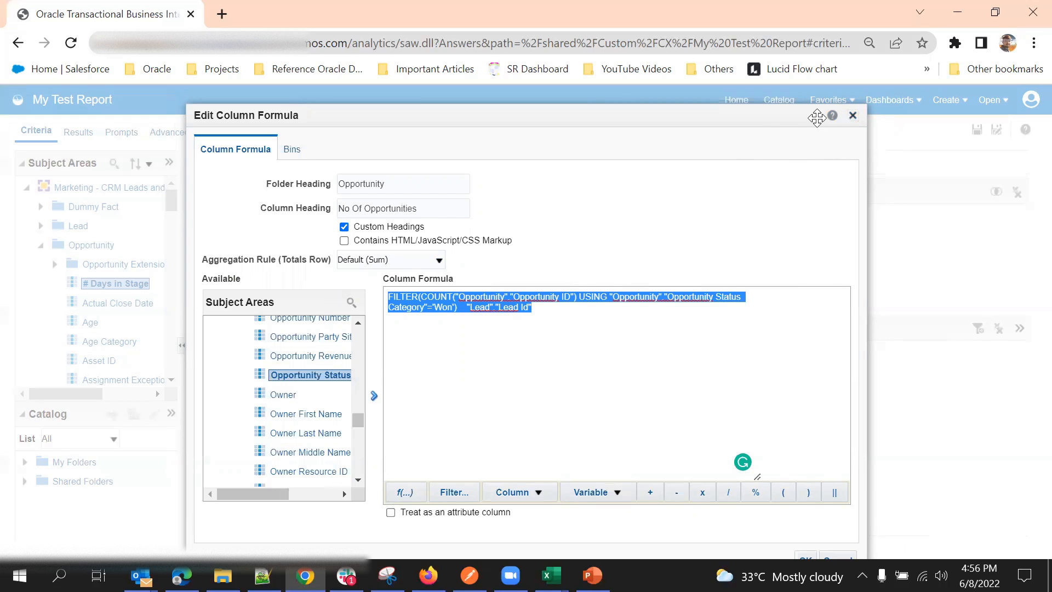
{"action": "left_click", "coordinate": [853, 113]}
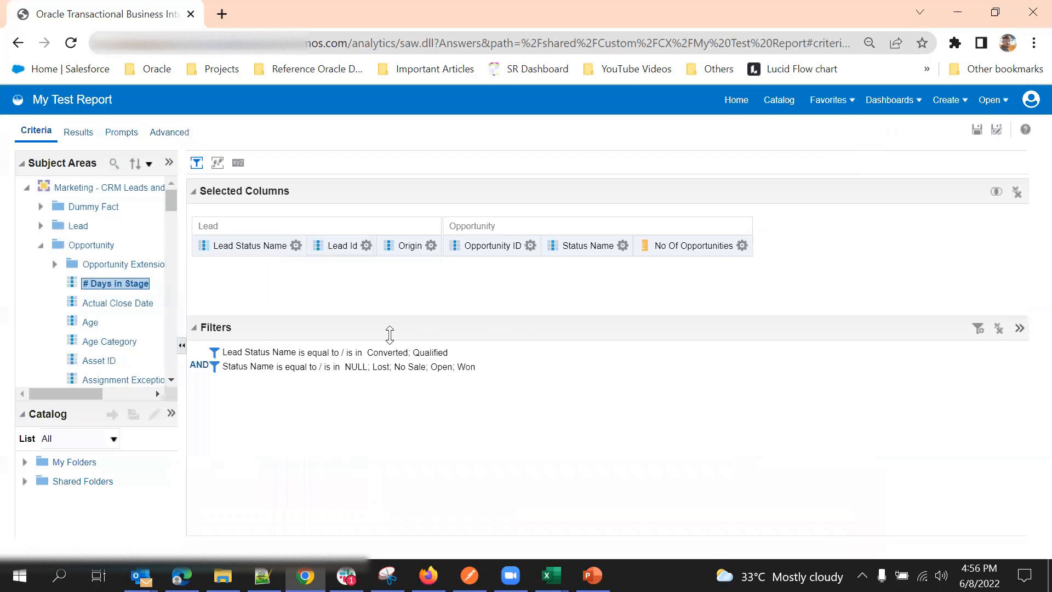
Step: Show the report results and display all rows of the table in the compound layout
{"action": "left_click", "coordinate": [77, 133]}
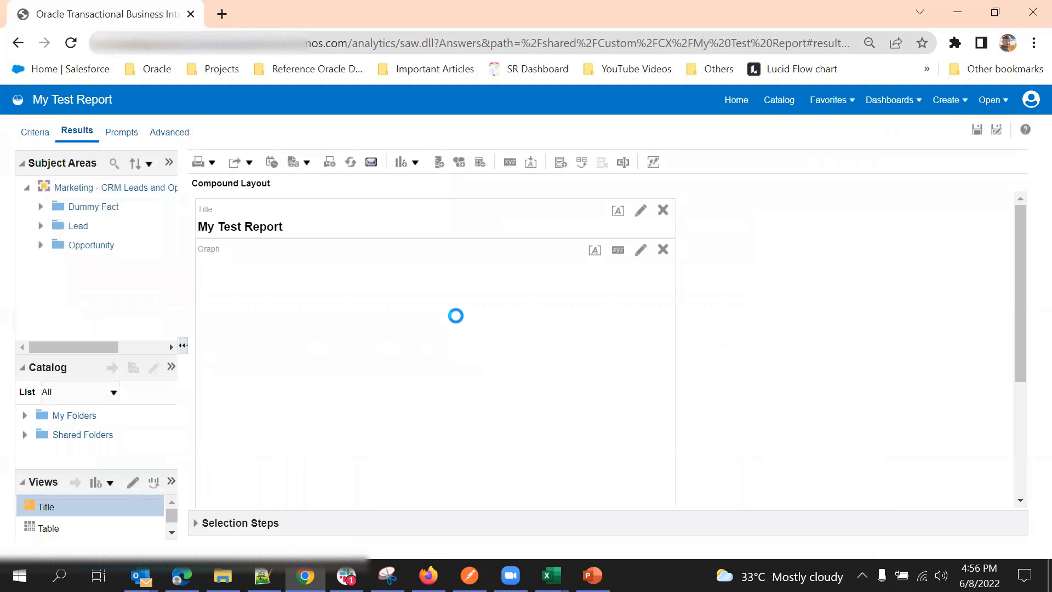
{"action": "scroll", "coordinate": [456, 304], "scroll_direction": "down", "scroll_amount": 3}
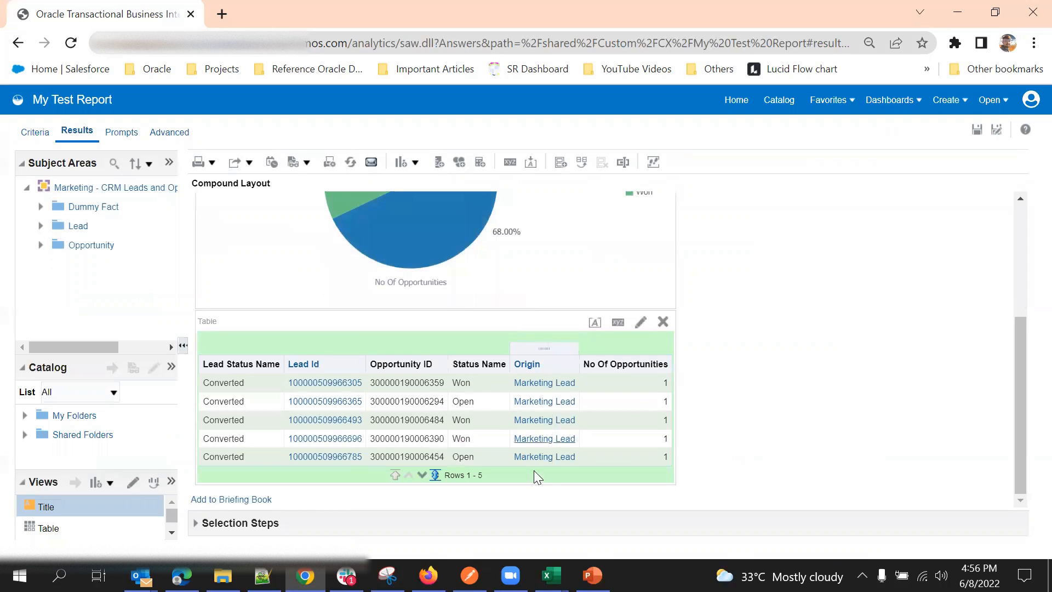
{"action": "left_click", "coordinate": [435, 475]}
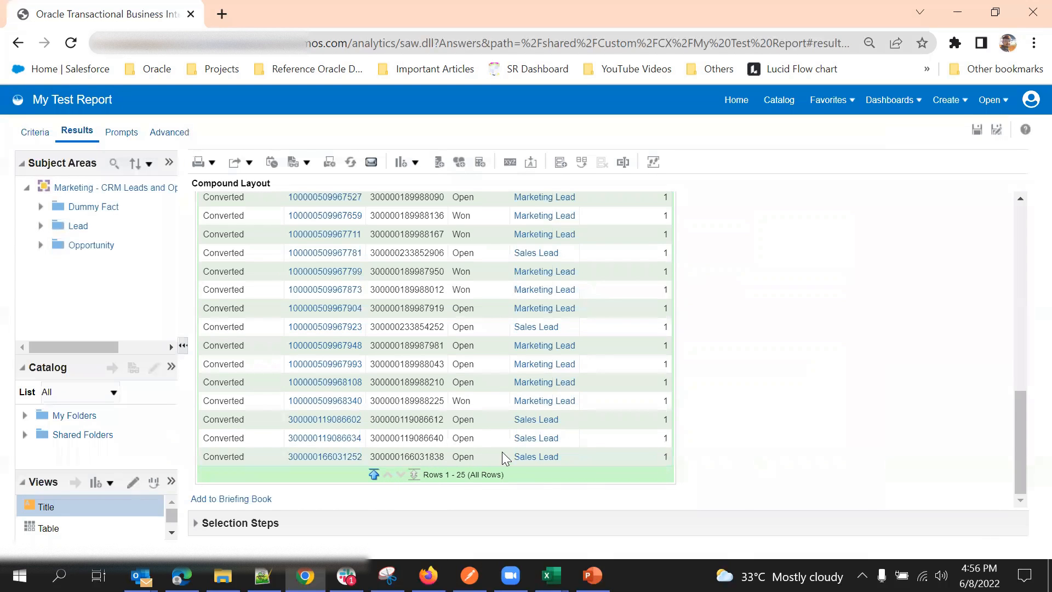
Step: Examine the No Of Opportunities values across the full table, from the column headers to the last row where totals would appear
{"action": "scroll", "coordinate": [384, 460], "scroll_direction": "up", "scroll_amount": 5}
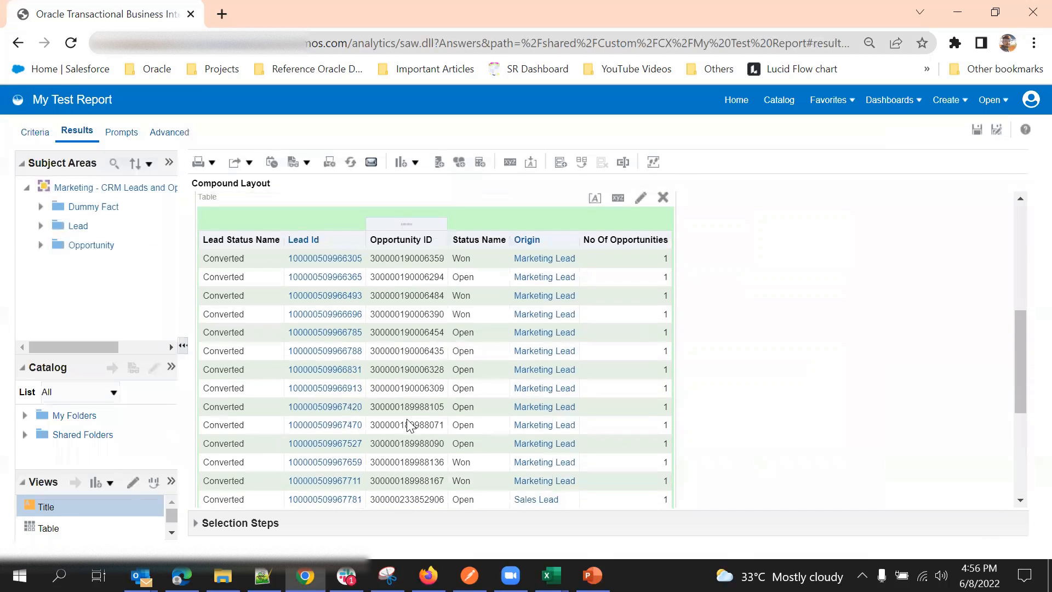
{"action": "scroll", "coordinate": [543, 316], "scroll_direction": "down", "scroll_amount": 5}
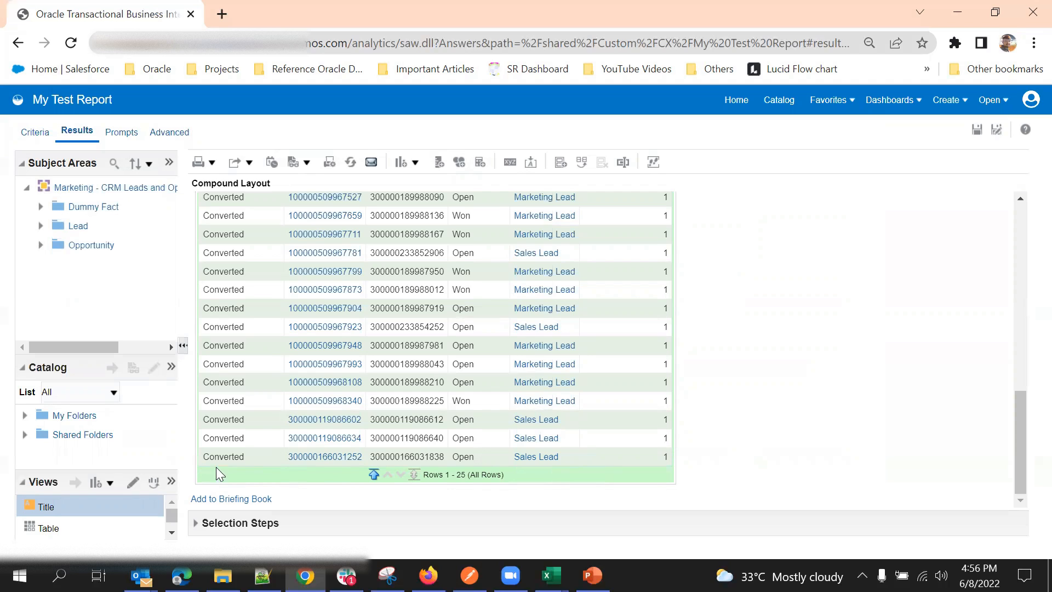
{"action": "scroll", "coordinate": [647, 468], "scroll_direction": "up", "scroll_amount": 5}
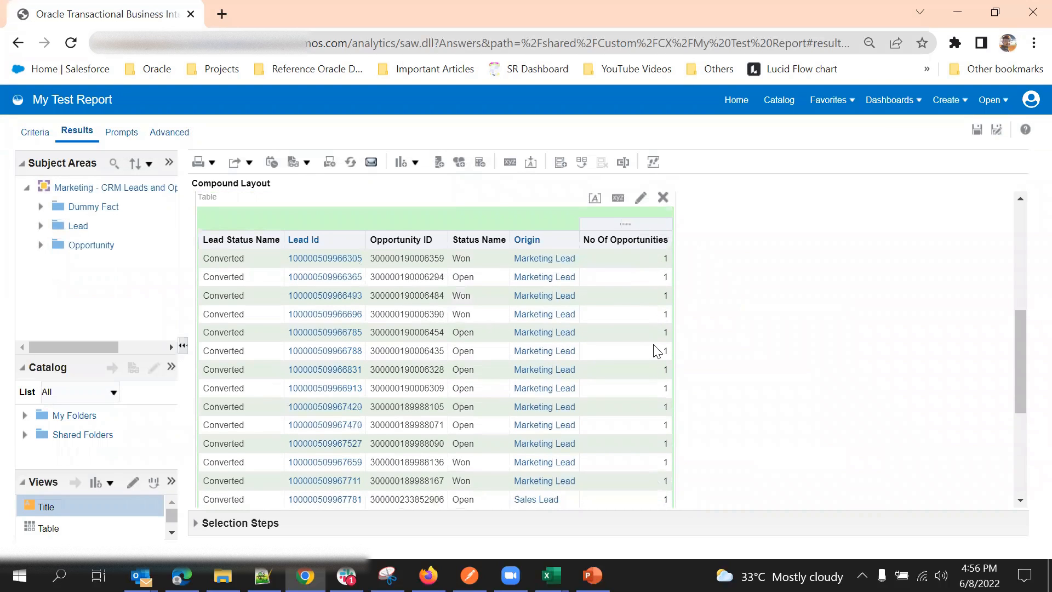
{"action": "scroll", "coordinate": [654, 433], "scroll_direction": "down", "scroll_amount": 5}
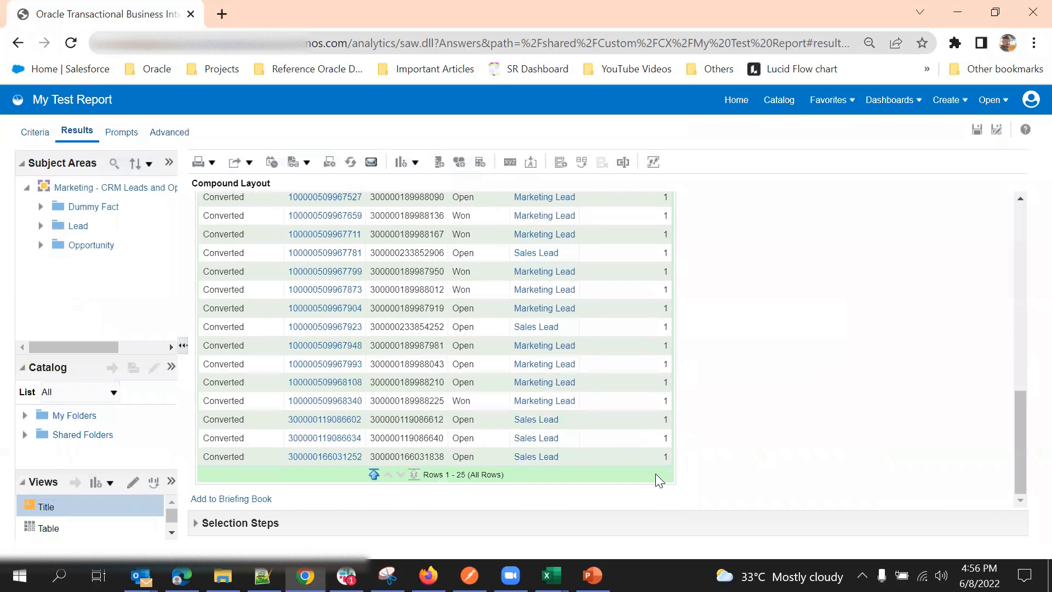
{"action": "scroll", "coordinate": [647, 433], "scroll_direction": "up", "scroll_amount": 5}
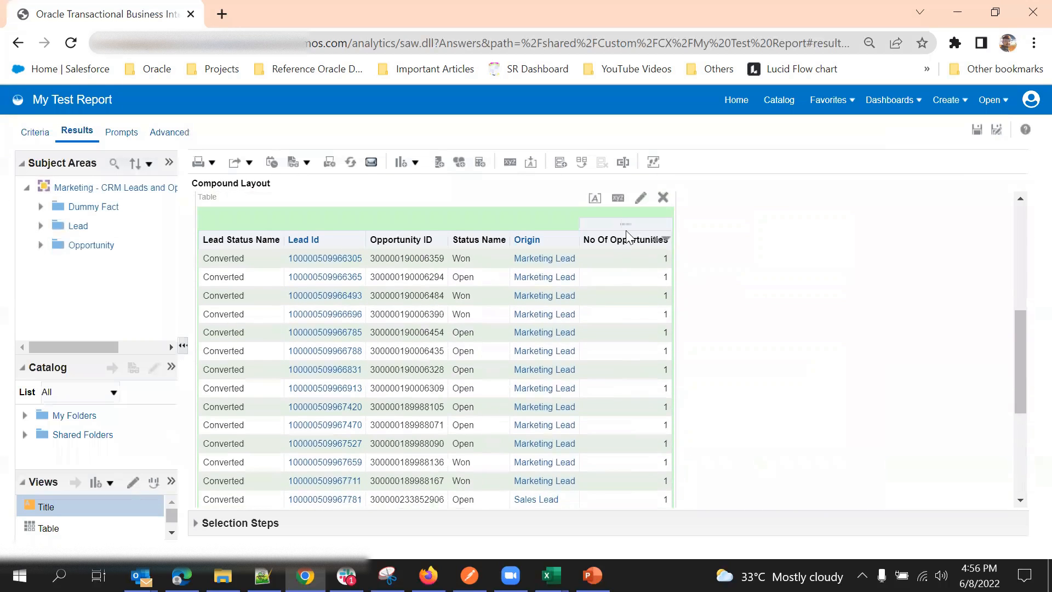
{"action": "scroll", "coordinate": [244, 454], "scroll_direction": "down", "scroll_amount": 2}
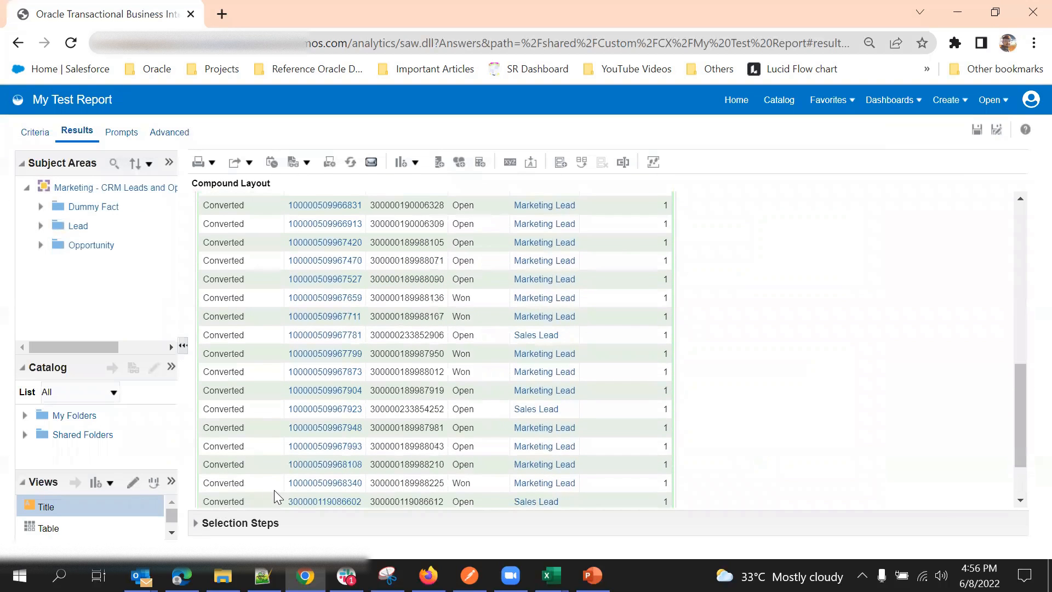
{"action": "scroll", "coordinate": [247, 494], "scroll_direction": "down", "scroll_amount": 3}
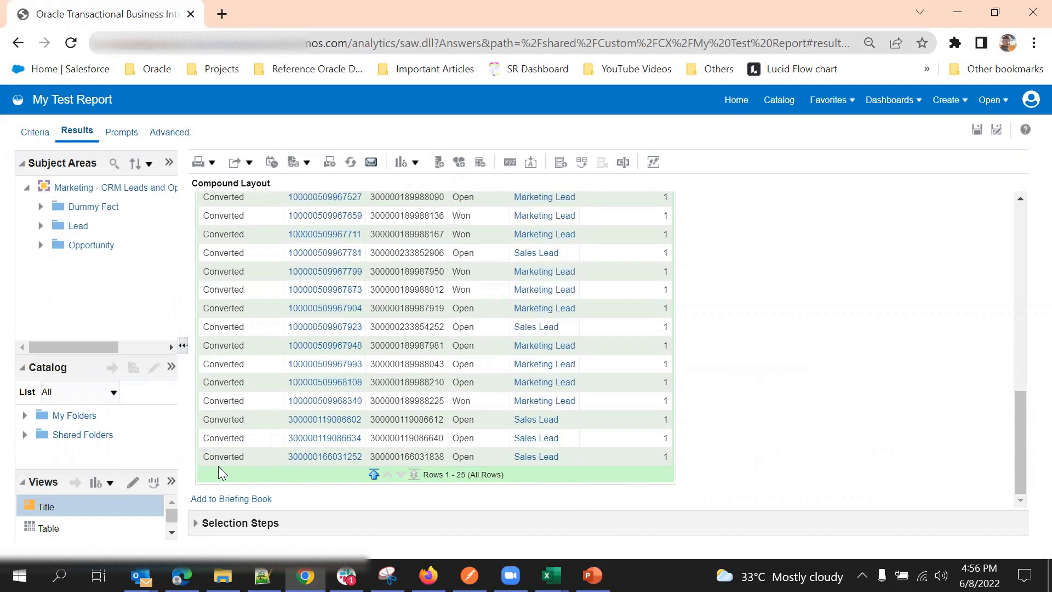
{"action": "scroll", "coordinate": [392, 362], "scroll_direction": "up", "scroll_amount": 5}
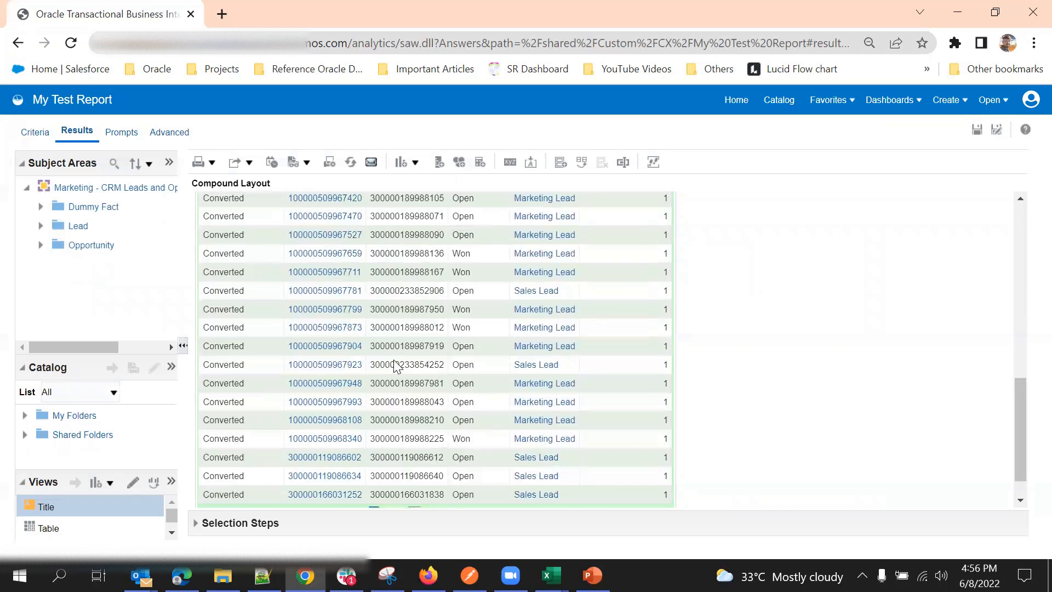
{"action": "scroll", "coordinate": [372, 228], "scroll_direction": "up", "scroll_amount": 5}
Step: Return to the report criteria, open the No Of Opportunities column's formula for editing and review its Aggregation Rule (Totals Row) choices
{"action": "left_click", "coordinate": [35, 132]}
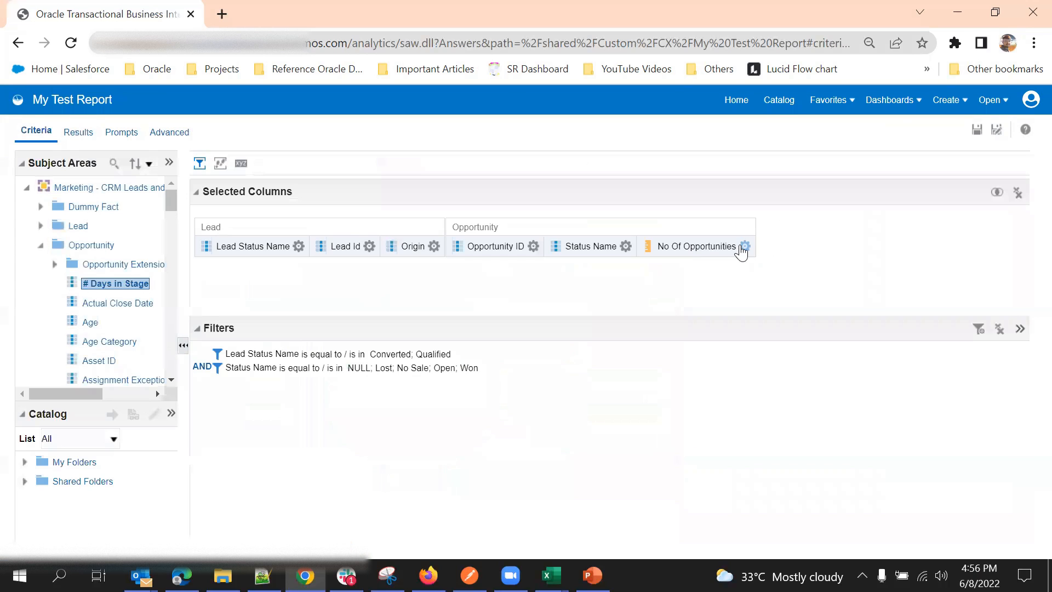
{"action": "left_click", "coordinate": [745, 246]}
{"action": "left_click", "coordinate": [785, 291]}
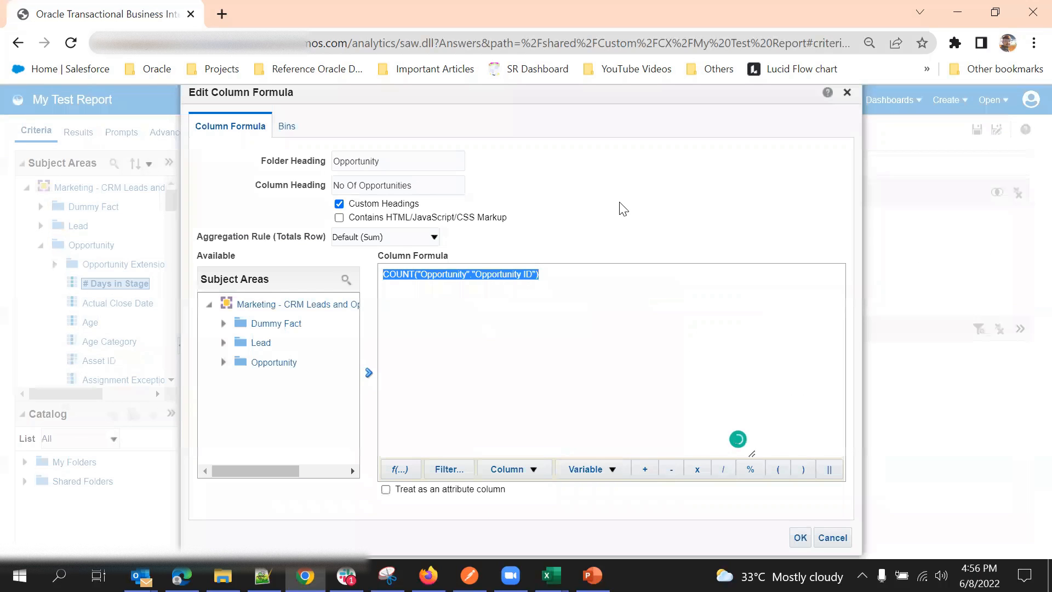
{"action": "left_click", "coordinate": [385, 238]}
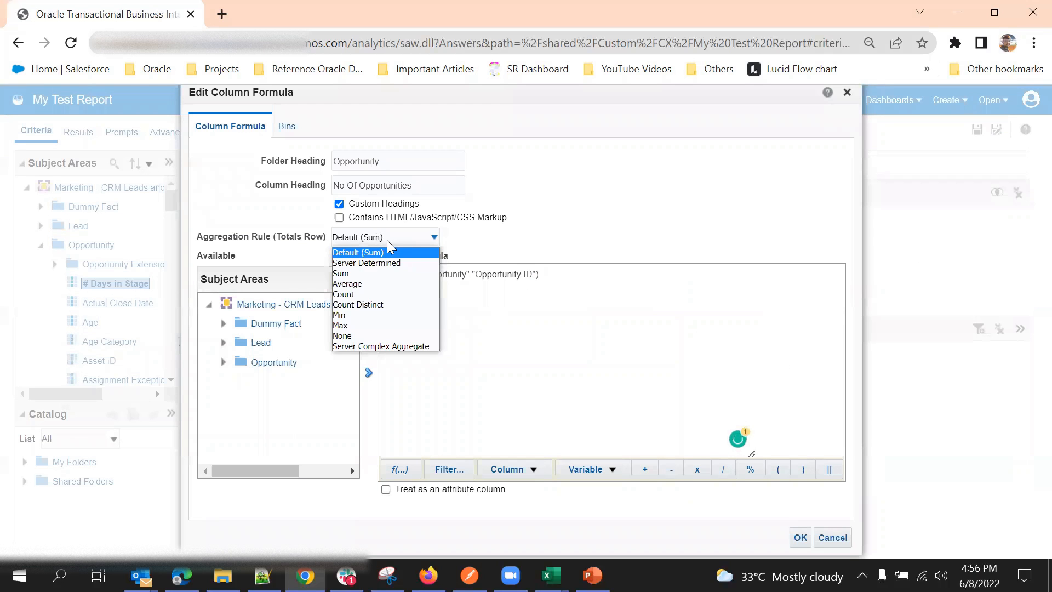
{"action": "left_click", "coordinate": [662, 202]}
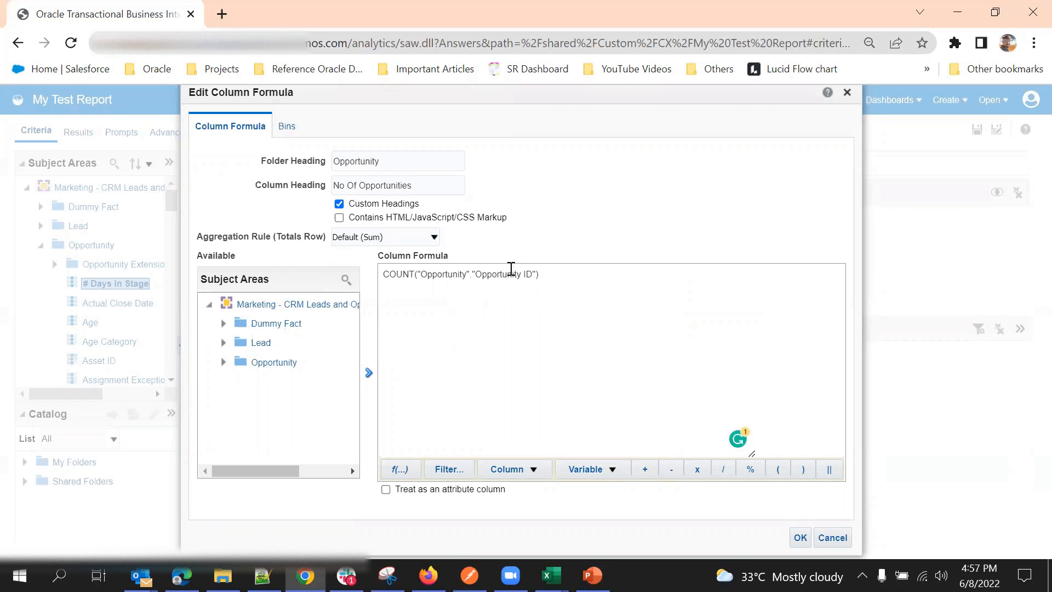
Step: Turn off custom headings for the column and compare the default column heading with the formula
{"action": "left_click", "coordinate": [339, 203]}
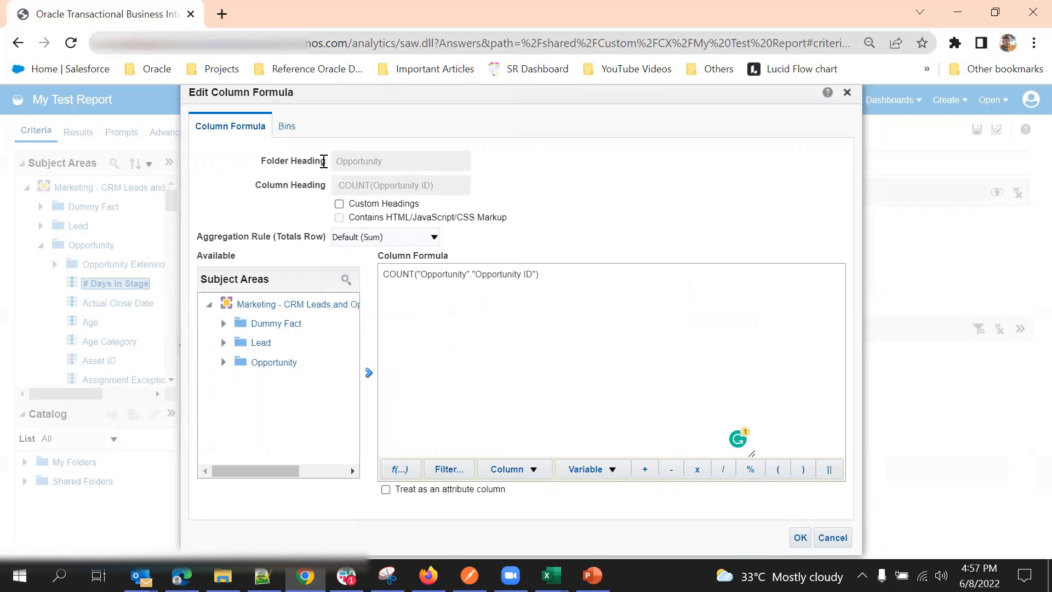
{"action": "double_click", "coordinate": [449, 280]}
{"action": "left_click", "coordinate": [529, 237]}
{"action": "triple_click", "coordinate": [404, 185]}
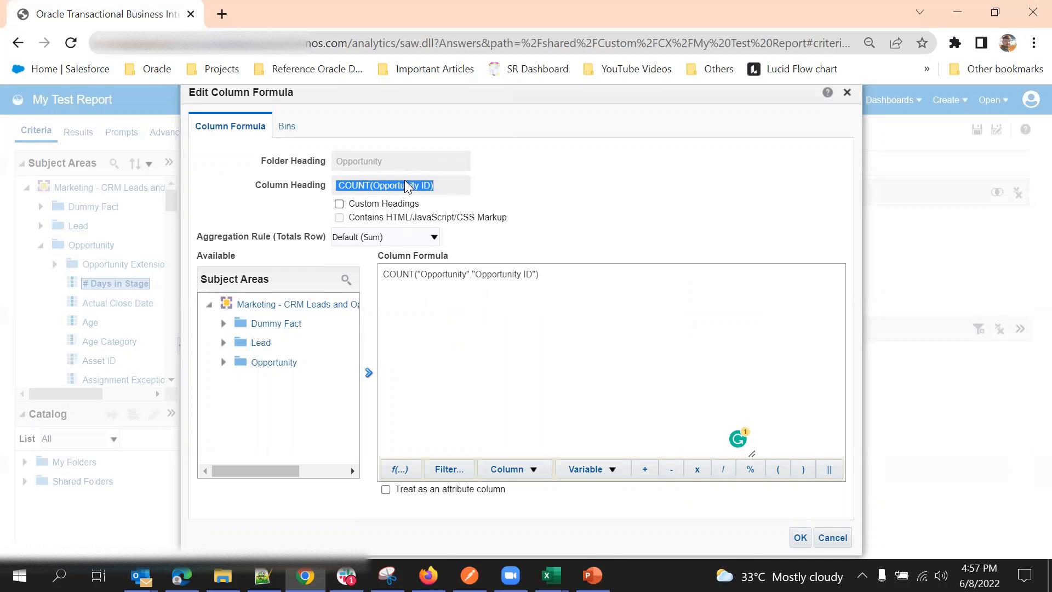
Step: Enable custom headings, rename the column heading to Opportunity Count and apply the column formula changes
{"action": "left_click", "coordinate": [339, 205]}
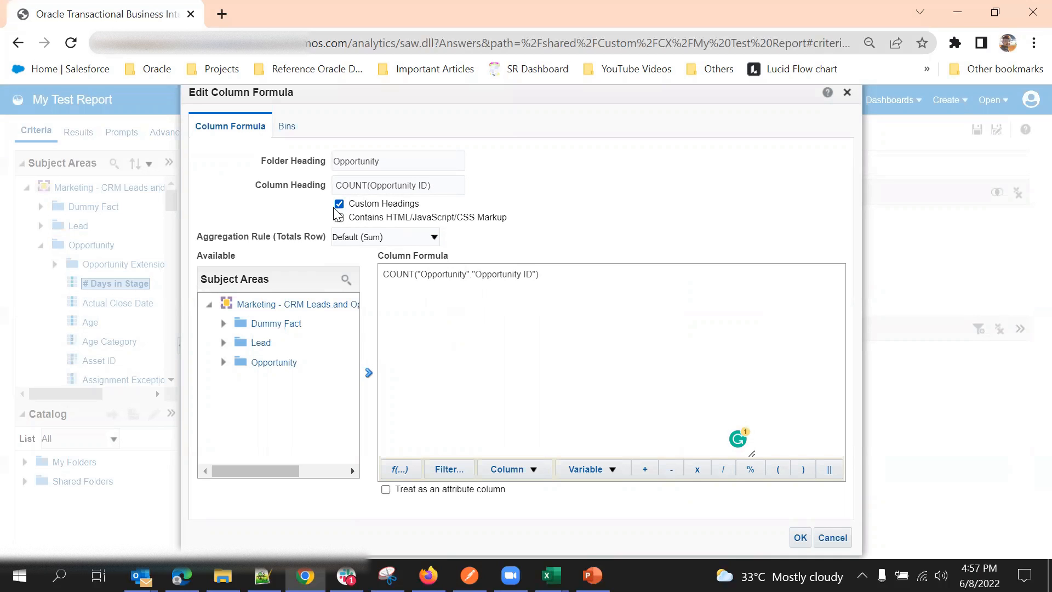
{"action": "triple_click", "coordinate": [380, 184]}
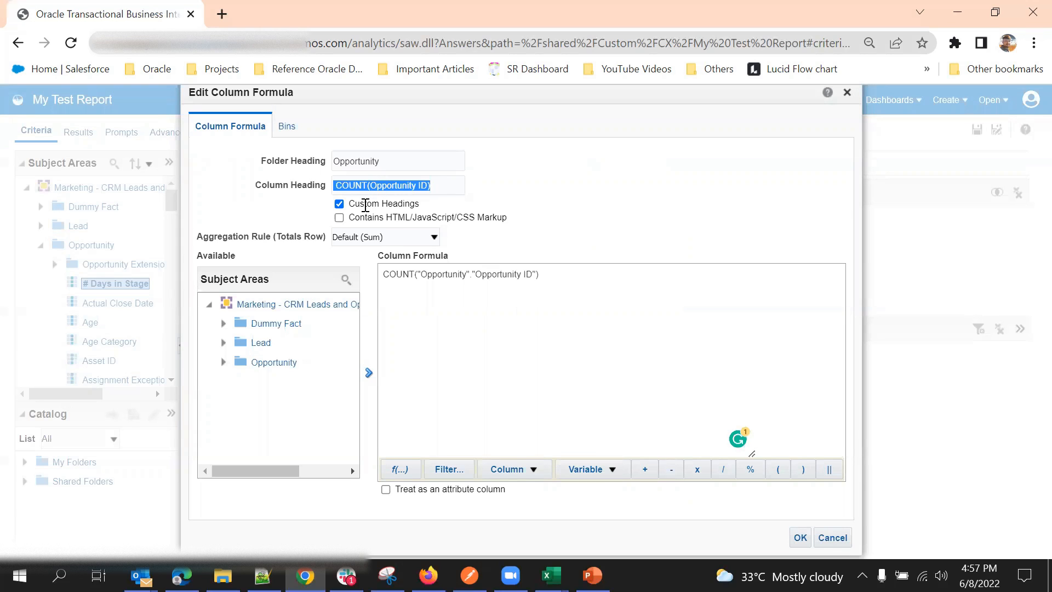
{"action": "key", "text": "BackSpace"}
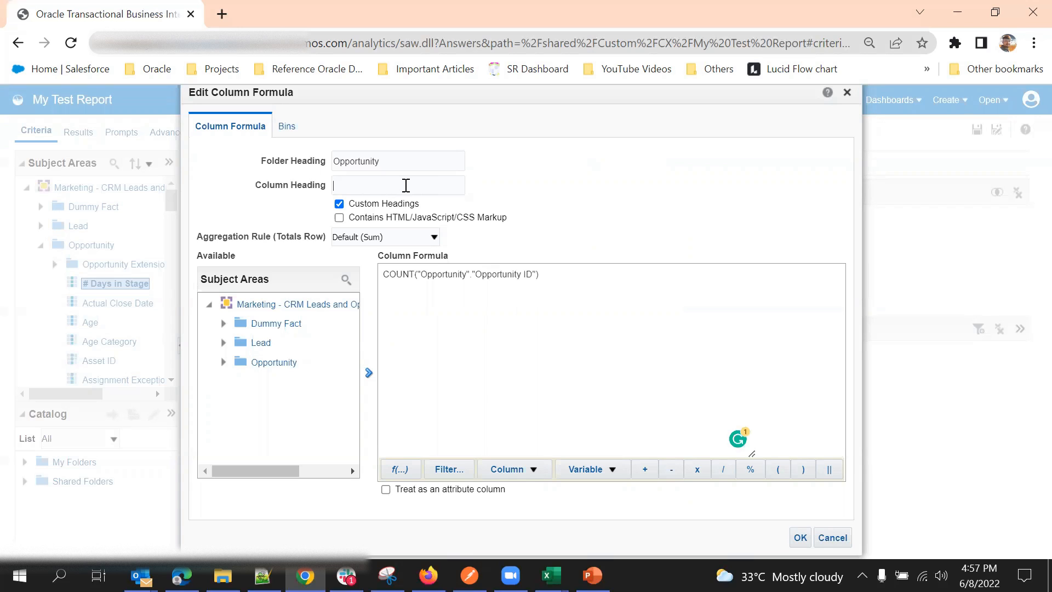
{"action": "type", "text": "Op"}
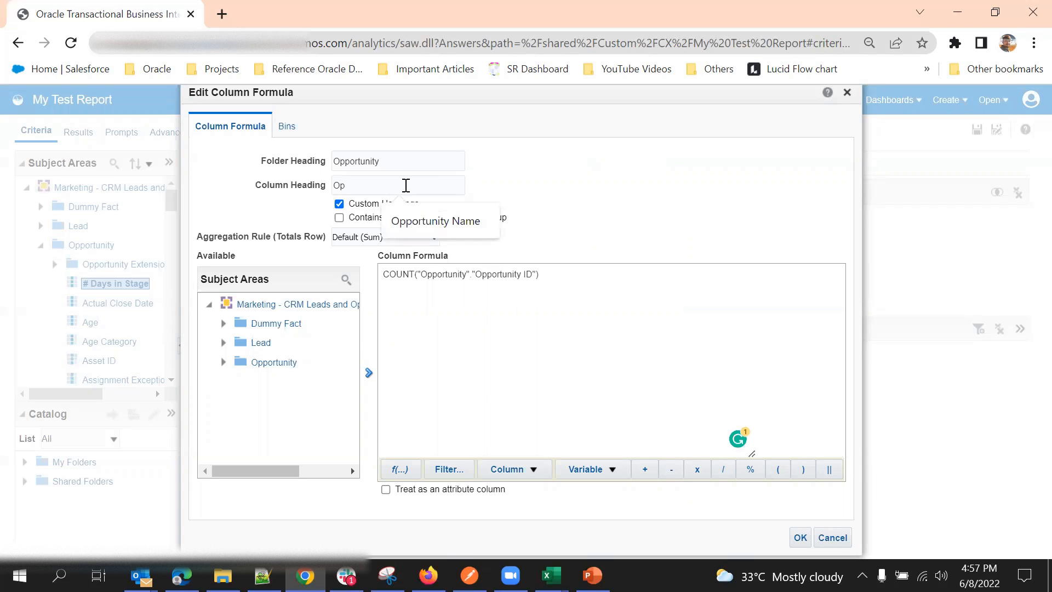
{"action": "type", "text": "pott"}
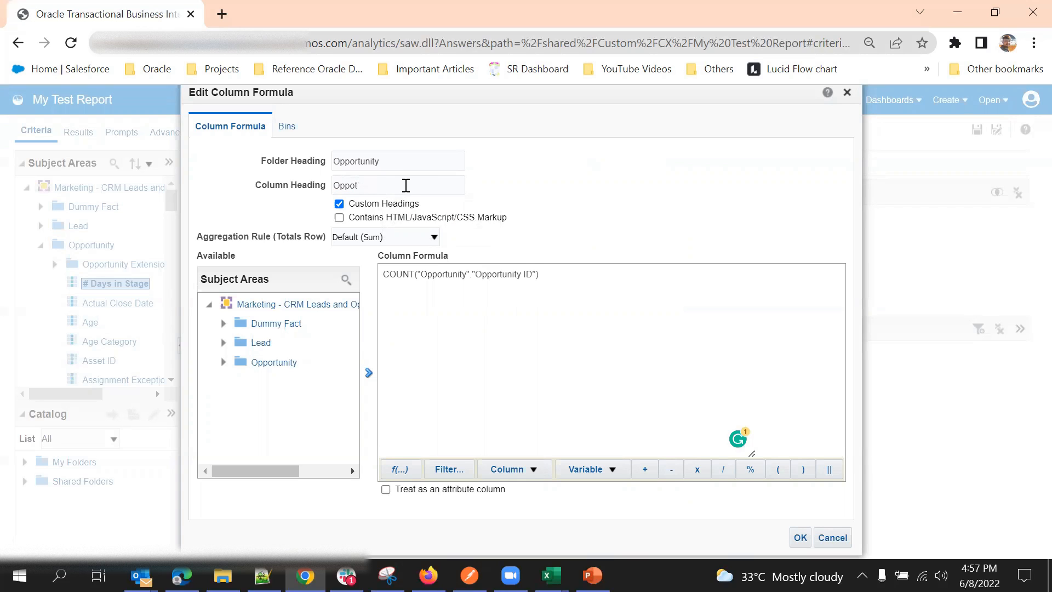
{"action": "key", "text": "BackSpace"}
{"action": "type", "text": "rtunity Count"}
{"action": "left_click", "coordinate": [800, 538]}
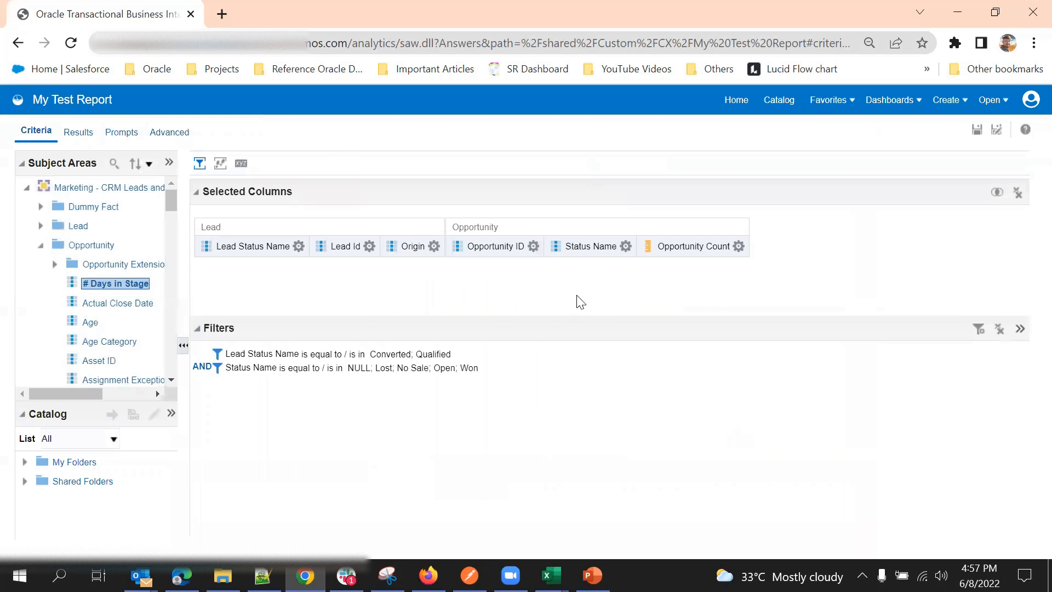
Step: Open the column properties of Opportunity Count and review the font family and font color choices without changing them
{"action": "left_click", "coordinate": [739, 246]}
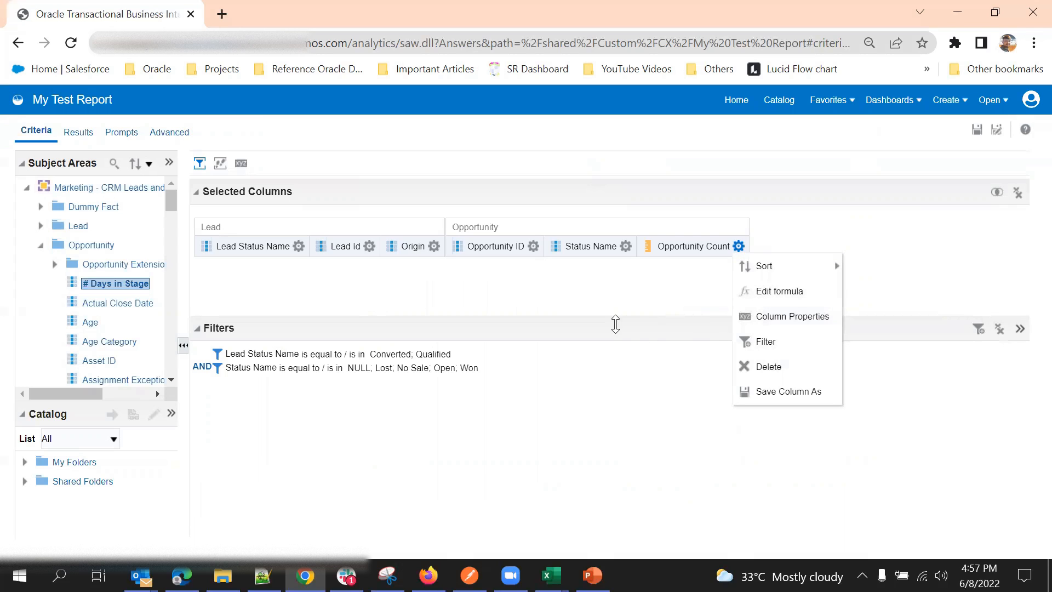
{"action": "left_click", "coordinate": [778, 313]}
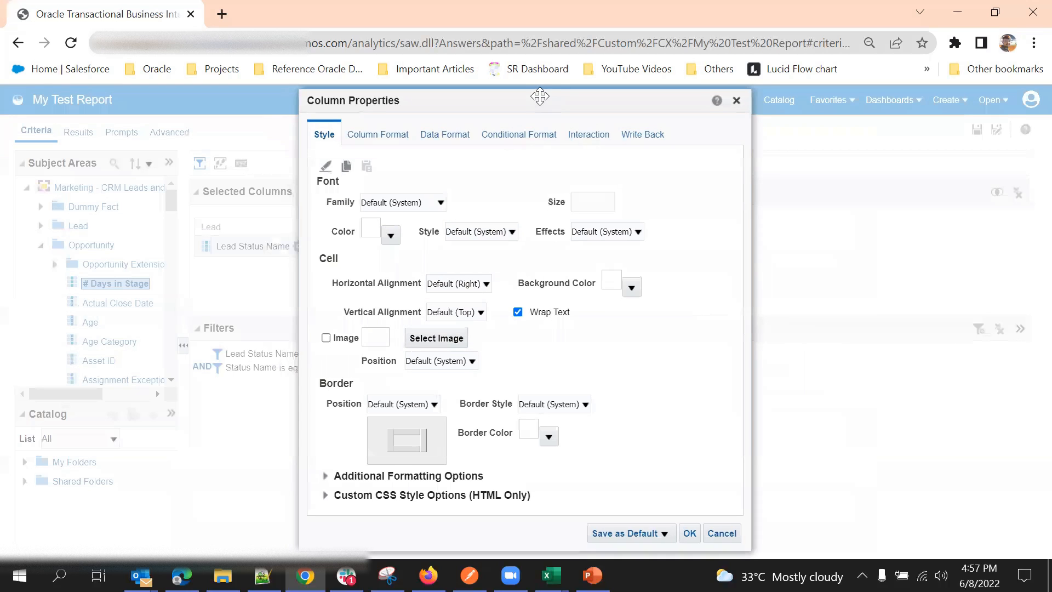
{"action": "left_click_drag", "start_coordinate": [540, 96], "coordinate": [563, 92]}
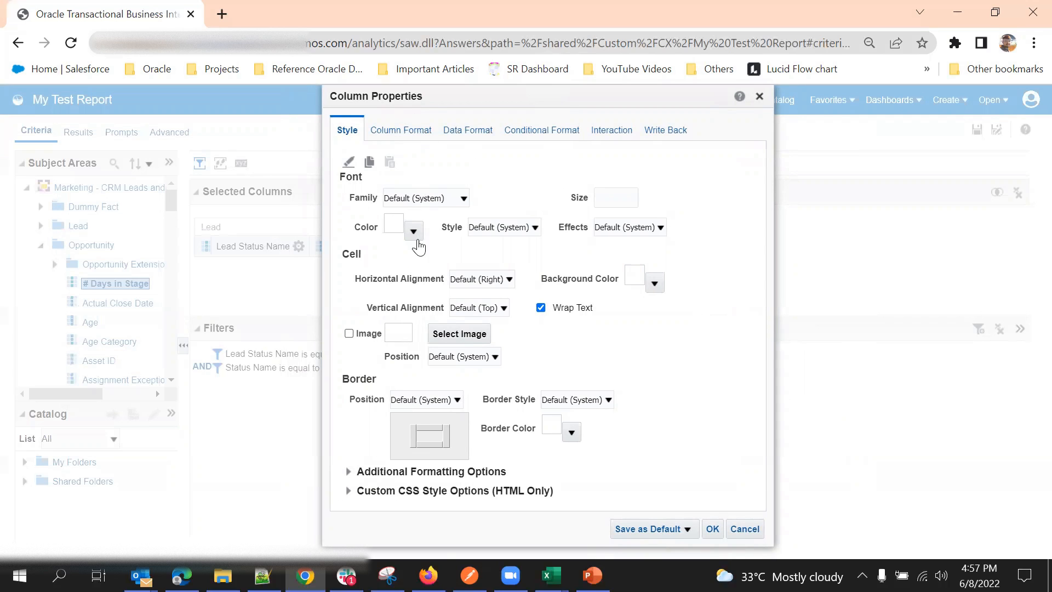
{"action": "left_click", "coordinate": [409, 199]}
{"action": "left_click", "coordinate": [556, 153]}
{"action": "left_click", "coordinate": [414, 229]}
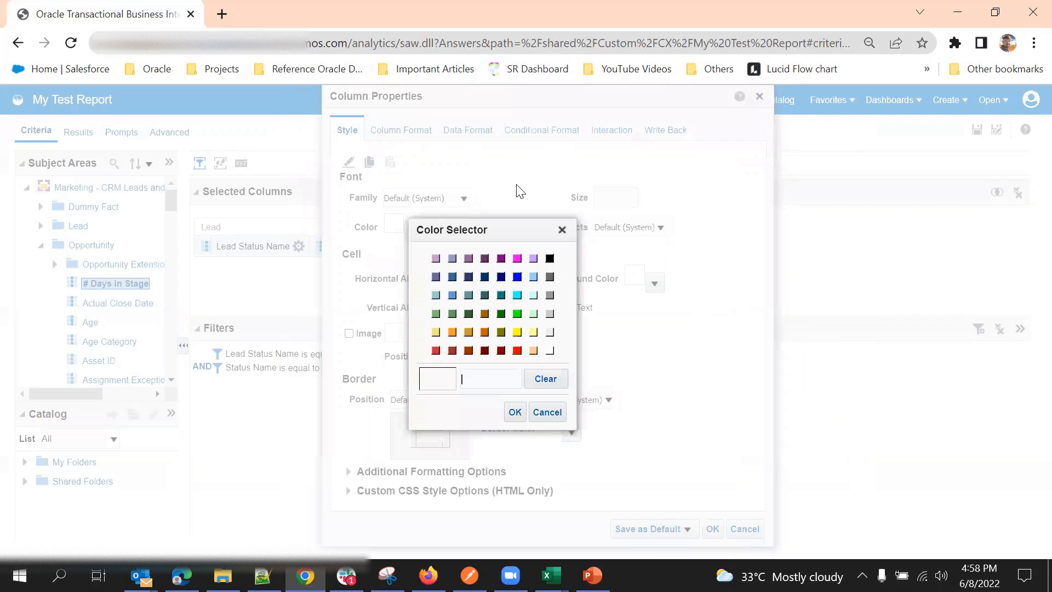
{"action": "left_click", "coordinate": [563, 230]}
Step: Set the Opportunity Count column's font style to Bold and its effects to Underline
{"action": "left_click", "coordinate": [515, 229]}
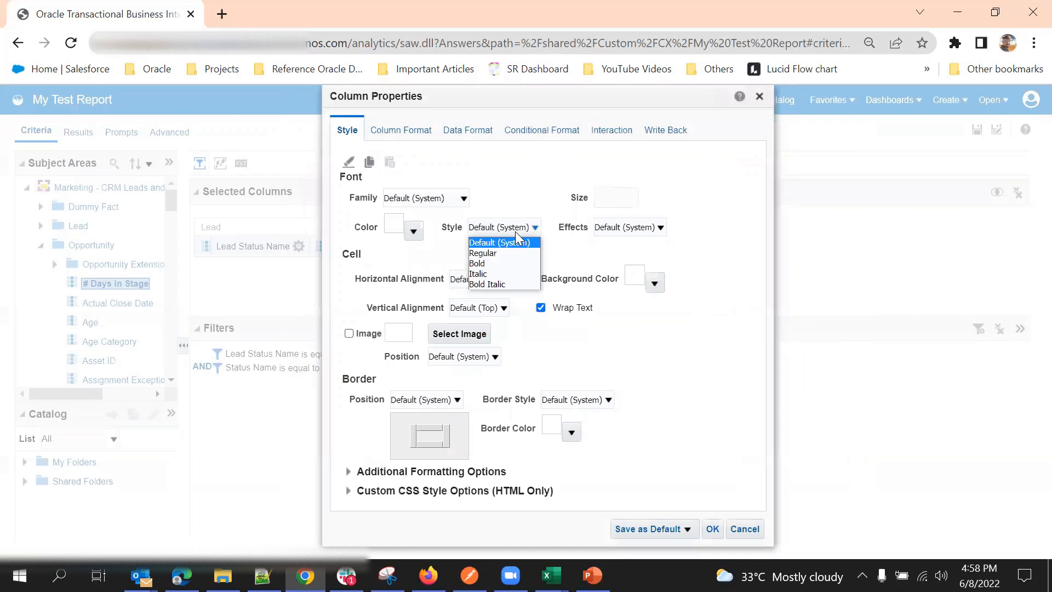
{"action": "left_click", "coordinate": [524, 191]}
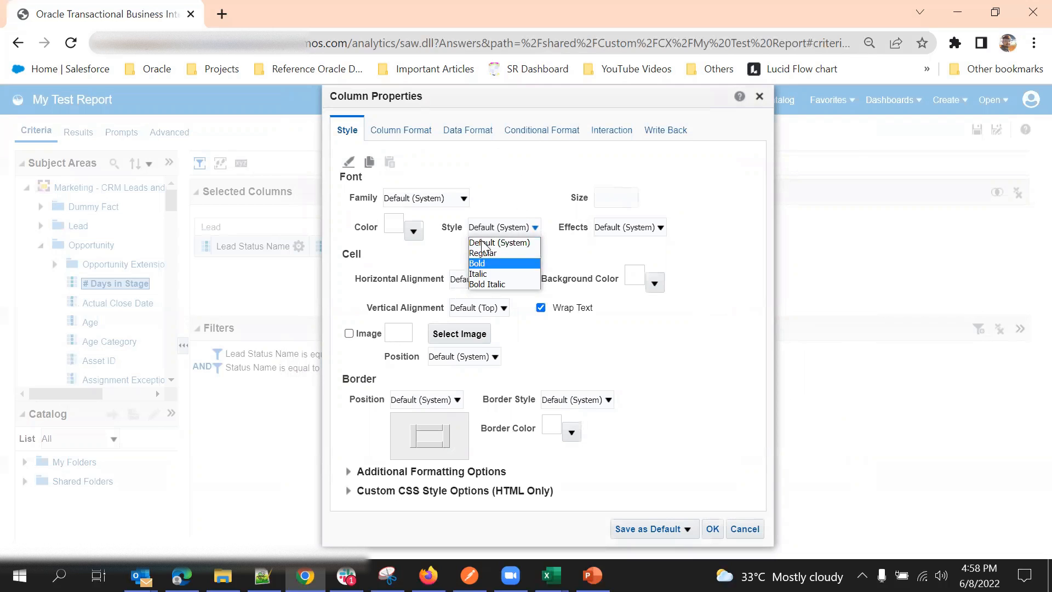
{"action": "left_click", "coordinate": [481, 263]}
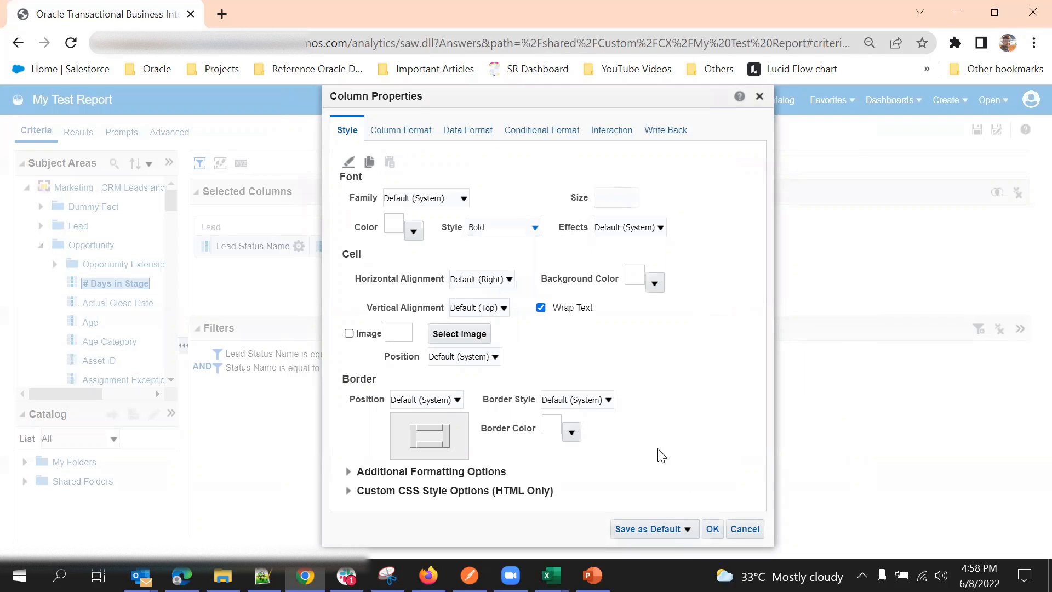
{"action": "left_click", "coordinate": [603, 227]}
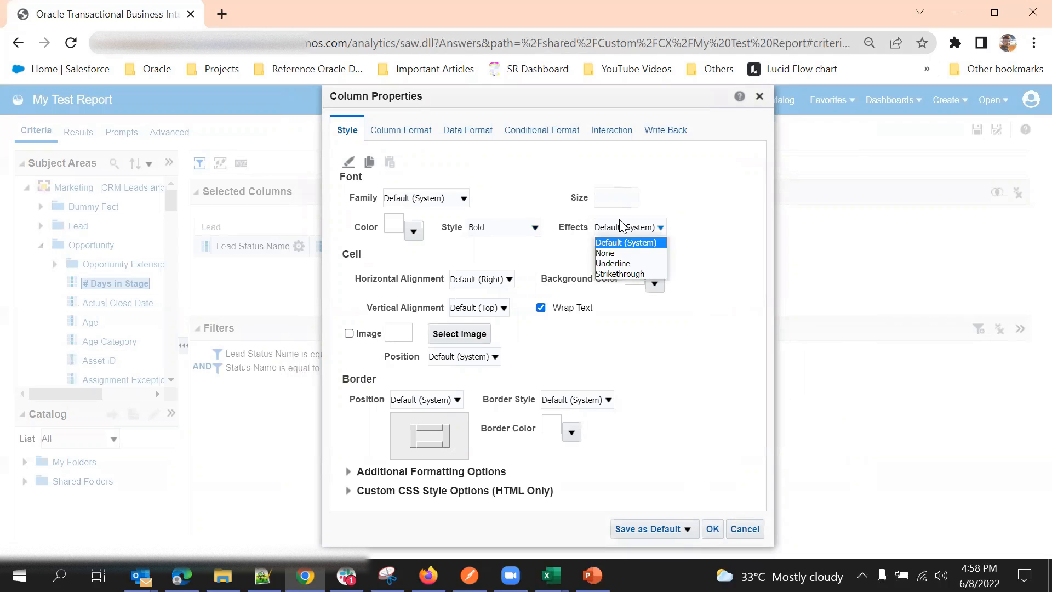
{"action": "left_click", "coordinate": [626, 265]}
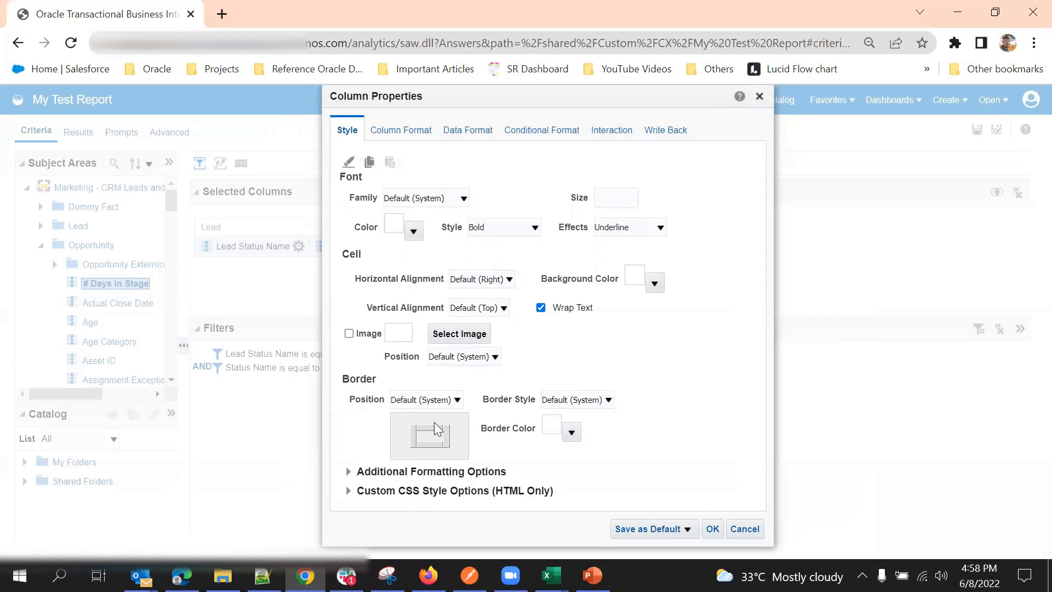
Step: Set the Opportunity Count column's border style to Single and apply the column properties
{"action": "left_click", "coordinate": [584, 402]}
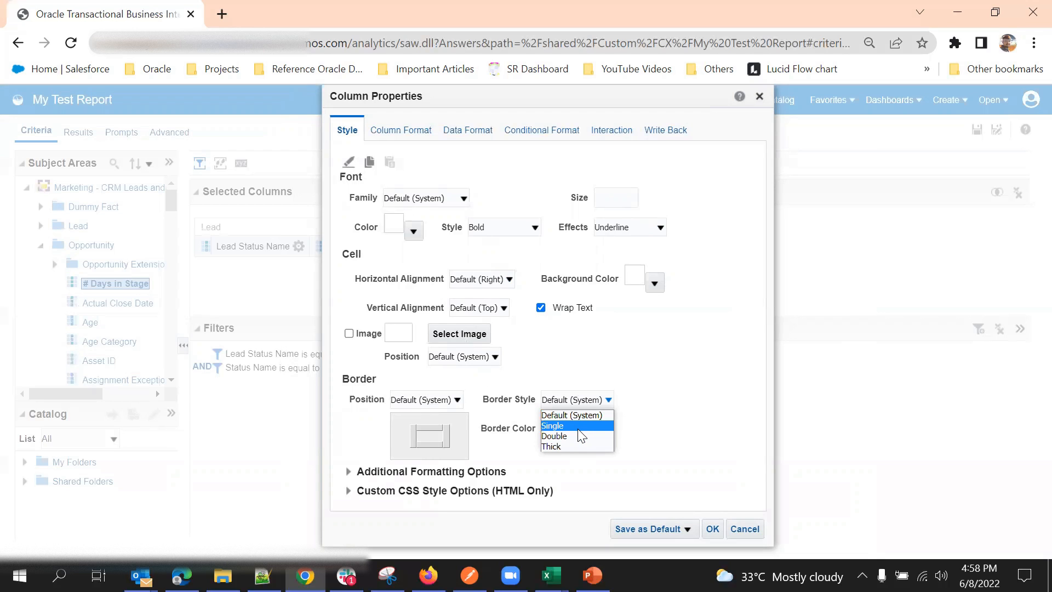
{"action": "left_click", "coordinate": [573, 426]}
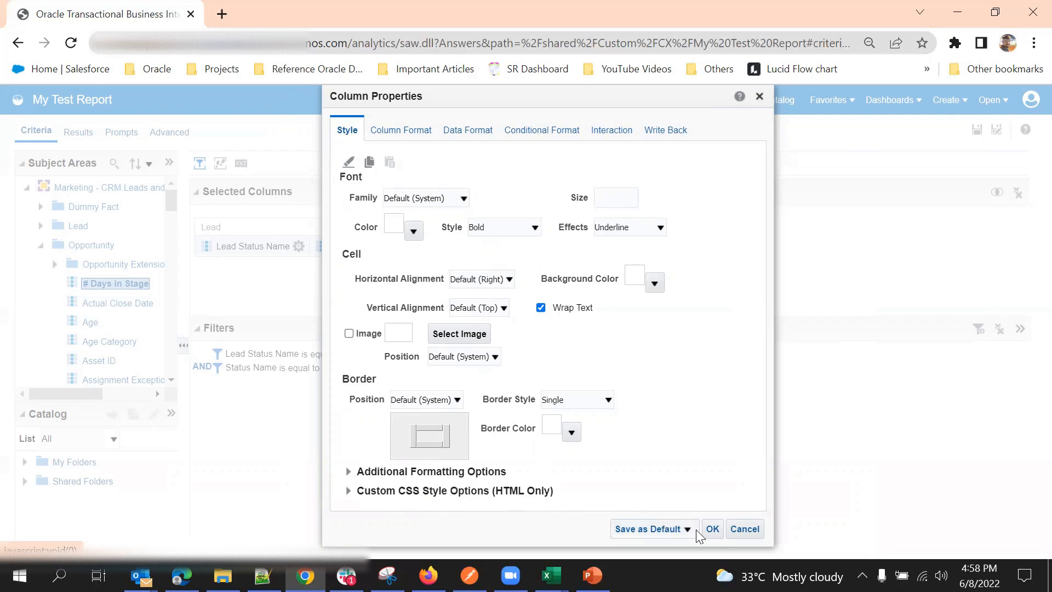
{"action": "left_click", "coordinate": [713, 530]}
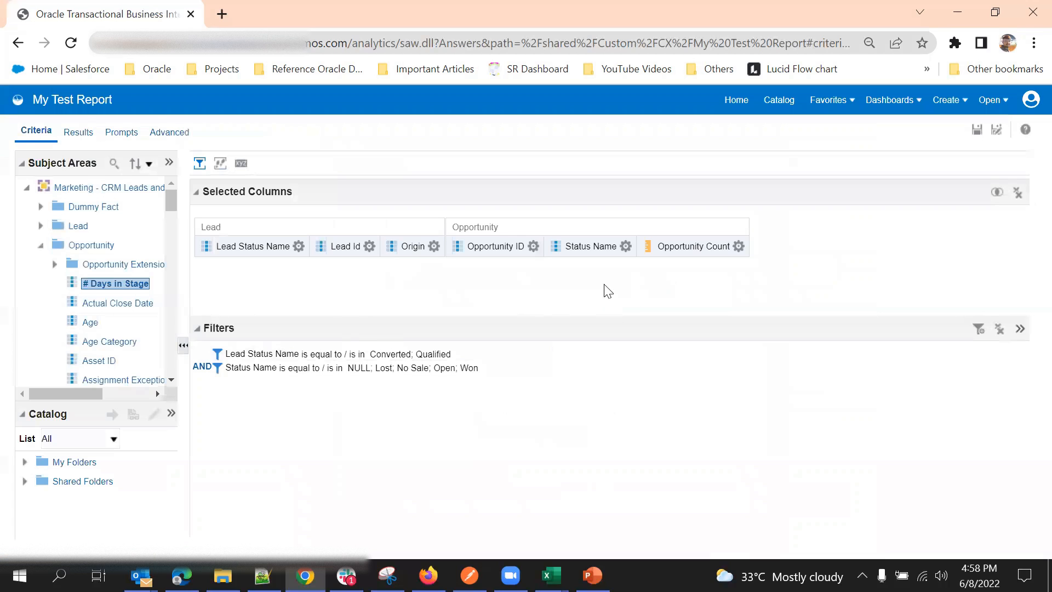
Step: Examine the Opportunity Count column's formatting in the results table and the graph of My Test Report
{"action": "left_click", "coordinate": [78, 132]}
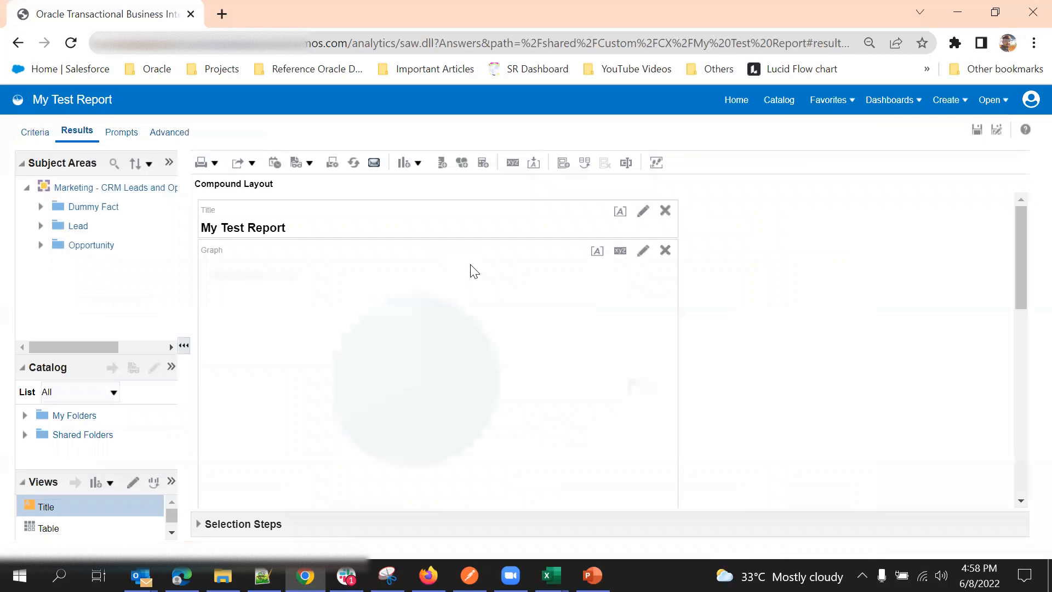
{"action": "scroll", "coordinate": [471, 274], "scroll_direction": "down", "scroll_amount": 10}
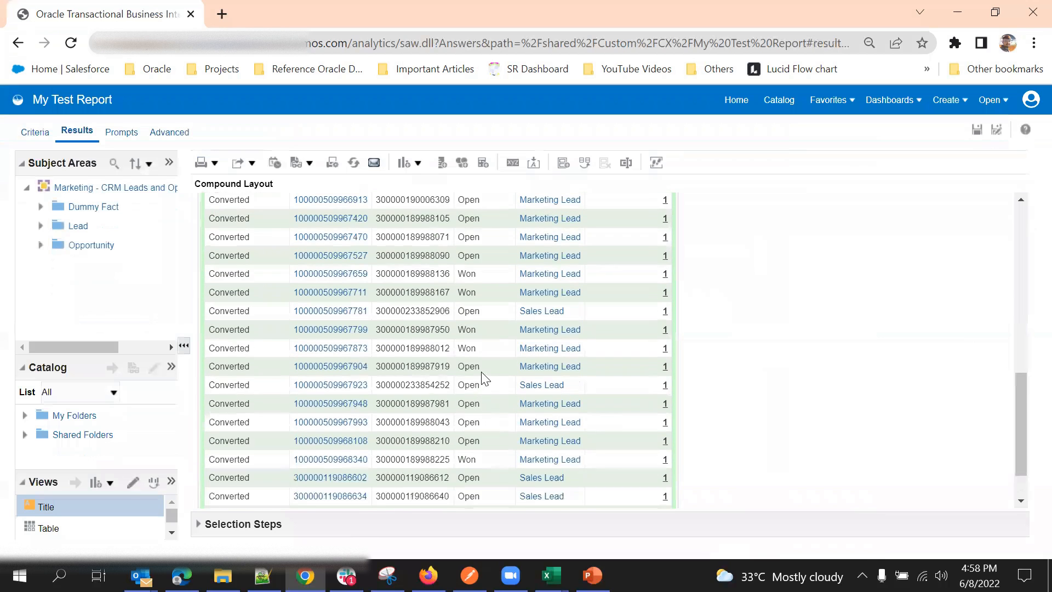
{"action": "scroll", "coordinate": [666, 318], "scroll_direction": "up", "scroll_amount": 5}
{"action": "scroll", "coordinate": [666, 318], "scroll_direction": "down", "scroll_amount": 4}
{"action": "scroll", "coordinate": [666, 319], "scroll_direction": "up", "scroll_amount": 3}
{"action": "scroll", "coordinate": [665, 328], "scroll_direction": "down", "scroll_amount": 2}
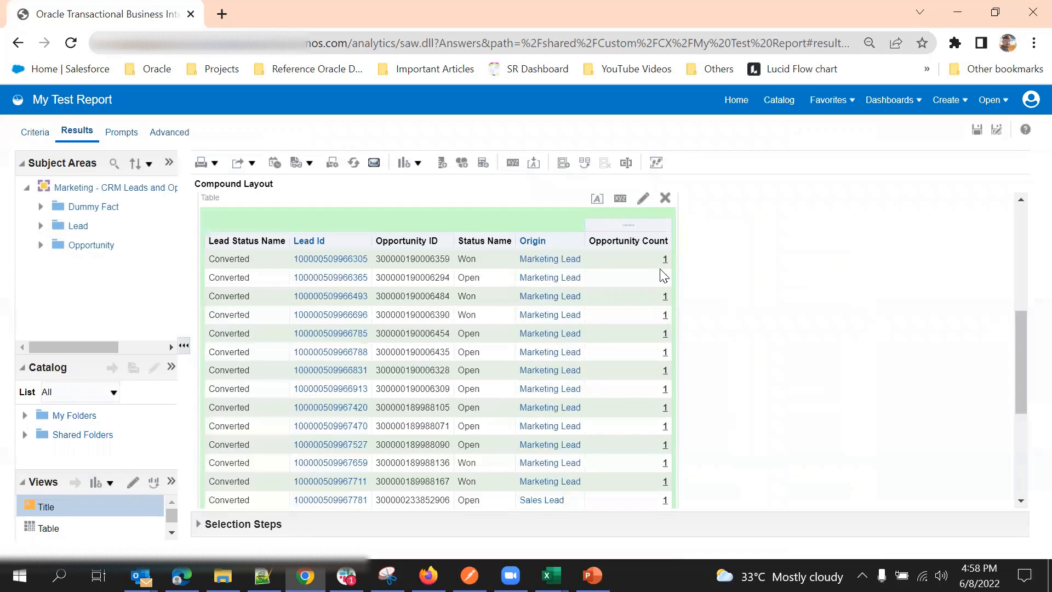
{"action": "scroll", "coordinate": [665, 438], "scroll_direction": "down", "scroll_amount": 4}
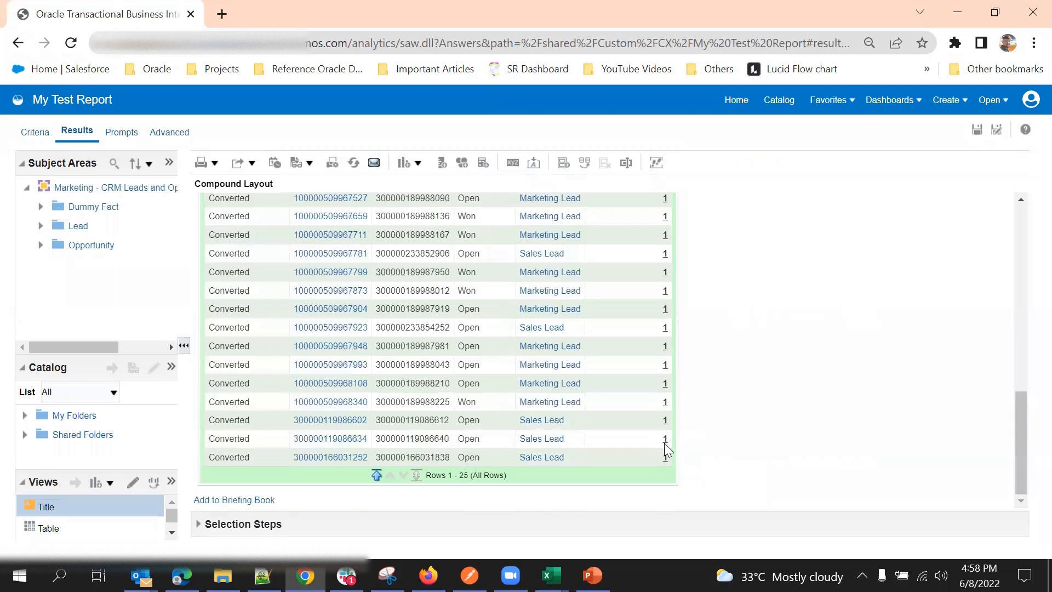
{"action": "scroll", "coordinate": [665, 439], "scroll_direction": "up", "scroll_amount": 6}
{"action": "scroll", "coordinate": [665, 393], "scroll_direction": "down", "scroll_amount": 2}
{"action": "scroll", "coordinate": [665, 403], "scroll_direction": "up", "scroll_amount": 5}
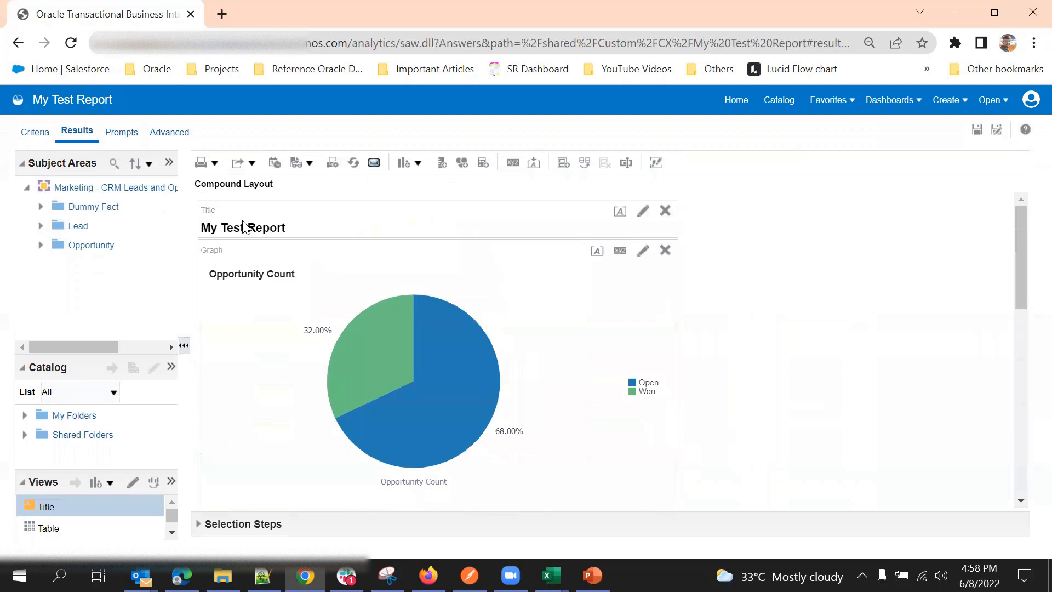
Step: Reopen the Opportunity Count column properties and review the heading, Hide and value suppression options in the column format
{"action": "left_click", "coordinate": [38, 132]}
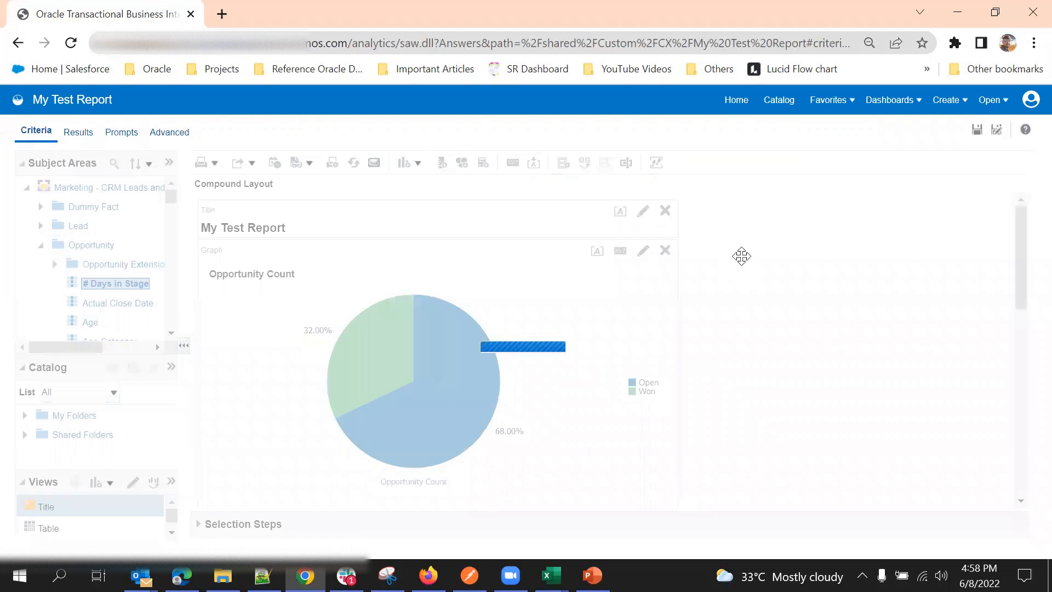
{"action": "left_click", "coordinate": [735, 245]}
{"action": "left_click", "coordinate": [749, 318]}
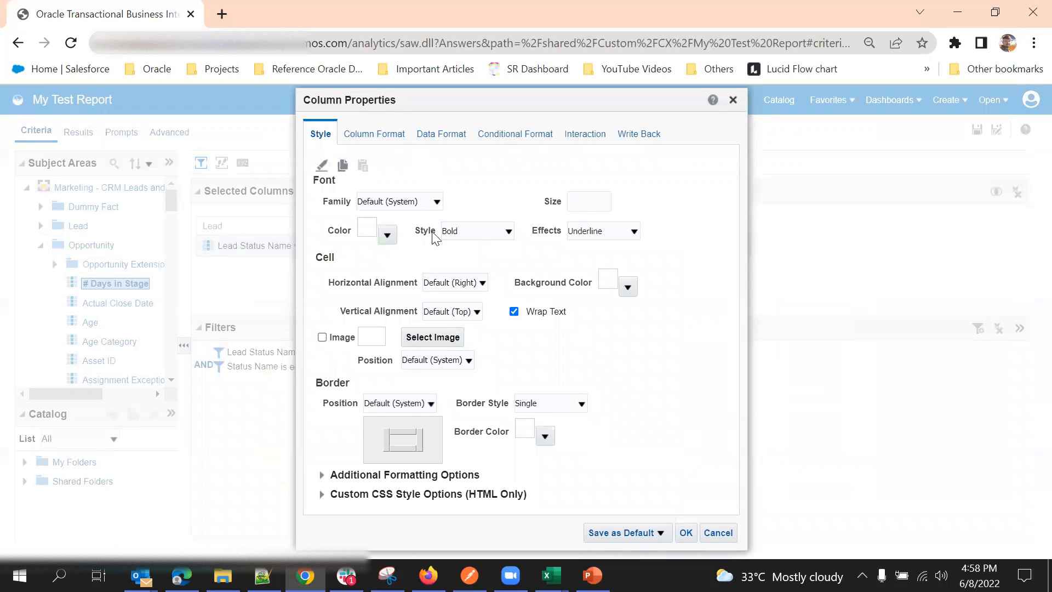
{"action": "left_click", "coordinate": [367, 141]}
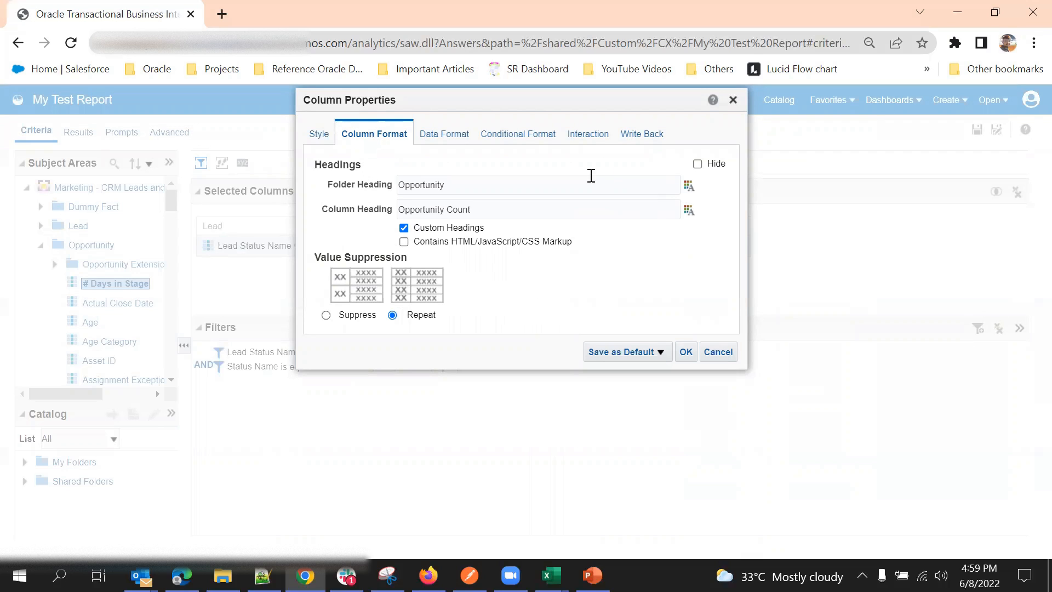
{"action": "left_click", "coordinate": [698, 164]}
{"action": "left_click", "coordinate": [698, 165]}
{"action": "left_click_drag", "start_coordinate": [319, 258], "coordinate": [421, 256]}
{"action": "left_click", "coordinate": [536, 289]}
Step: Override the default data format of Opportunity Count, treating numbers as Custom with the format #,##0.###
{"action": "left_click", "coordinate": [438, 135]}
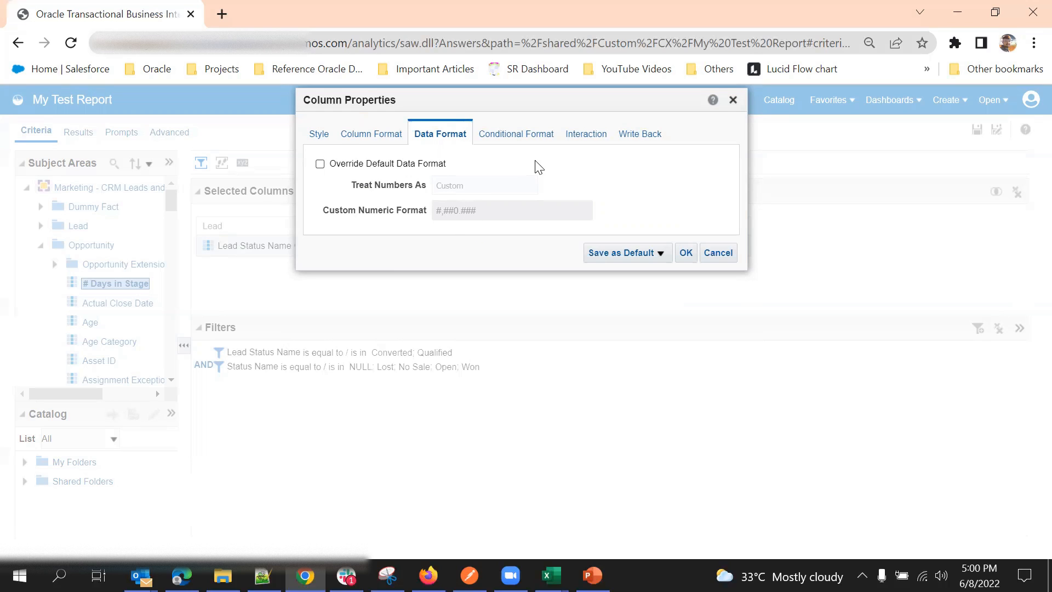
{"action": "left_click", "coordinate": [320, 164]}
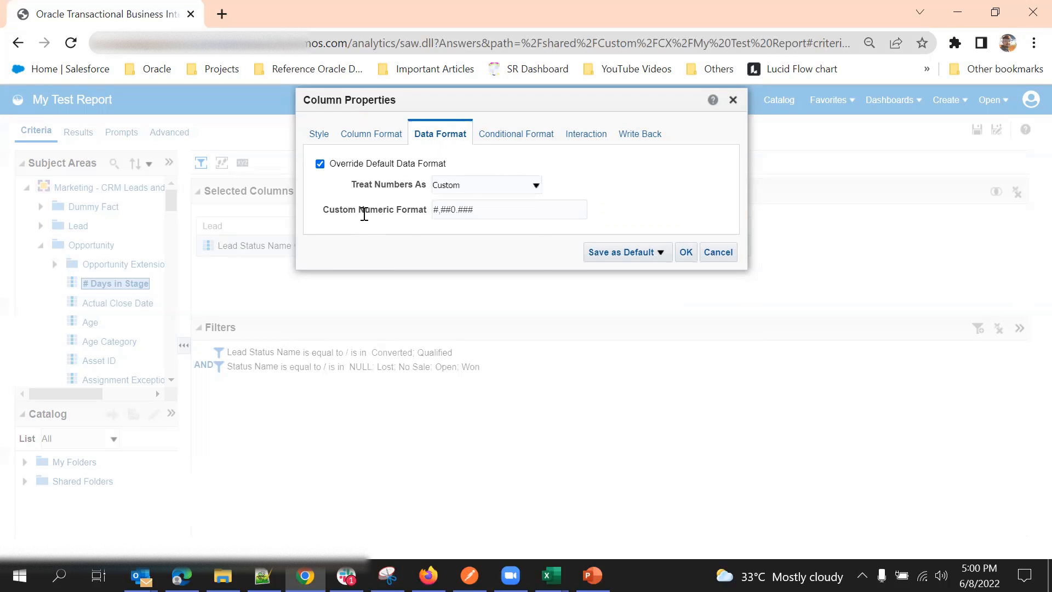
{"action": "left_click", "coordinate": [456, 184]}
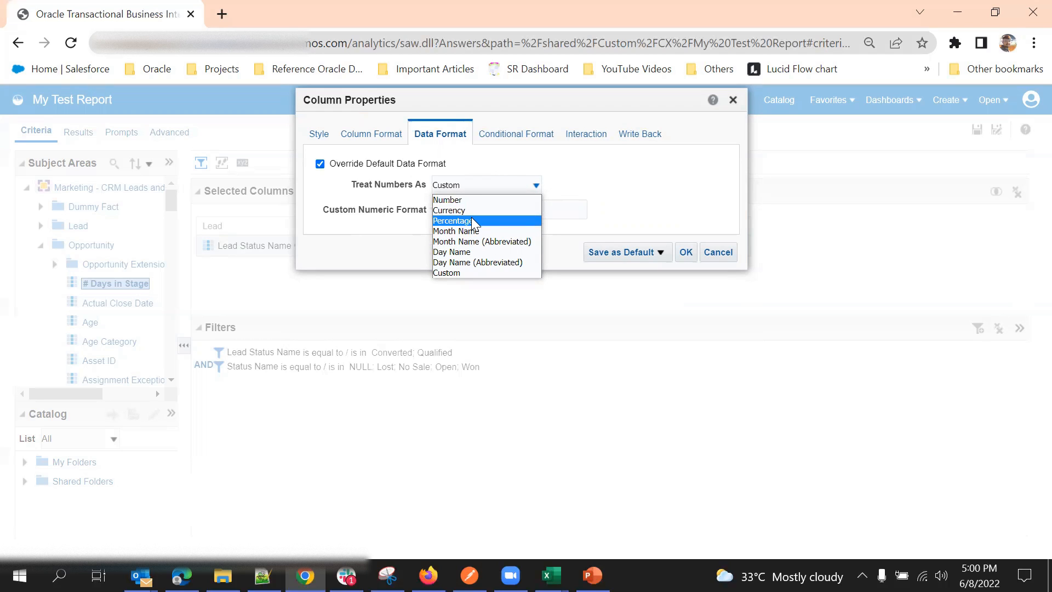
{"action": "left_click", "coordinate": [472, 268]}
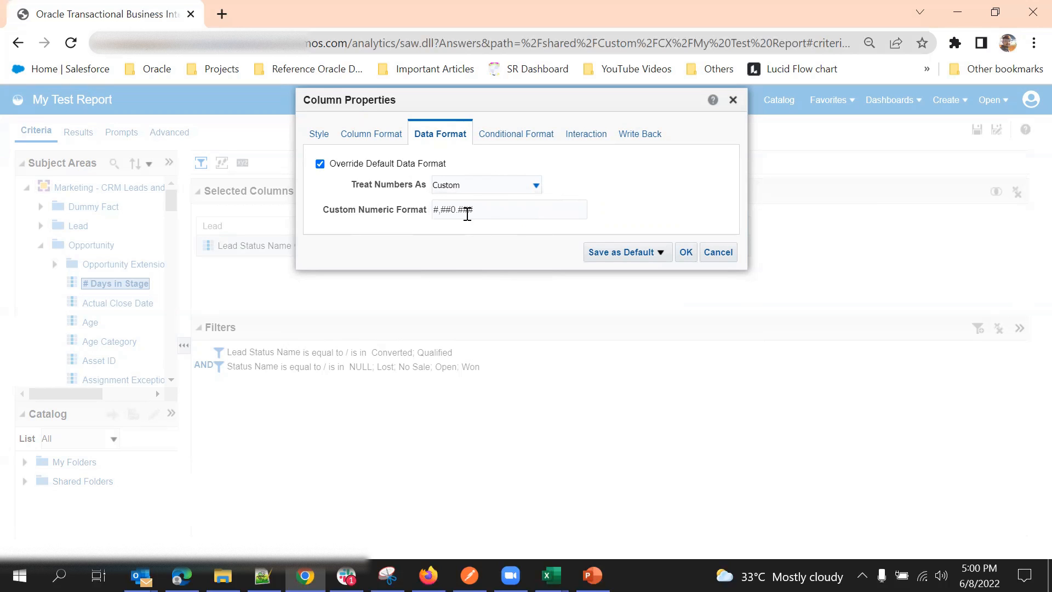
{"action": "left_click_drag", "start_coordinate": [486, 214], "coordinate": [427, 207]}
{"action": "left_click", "coordinate": [675, 189]}
{"action": "left_click", "coordinate": [512, 137]}
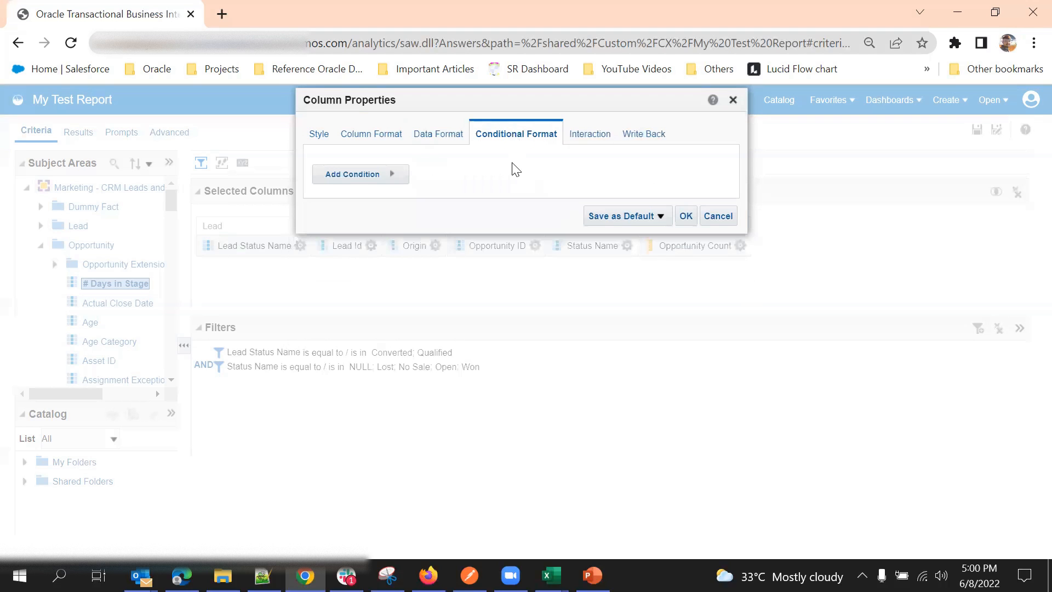
{"action": "left_click", "coordinate": [400, 176]}
{"action": "left_click", "coordinate": [542, 179]}
{"action": "left_click", "coordinate": [321, 134]}
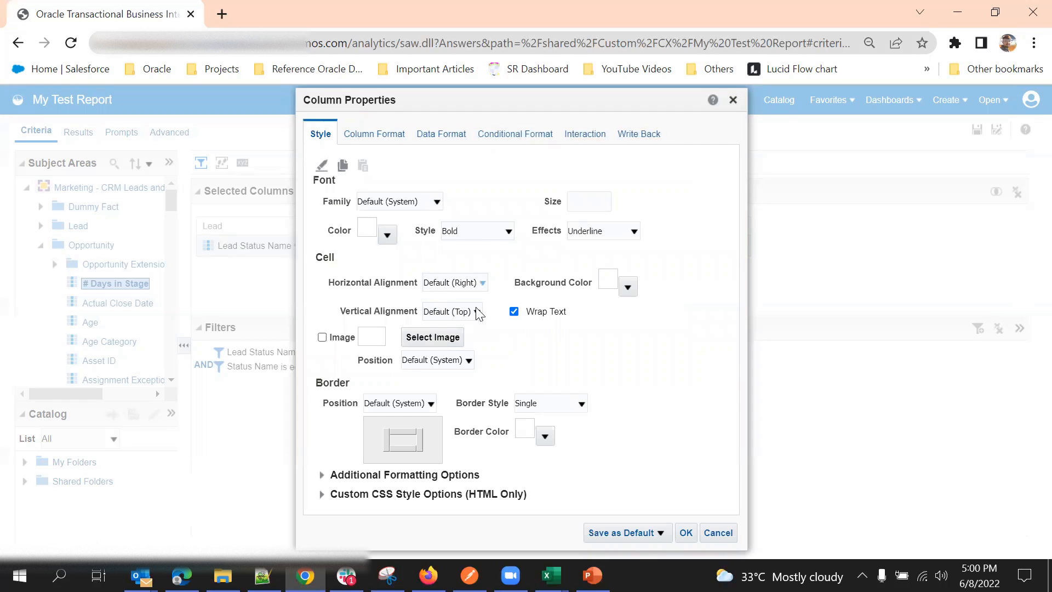
Step: Add a conditional format to Opportunity Count for Lead Status Name is equal to / is in Converted
{"action": "left_click", "coordinate": [523, 141]}
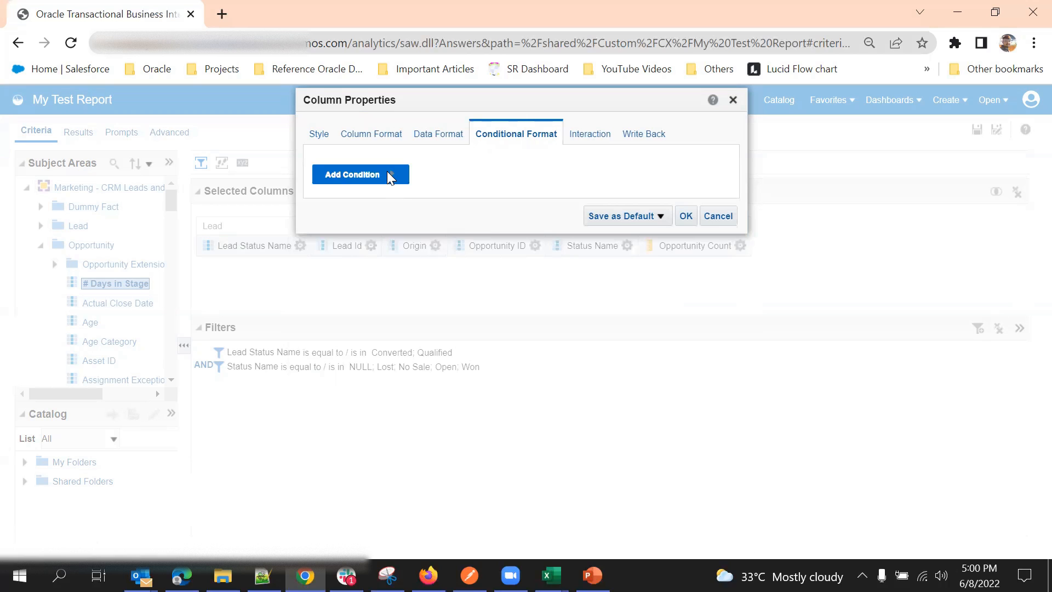
{"action": "left_click", "coordinate": [387, 172]}
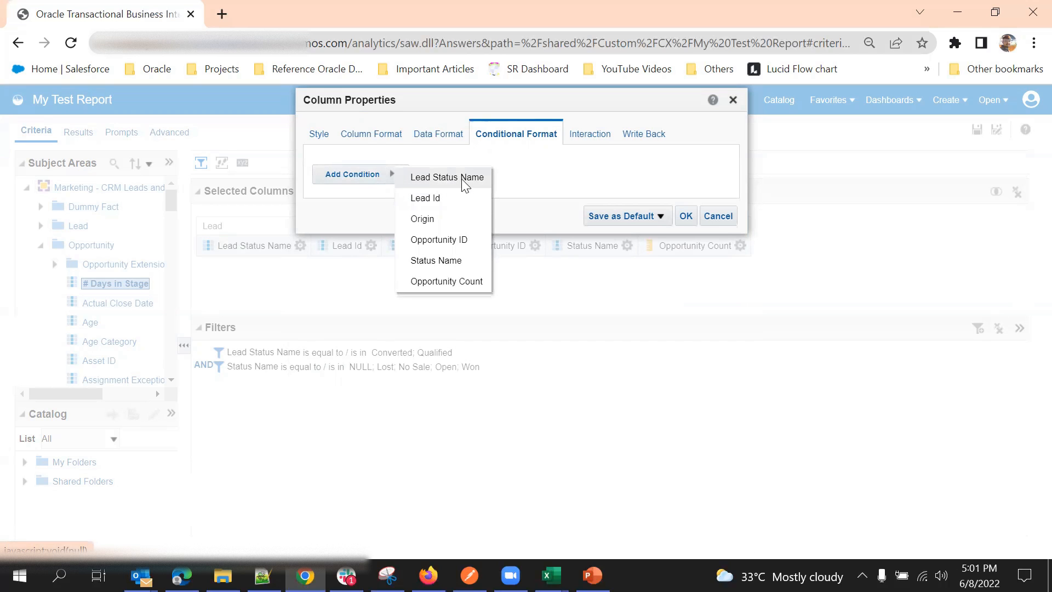
{"action": "left_click", "coordinate": [464, 180]}
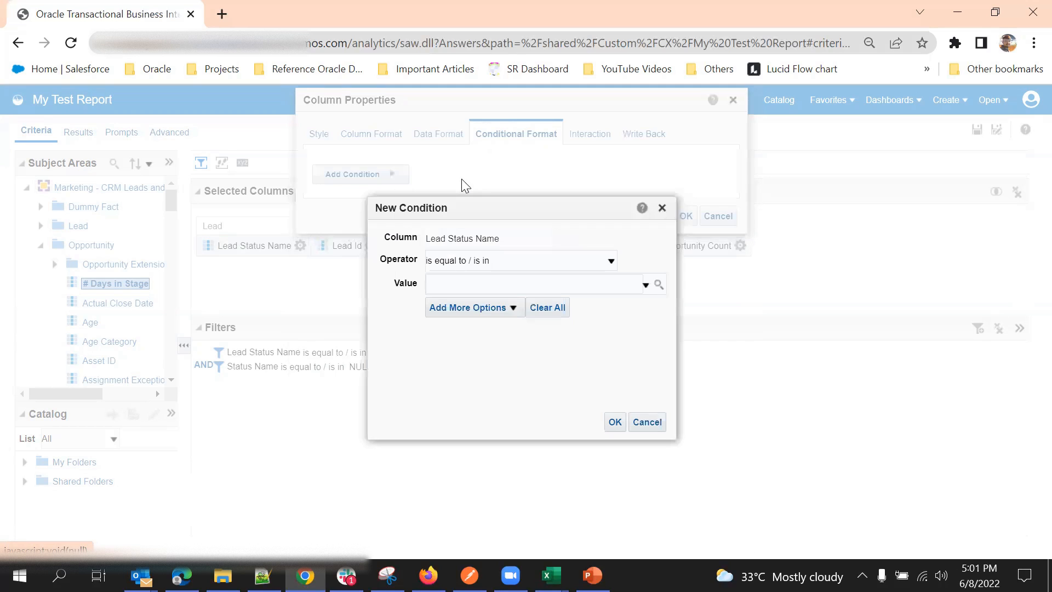
{"action": "left_click", "coordinate": [647, 285]}
{"action": "left_click", "coordinate": [457, 325]}
{"action": "left_click", "coordinate": [614, 422]}
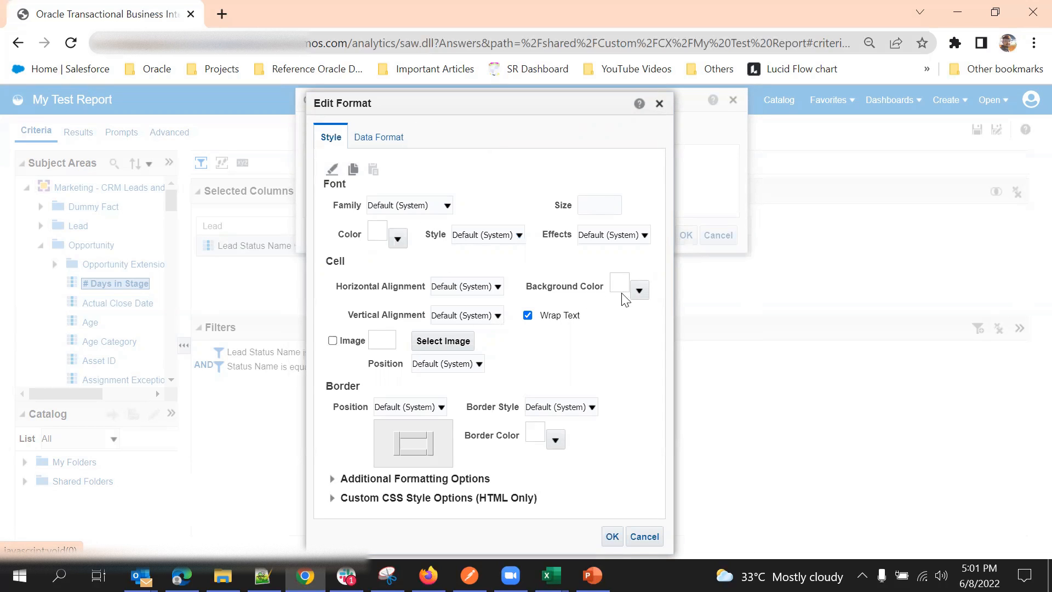
Step: Set the condition's font color to green #00FF00 and apply the conditional format and column properties
{"action": "left_click", "coordinate": [398, 239]}
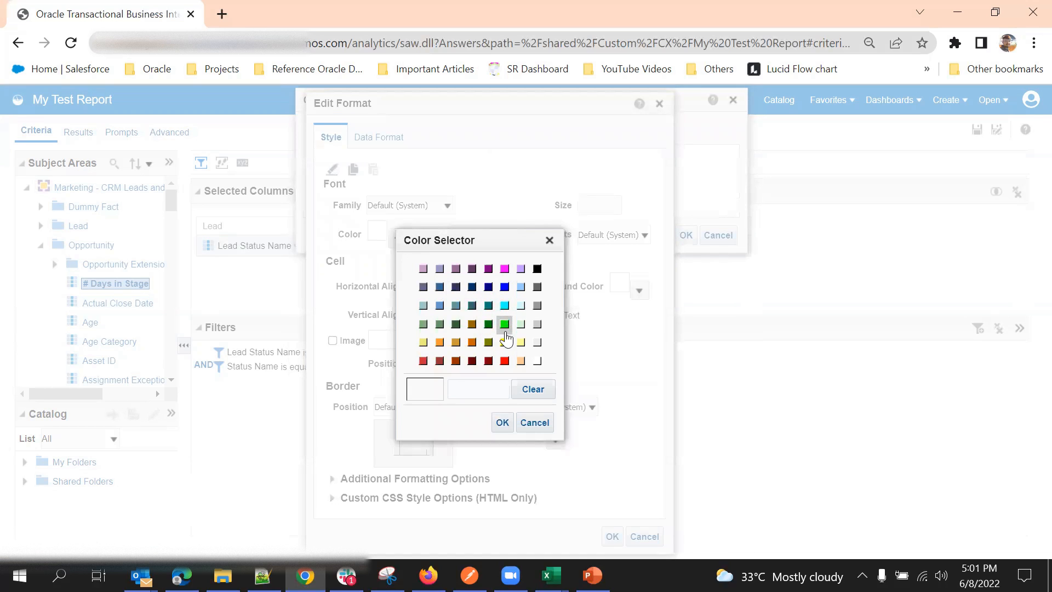
{"action": "left_click", "coordinate": [503, 326]}
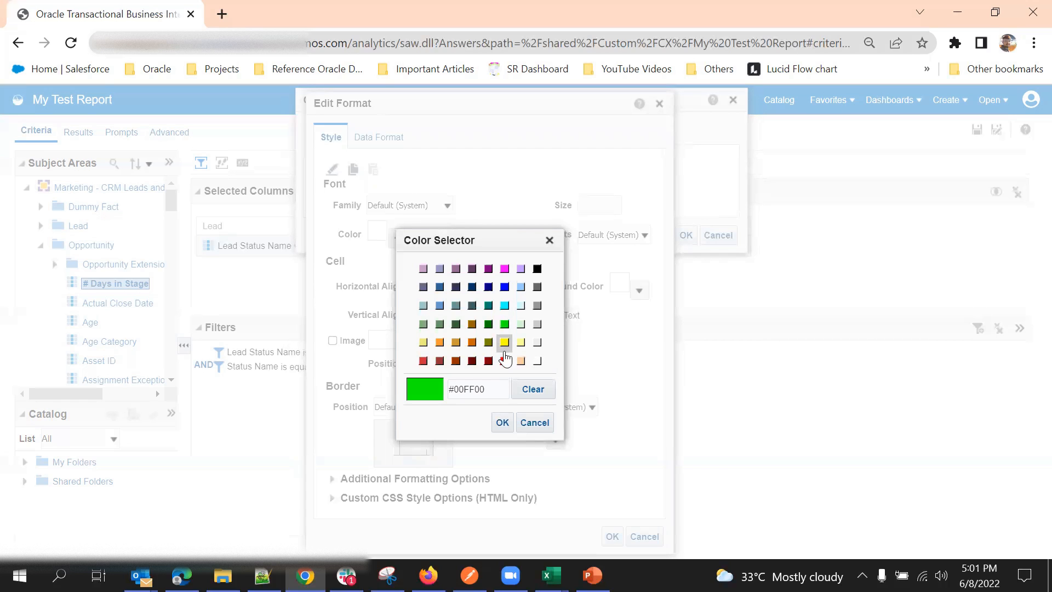
{"action": "left_click", "coordinate": [503, 423]}
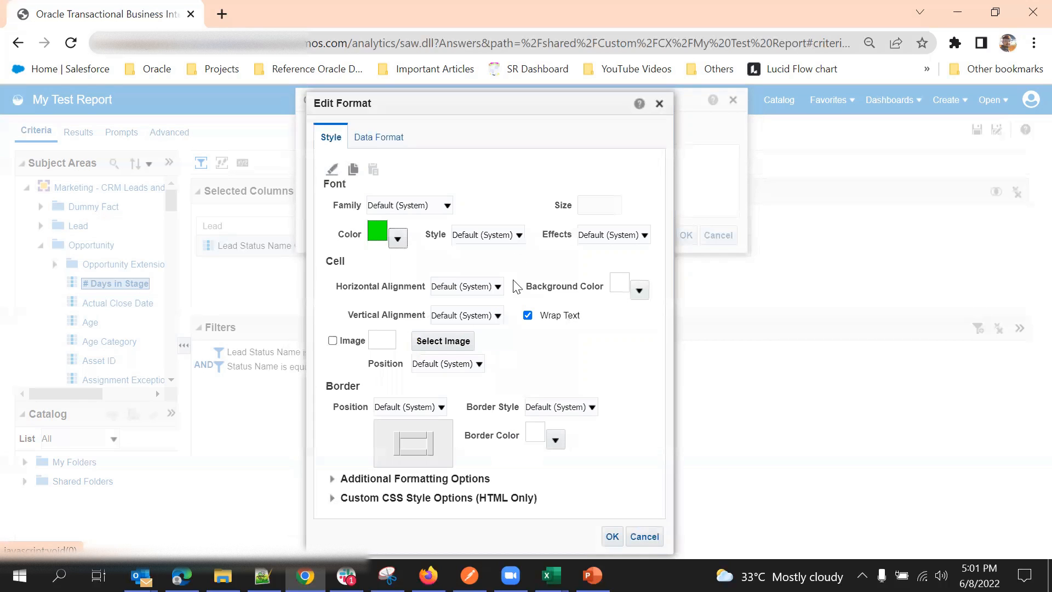
{"action": "left_click", "coordinate": [611, 536]}
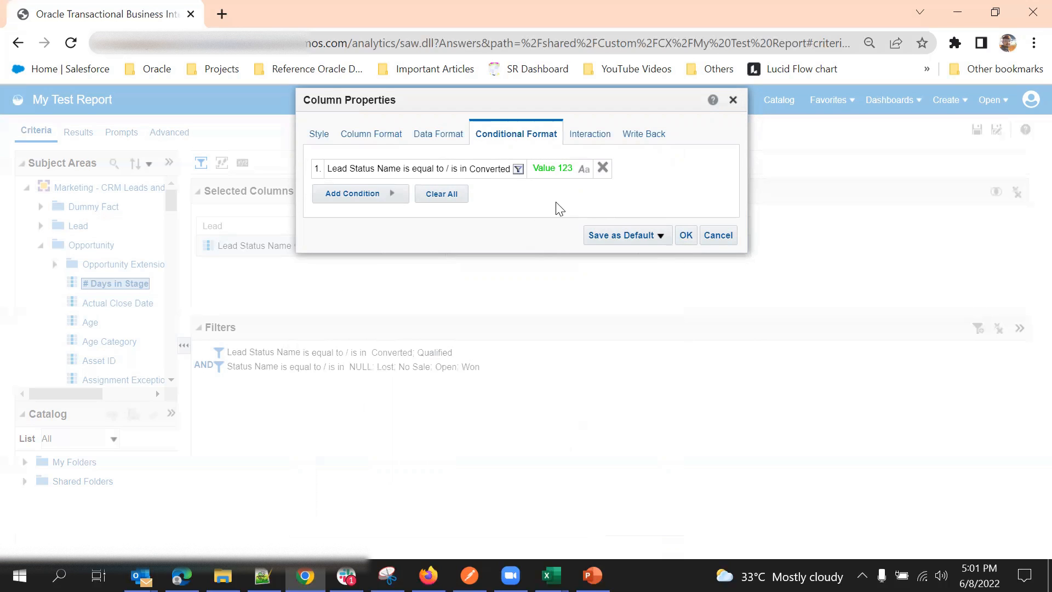
{"action": "left_click", "coordinate": [584, 137]}
{"action": "left_click", "coordinate": [525, 136]}
{"action": "left_click", "coordinate": [685, 236]}
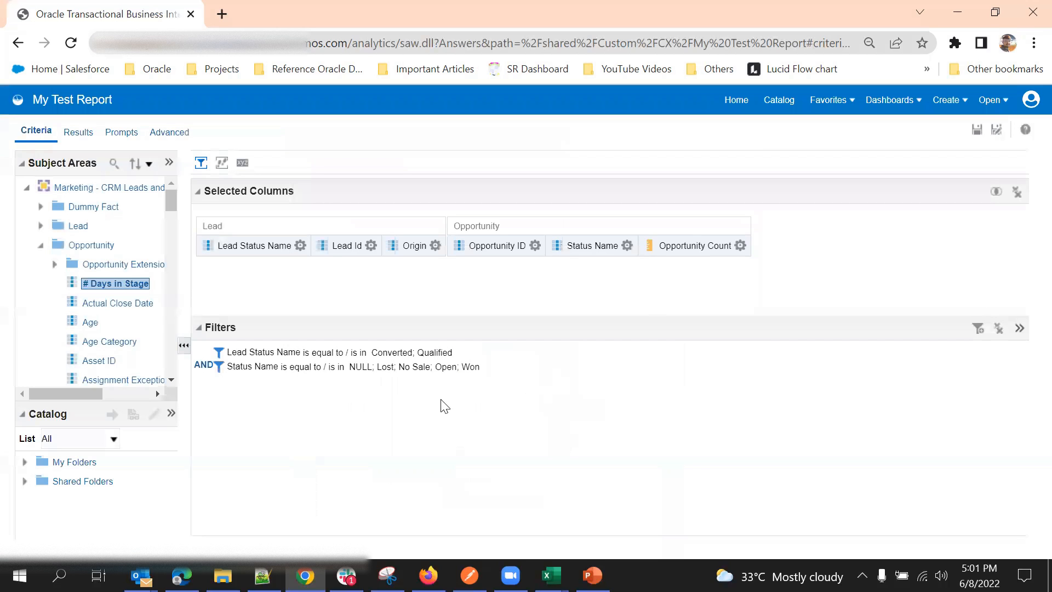
Step: Check the conditional font color of the Opportunity Count values in the report's results table
{"action": "left_click", "coordinate": [78, 133]}
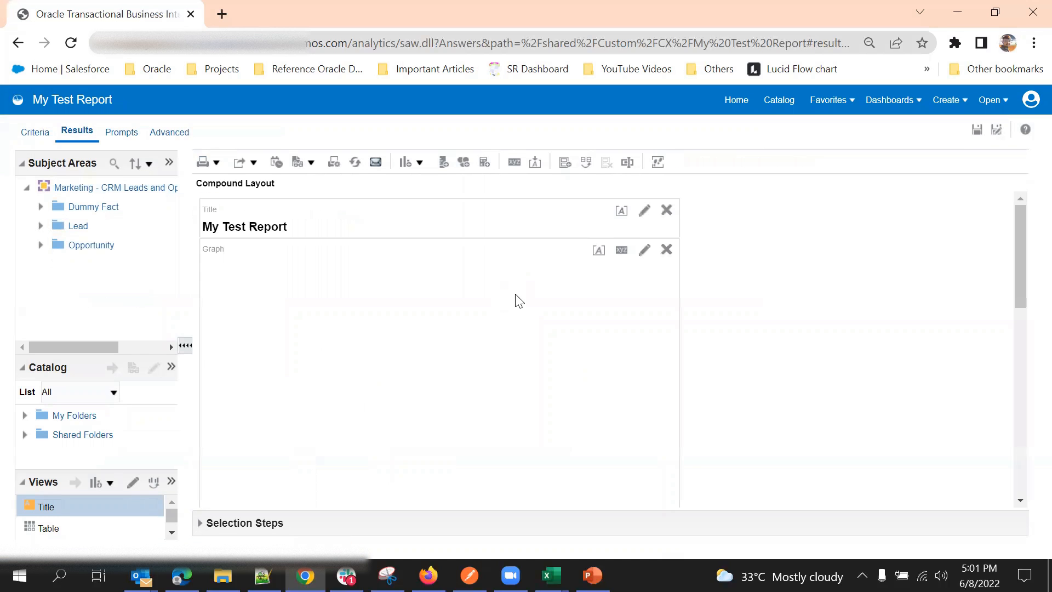
{"action": "scroll", "coordinate": [521, 301], "scroll_direction": "down", "scroll_amount": 10}
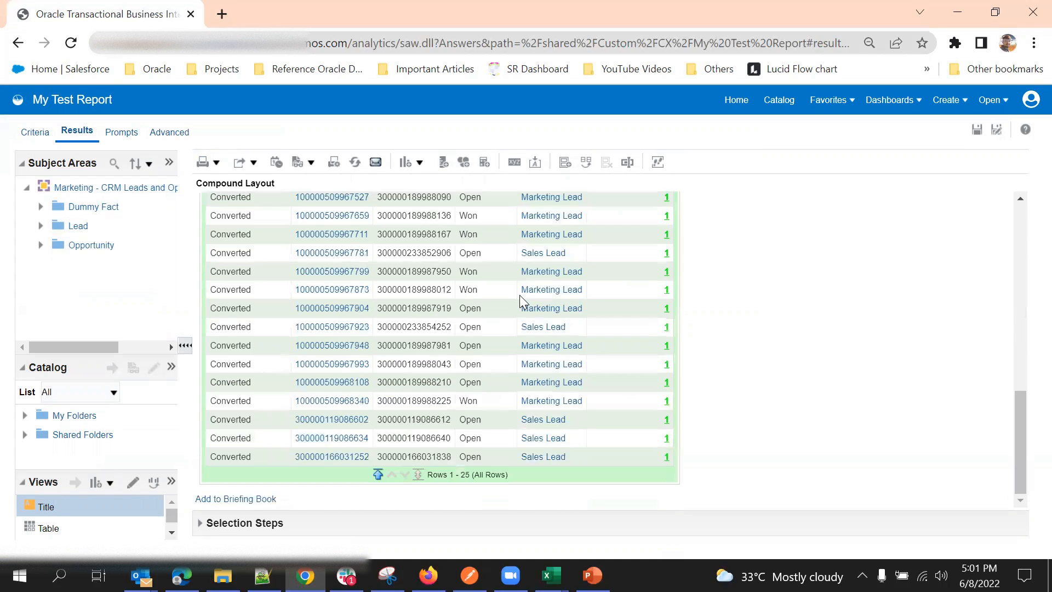
{"action": "scroll", "coordinate": [526, 307], "scroll_direction": "up", "scroll_amount": 5}
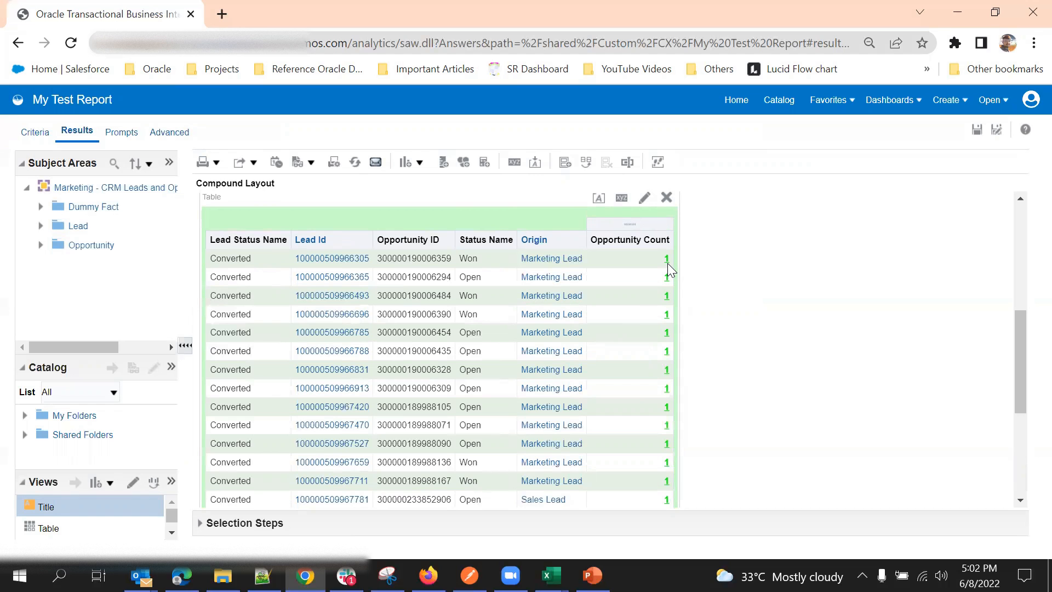
{"action": "scroll", "coordinate": [667, 284], "scroll_direction": "up", "scroll_amount": 1}
{"action": "scroll", "coordinate": [668, 289], "scroll_direction": "up", "scroll_amount": 3}
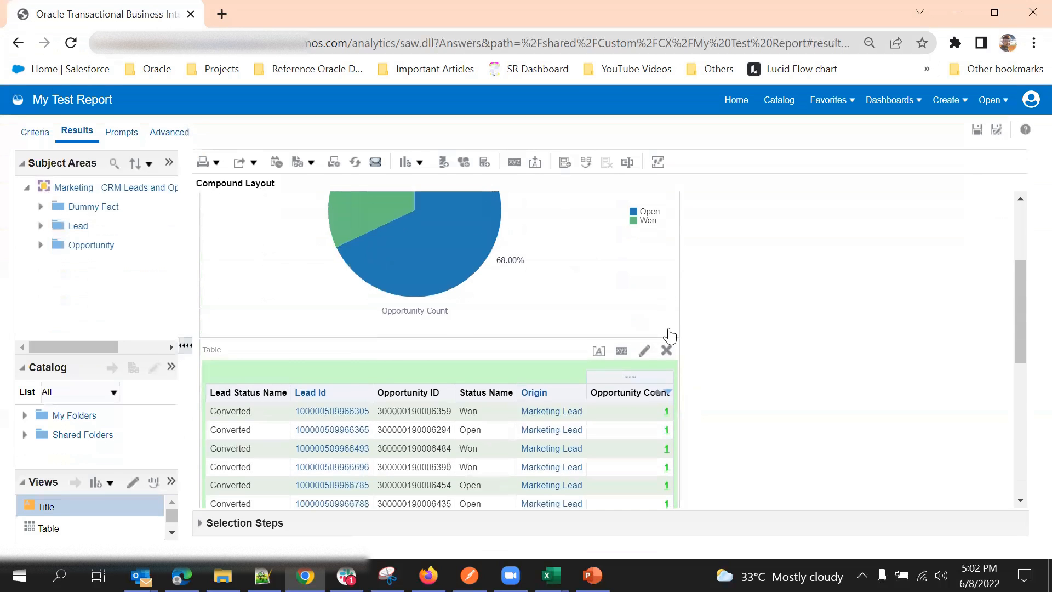
{"action": "scroll", "coordinate": [680, 337], "scroll_direction": "down", "scroll_amount": 5}
{"action": "scroll", "coordinate": [684, 343], "scroll_direction": "up", "scroll_amount": 5}
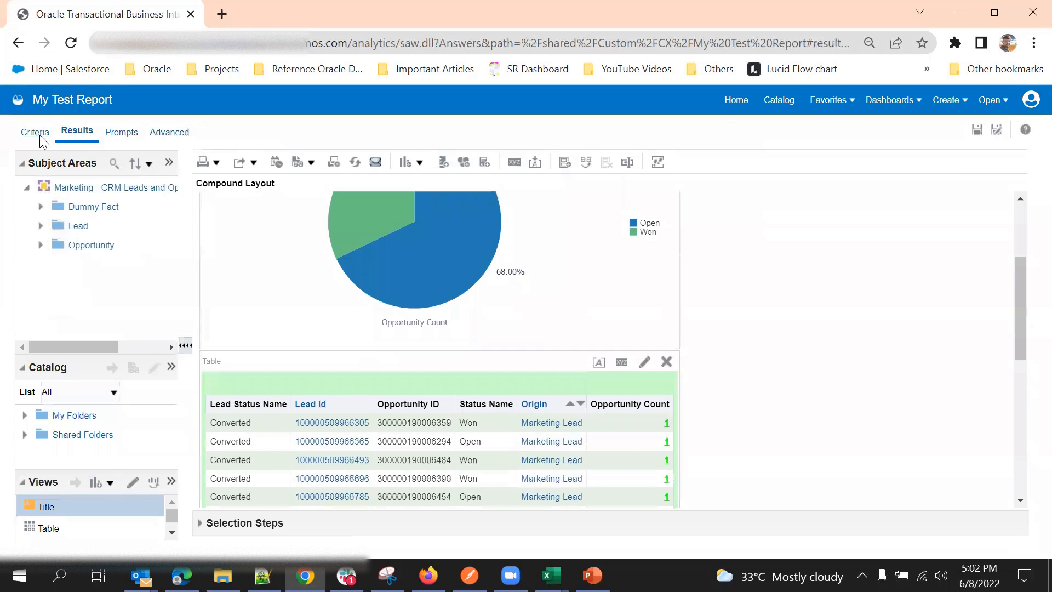
Step: Return to the criteria of My Test Report
{"action": "left_click", "coordinate": [35, 132]}
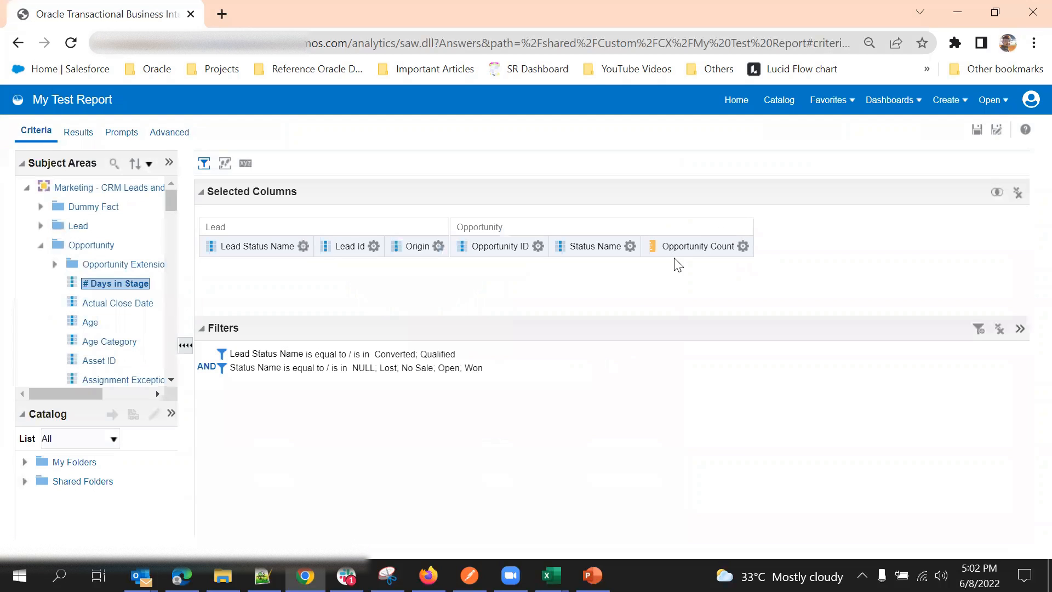
{"action": "left_click", "coordinate": [743, 247]}
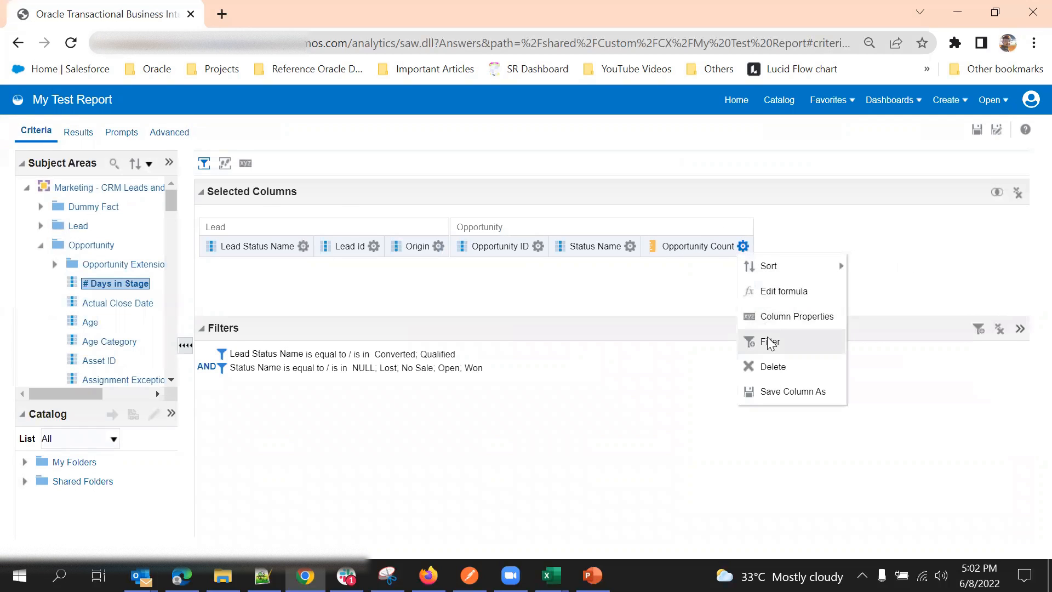
{"action": "left_click", "coordinate": [783, 292]}
{"action": "left_click", "coordinate": [829, 538]}
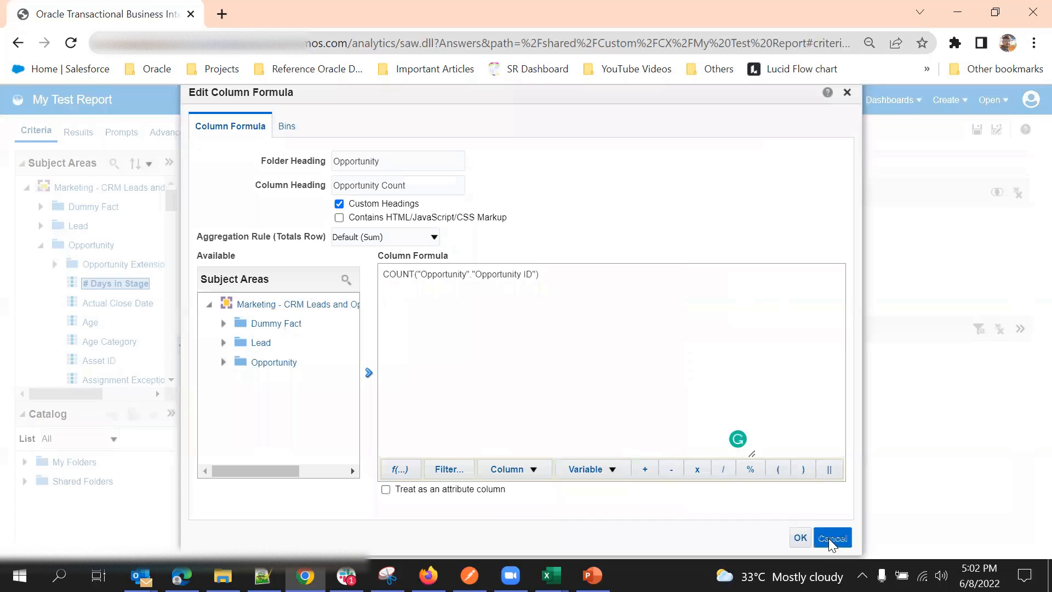
Step: In the interaction properties of Opportunity Count, set the primary interaction for its values to Action Links
{"action": "left_click", "coordinate": [743, 247]}
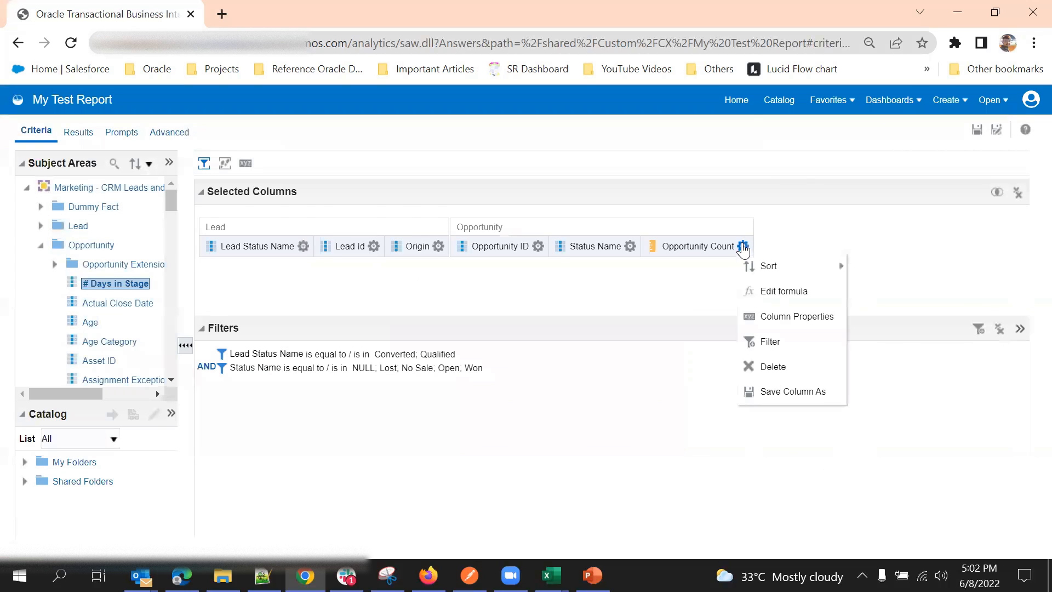
{"action": "left_click", "coordinate": [772, 317]}
{"action": "left_click", "coordinate": [573, 134]}
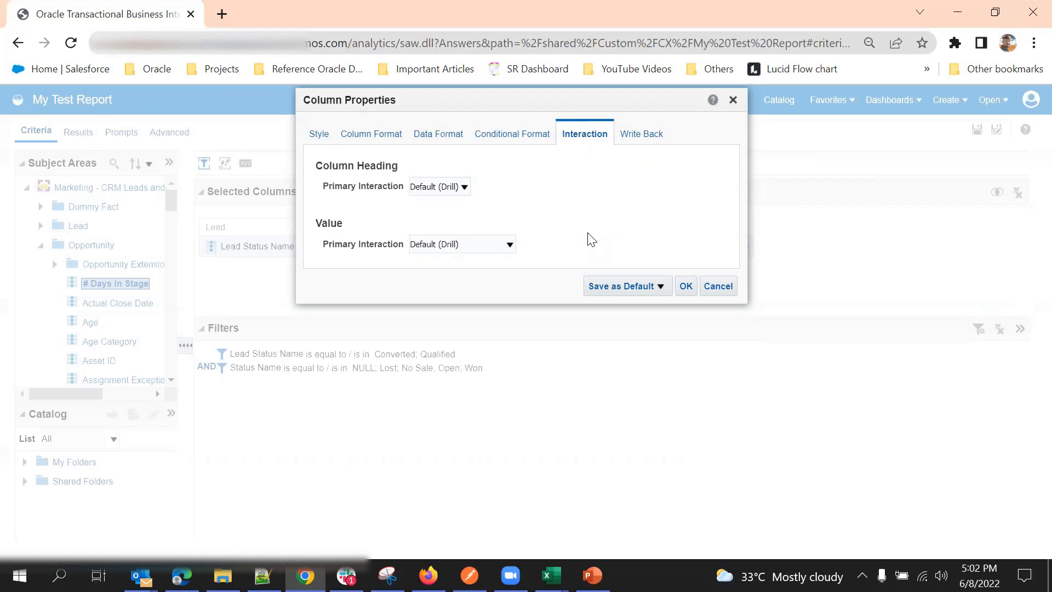
{"action": "left_click", "coordinate": [432, 244]}
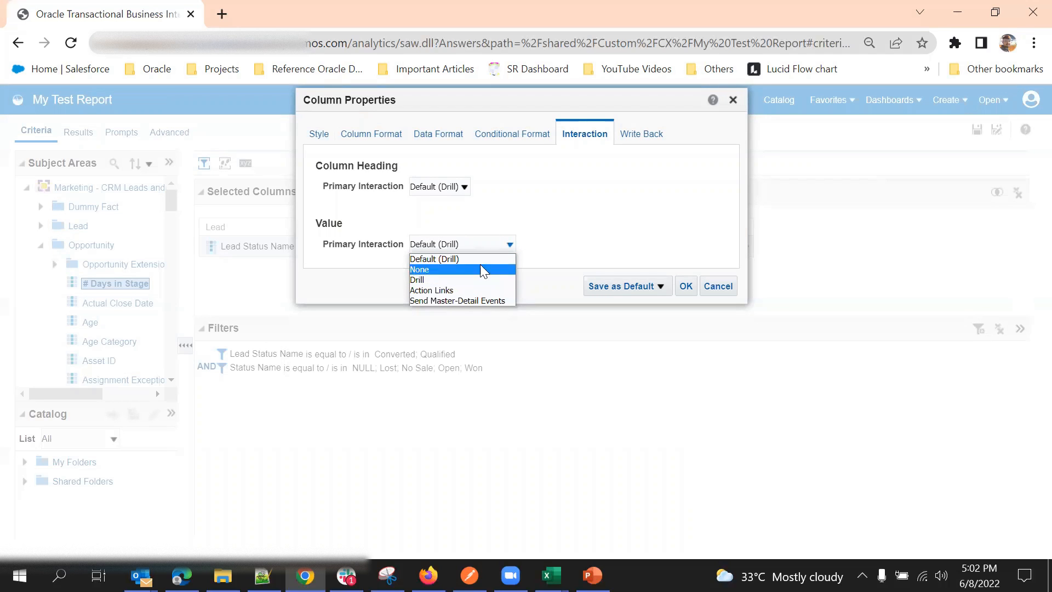
{"action": "left_click", "coordinate": [467, 289]}
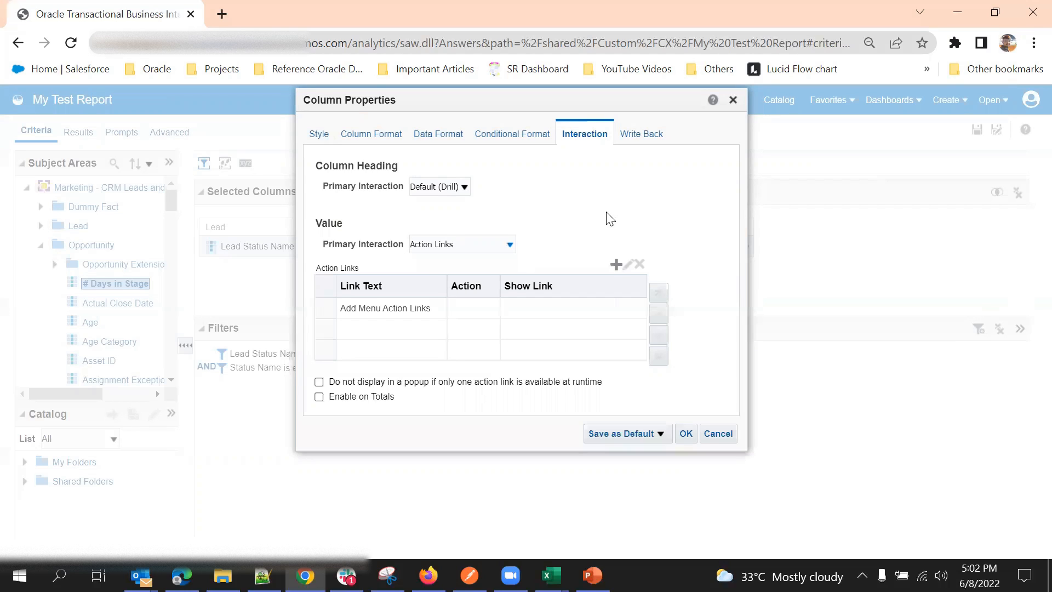
Step: Add a new action link for the Opportunity Count values with the link text Test Link
{"action": "left_click", "coordinate": [615, 265]}
{"action": "left_click", "coordinate": [616, 265]}
{"action": "left_click", "coordinate": [554, 328]}
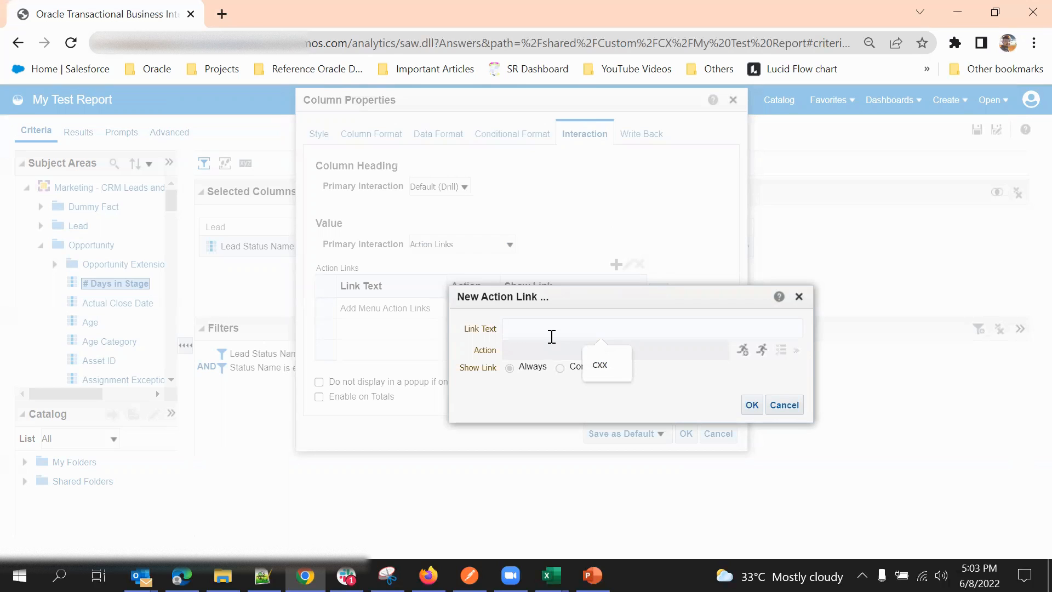
{"action": "type", "text": "Test Link"}
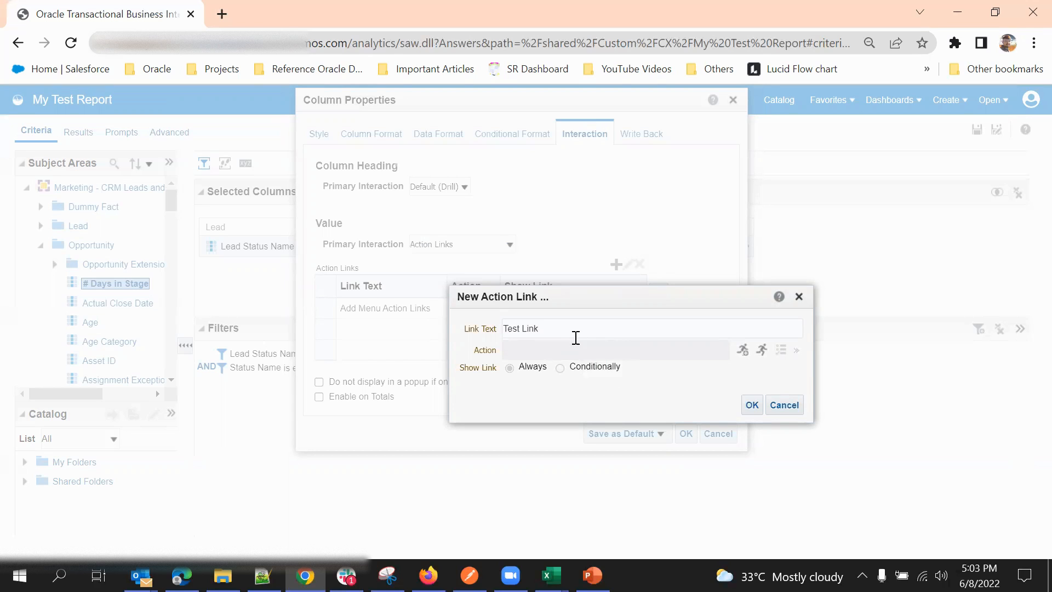
Step: Give the new link a Navigate to a Web Page action with the suggested blogspot.com URL and apply the link and column properties
{"action": "left_click", "coordinate": [743, 352]}
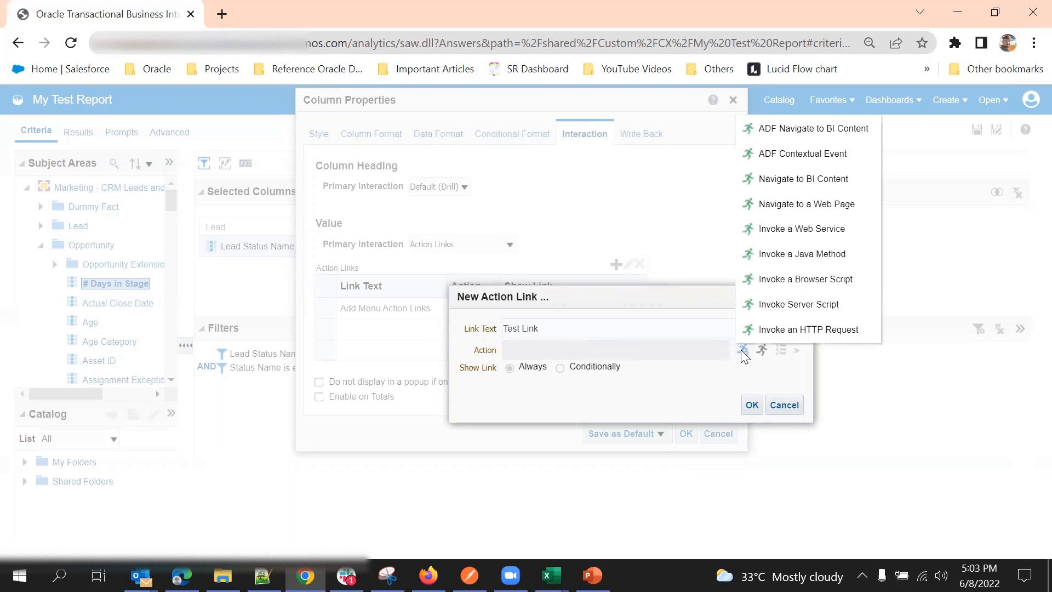
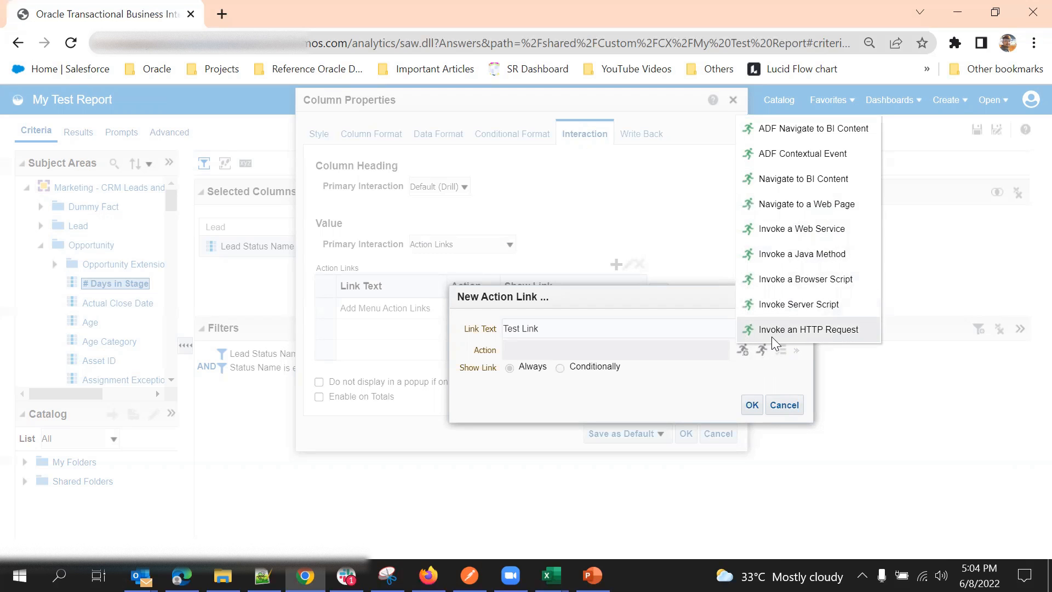
{"action": "left_click", "coordinate": [817, 213]}
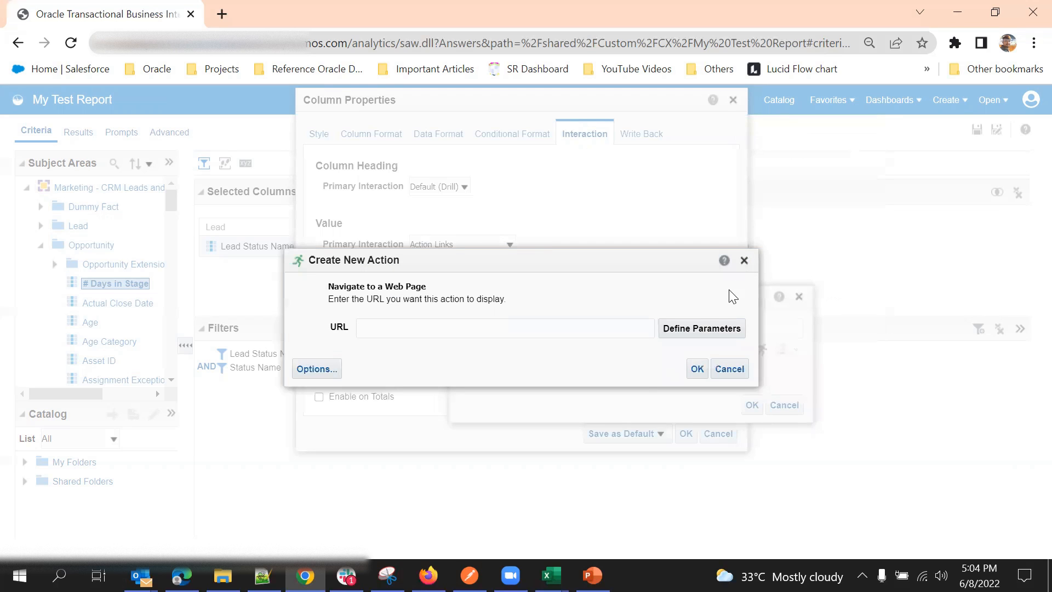
{"action": "left_click", "coordinate": [492, 330]}
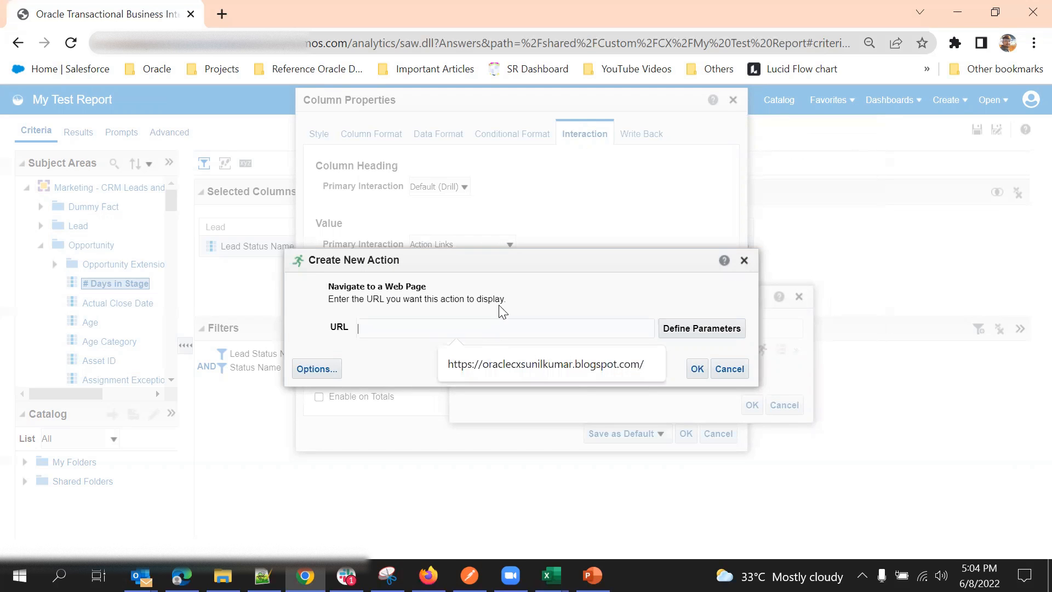
{"action": "left_click", "coordinate": [544, 357]}
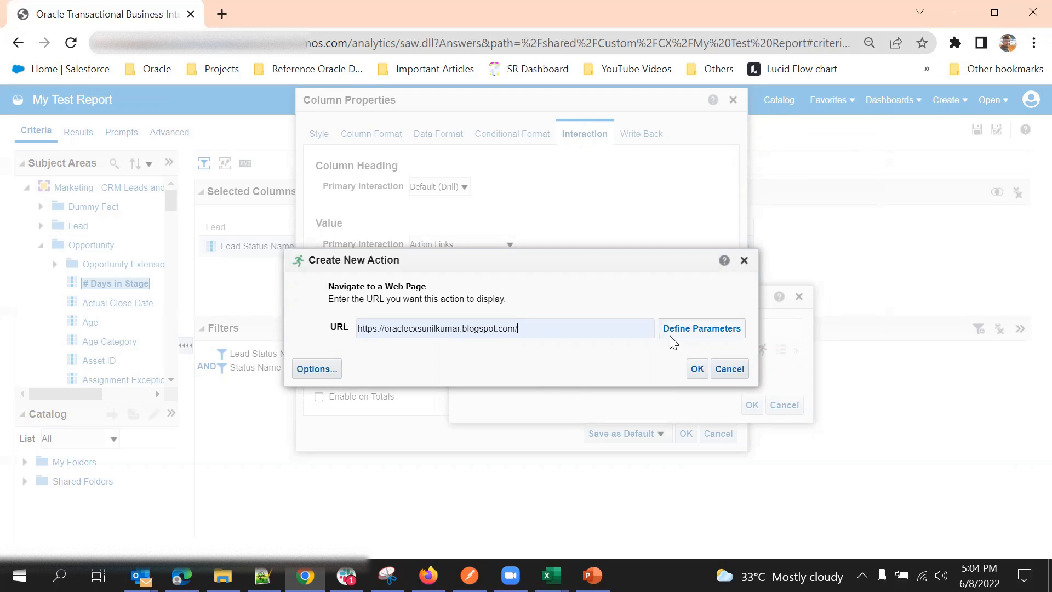
{"action": "left_click", "coordinate": [697, 371]}
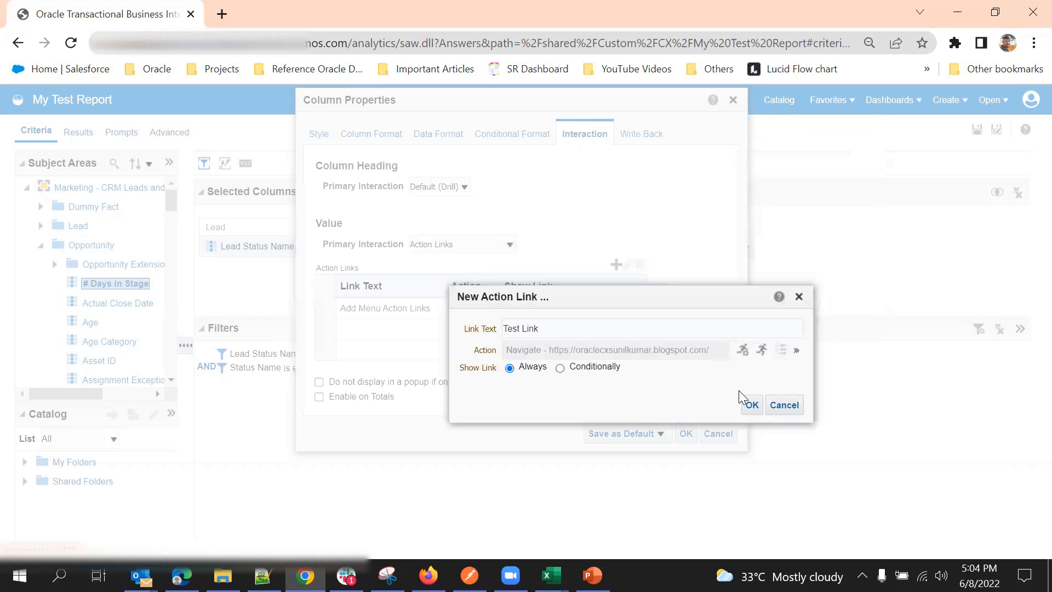
{"action": "left_click", "coordinate": [751, 405]}
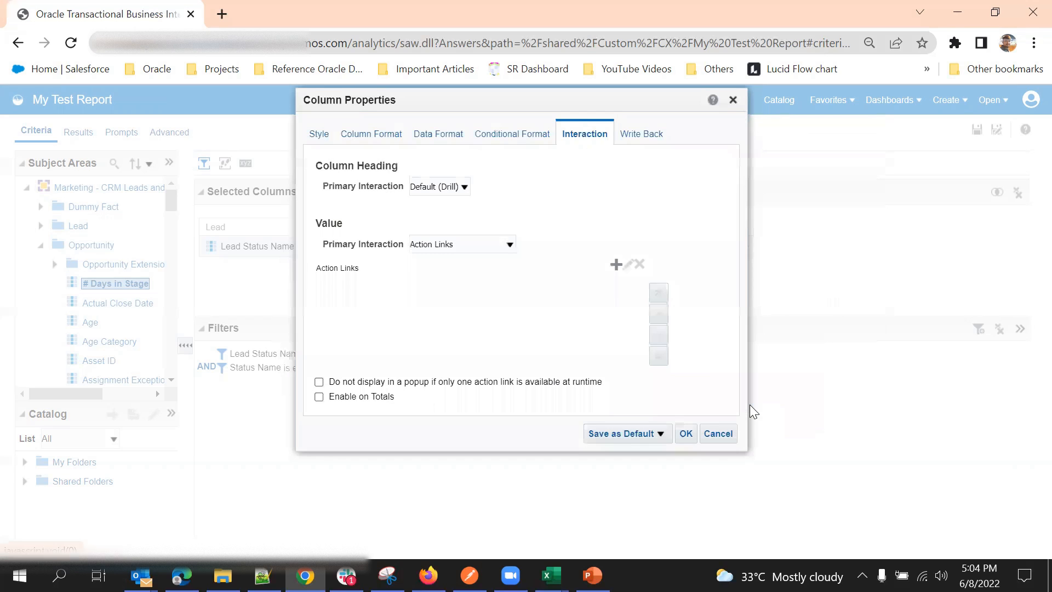
{"action": "left_click", "coordinate": [686, 433]}
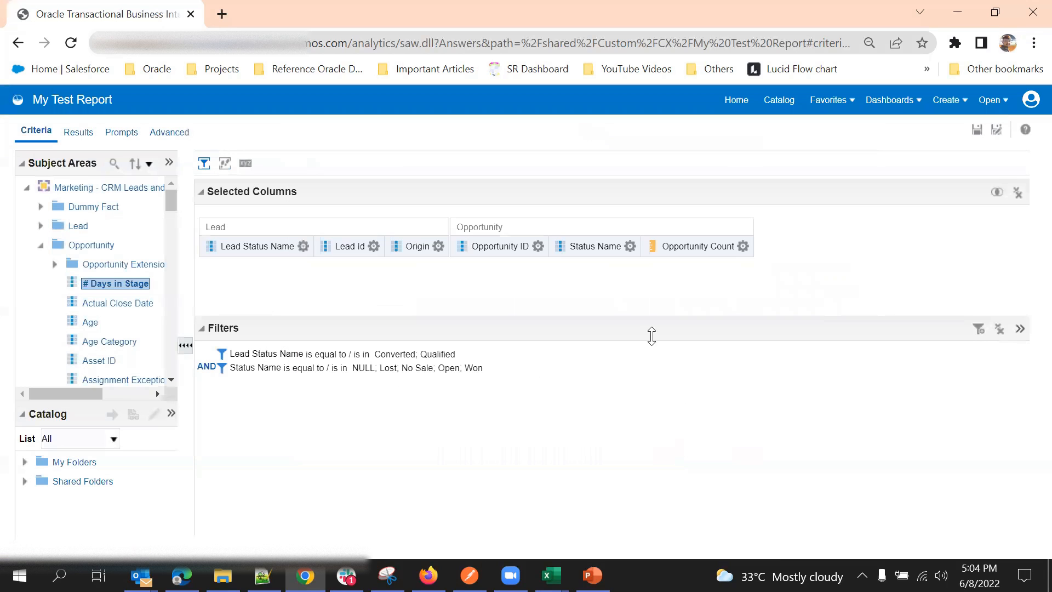
Step: Test the Test Link action from an Opportunity Count value in the results table and return to the report's table
{"action": "left_click", "coordinate": [76, 137]}
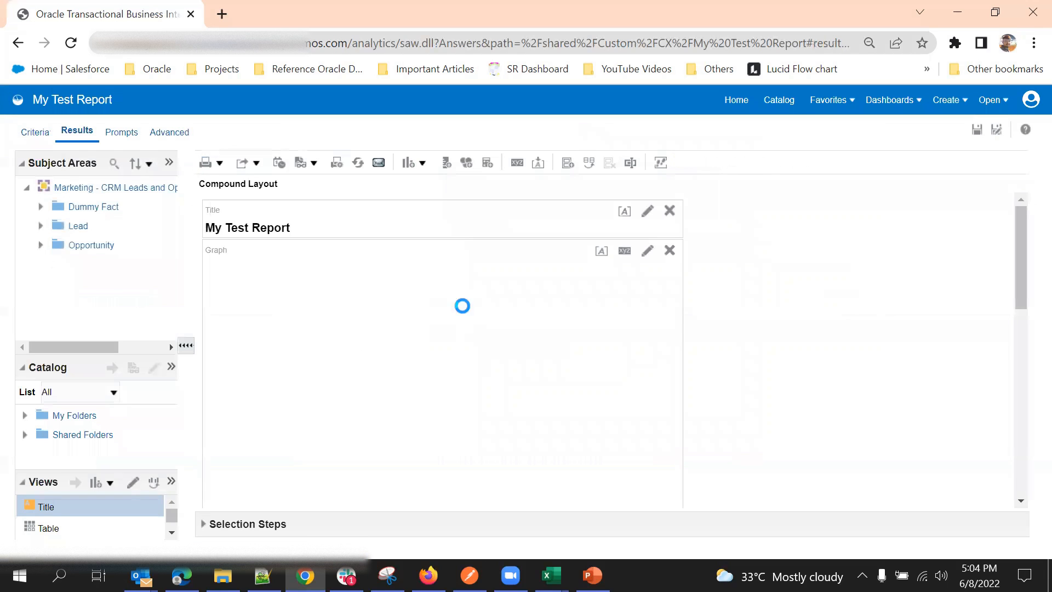
{"action": "scroll", "coordinate": [688, 348], "scroll_direction": "down", "scroll_amount": 8}
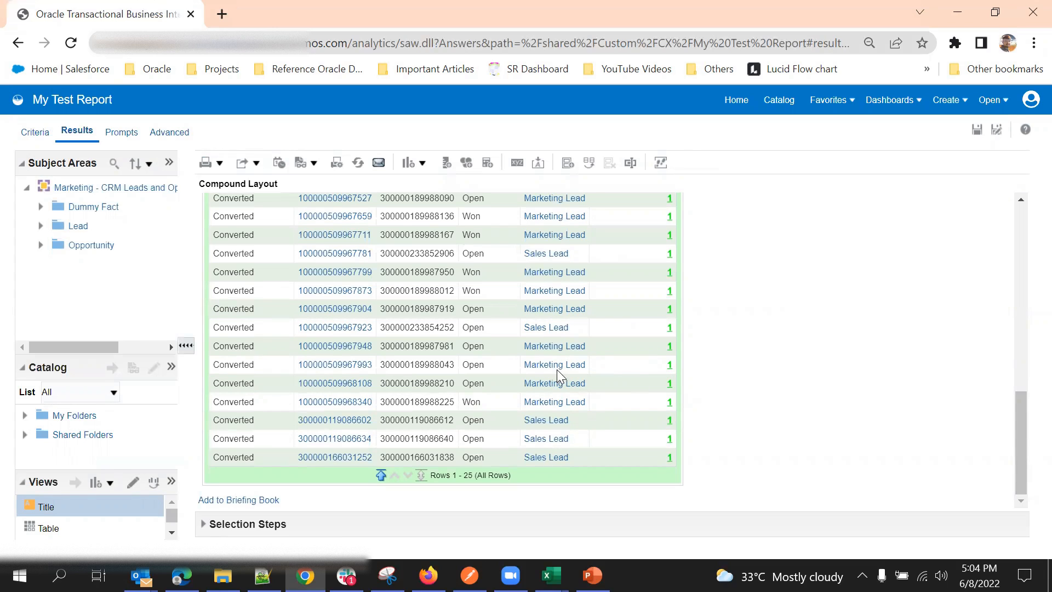
{"action": "left_click", "coordinate": [669, 370]}
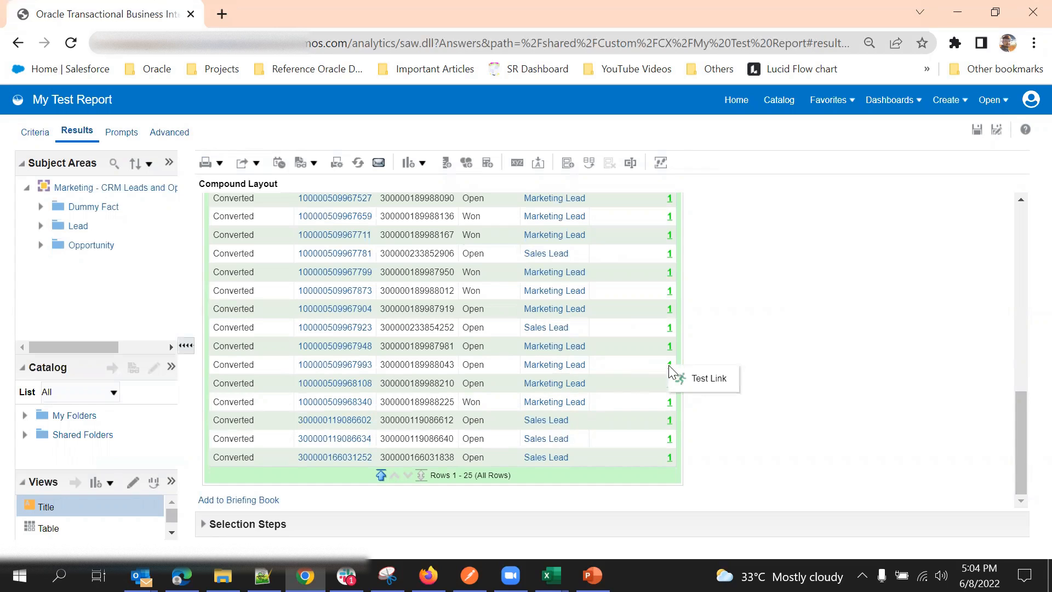
{"action": "left_click", "coordinate": [708, 379]}
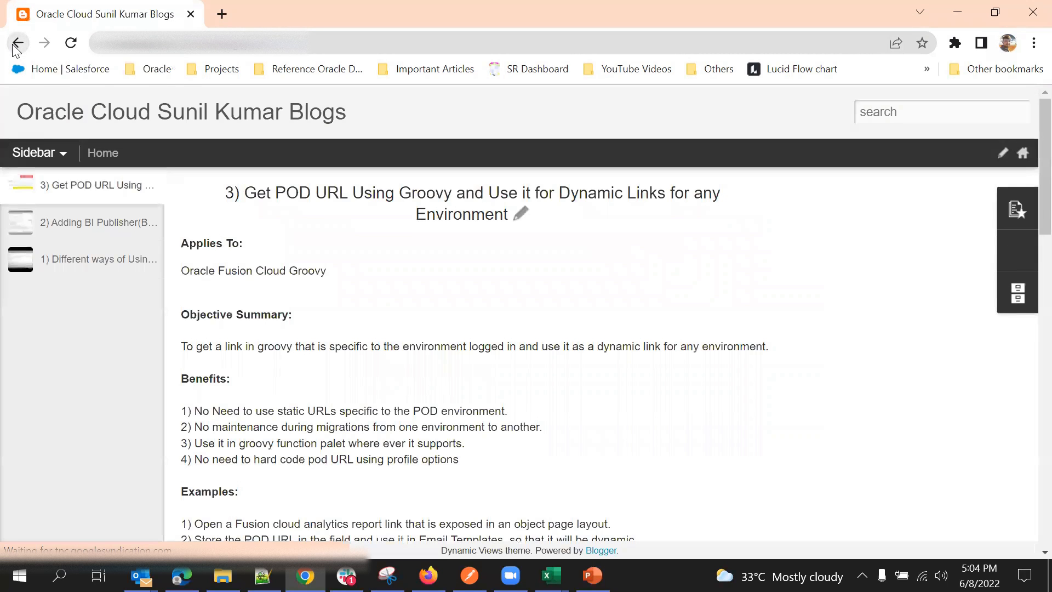
{"action": "left_click", "coordinate": [17, 44]}
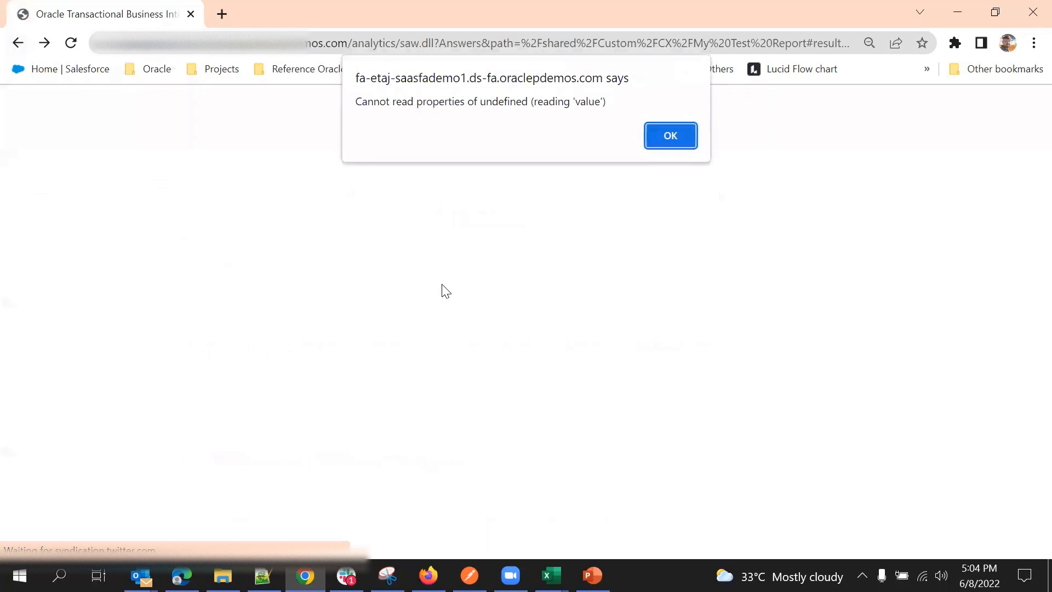
{"action": "left_click", "coordinate": [668, 136]}
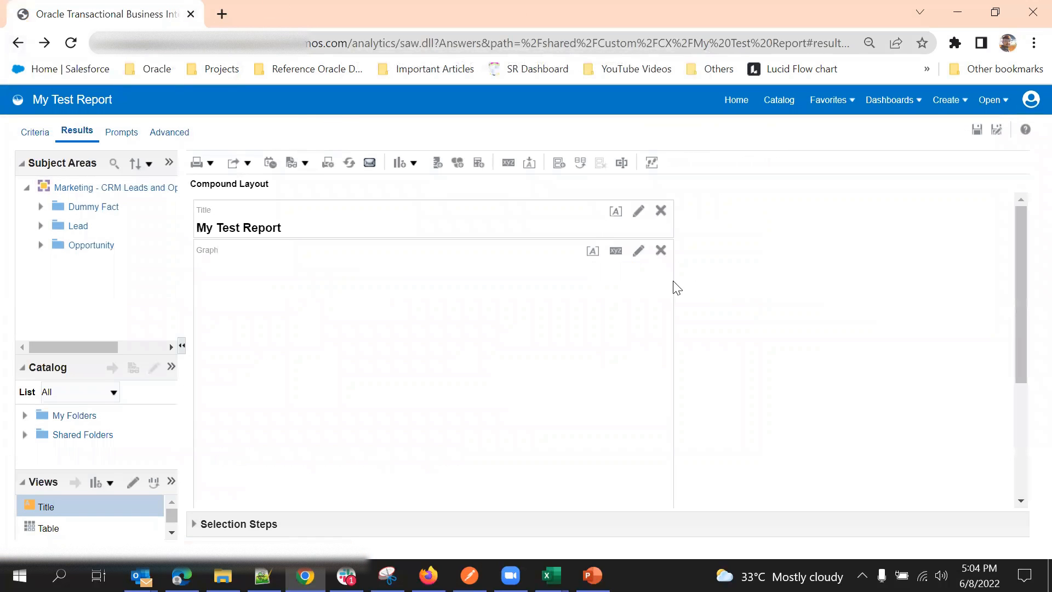
{"action": "scroll", "coordinate": [758, 266], "scroll_direction": "down", "scroll_amount": 5}
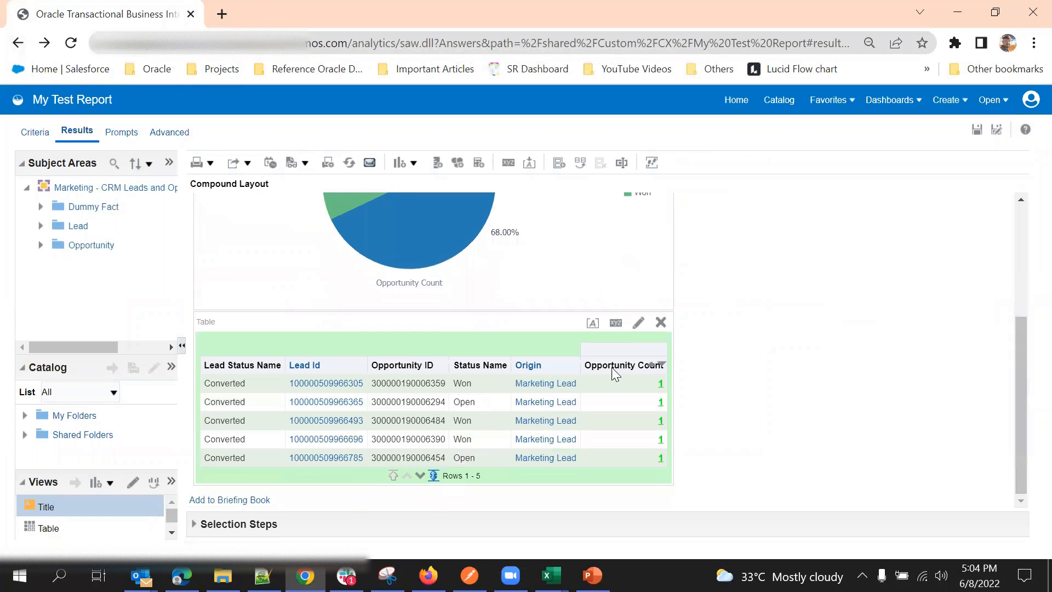
Step: Edit the Test Link action of Opportunity Count, enabling Open In New Window in its action options, and save the action link
{"action": "left_click", "coordinate": [49, 134]}
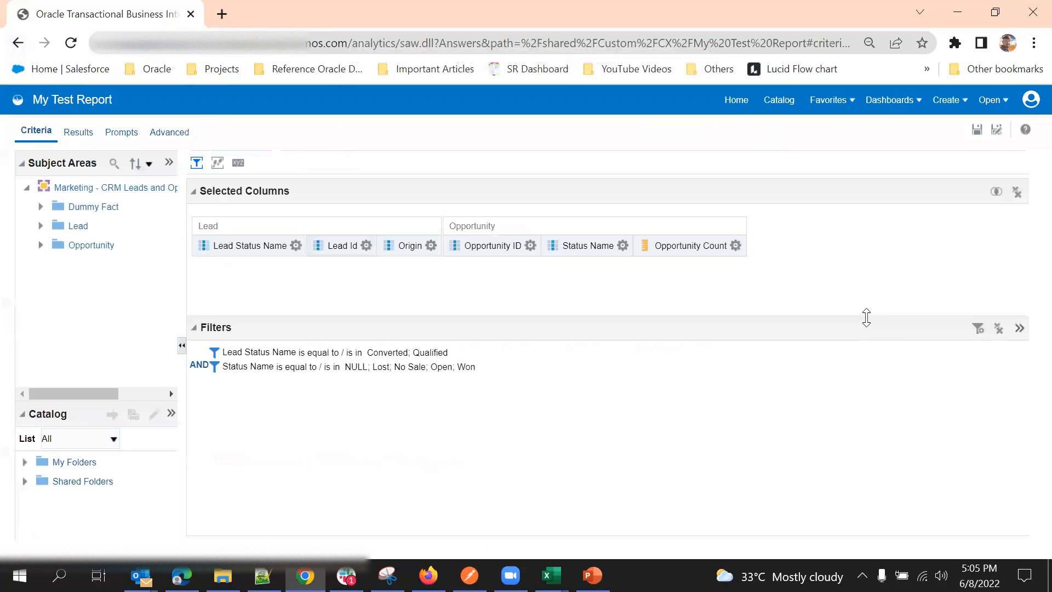
{"action": "left_click", "coordinate": [736, 246]}
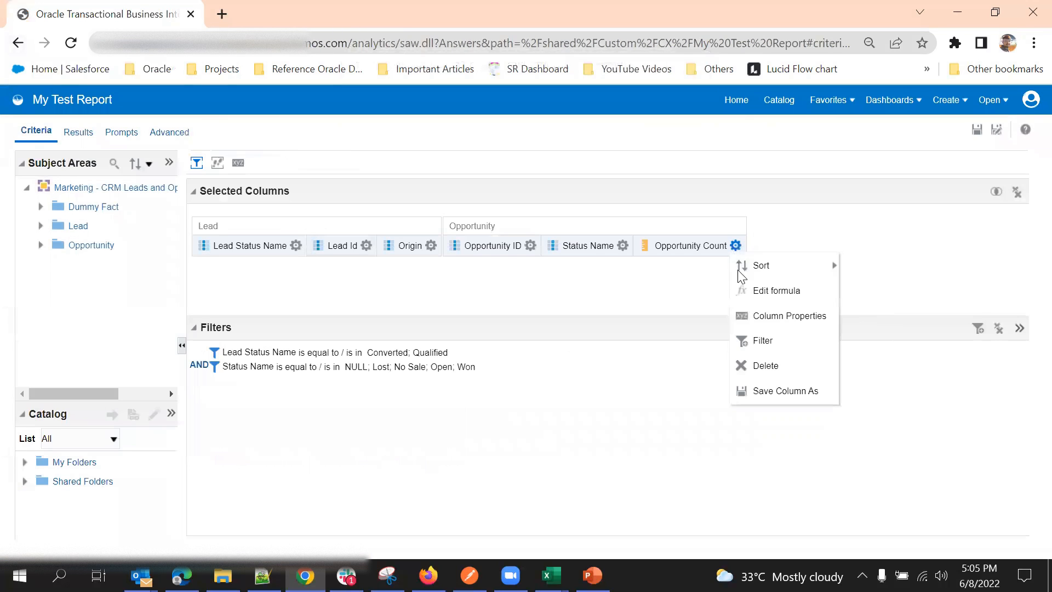
{"action": "left_click", "coordinate": [778, 317]}
{"action": "left_click", "coordinate": [585, 134]}
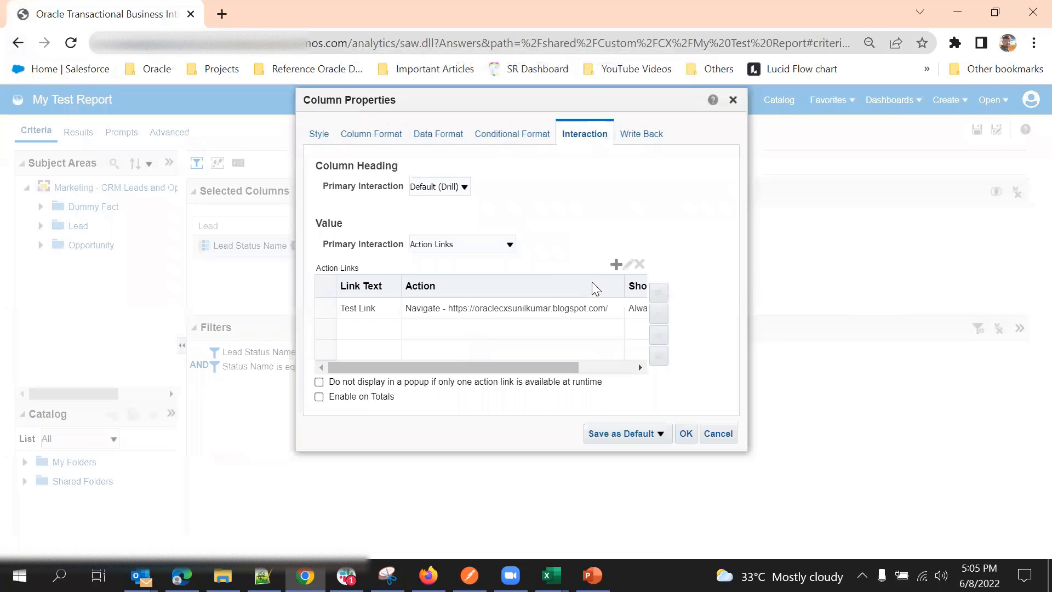
{"action": "left_click", "coordinate": [590, 301]}
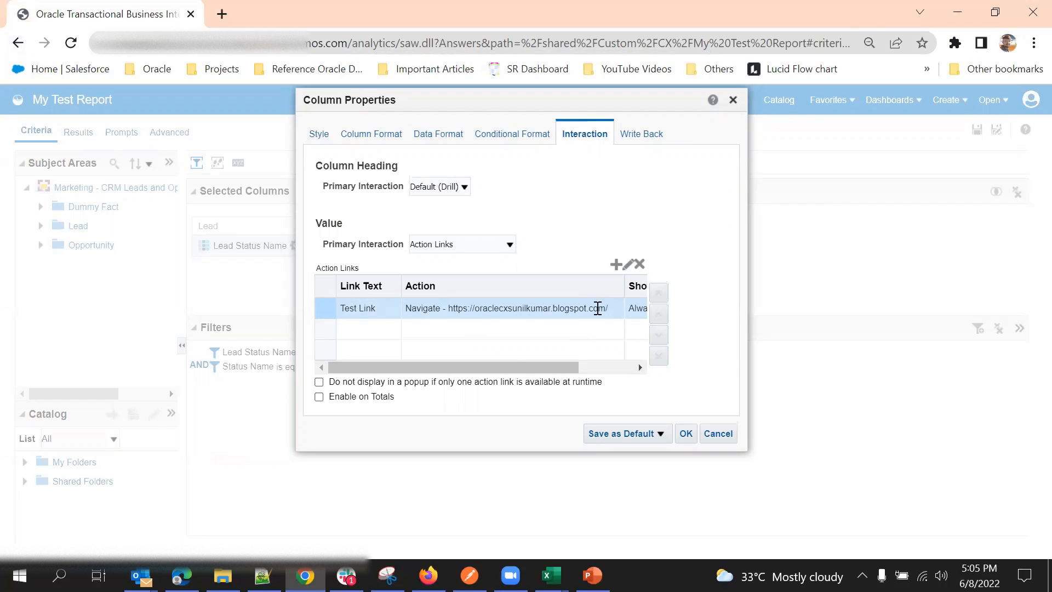
{"action": "left_click", "coordinate": [626, 265]}
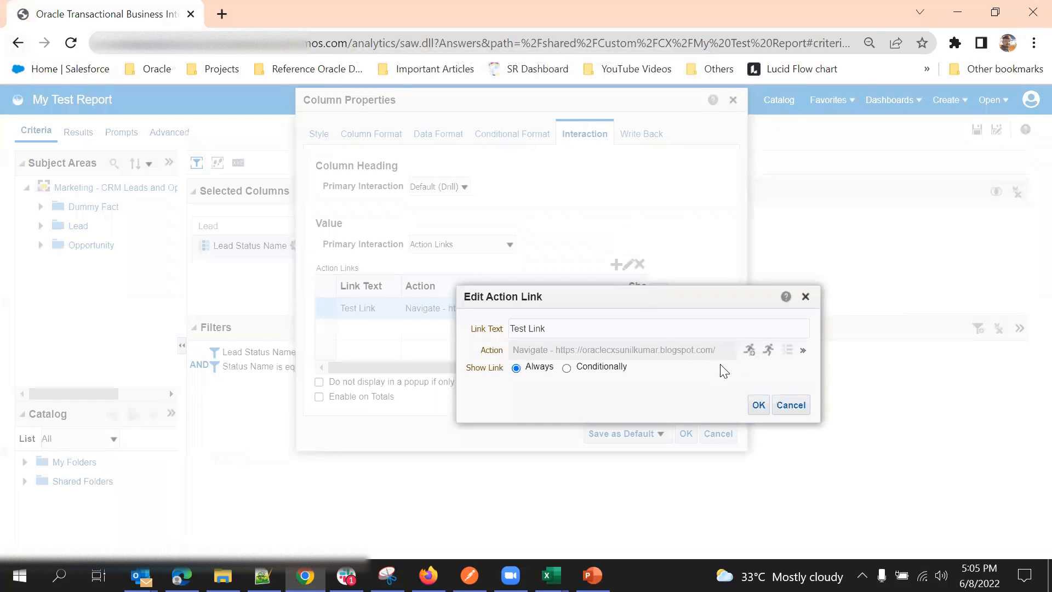
{"action": "left_click", "coordinate": [804, 350]}
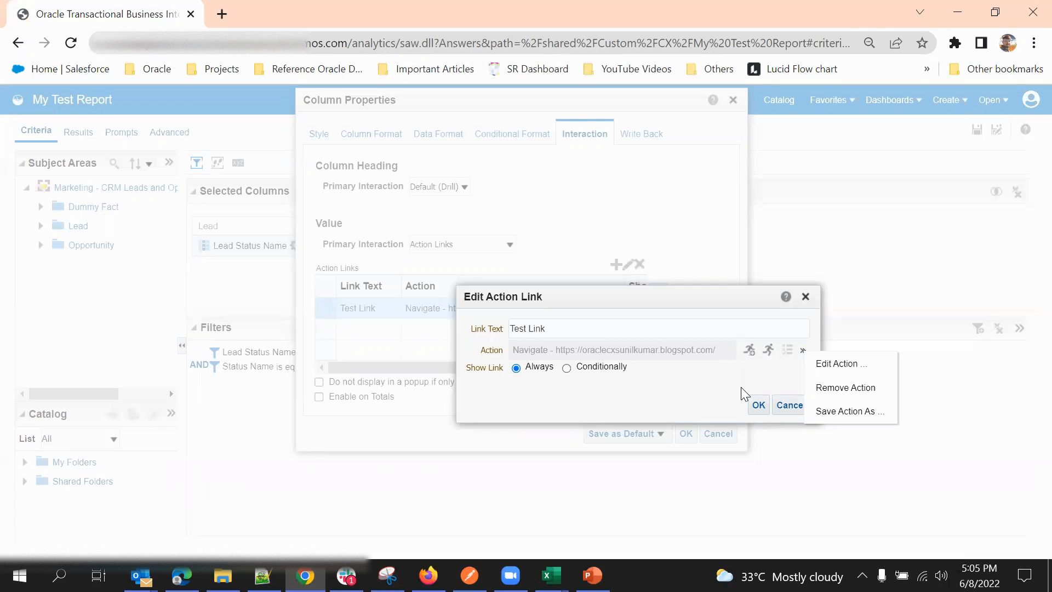
{"action": "left_click", "coordinate": [855, 366]}
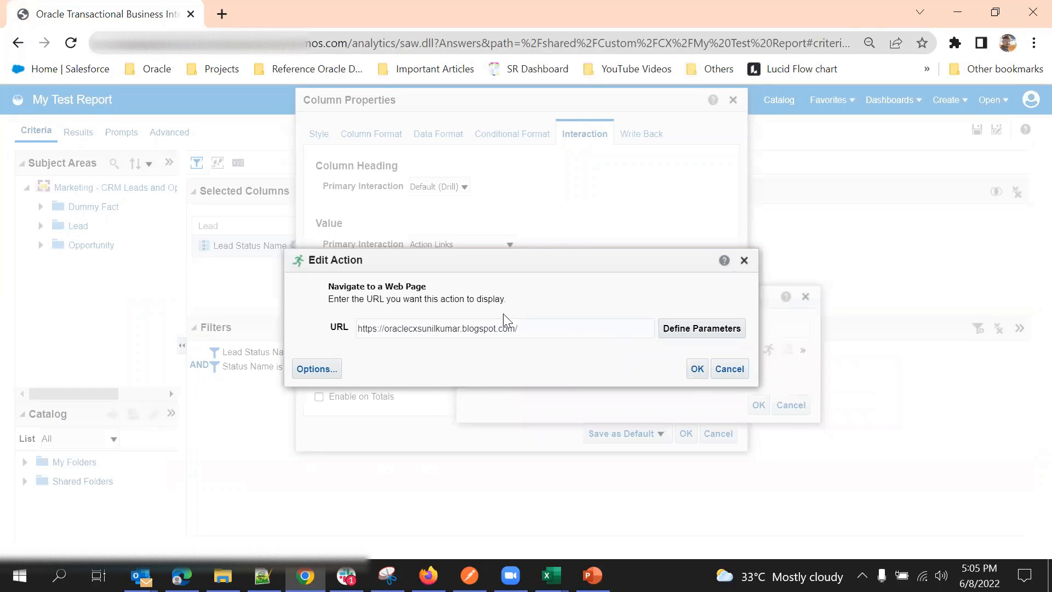
{"action": "left_click", "coordinate": [314, 369]}
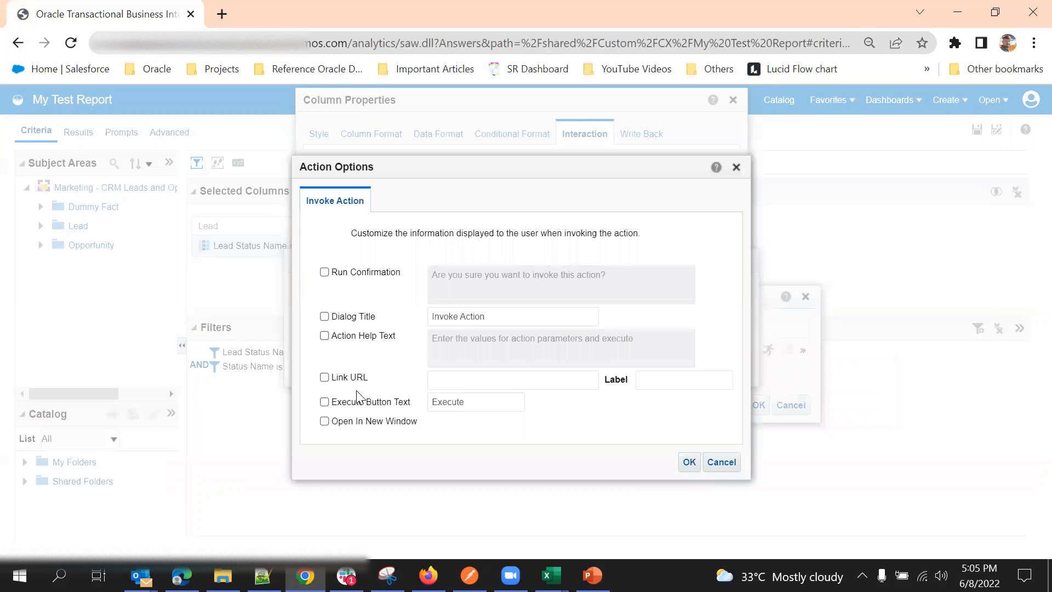
{"action": "left_click", "coordinate": [325, 421]}
{"action": "left_click", "coordinate": [687, 463]}
{"action": "left_click", "coordinate": [698, 368]}
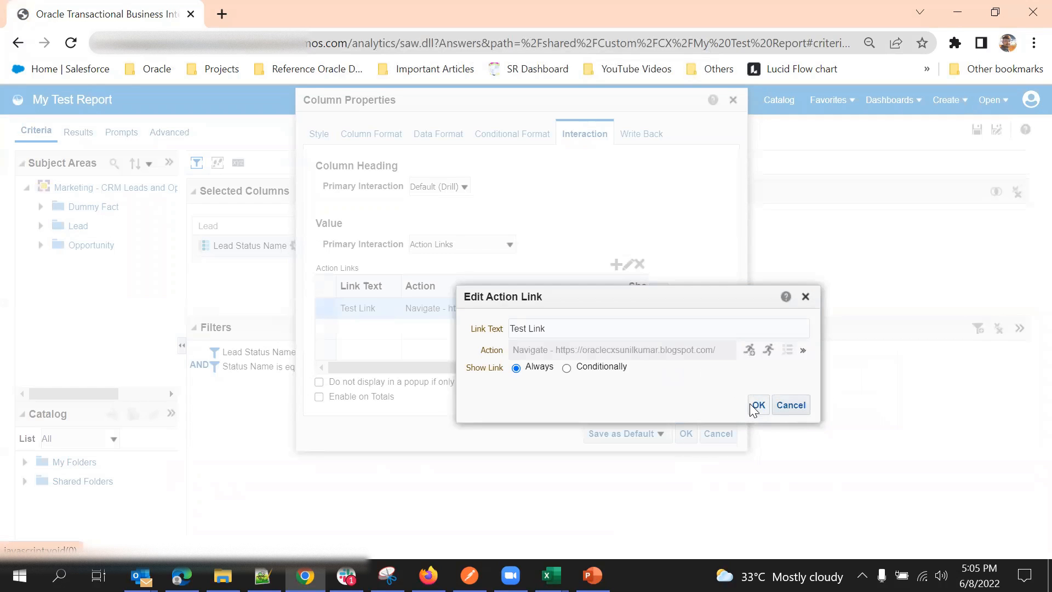
{"action": "left_click", "coordinate": [757, 405]}
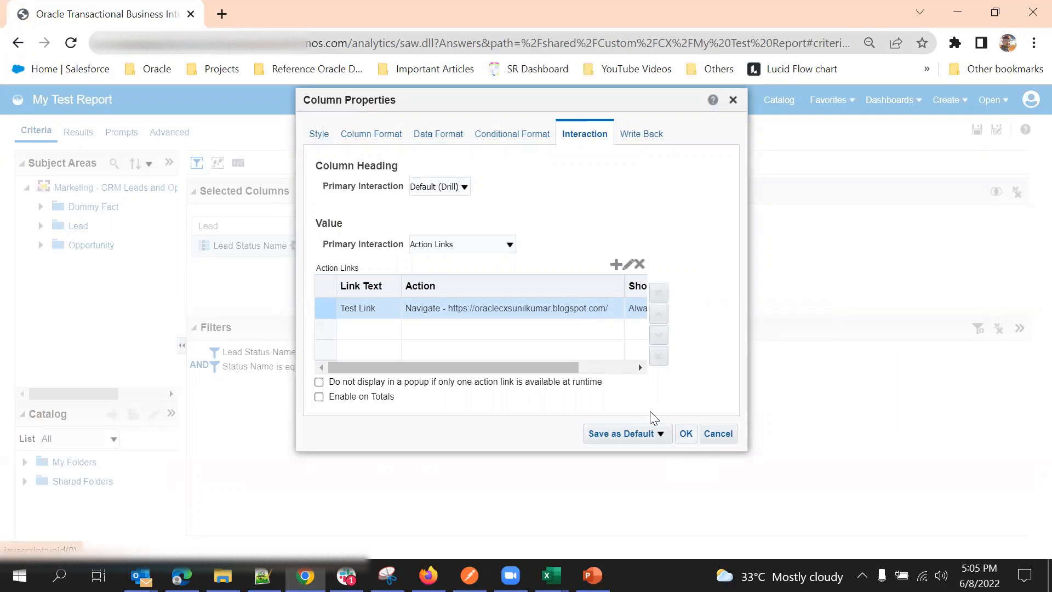
Step: Toggle Run Confirmation on and off in the Test Link action's options, save the link, and apply the Opportunity Count column properties
{"action": "left_click", "coordinate": [627, 264]}
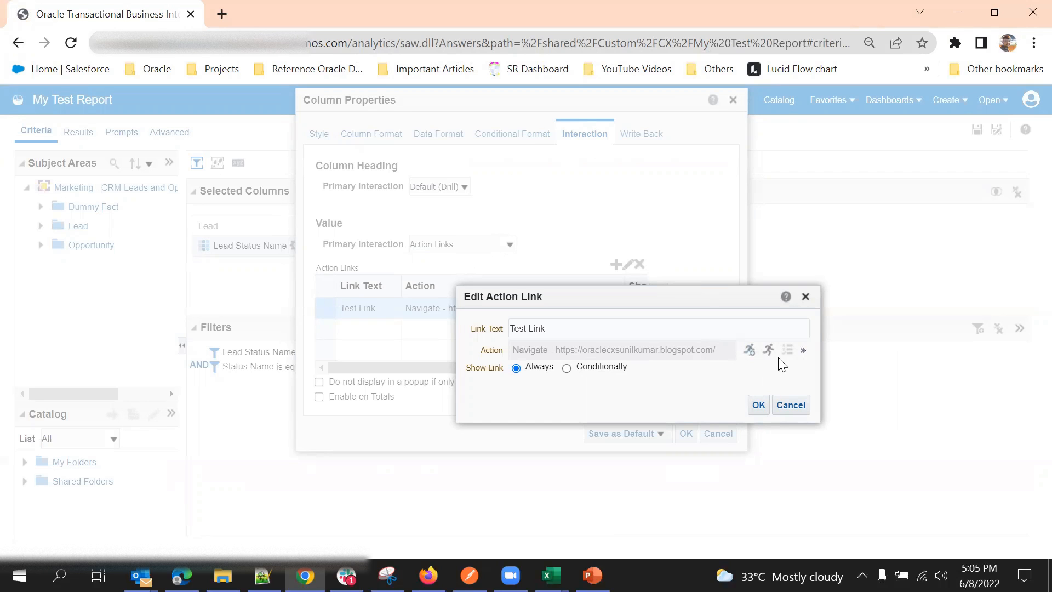
{"action": "left_click", "coordinate": [807, 351]}
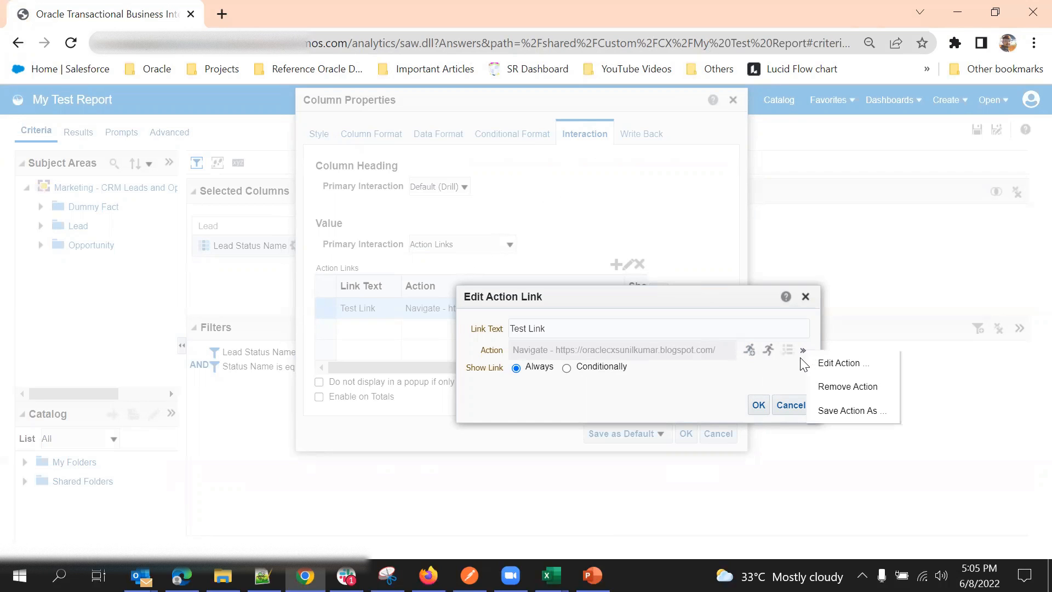
{"action": "left_click", "coordinate": [843, 371]}
{"action": "left_click", "coordinate": [319, 368]}
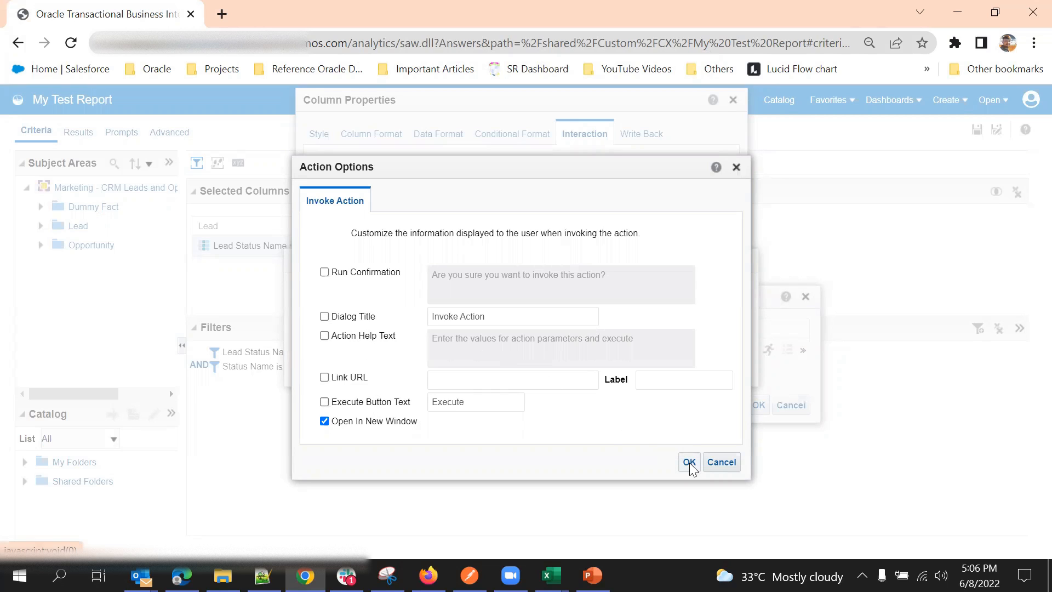
{"action": "left_click", "coordinate": [324, 272]}
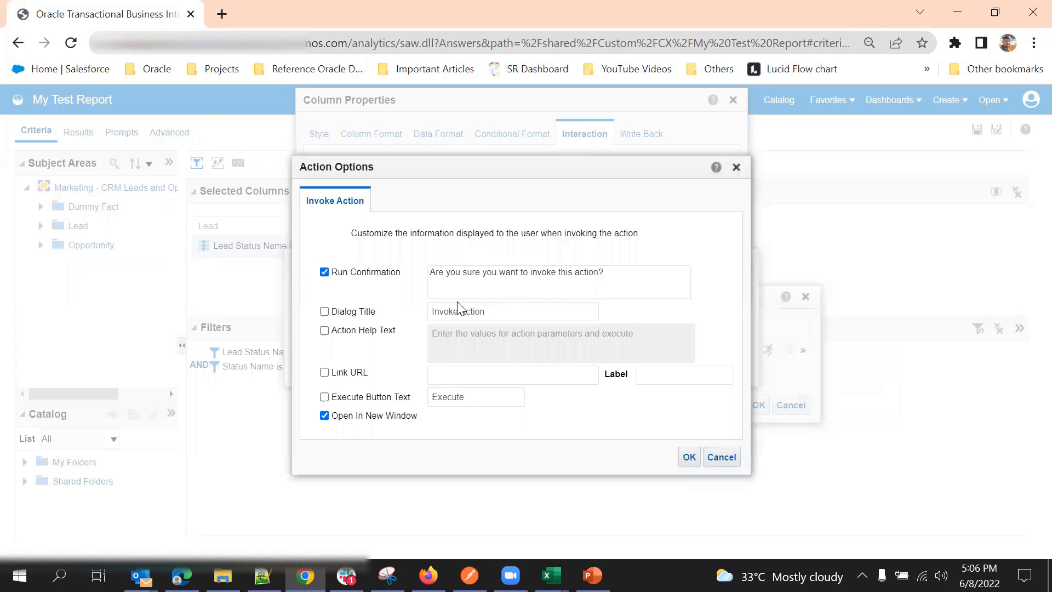
{"action": "left_click", "coordinate": [331, 274]}
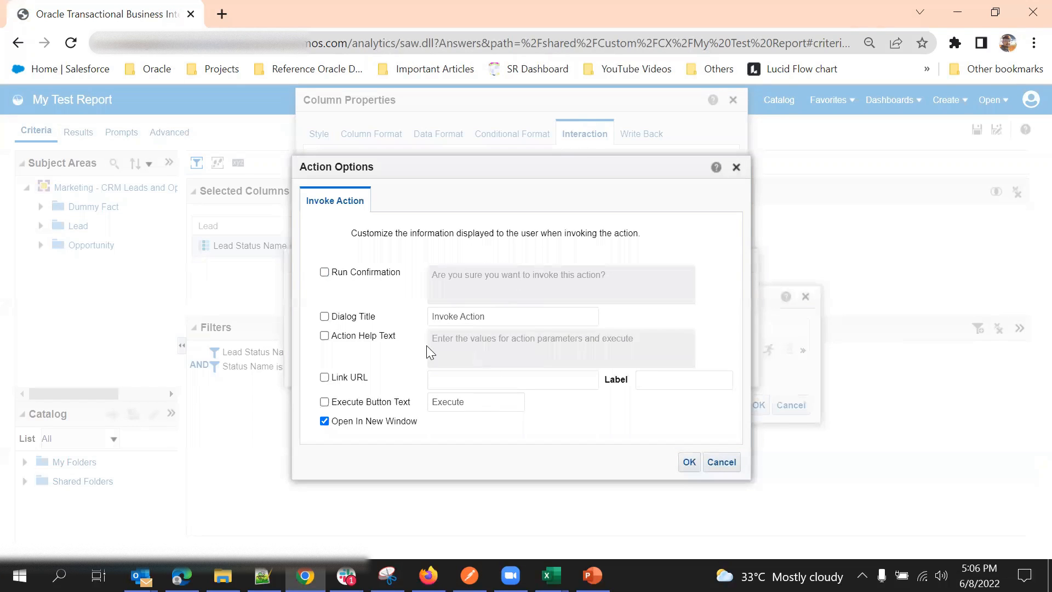
{"action": "left_click", "coordinate": [691, 461]}
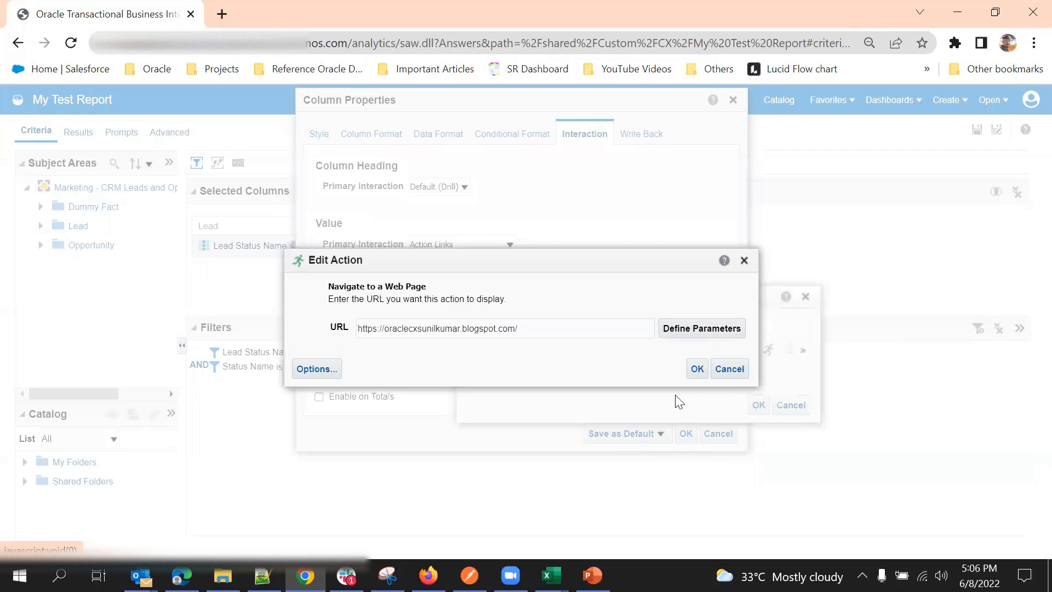
{"action": "left_click", "coordinate": [695, 370]}
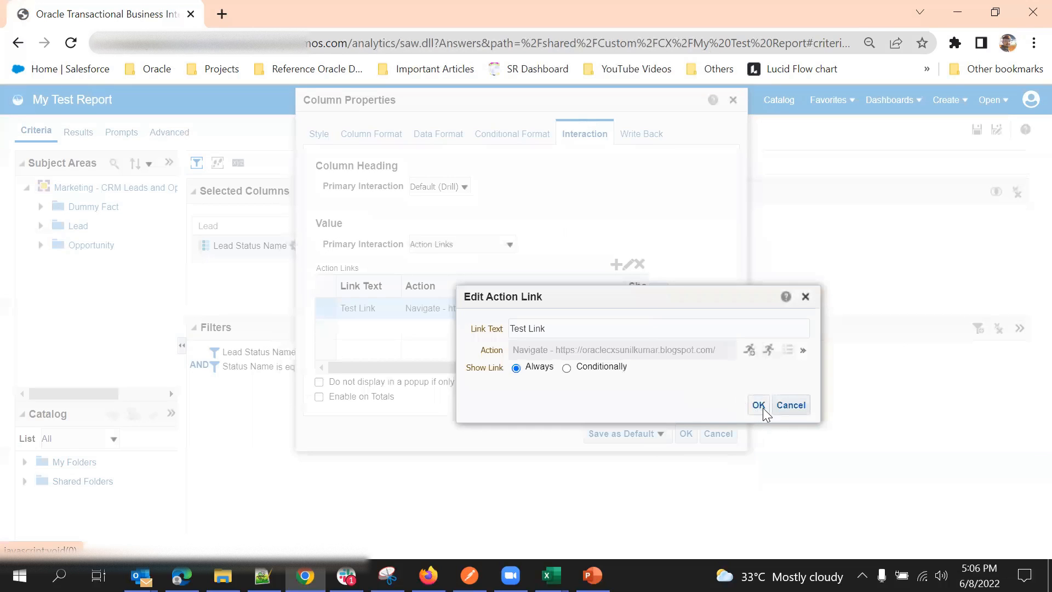
{"action": "left_click", "coordinate": [762, 406]}
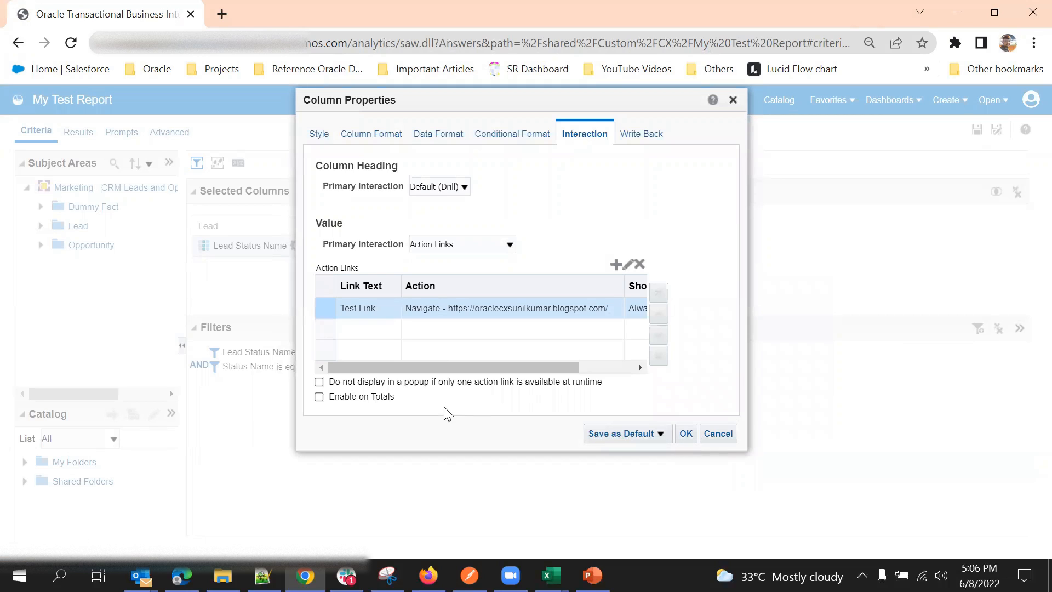
{"action": "left_click", "coordinate": [689, 435]}
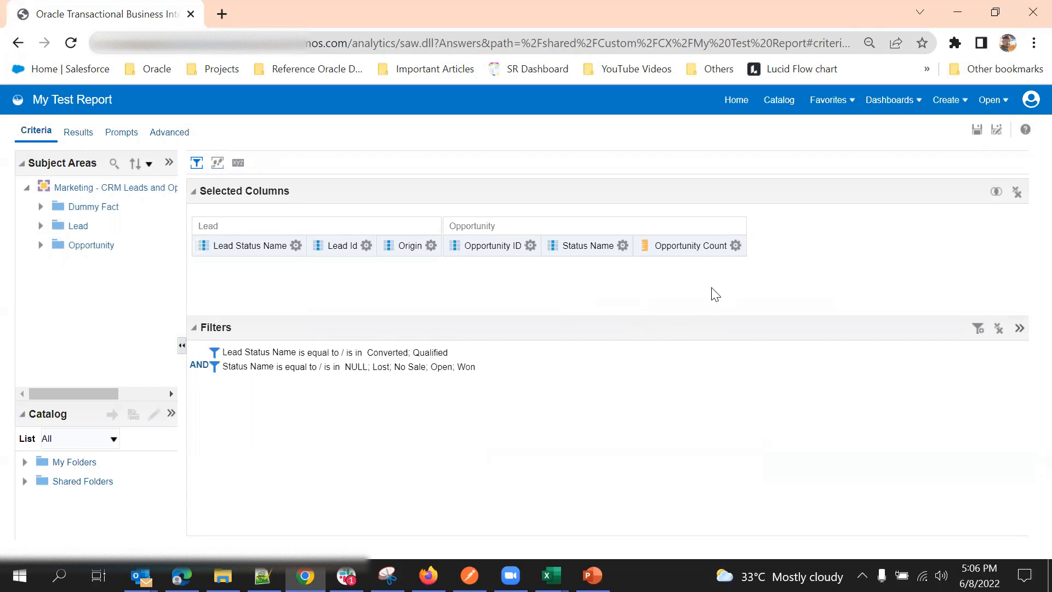
Step: Look at the Write Back settings in the Opportunity Count column properties and leave without saving changes
{"action": "left_click", "coordinate": [736, 246]}
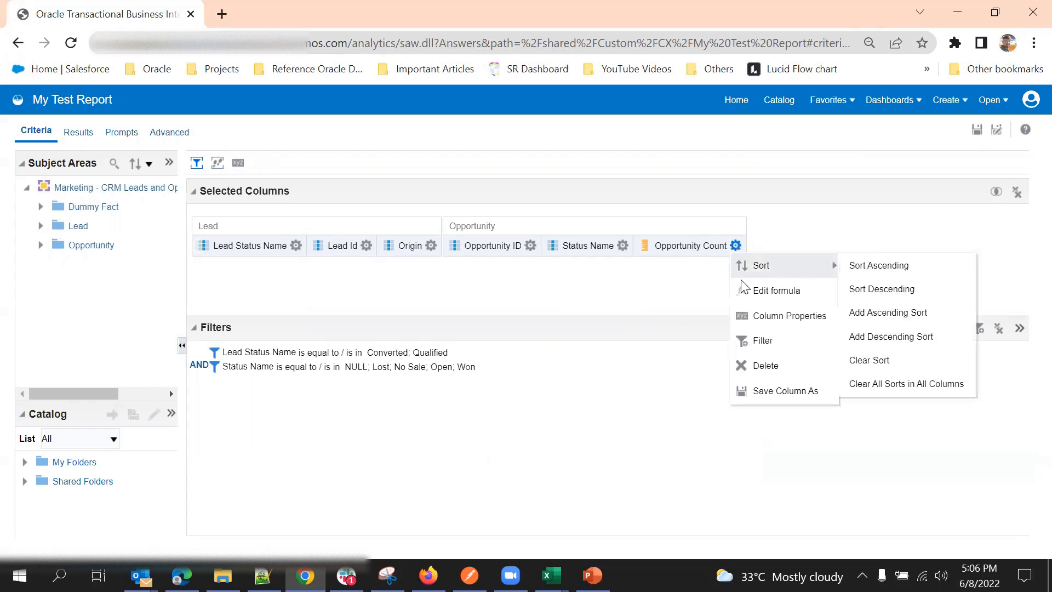
{"action": "left_click", "coordinate": [758, 317]}
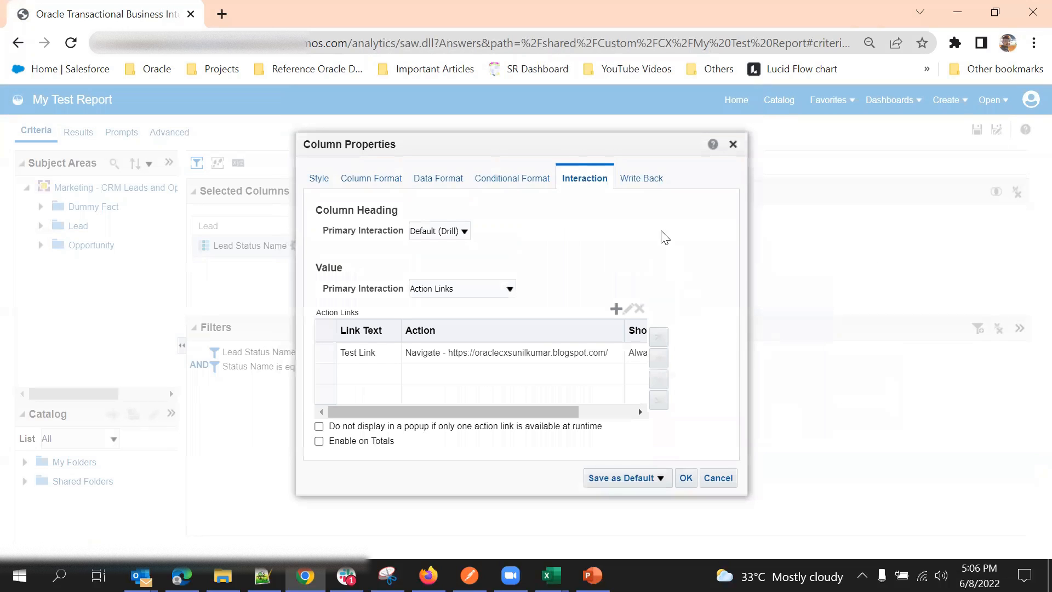
{"action": "left_click", "coordinate": [649, 182]}
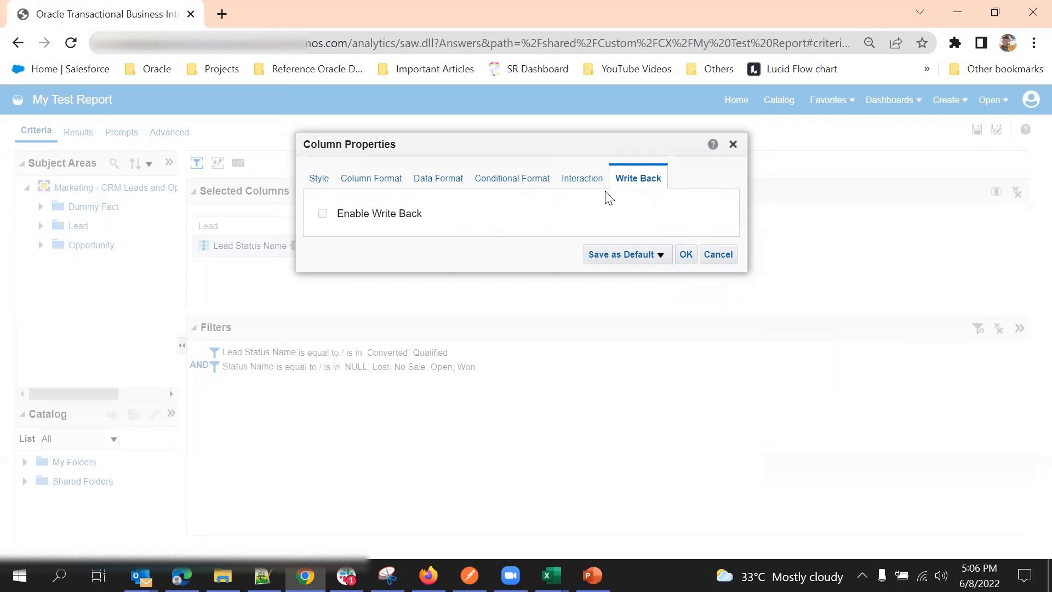
{"action": "left_click", "coordinate": [718, 255]}
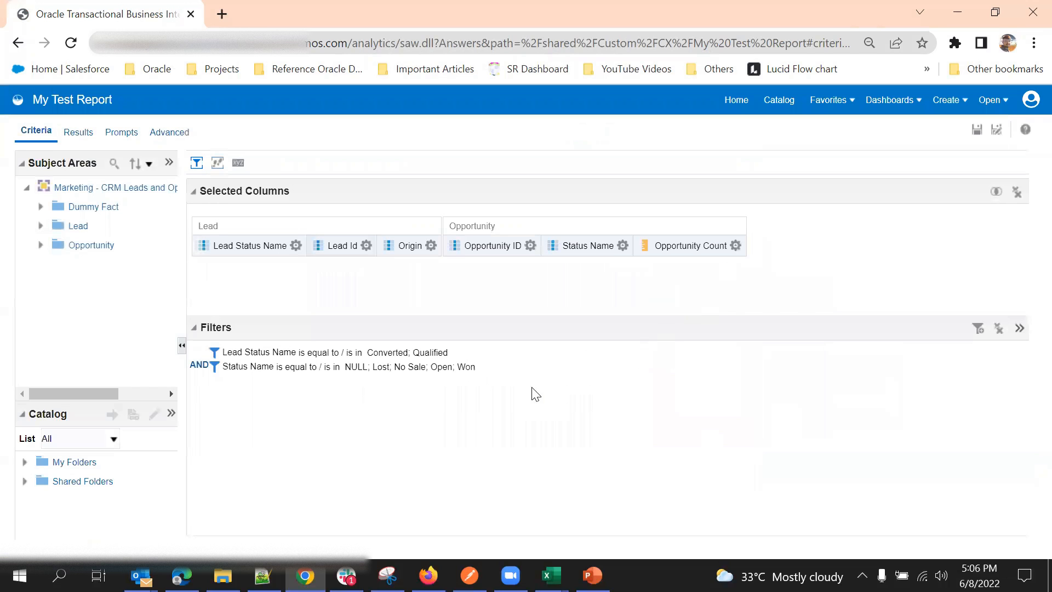
{"action": "left_click", "coordinate": [736, 245]}
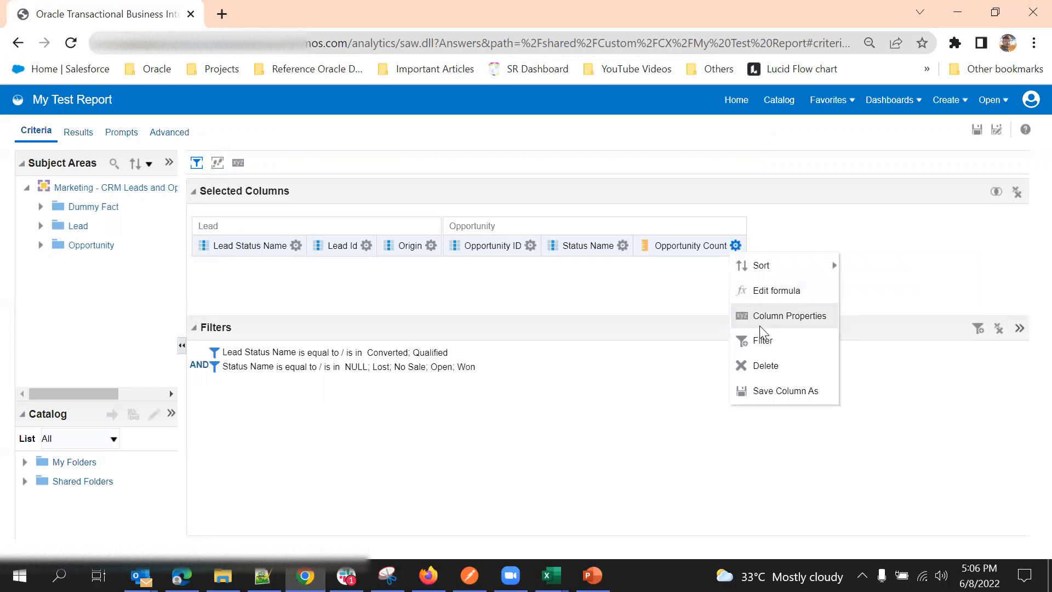
{"action": "left_click", "coordinate": [682, 289]}
{"action": "left_click", "coordinate": [737, 247]}
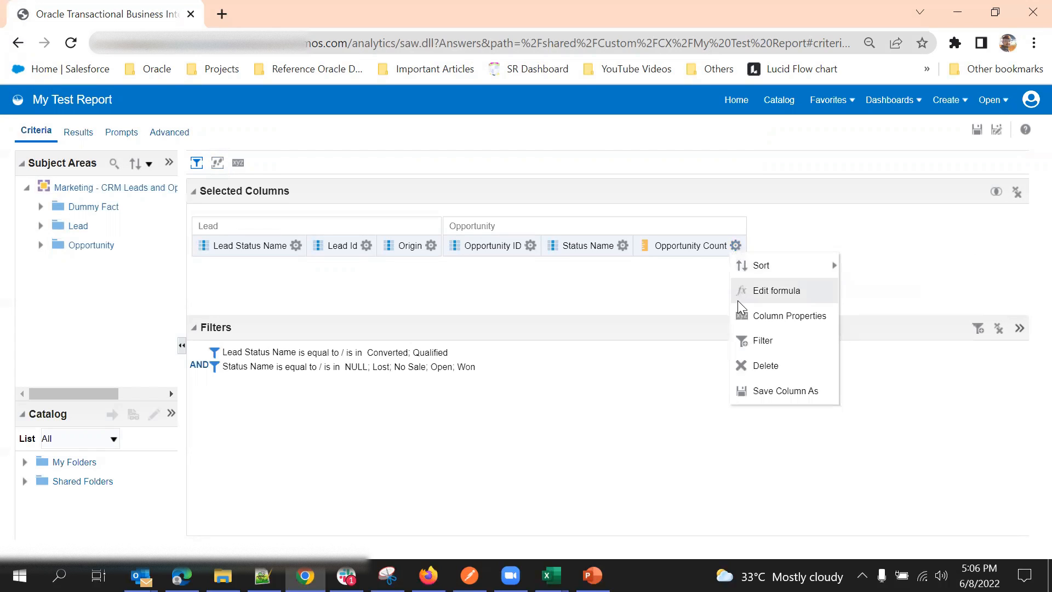
{"action": "left_click", "coordinate": [637, 308]}
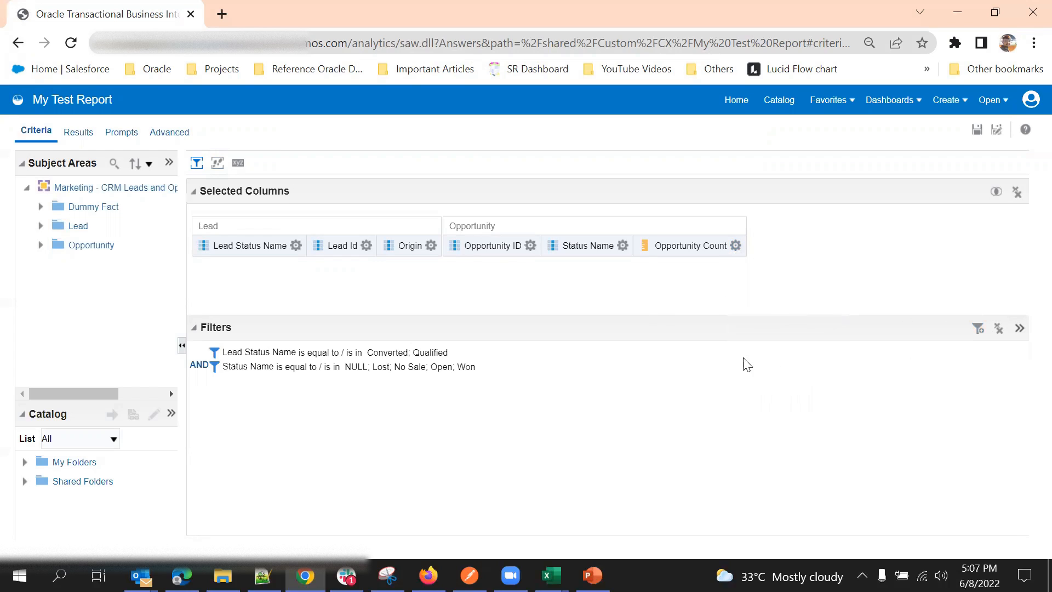
Step: Add a filter on the Opportunity Count column with the operator is greater than and the value 1
{"action": "left_click", "coordinate": [736, 247]}
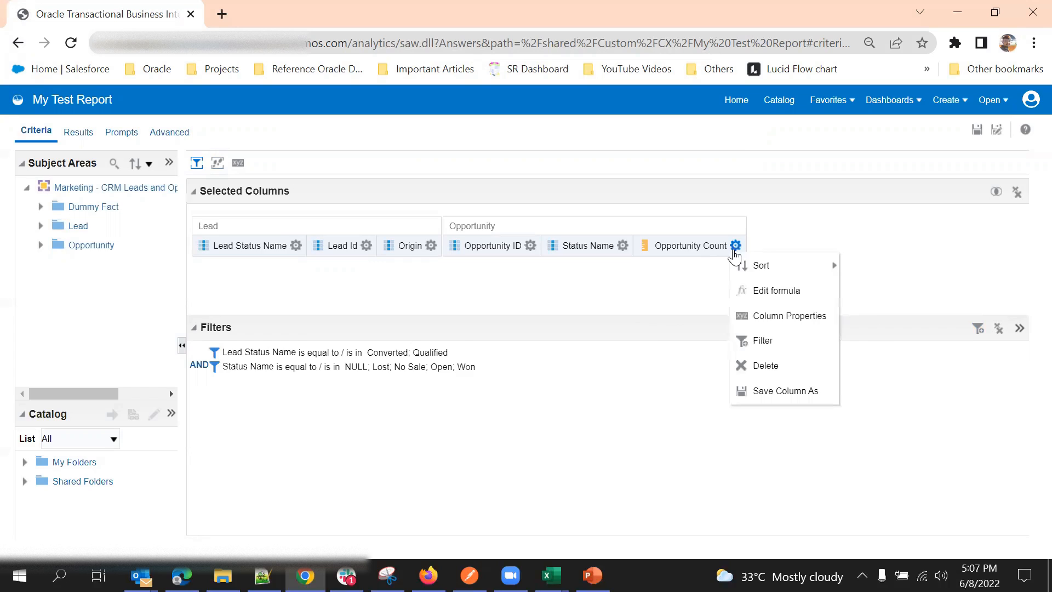
{"action": "left_click", "coordinate": [770, 339]}
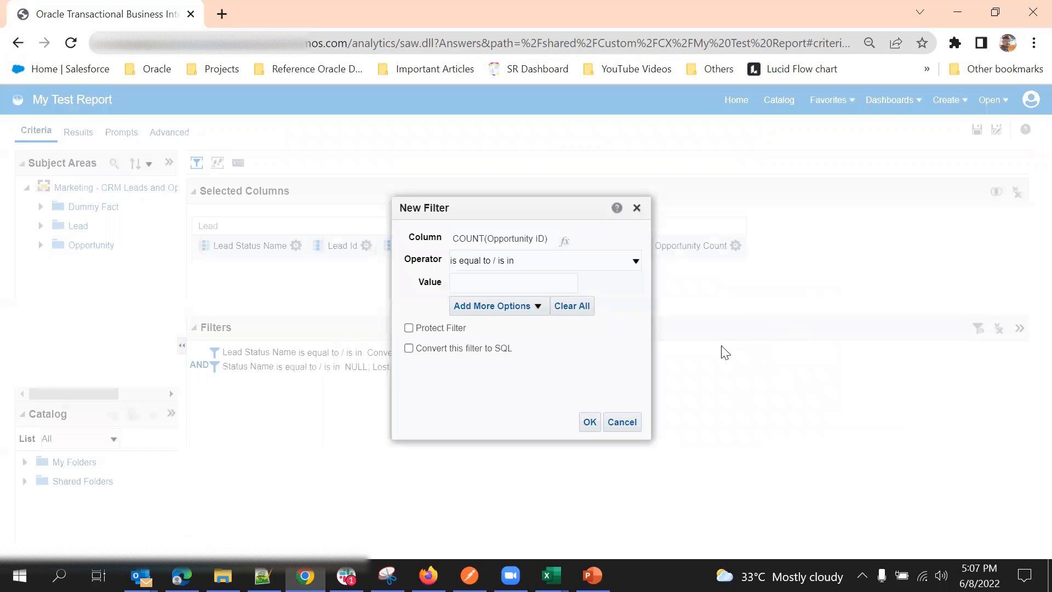
{"action": "left_click", "coordinate": [535, 262]}
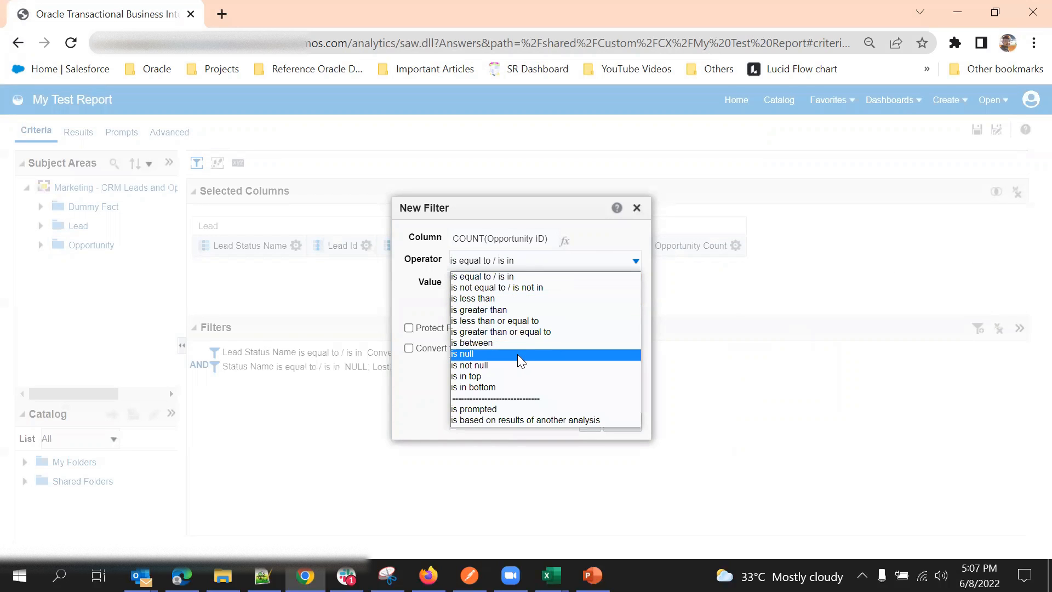
{"action": "left_click", "coordinate": [504, 310]}
{"action": "left_click", "coordinate": [494, 282]}
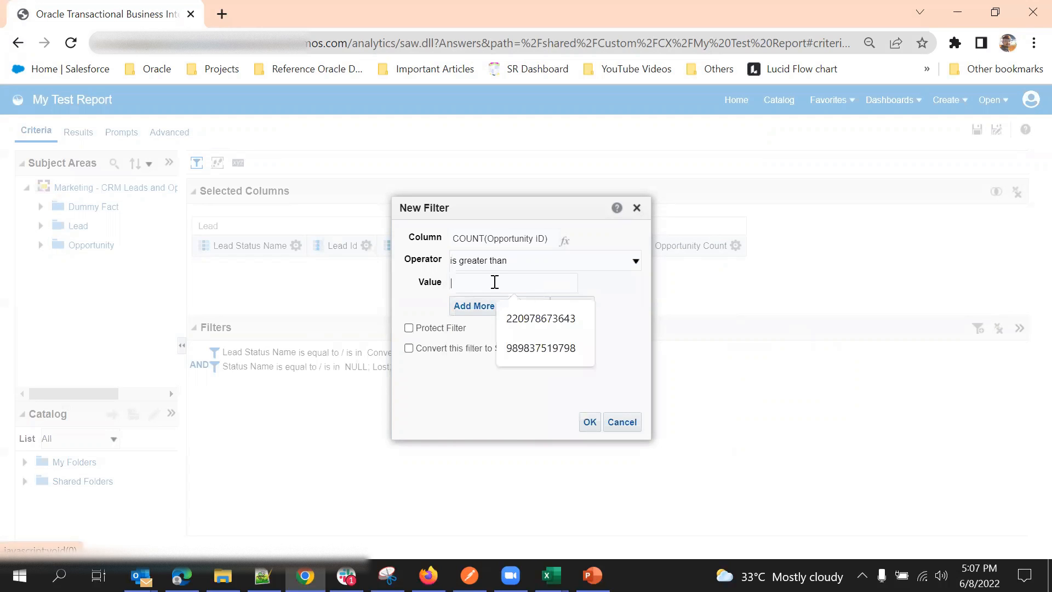
{"action": "type", "text": "1"}
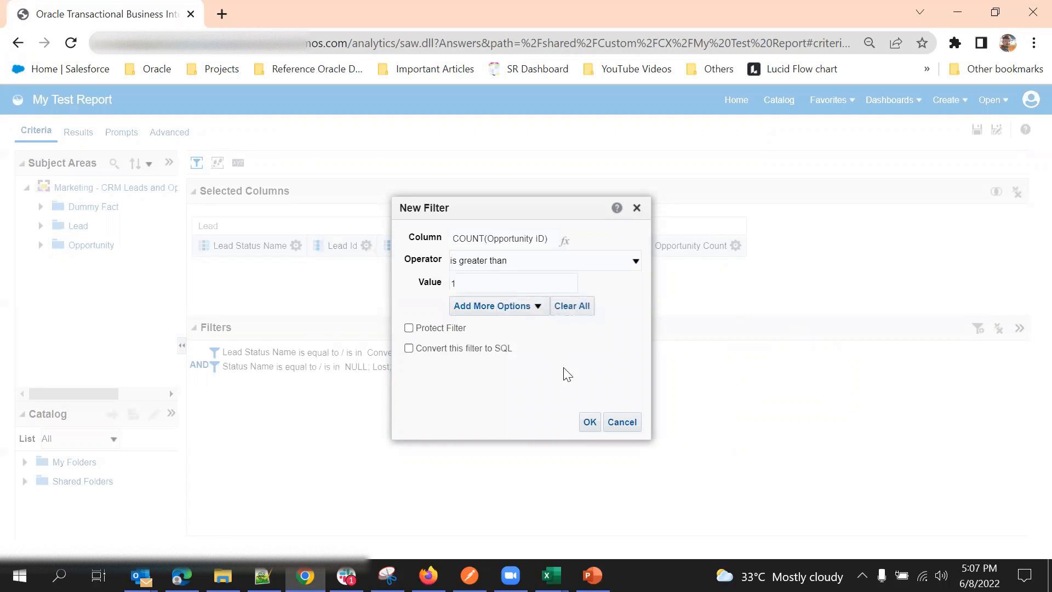
{"action": "left_click", "coordinate": [590, 421]}
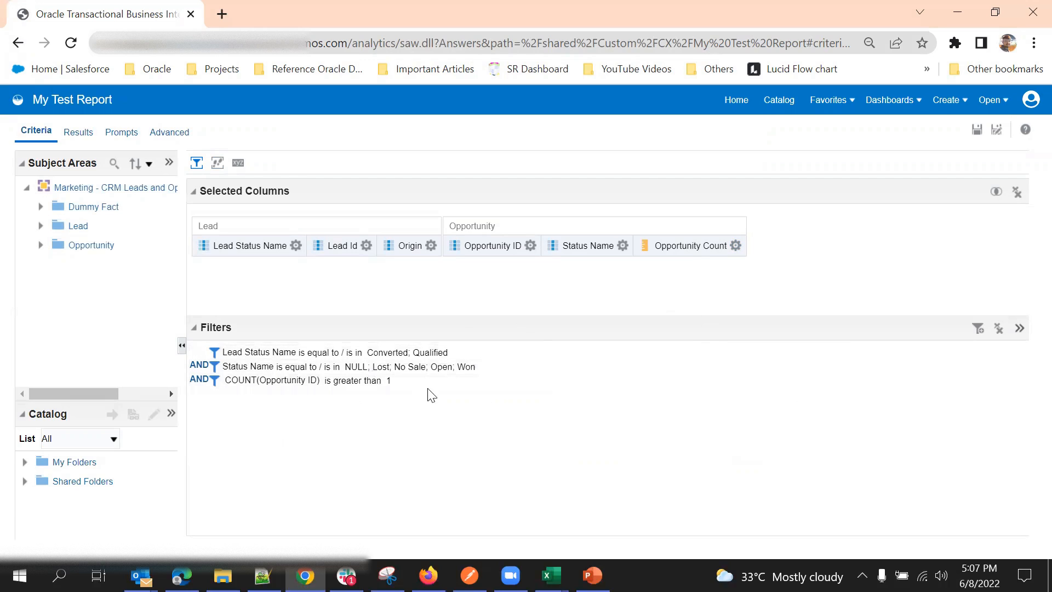
Step: Change the AND before the Opportunity ID count filter to OR, and paste a copy of the Lead Status Name filter below Status Name
{"action": "left_click", "coordinate": [199, 379]}
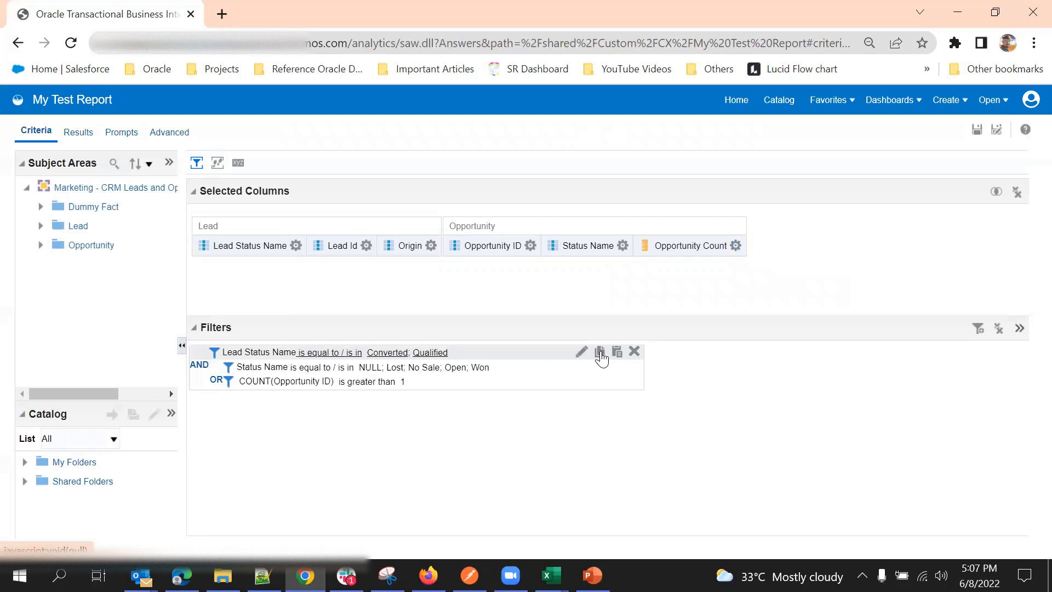
{"action": "mouse_move", "coordinate": [504, 368]}
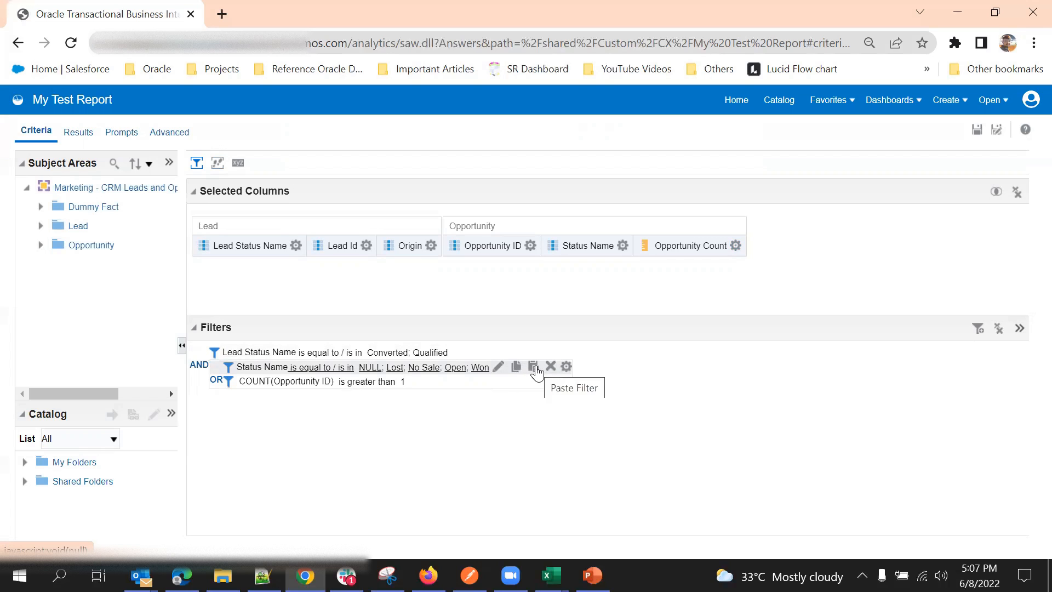
{"action": "left_click", "coordinate": [534, 369]}
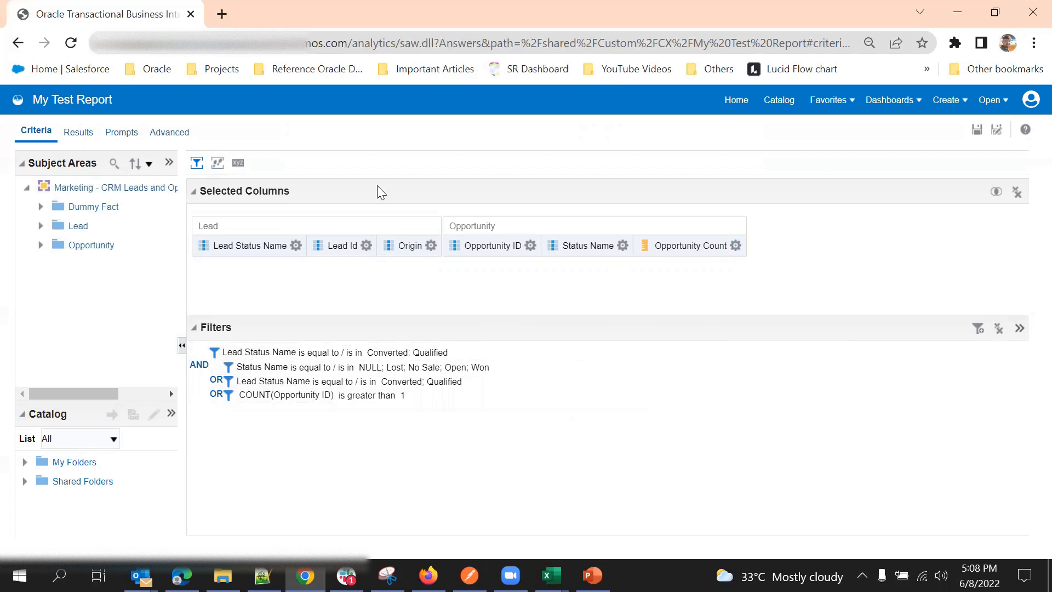
Step: Examine the Results Display and Interactions settings in the Analysis Properties and leave without saving changes
{"action": "left_click", "coordinate": [430, 245]}
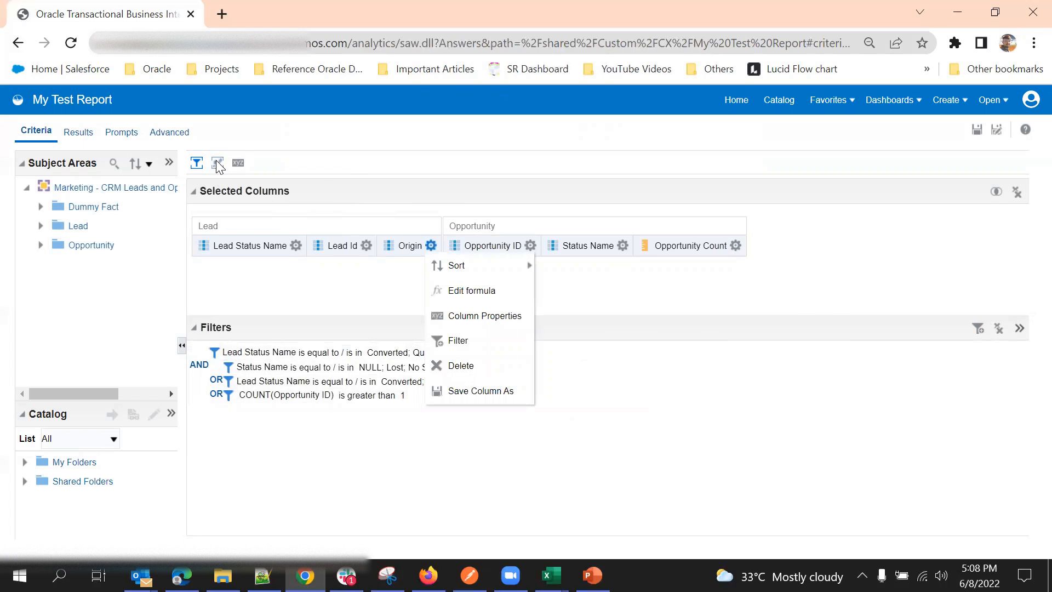
{"action": "left_click", "coordinate": [237, 164]}
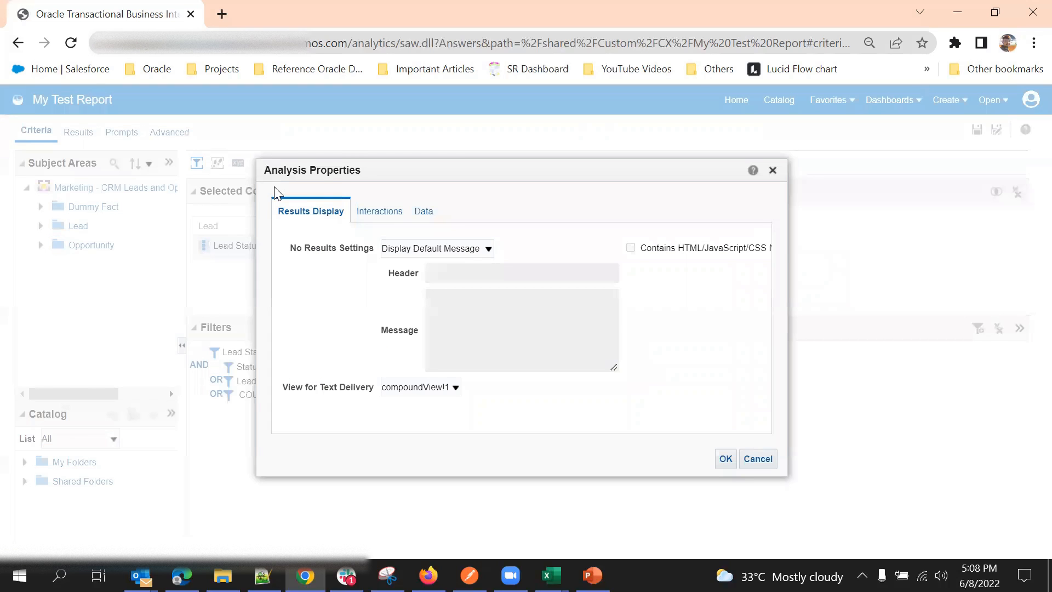
{"action": "left_click", "coordinate": [773, 171]}
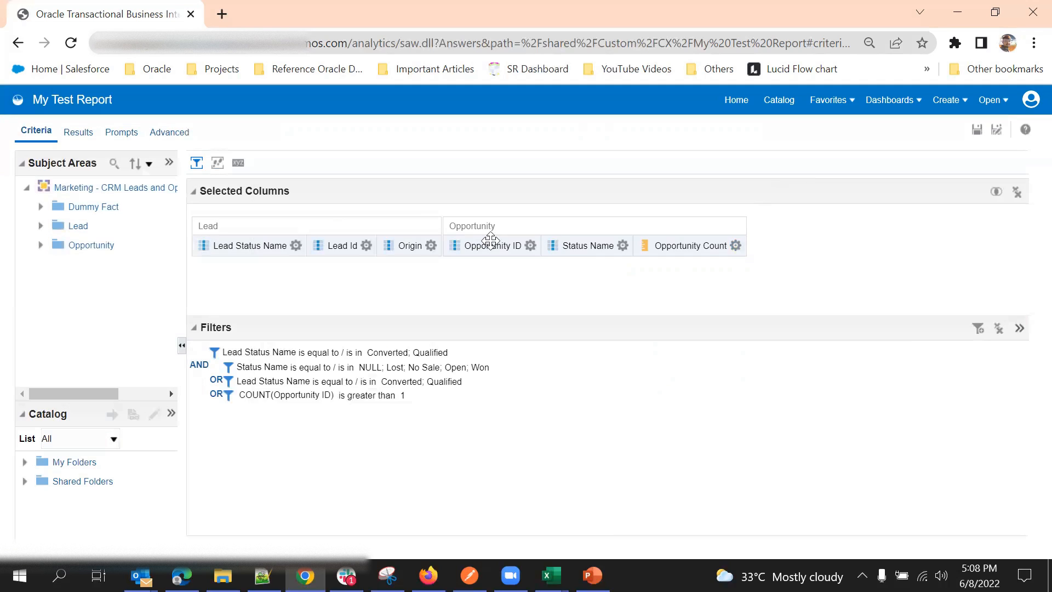
{"action": "left_click", "coordinate": [239, 163]}
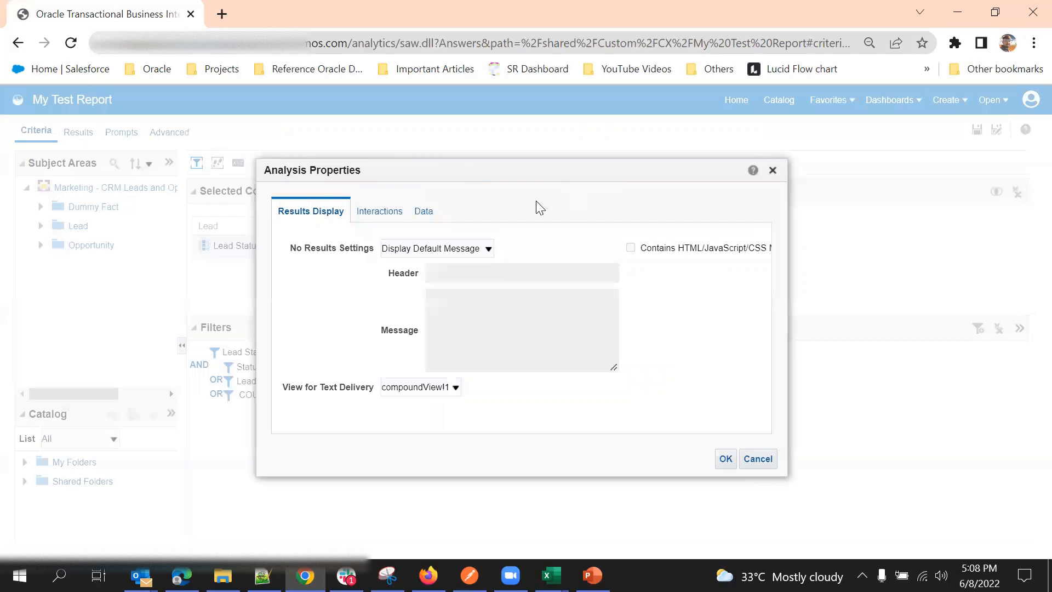
{"action": "left_click", "coordinate": [773, 170]}
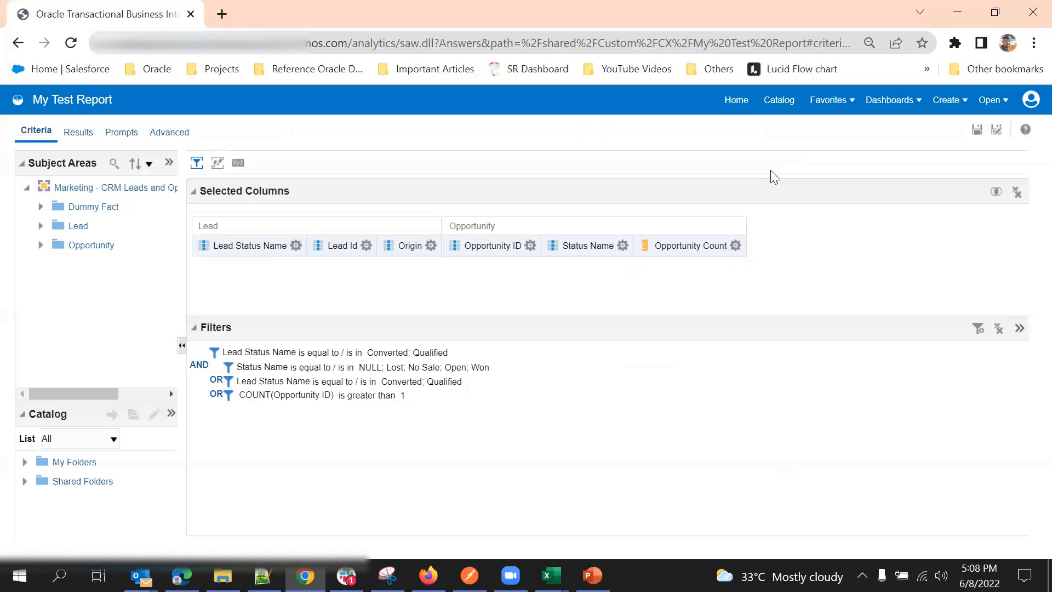
{"action": "left_click", "coordinate": [239, 163]}
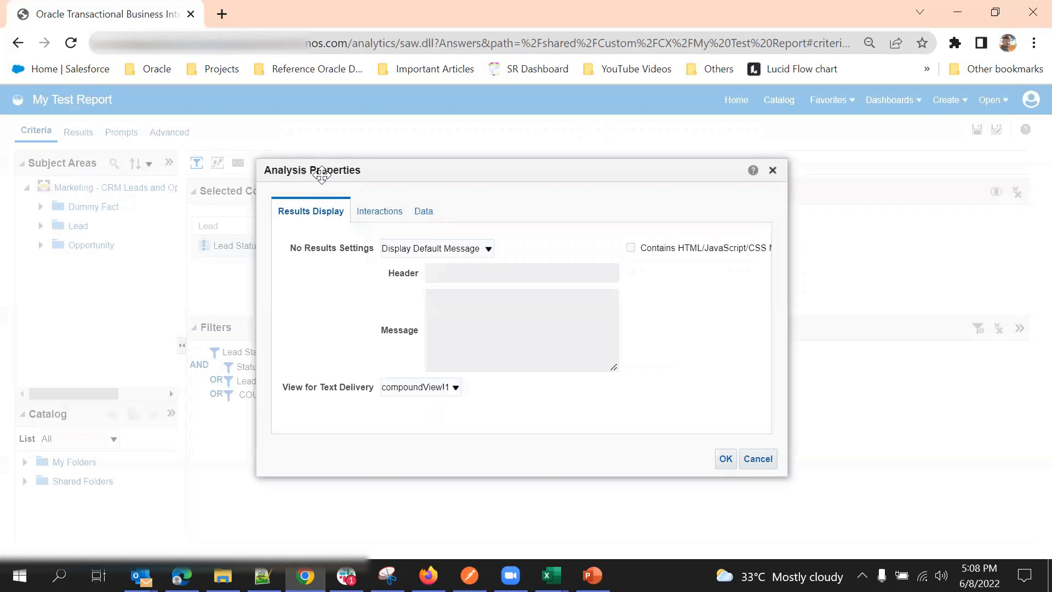
{"action": "left_click", "coordinate": [375, 213]}
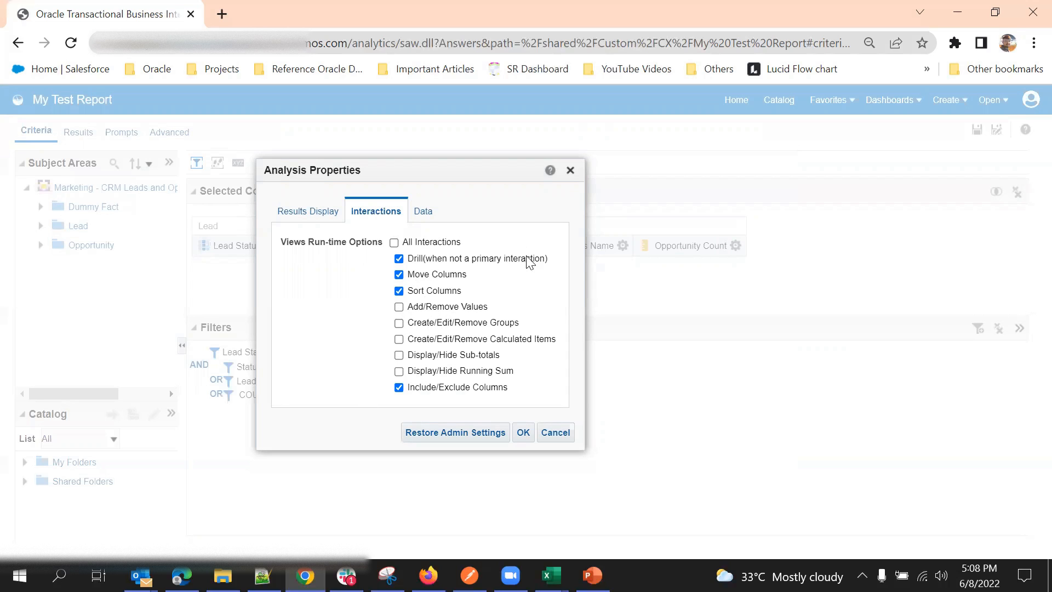
{"action": "left_click", "coordinate": [555, 433]}
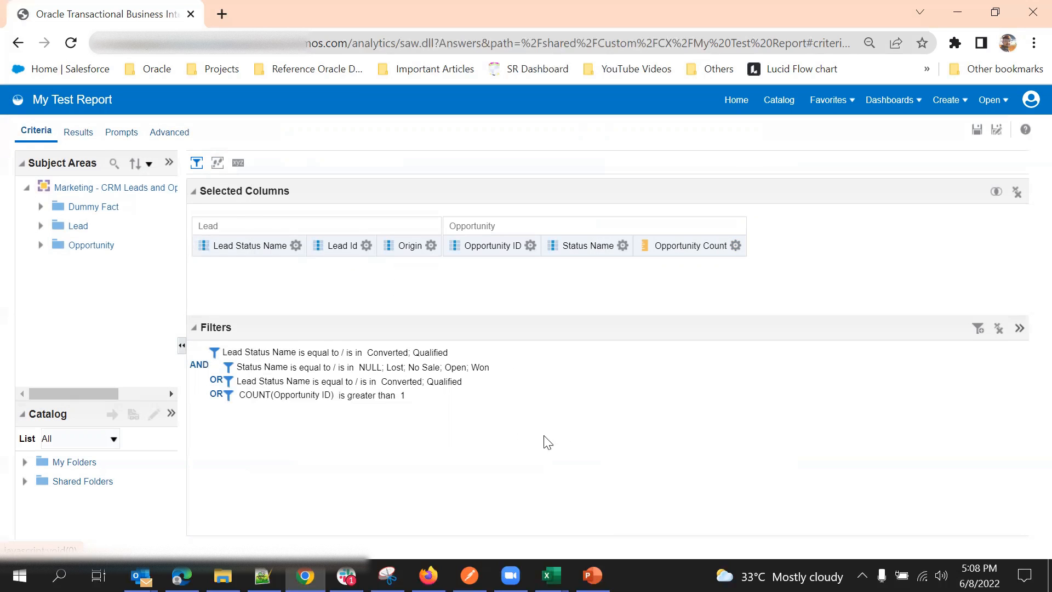
Step: Show the report's results and look over the pie chart and table in the compound layout
{"action": "left_click", "coordinate": [77, 135]}
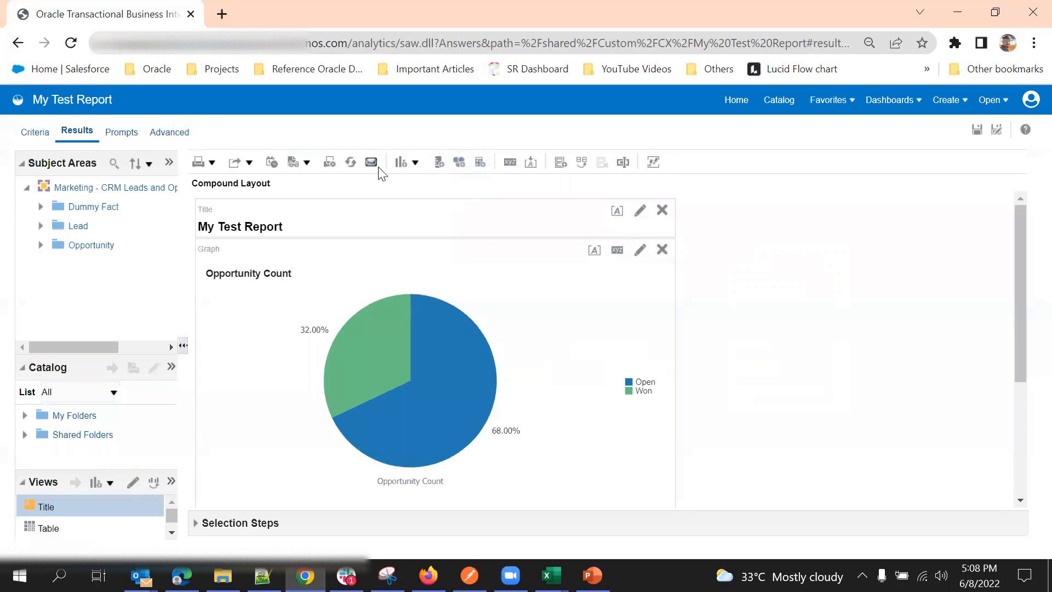
{"action": "scroll", "coordinate": [489, 246], "scroll_direction": "down", "scroll_amount": 3}
{"action": "scroll", "coordinate": [491, 248], "scroll_direction": "up", "scroll_amount": 3}
{"action": "scroll", "coordinate": [589, 384], "scroll_direction": "down", "scroll_amount": 3}
{"action": "scroll", "coordinate": [589, 384], "scroll_direction": "up", "scroll_amount": 3}
{"action": "scroll", "coordinate": [417, 494], "scroll_direction": "down", "scroll_amount": 3}
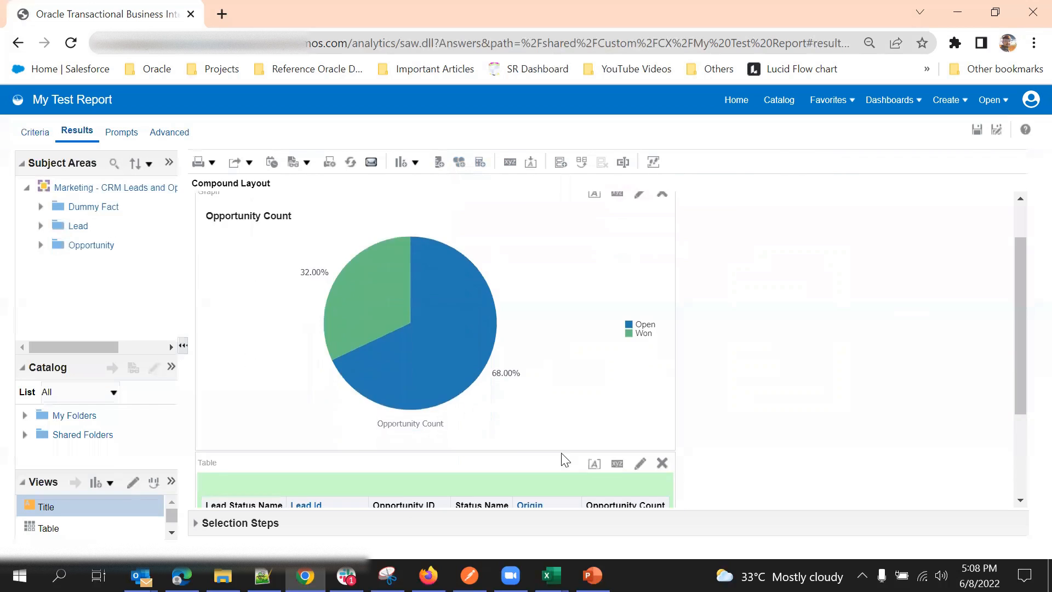
Step: Examine the graph's general properties, leave them without changes, and look over the pie chart and table in the compound layout
{"action": "scroll", "coordinate": [757, 208], "scroll_direction": "up", "scroll_amount": 4}
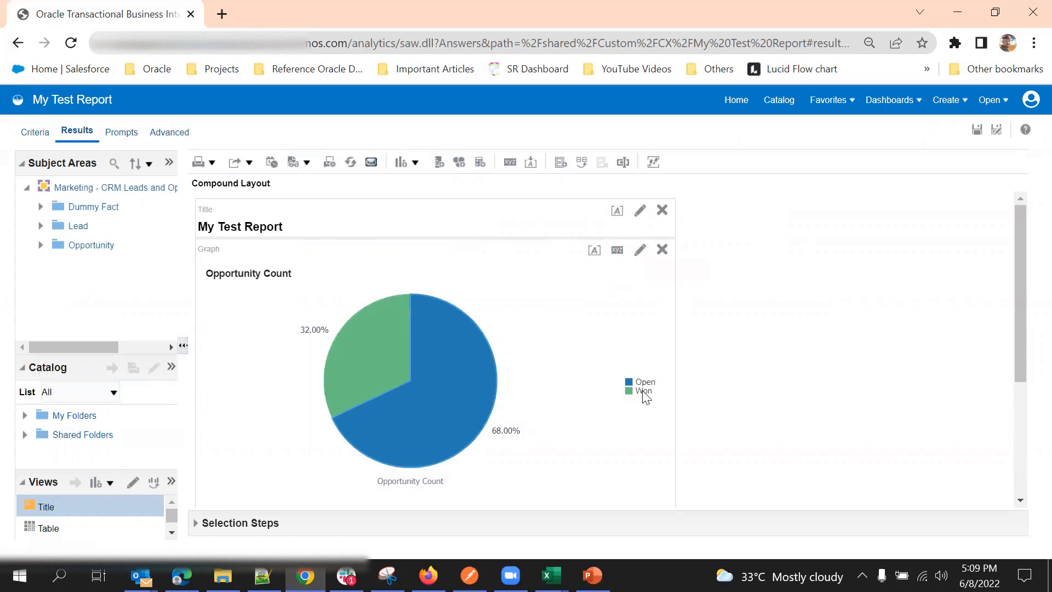
{"action": "left_click", "coordinate": [618, 251]}
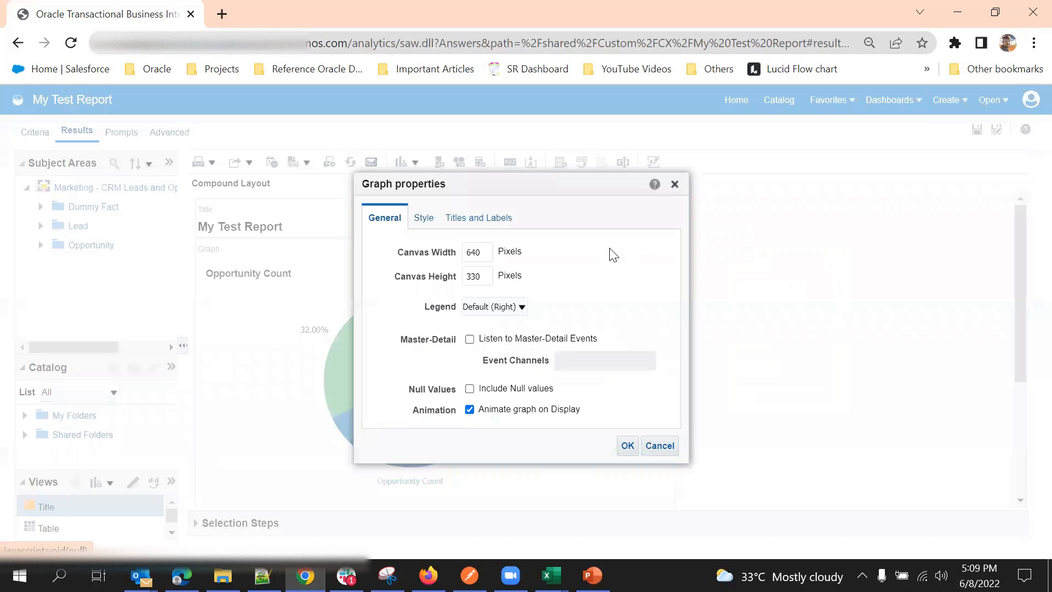
{"action": "left_click", "coordinate": [675, 185]}
{"action": "scroll", "coordinate": [586, 334], "scroll_direction": "down", "scroll_amount": 4}
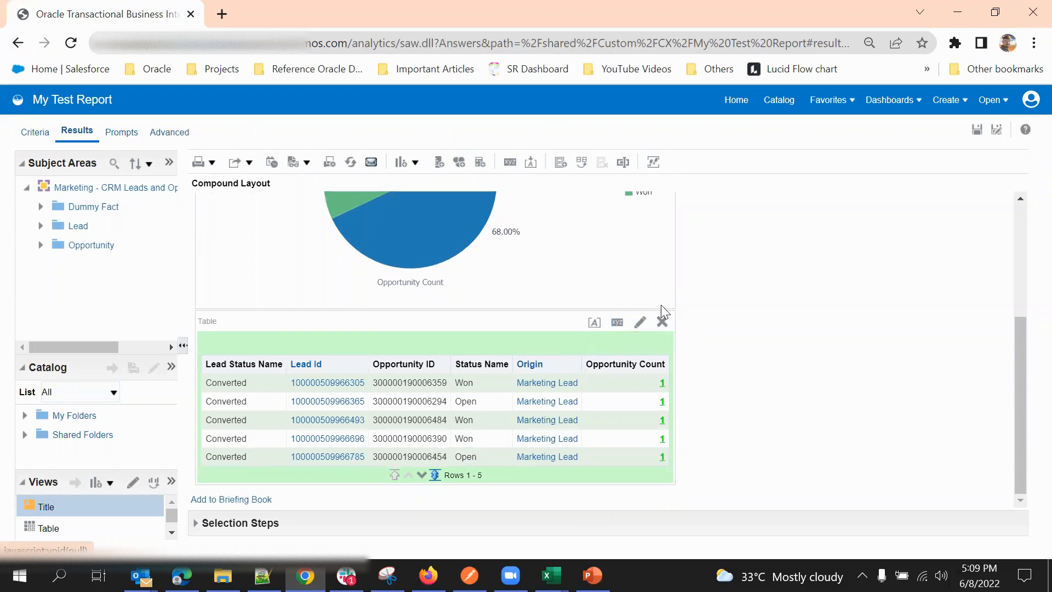
{"action": "scroll", "coordinate": [806, 315], "scroll_direction": "up", "scroll_amount": 4}
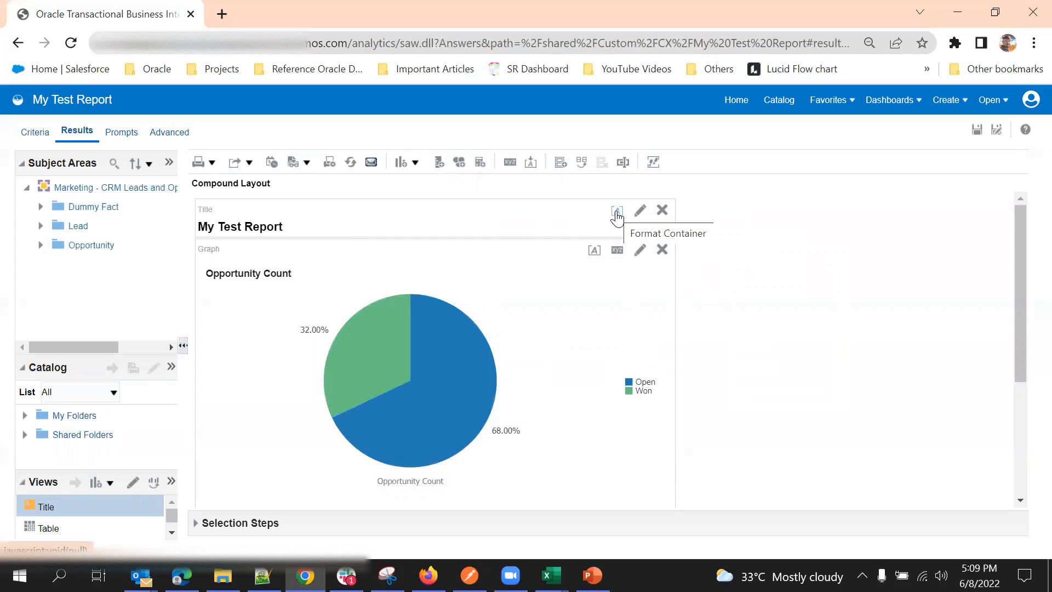
{"action": "scroll", "coordinate": [233, 428], "scroll_direction": "down", "scroll_amount": 4}
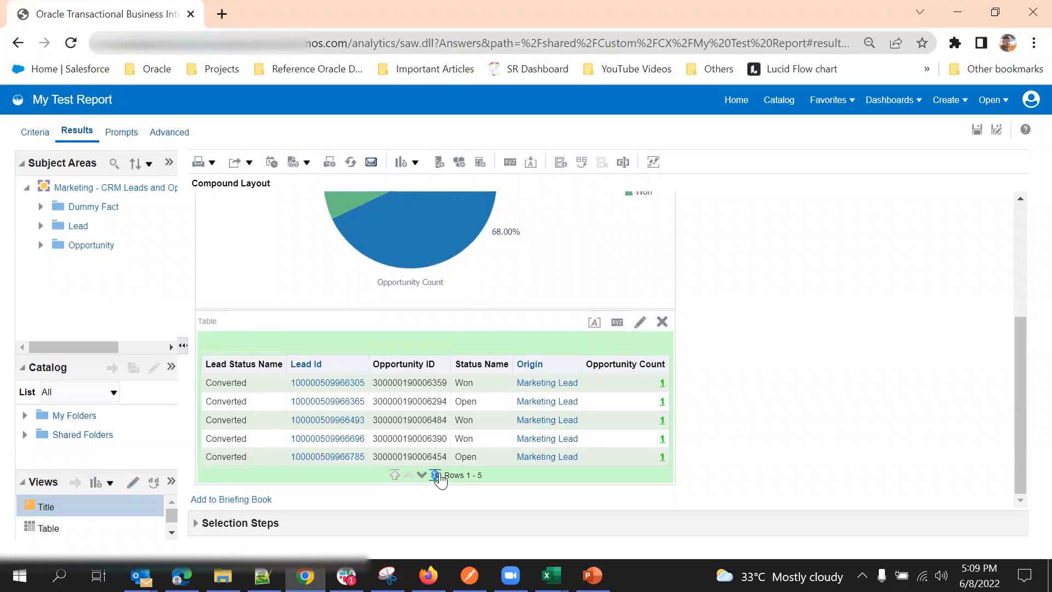
{"action": "scroll", "coordinate": [331, 387], "scroll_direction": "up", "scroll_amount": 4}
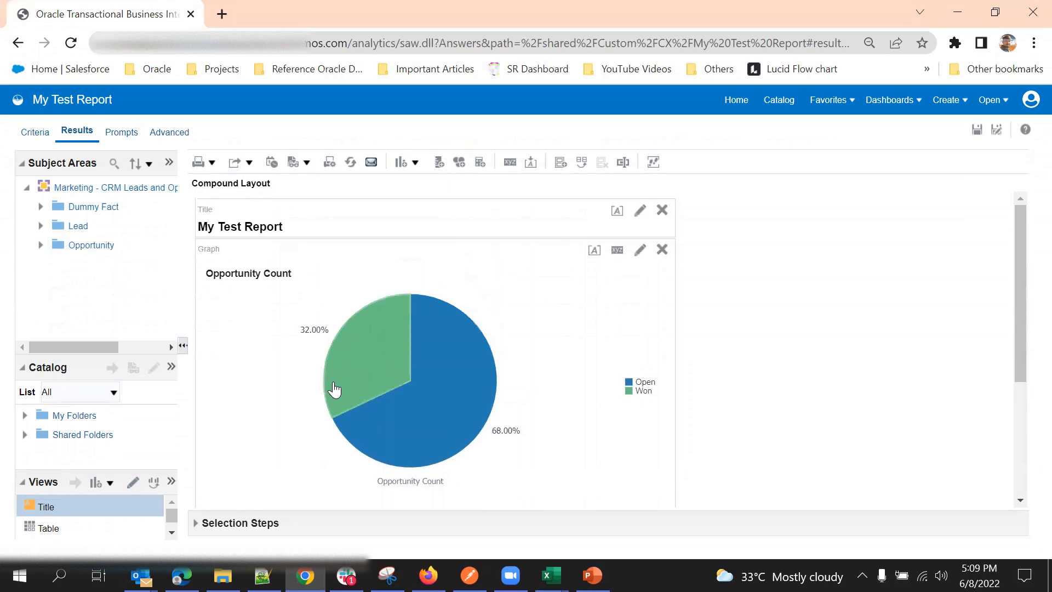
{"action": "scroll", "coordinate": [336, 391], "scroll_direction": "down", "scroll_amount": 4}
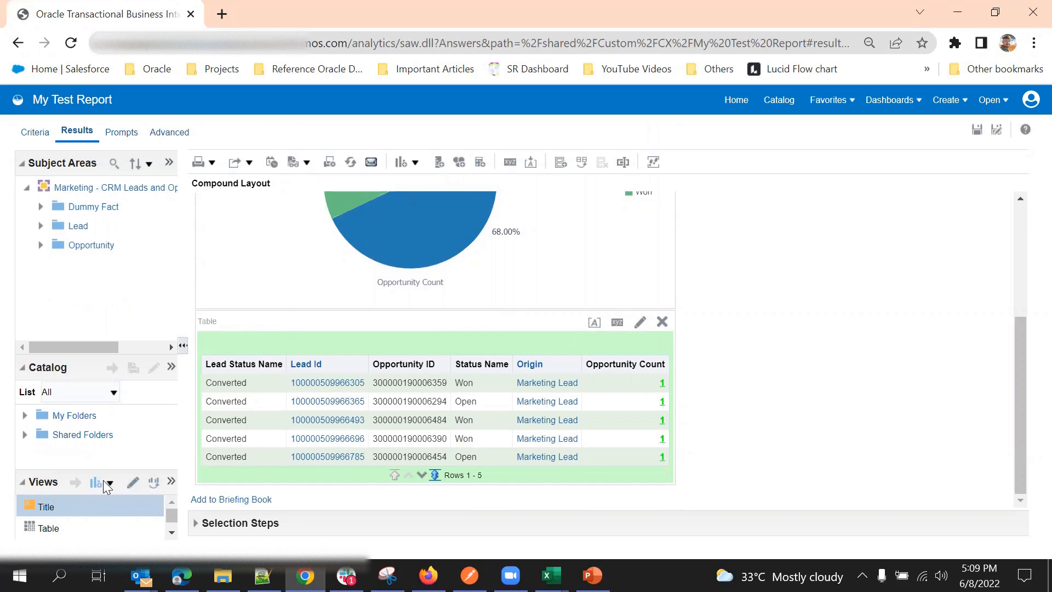
Step: Create a new Performance Tile view for the report
{"action": "scroll", "coordinate": [105, 522], "scroll_direction": "down", "scroll_amount": 1}
{"action": "scroll", "coordinate": [104, 521], "scroll_direction": "up", "scroll_amount": 1}
{"action": "scroll", "coordinate": [104, 516], "scroll_direction": "down", "scroll_amount": 1}
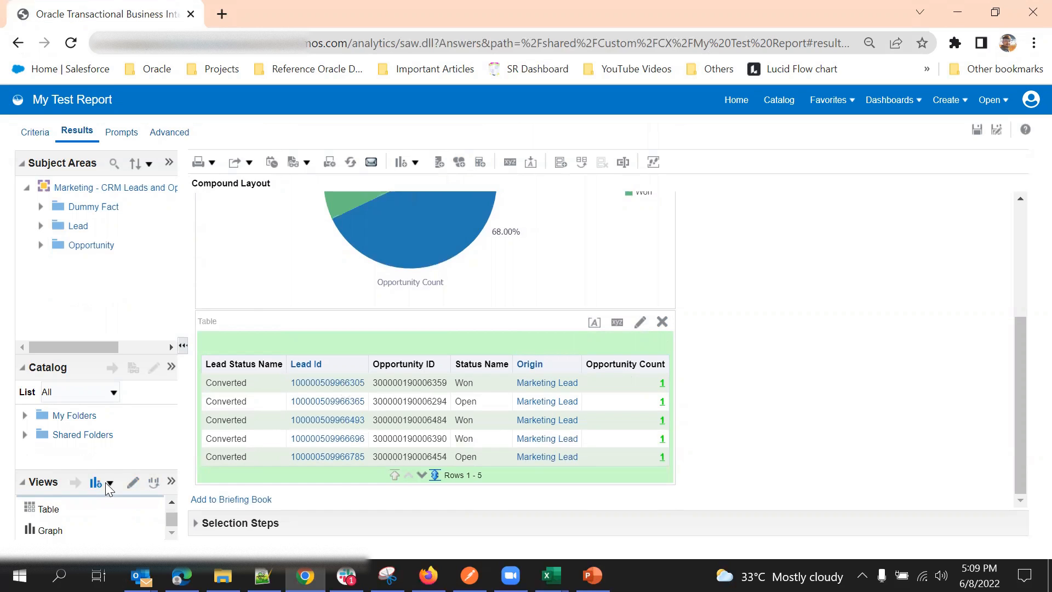
{"action": "left_click", "coordinate": [109, 482]}
{"action": "mouse_move", "coordinate": [116, 445]}
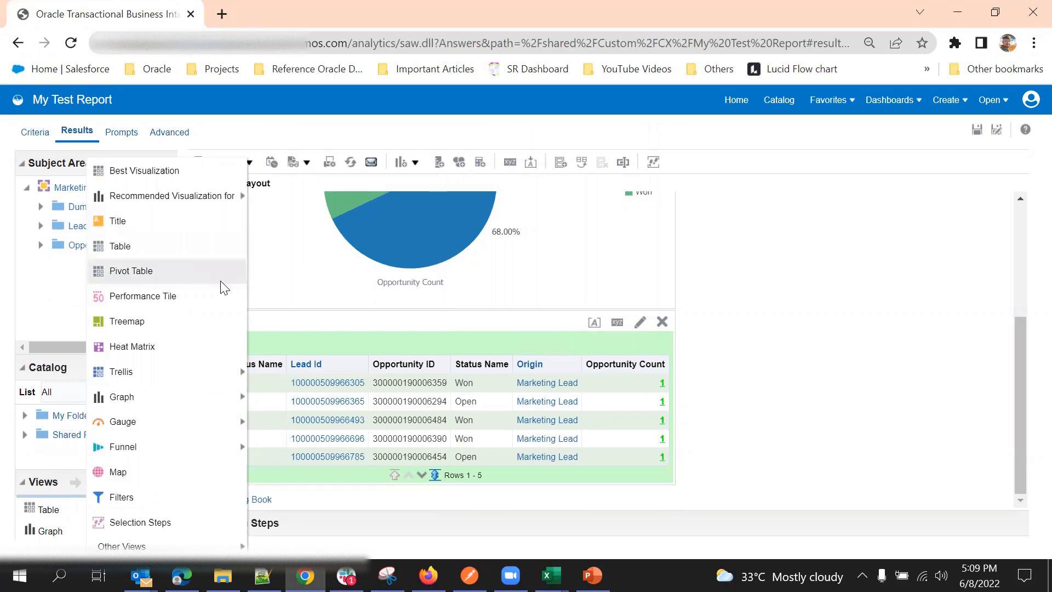
{"action": "left_click", "coordinate": [147, 296]}
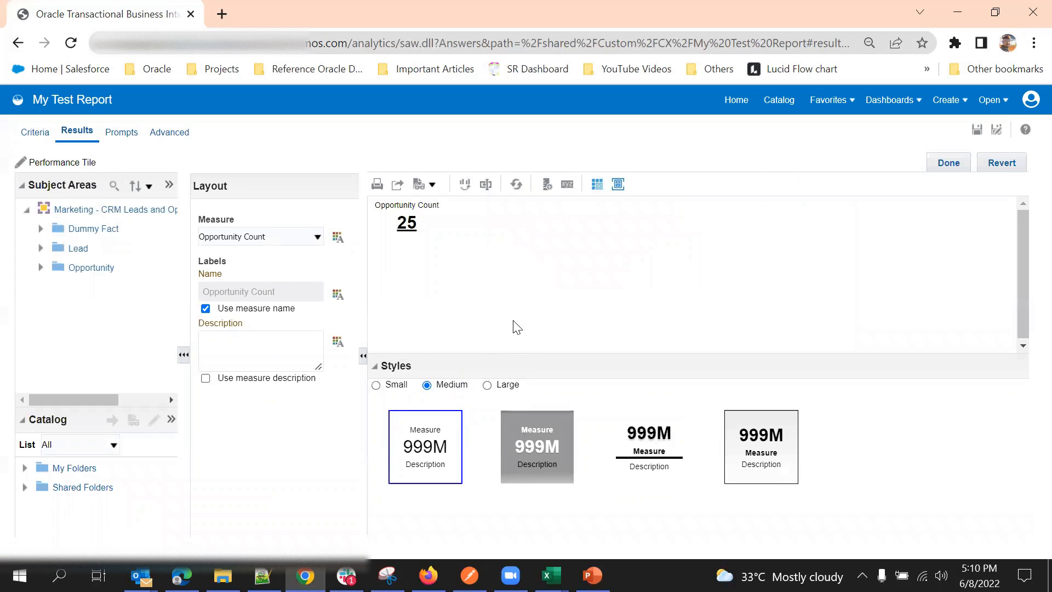
Step: Check which measures are available for the performance tile, keeping Opportunity Count
{"action": "left_click", "coordinate": [261, 240]}
{"action": "left_click", "coordinate": [264, 248]}
{"action": "left_click", "coordinate": [270, 237]}
{"action": "left_click", "coordinate": [266, 250]}
{"action": "left_click", "coordinate": [288, 230]}
{"action": "left_click", "coordinate": [287, 230]}
{"action": "left_click", "coordinate": [288, 235]}
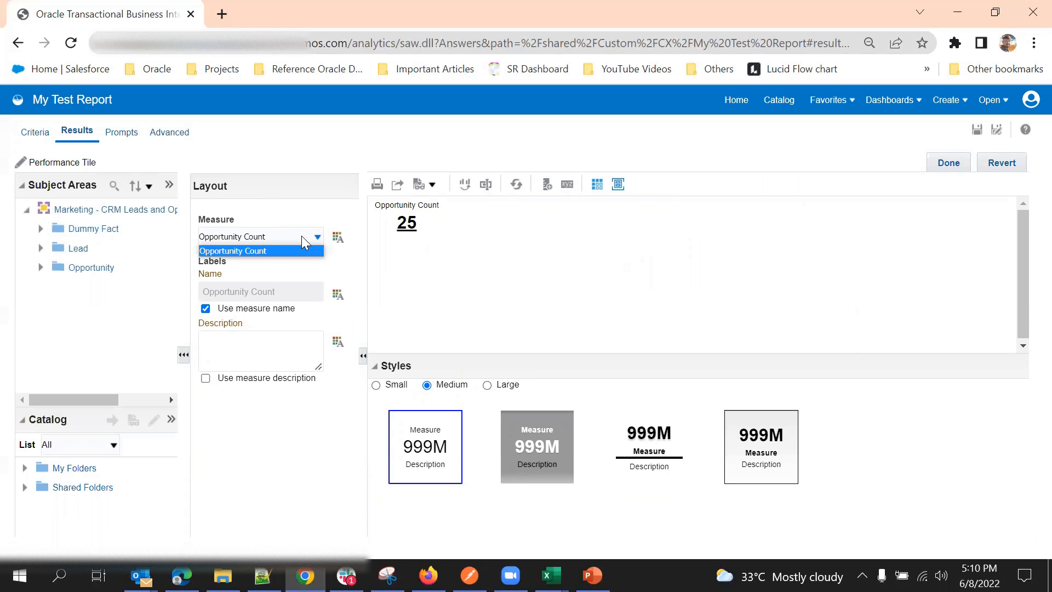
{"action": "left_click", "coordinate": [302, 236]}
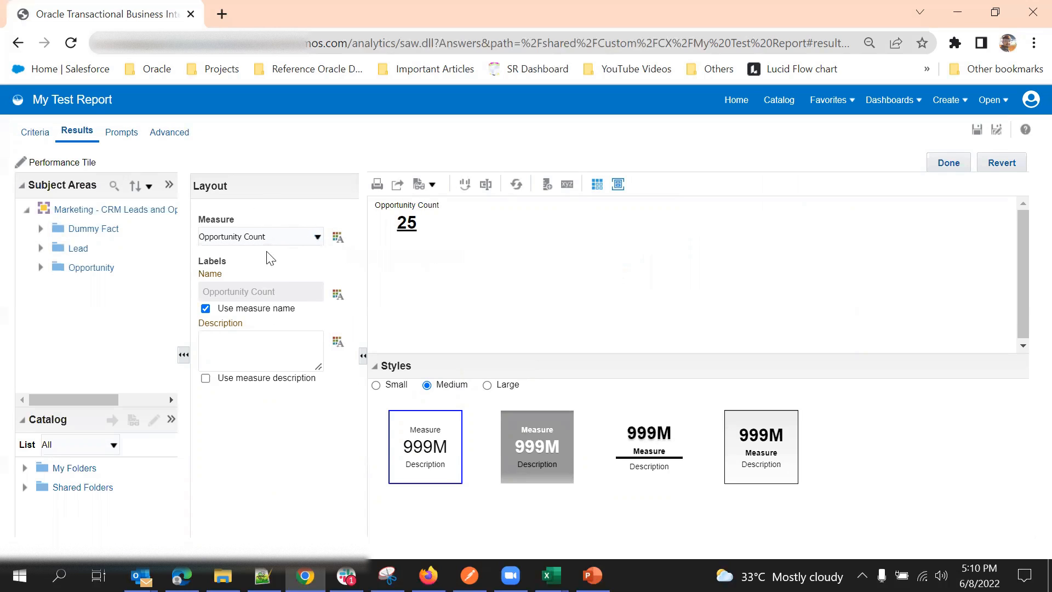
{"action": "left_click", "coordinate": [278, 239]}
{"action": "left_click", "coordinate": [288, 238]}
{"action": "left_click", "coordinate": [279, 232]}
{"action": "left_click", "coordinate": [278, 236]}
{"action": "left_click", "coordinate": [278, 237]}
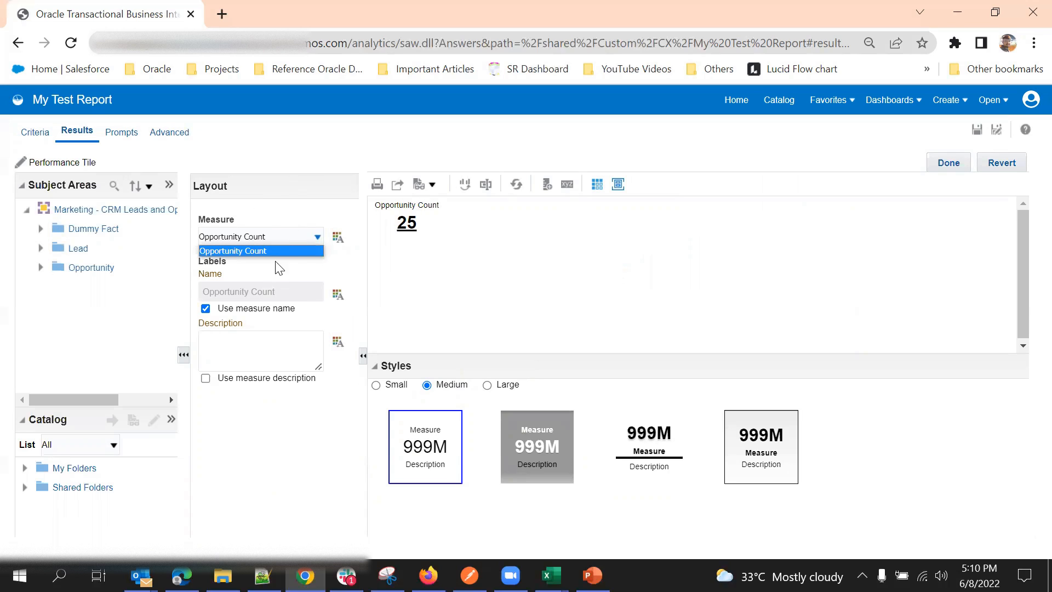
{"action": "left_click", "coordinate": [282, 229]}
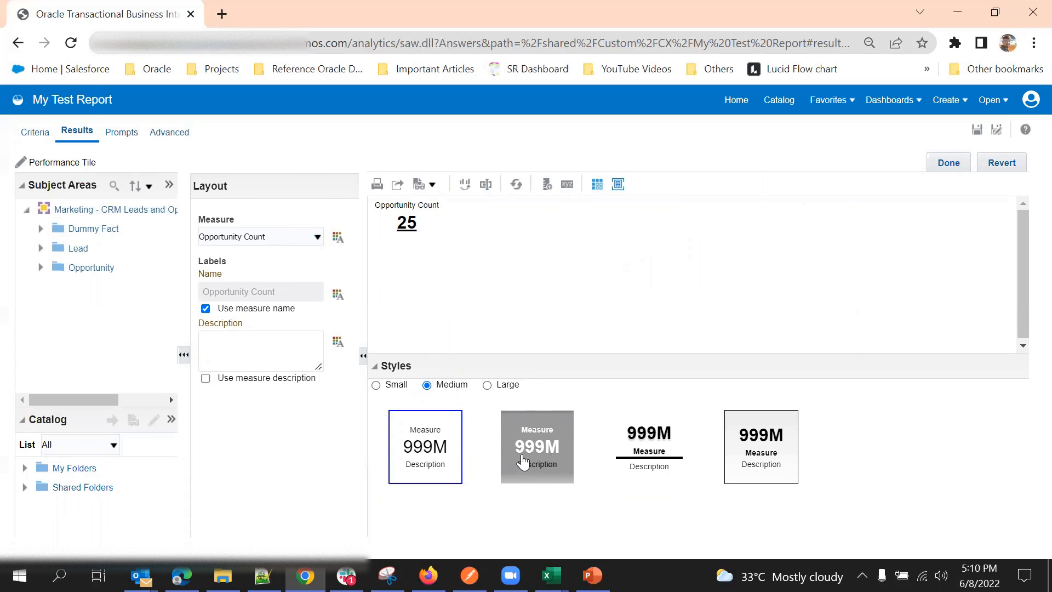
Step: Give the performance tile the Large size and the bordered light-gradient style, and finish editing it
{"action": "left_click", "coordinate": [487, 386]}
{"action": "left_click", "coordinate": [570, 444]}
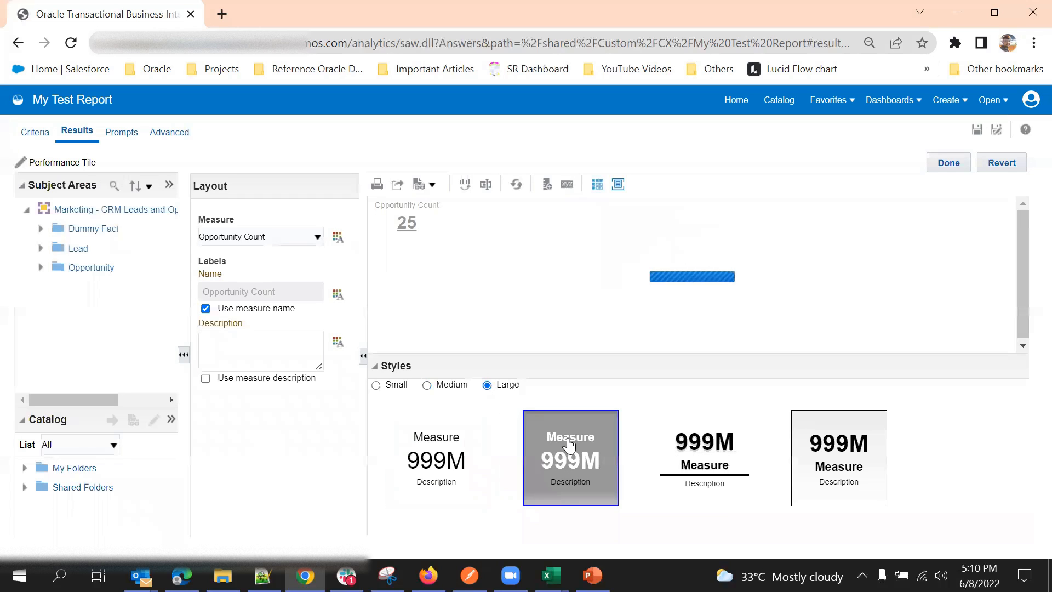
{"action": "left_click", "coordinate": [682, 447]}
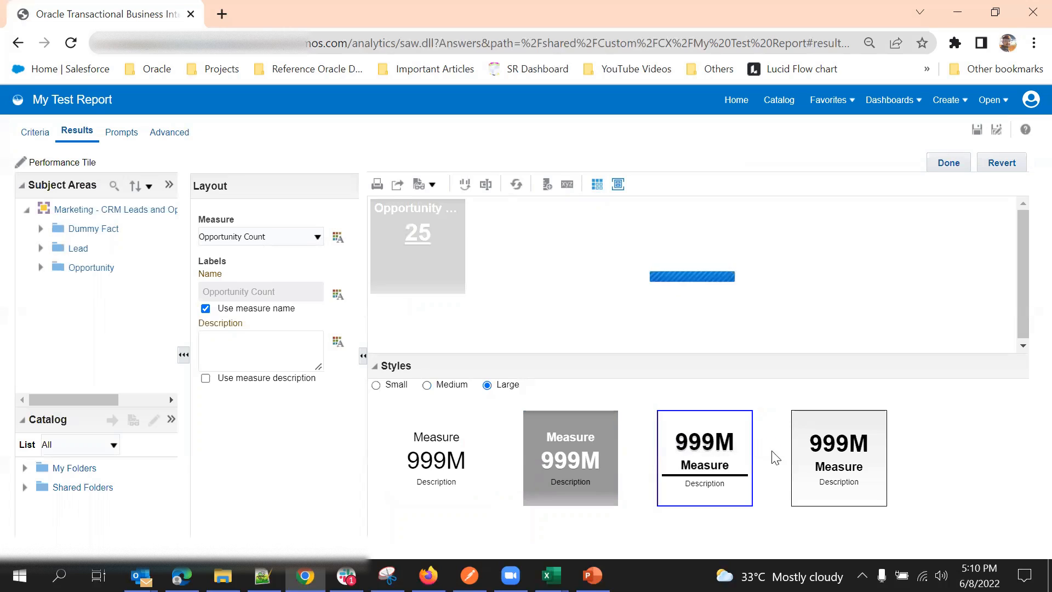
{"action": "left_click", "coordinate": [840, 459]}
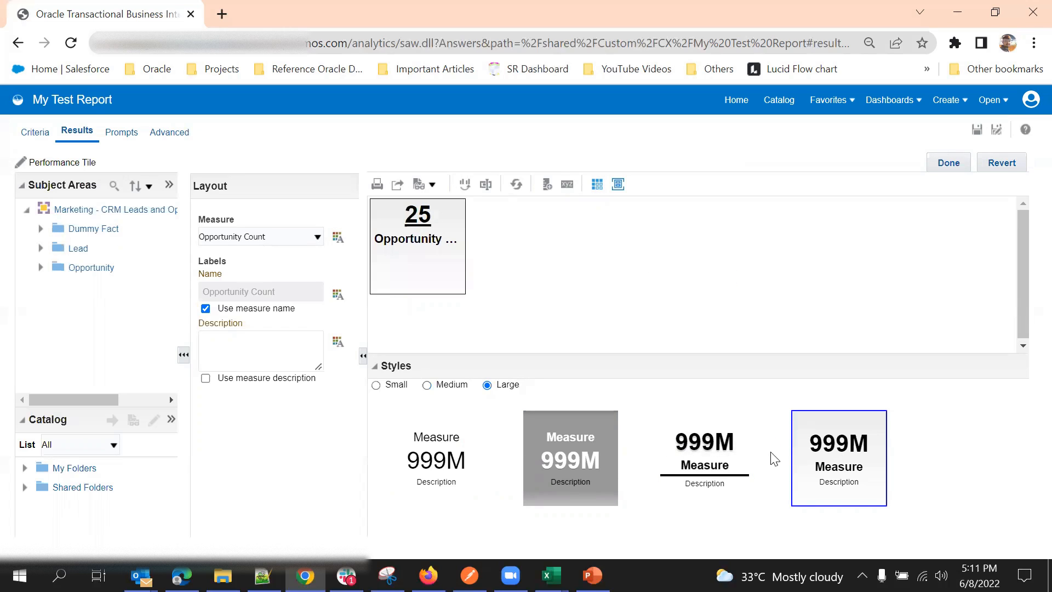
{"action": "left_click", "coordinate": [949, 162]}
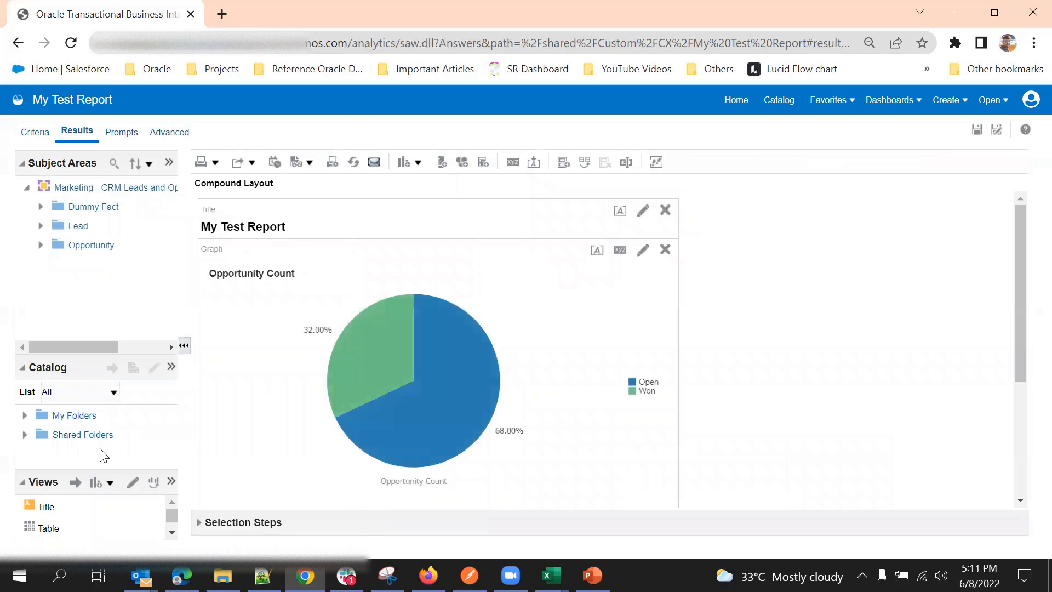
Step: Place the Performance Tile view between the title and the graph in the compound layout
{"action": "scroll", "coordinate": [116, 505], "scroll_direction": "down", "scroll_amount": 2}
{"action": "left_click_drag", "start_coordinate": [85, 532], "coordinate": [560, 241]}
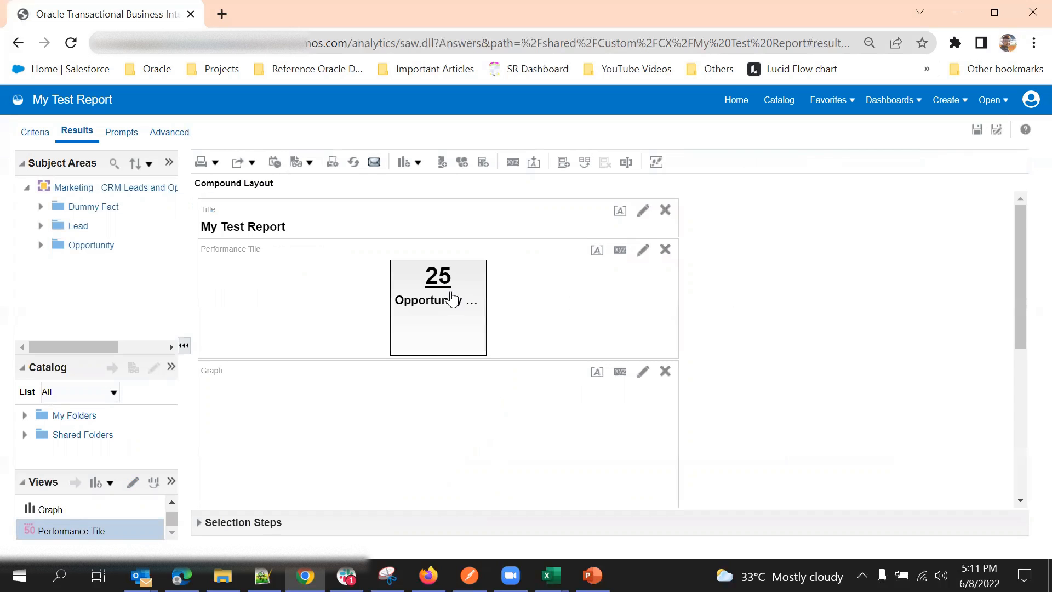
{"action": "scroll", "coordinate": [446, 301], "scroll_direction": "down", "scroll_amount": 5}
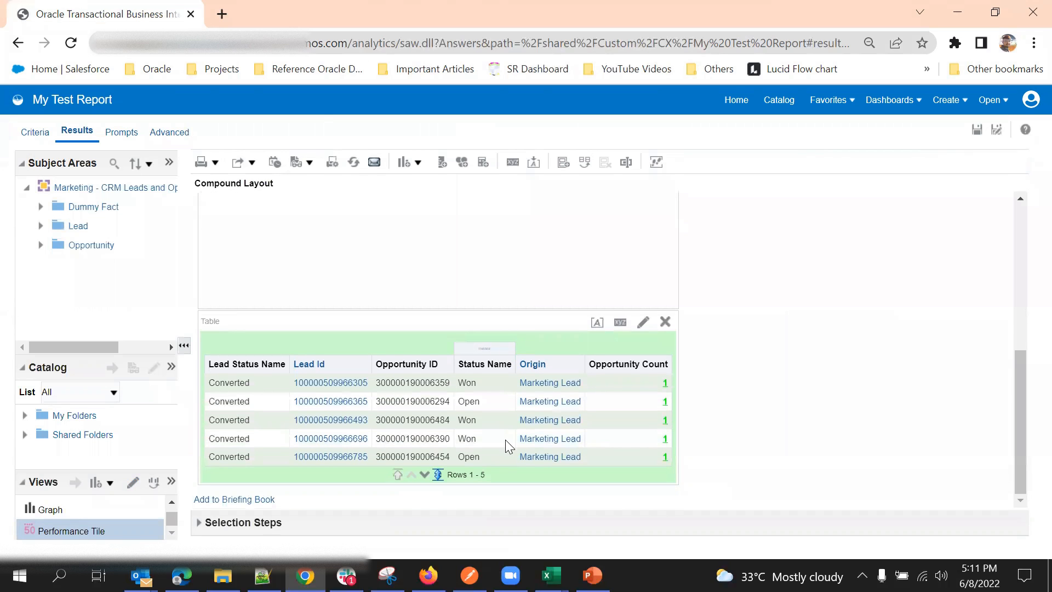
{"action": "scroll", "coordinate": [546, 427], "scroll_direction": "up", "scroll_amount": 5}
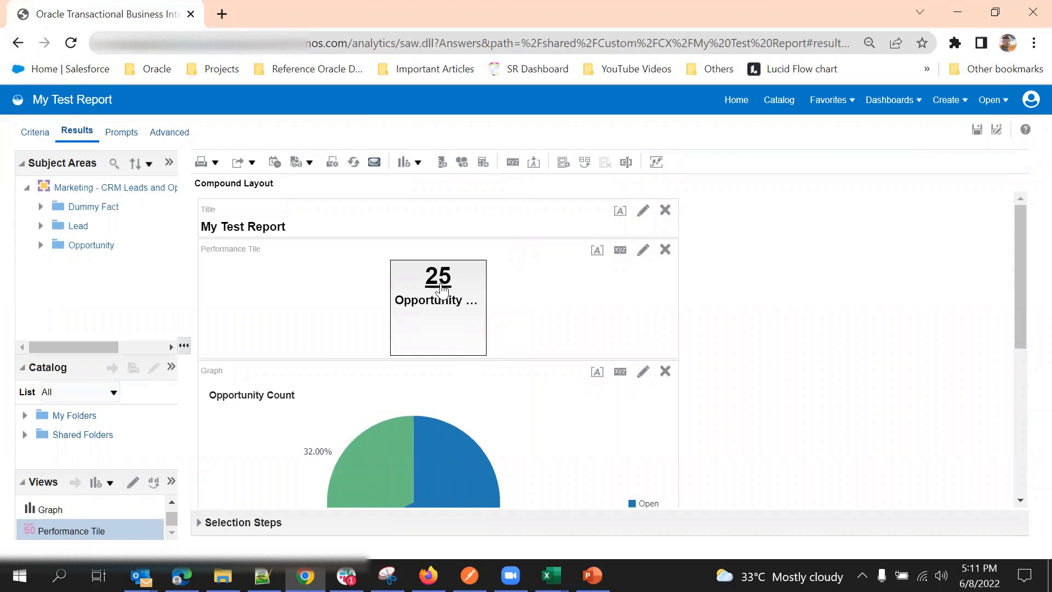
Step: Display all rows of the table and compare them with the Opportunity Count performance tile
{"action": "scroll", "coordinate": [604, 308], "scroll_direction": "down", "scroll_amount": 5}
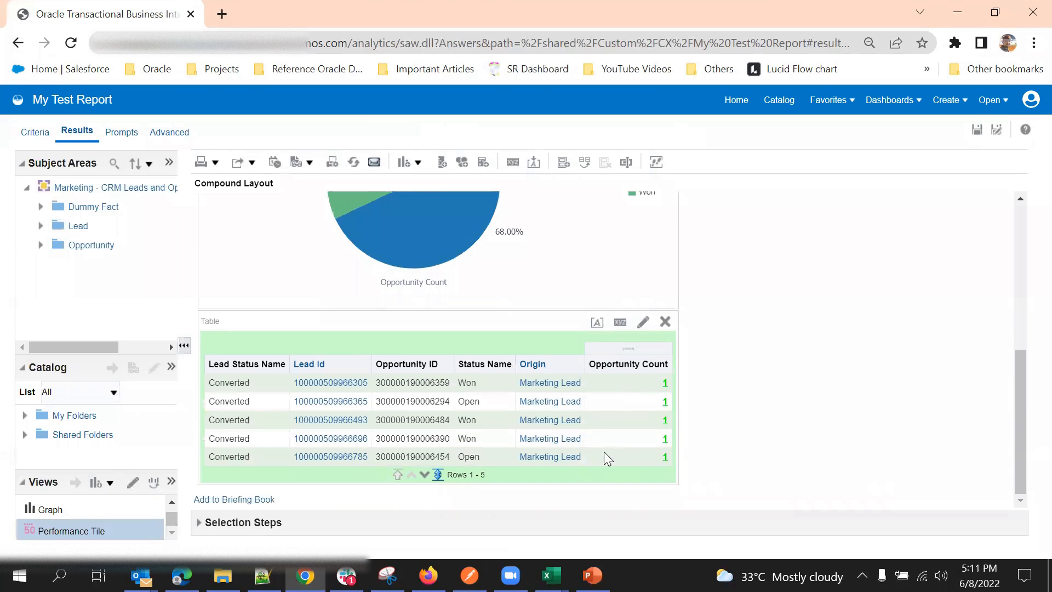
{"action": "left_click", "coordinate": [438, 474]}
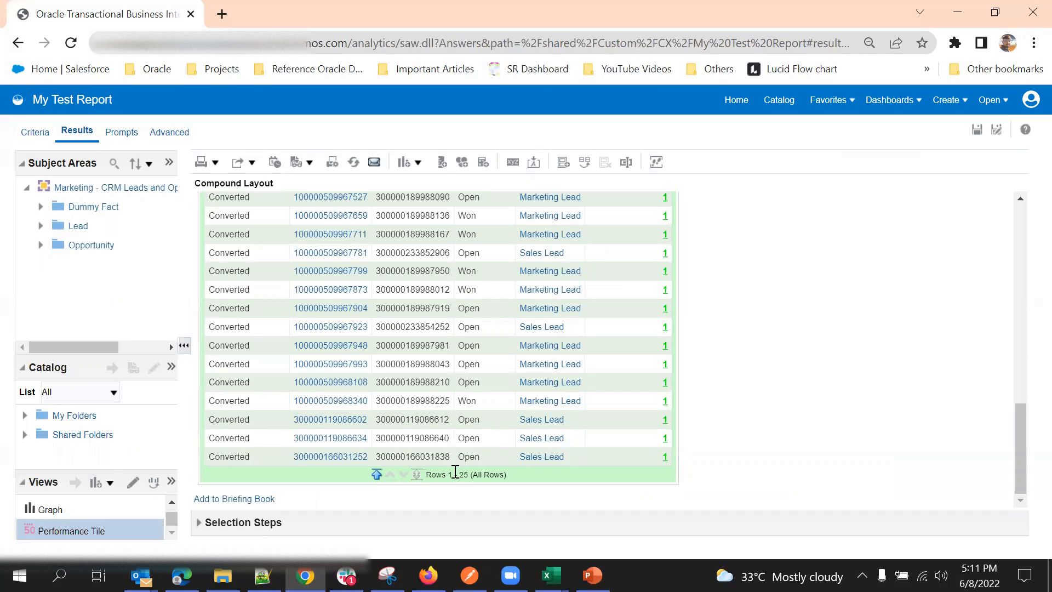
{"action": "scroll", "coordinate": [478, 270], "scroll_direction": "up", "scroll_amount": 5}
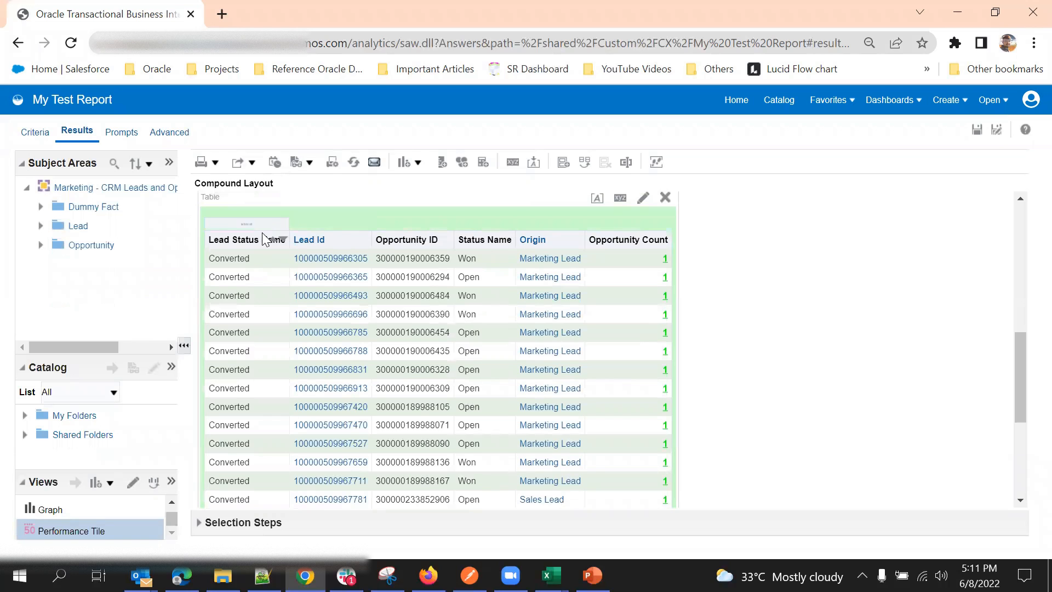
{"action": "scroll", "coordinate": [575, 438], "scroll_direction": "down", "scroll_amount": 5}
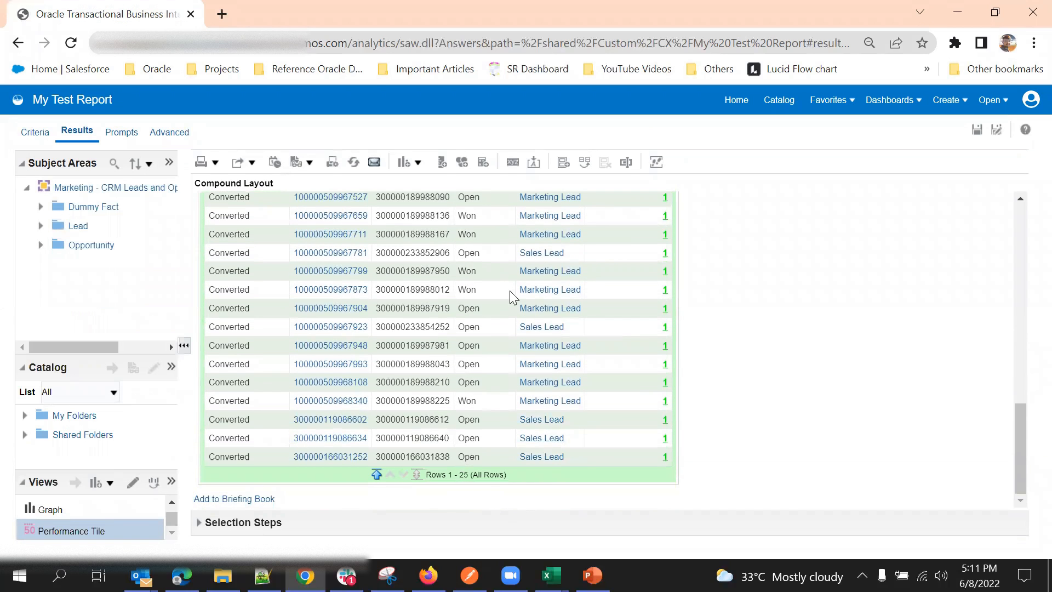
{"action": "scroll", "coordinate": [510, 298], "scroll_direction": "up", "scroll_amount": 10}
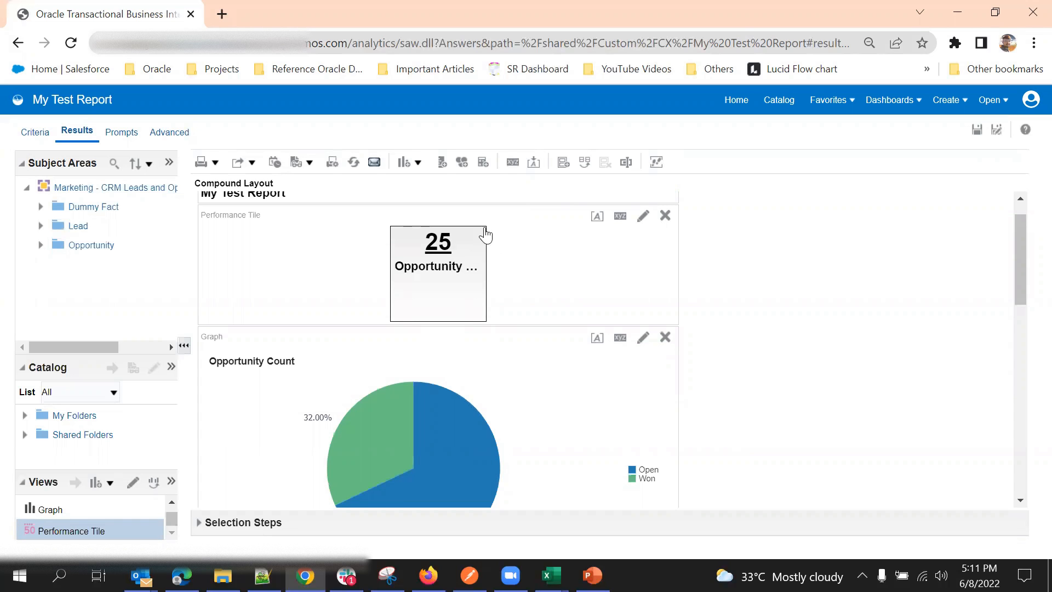
{"action": "scroll", "coordinate": [577, 262], "scroll_direction": "down", "scroll_amount": 6}
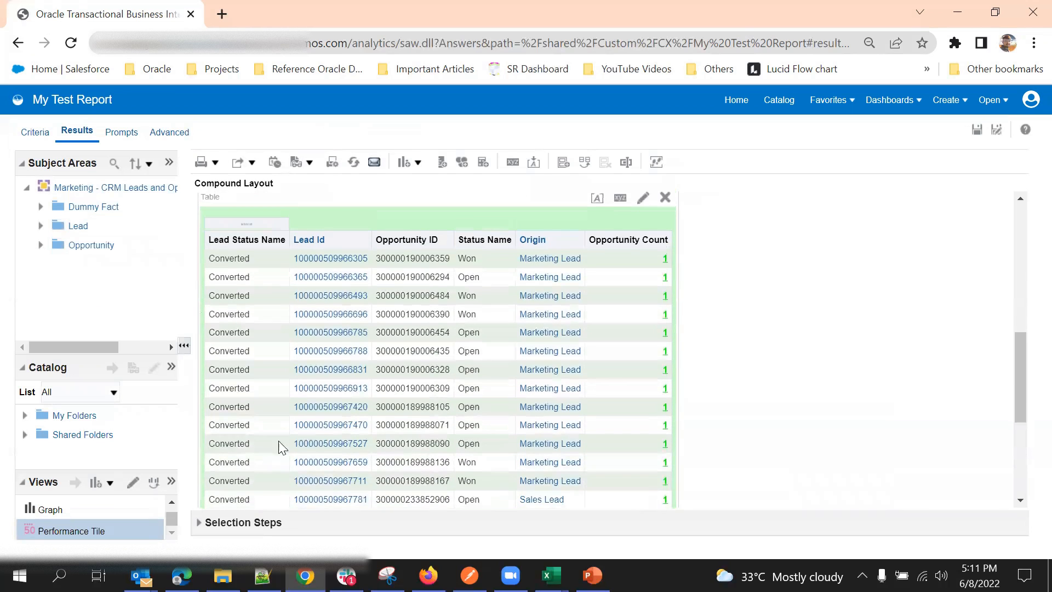
{"action": "left_click", "coordinate": [92, 483]}
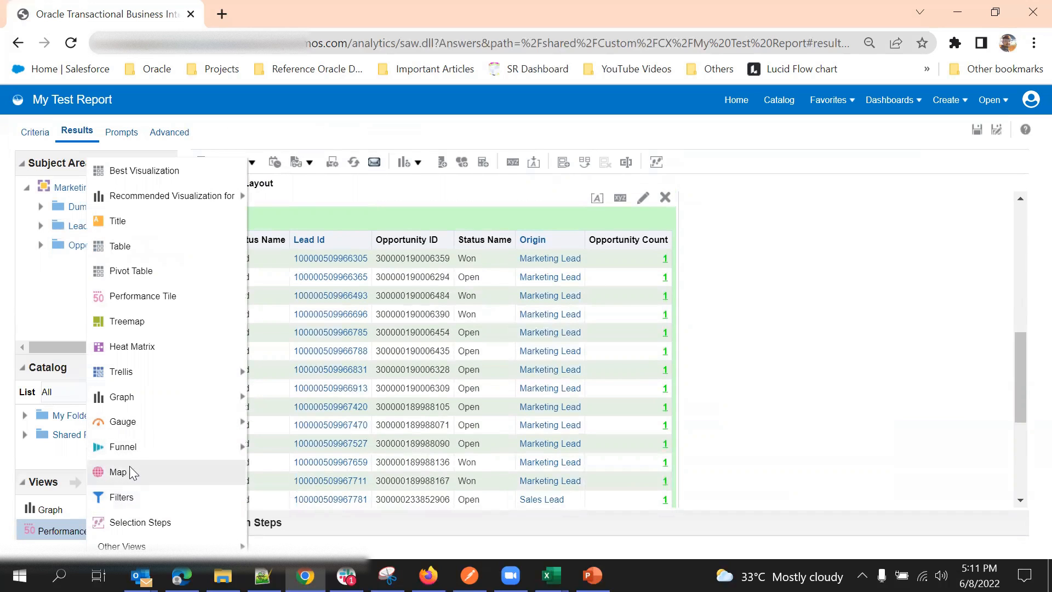
{"action": "mouse_move", "coordinate": [132, 448]}
{"action": "mouse_move", "coordinate": [132, 424]}
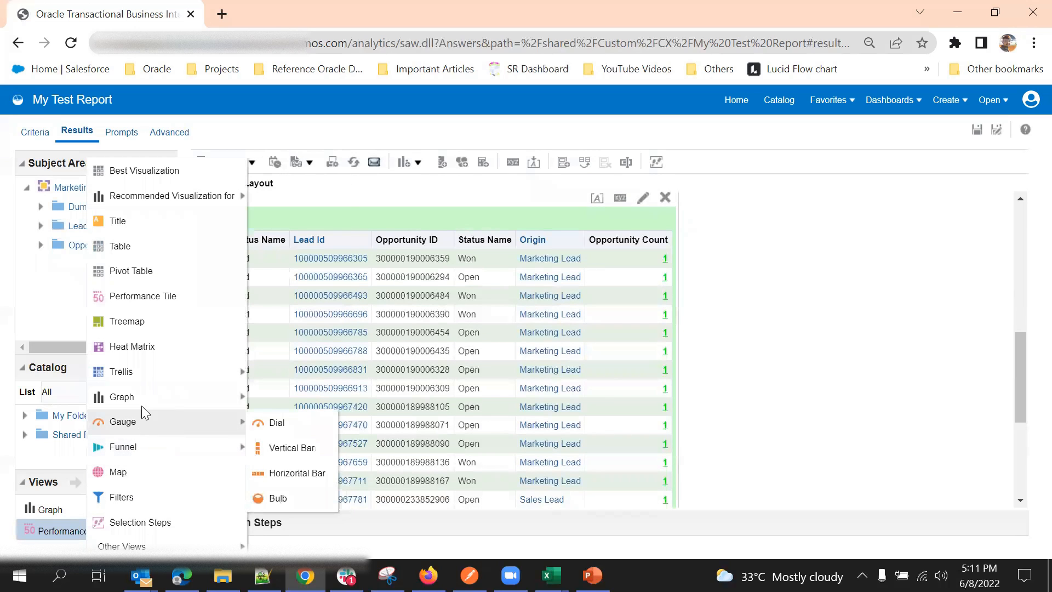
{"action": "mouse_move", "coordinate": [141, 398]}
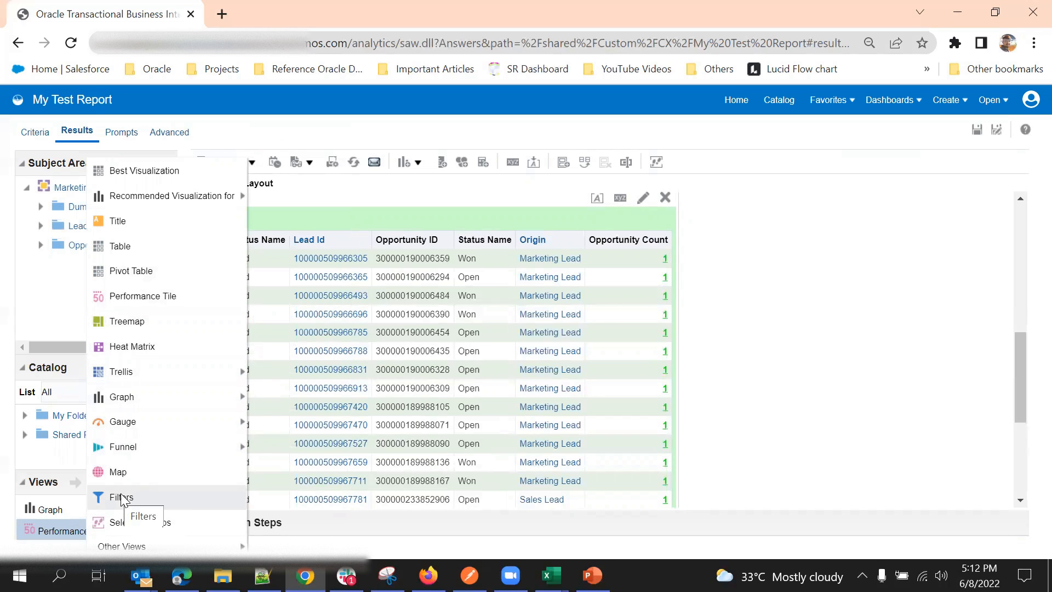
{"action": "left_click_drag", "start_coordinate": [123, 500], "coordinate": [308, 482]}
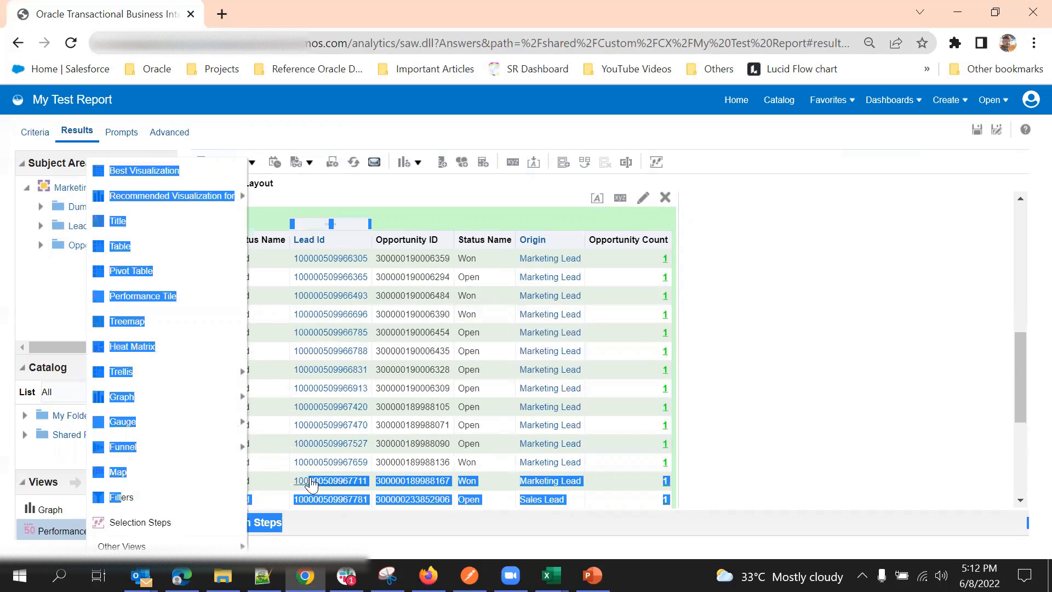
{"action": "left_click", "coordinate": [929, 326]}
Step: Create a Filters view and place it below the table in the compound layout
{"action": "left_click", "coordinate": [96, 482]}
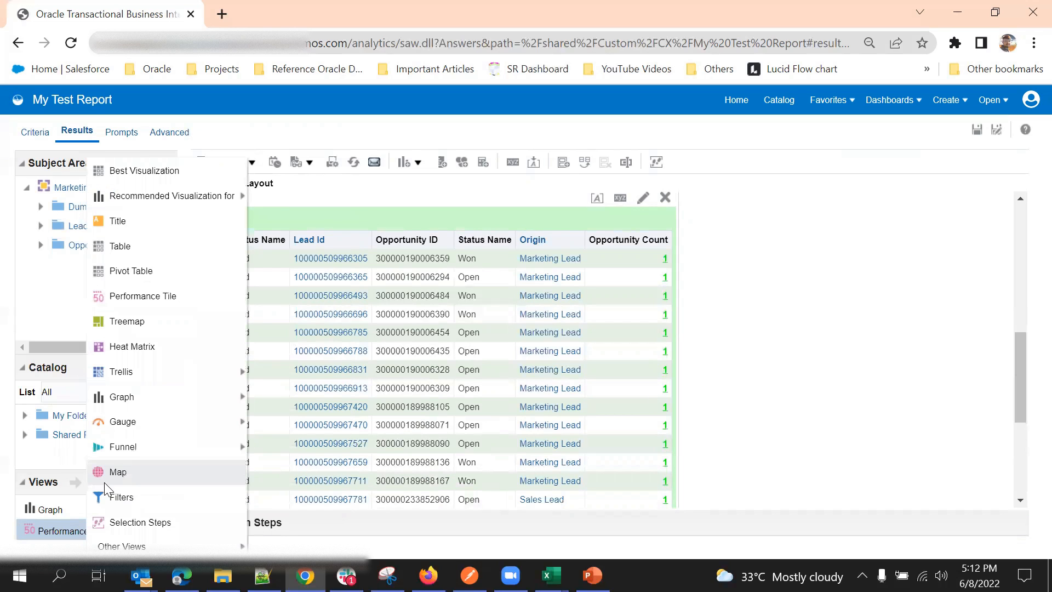
{"action": "left_click", "coordinate": [117, 499]}
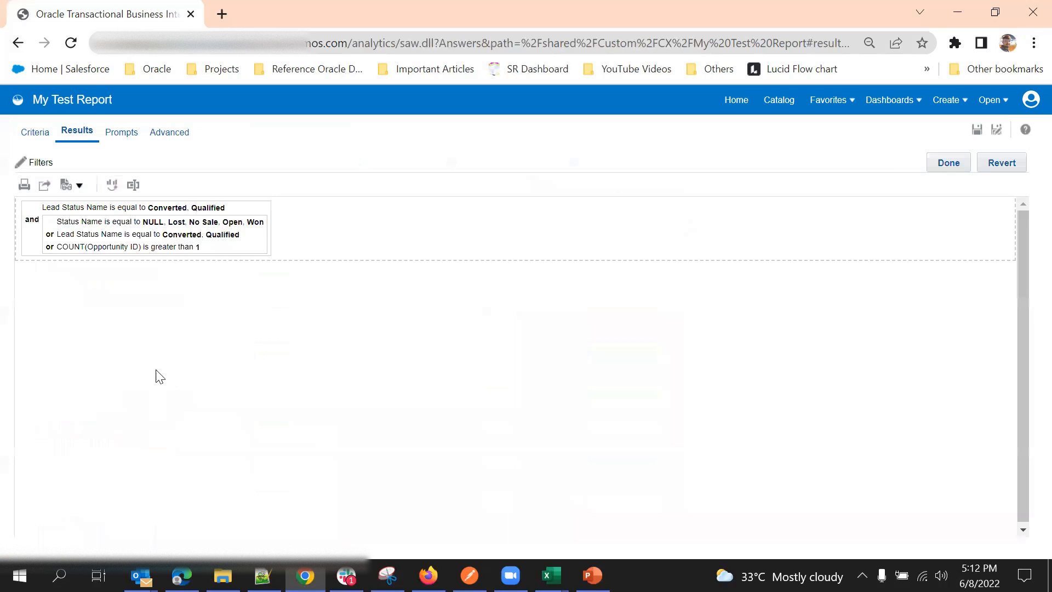
{"action": "left_click", "coordinate": [948, 163]}
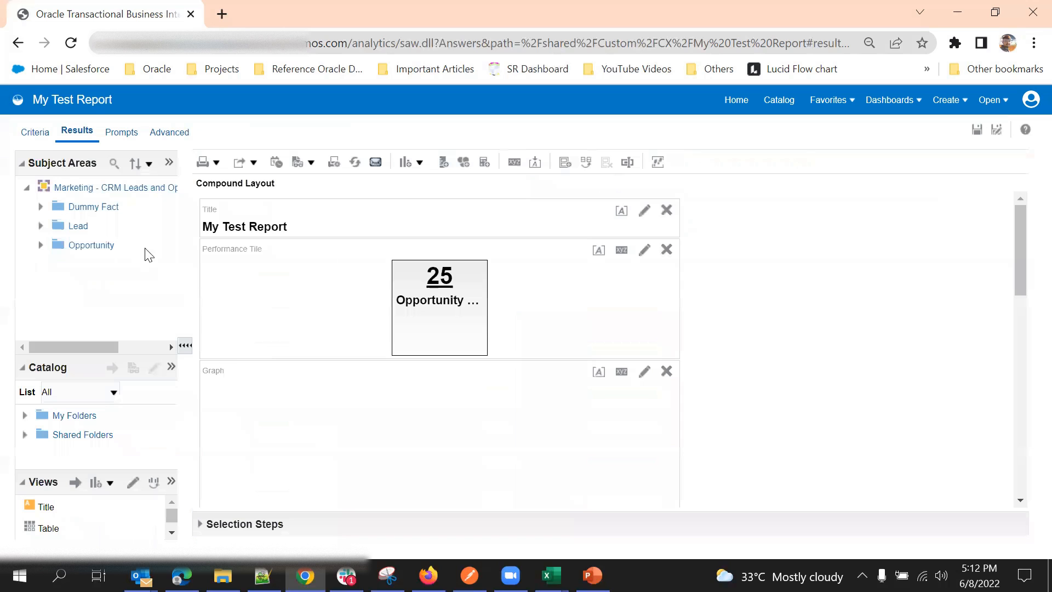
{"action": "scroll", "coordinate": [272, 438], "scroll_direction": "down", "scroll_amount": 10}
{"action": "scroll", "coordinate": [79, 530], "scroll_direction": "down", "scroll_amount": 1}
{"action": "scroll", "coordinate": [79, 531], "scroll_direction": "down", "scroll_amount": 2}
{"action": "left_click_drag", "start_coordinate": [63, 530], "coordinate": [474, 475]}
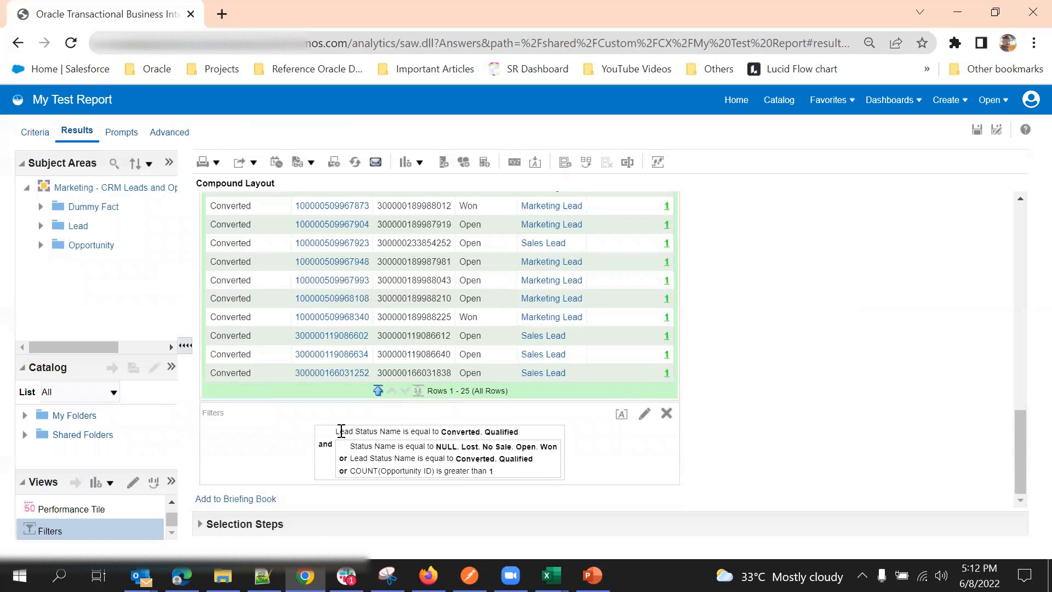
Step: Review the filter criteria shown in the Filters view of the compound layout
{"action": "left_click_drag", "start_coordinate": [337, 431], "coordinate": [505, 474]}
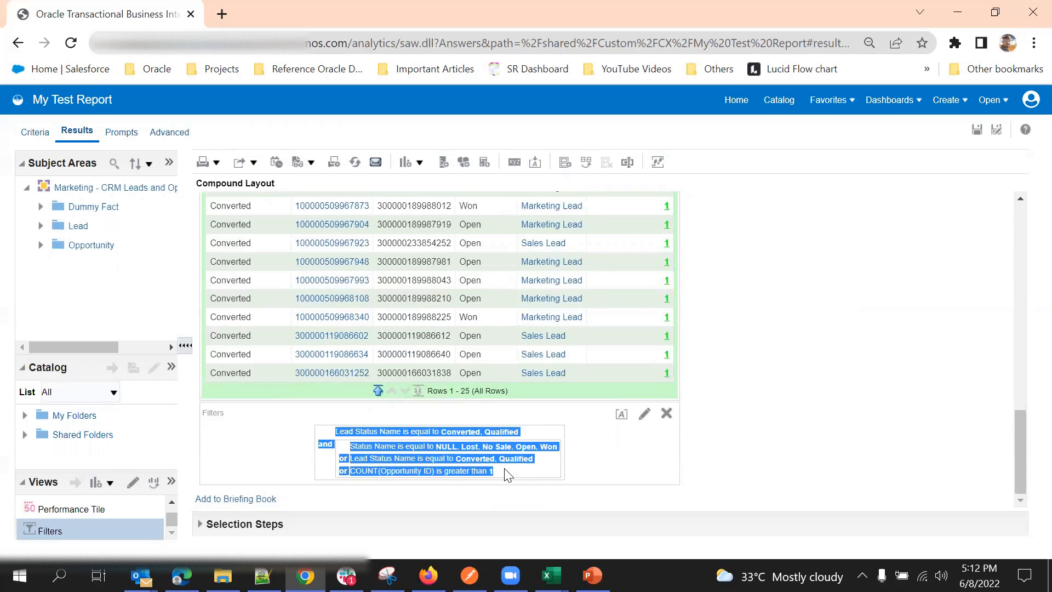
{"action": "left_click", "coordinate": [773, 459]}
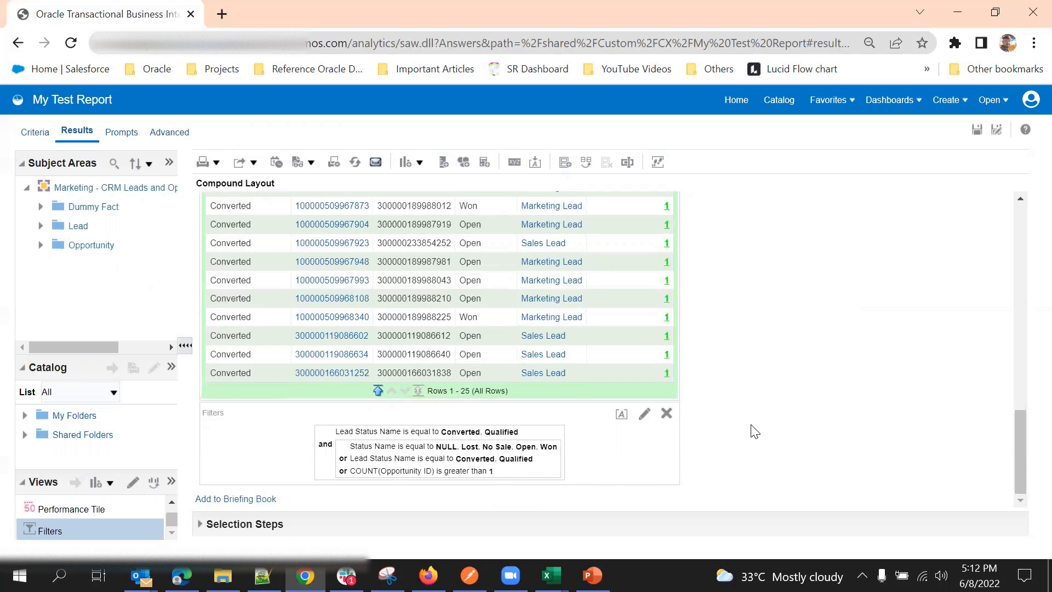
{"action": "scroll", "coordinate": [755, 433], "scroll_direction": "up", "scroll_amount": 15}
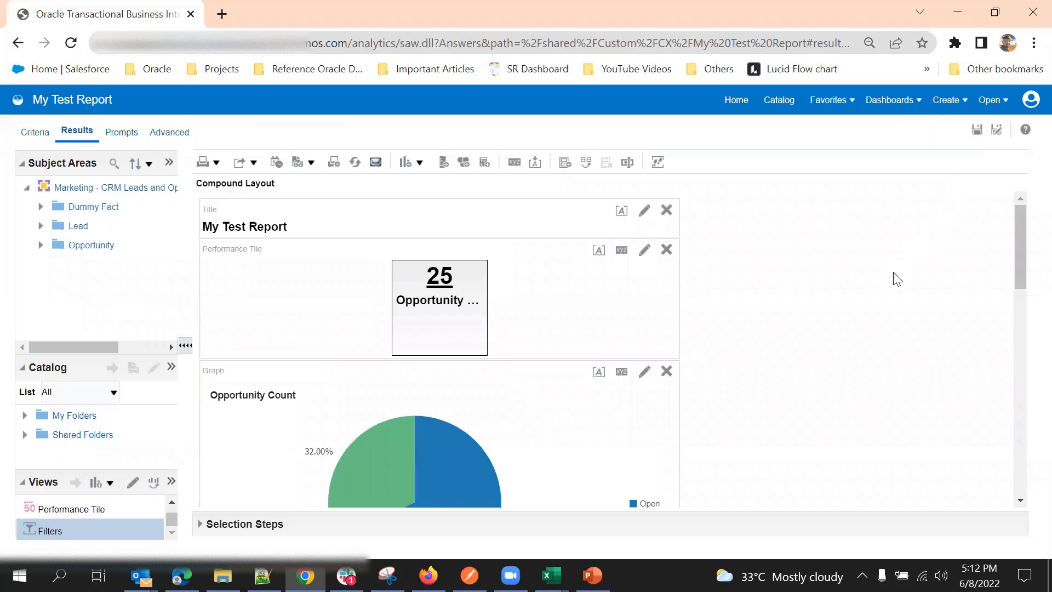
Step: Examine the report's criteria, including the column option menus and the Subject Areas and Catalog options
{"action": "left_click", "coordinate": [34, 134]}
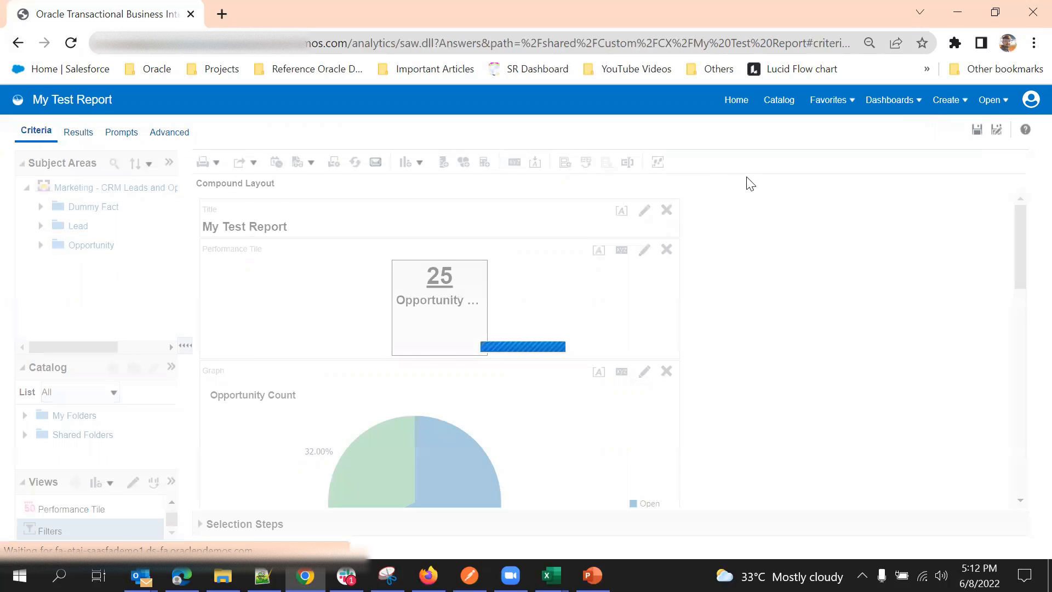
{"action": "left_click", "coordinate": [630, 246]}
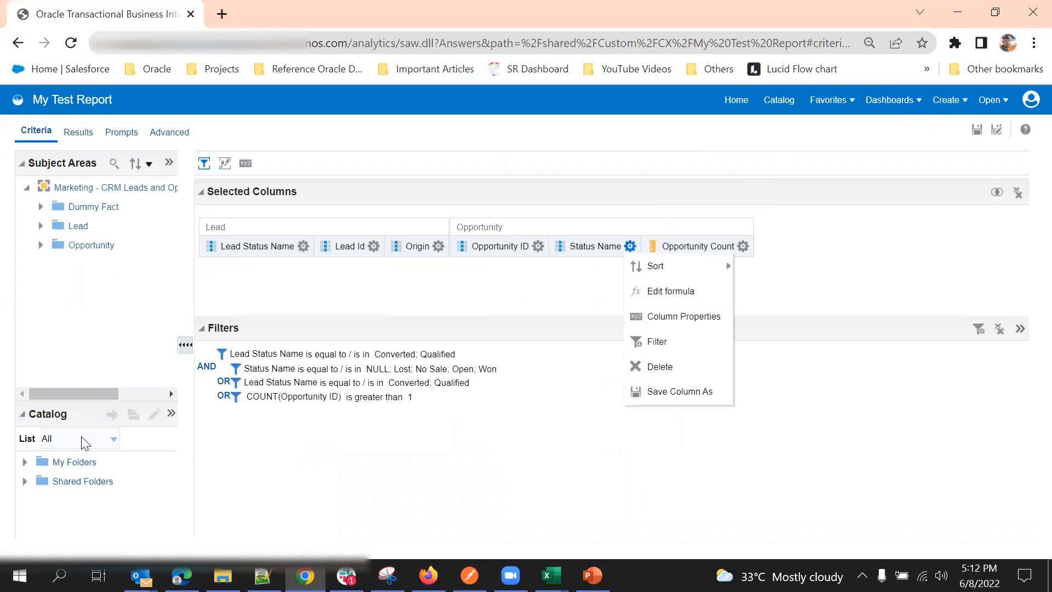
{"action": "left_click", "coordinate": [169, 414]}
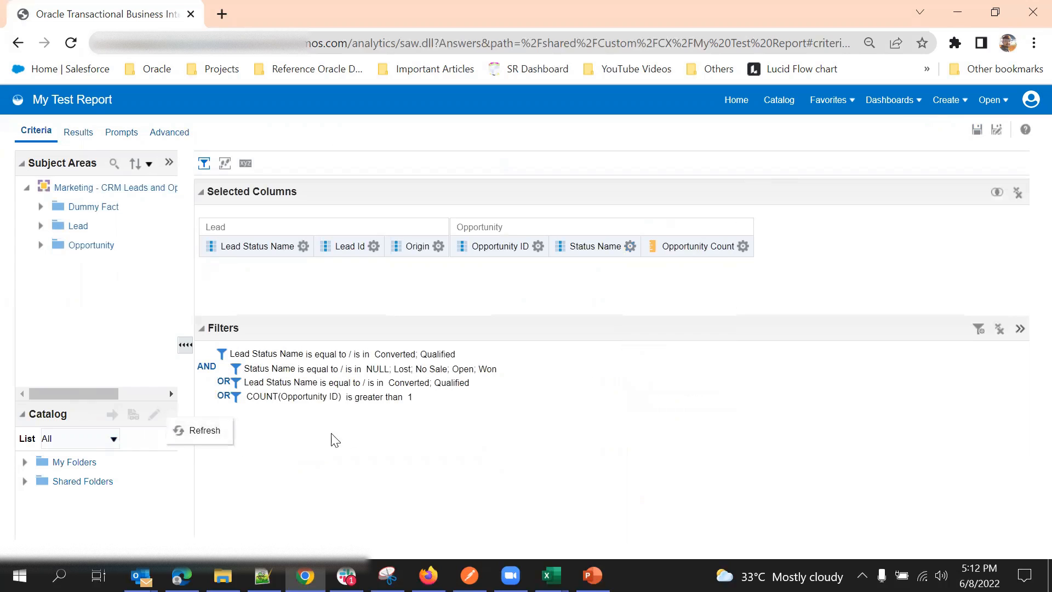
{"action": "left_click", "coordinate": [314, 469]}
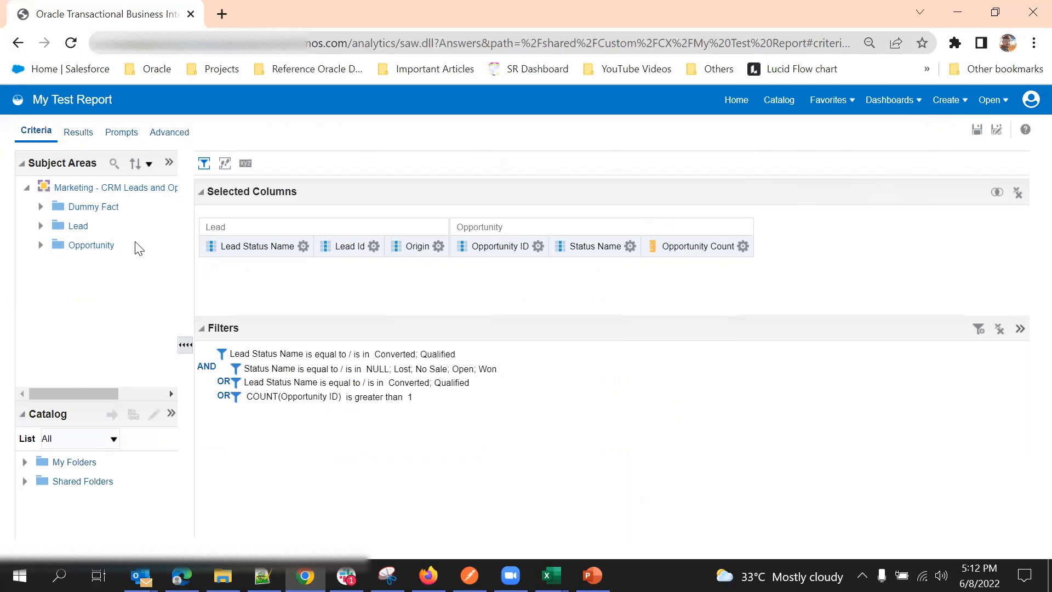
{"action": "left_click", "coordinate": [148, 164]}
{"action": "left_click", "coordinate": [538, 246]}
{"action": "left_click", "coordinate": [303, 246]}
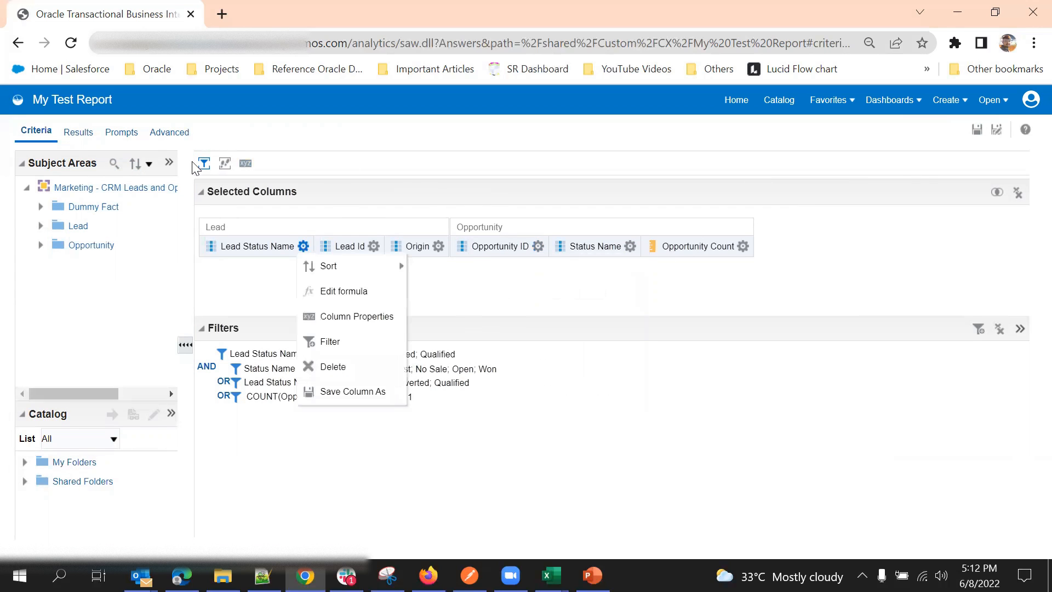
Step: Reorder the columns of the results table so that Lead Id and Opportunity ID come before Lead Status Name
{"action": "left_click", "coordinate": [77, 133]}
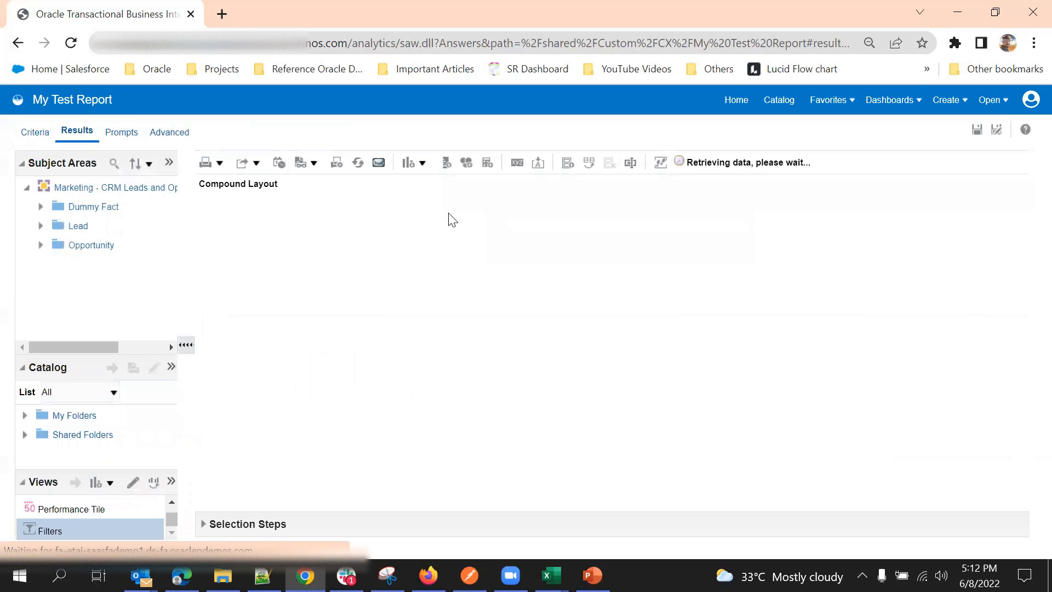
{"action": "scroll", "coordinate": [578, 295], "scroll_direction": "down", "scroll_amount": 2}
{"action": "scroll", "coordinate": [578, 294], "scroll_direction": "down", "scroll_amount": 5}
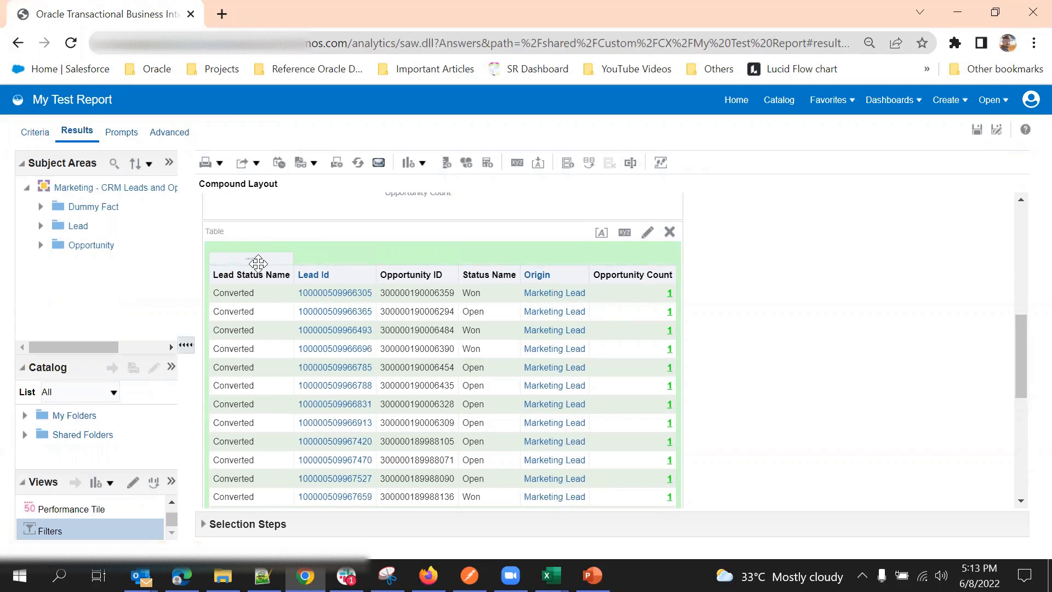
{"action": "left_click_drag", "start_coordinate": [252, 265], "coordinate": [373, 267]}
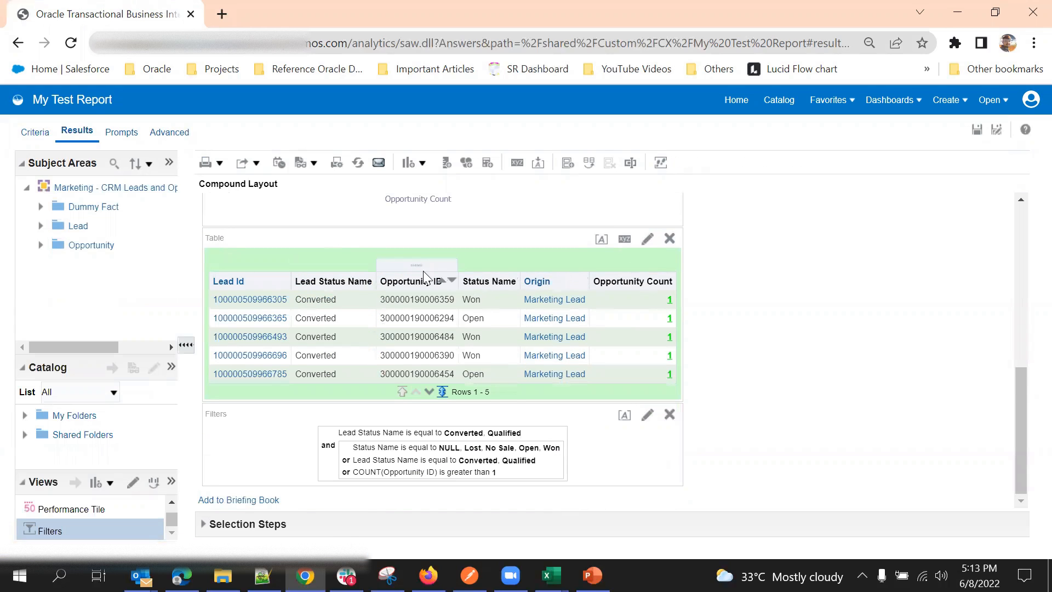
{"action": "left_click_drag", "start_coordinate": [414, 265], "coordinate": [296, 282]}
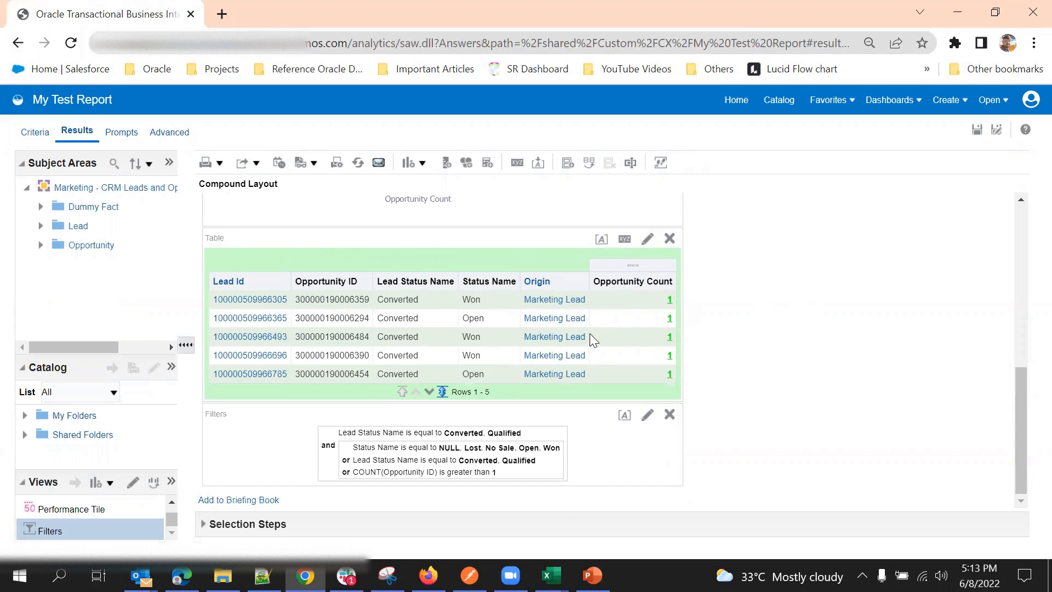
Step: Edit the table view to place a grand total after its Columns and Measures, and finish editing
{"action": "left_click", "coordinate": [648, 238]}
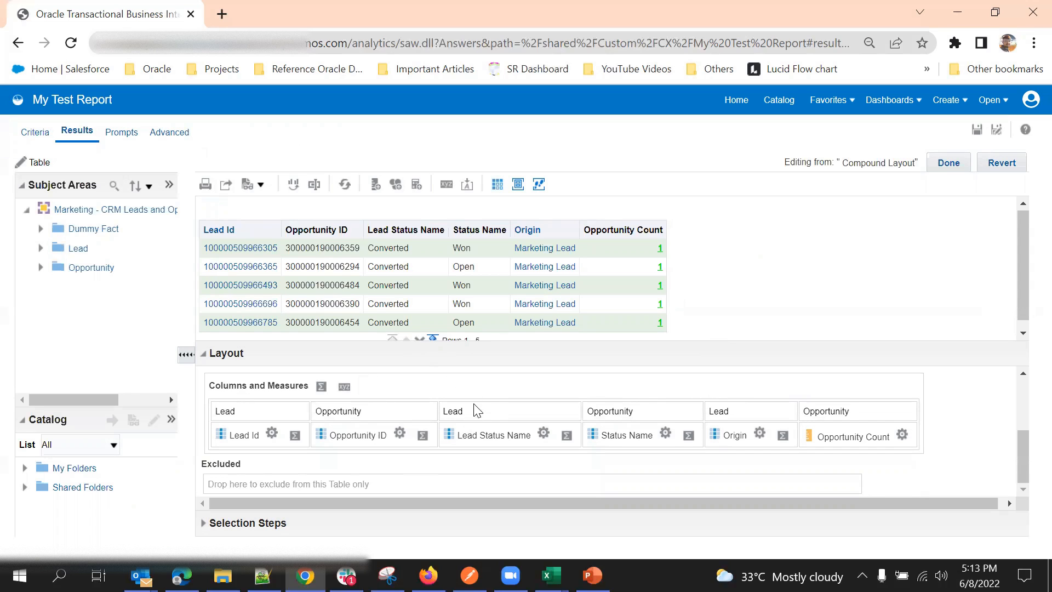
{"action": "scroll", "coordinate": [483, 405], "scroll_direction": "up", "scroll_amount": 3}
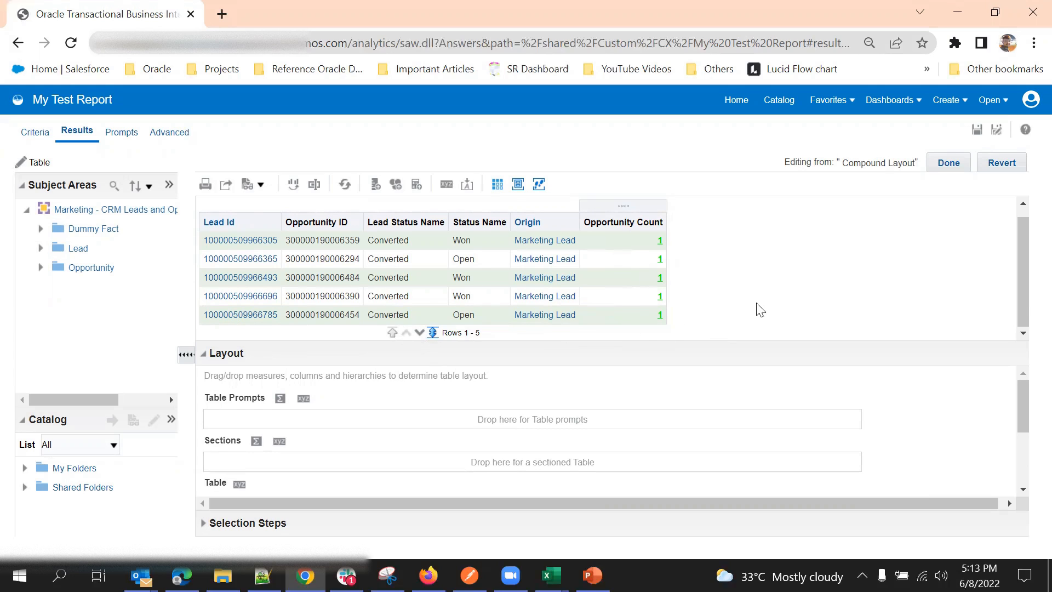
{"action": "scroll", "coordinate": [346, 419], "scroll_direction": "down", "scroll_amount": 2}
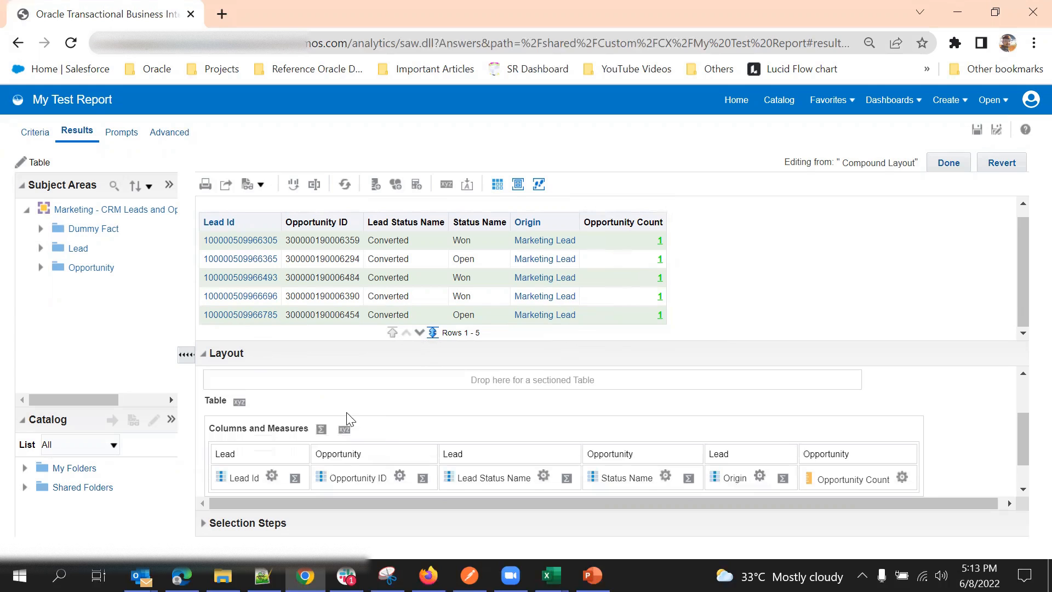
{"action": "scroll", "coordinate": [586, 394], "scroll_direction": "down", "scroll_amount": 1}
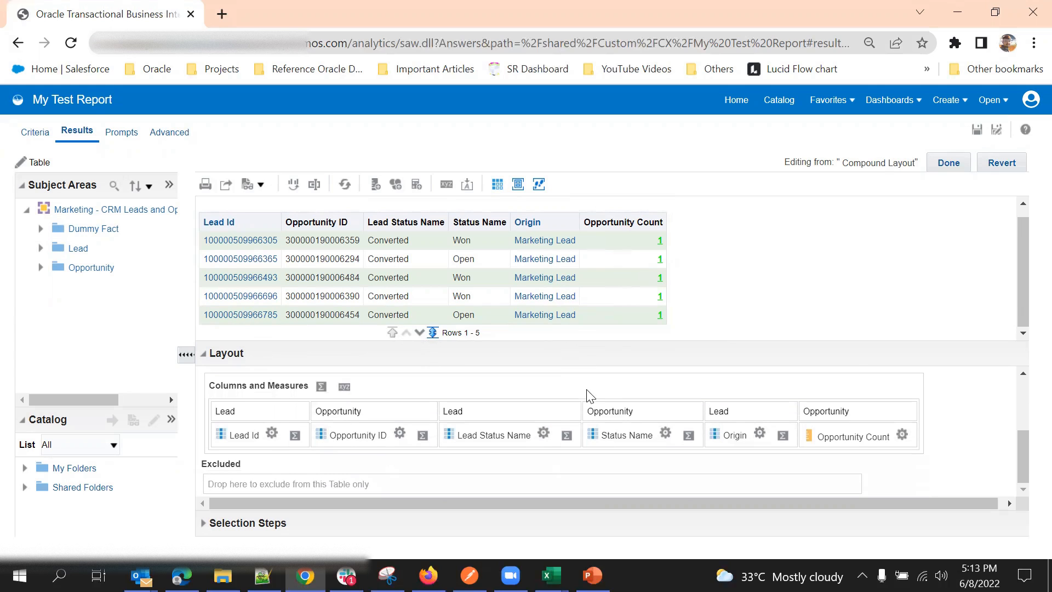
{"action": "scroll", "coordinate": [471, 395], "scroll_direction": "up", "scroll_amount": 2}
{"action": "scroll", "coordinate": [474, 405], "scroll_direction": "down", "scroll_amount": 2}
{"action": "left_click", "coordinate": [321, 387]}
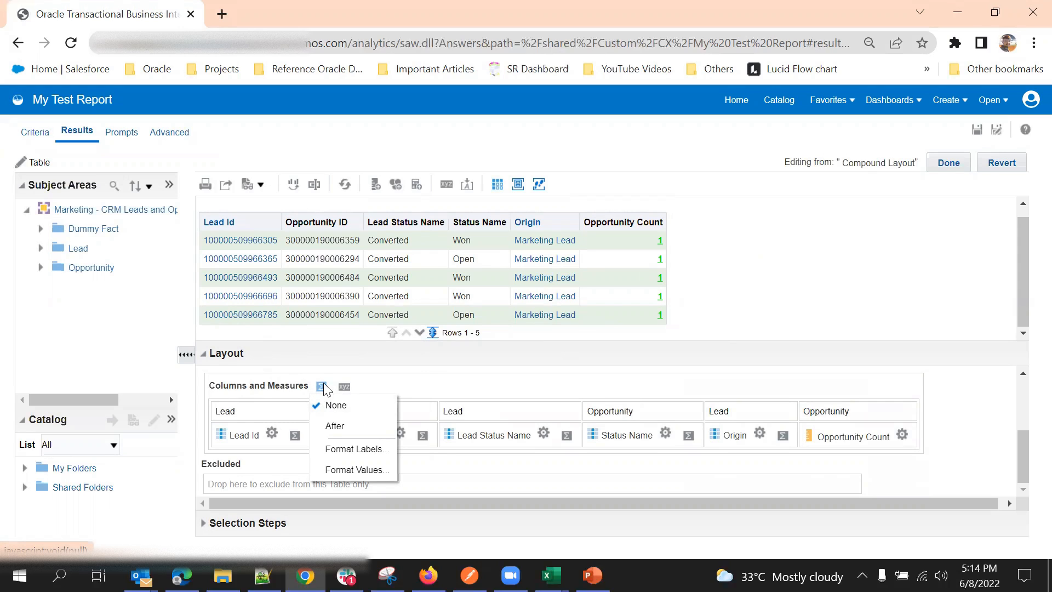
{"action": "left_click", "coordinate": [347, 424]}
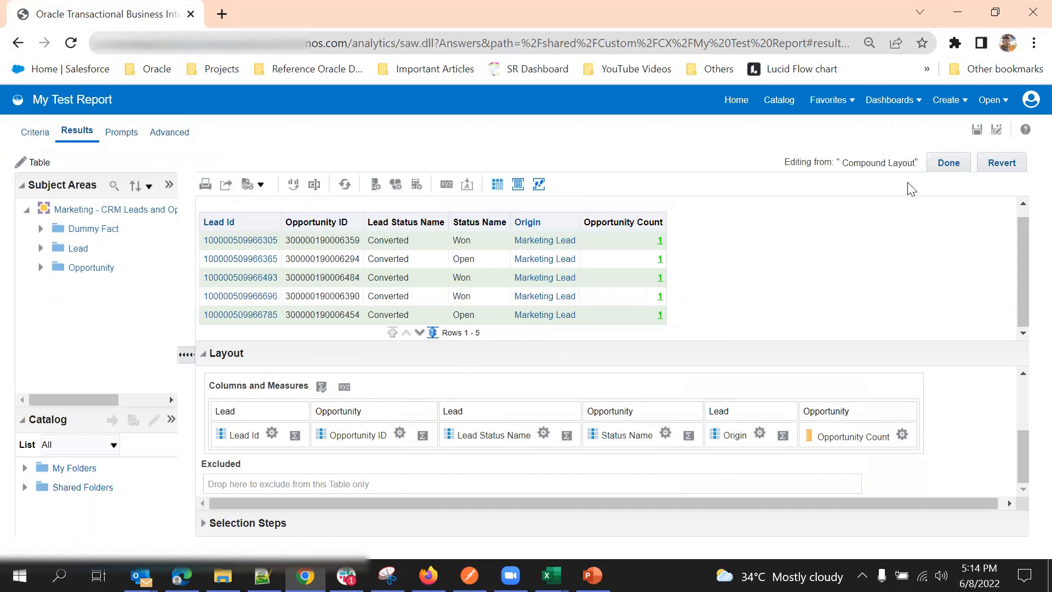
{"action": "left_click", "coordinate": [945, 162]}
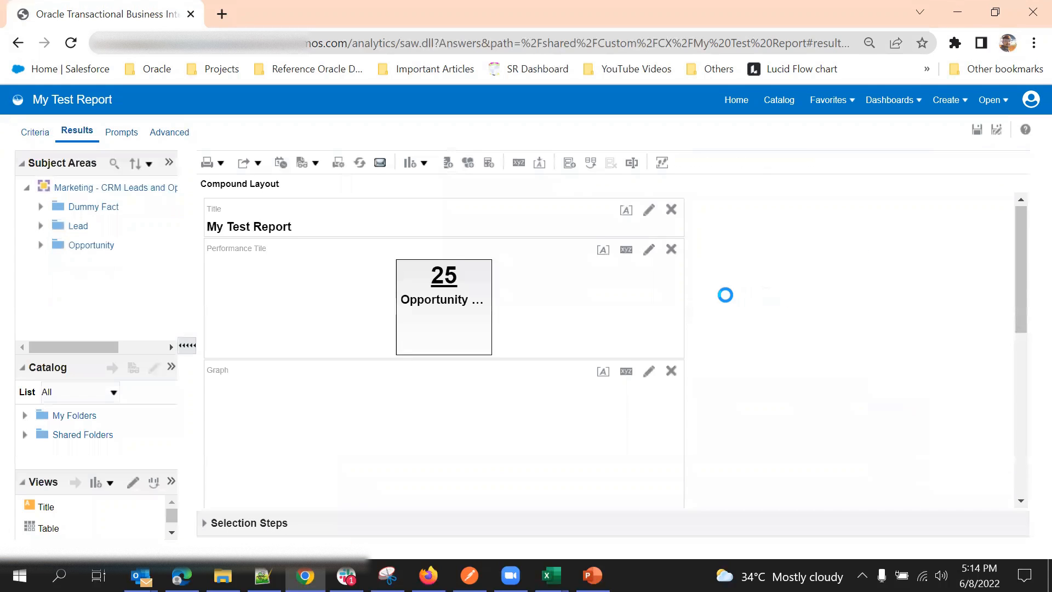
Step: Display all rows of the table and examine its Grand Total row
{"action": "left_click", "coordinate": [443, 391]}
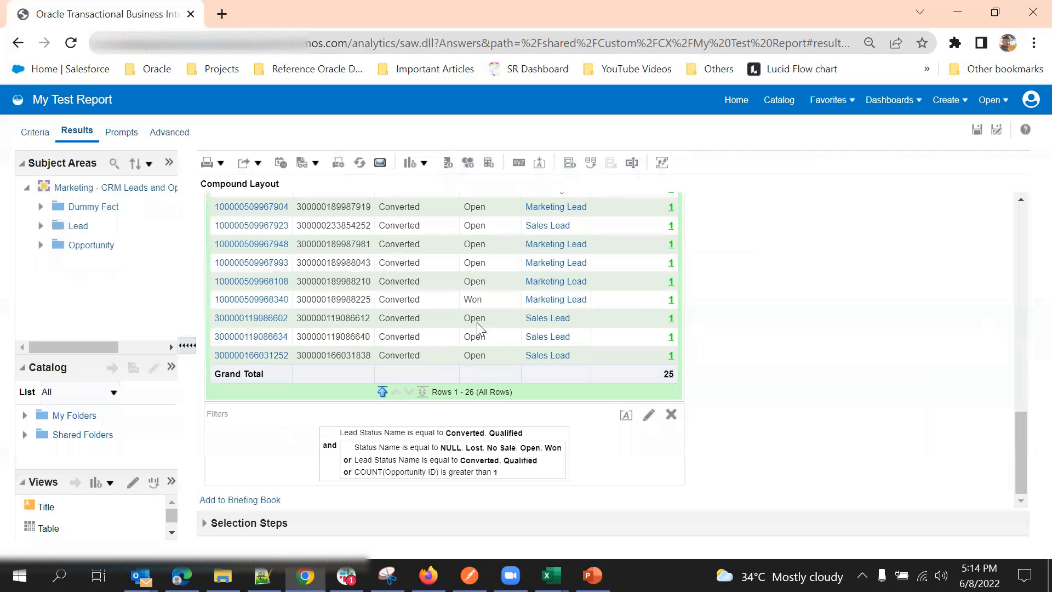
{"action": "left_click", "coordinate": [253, 374]}
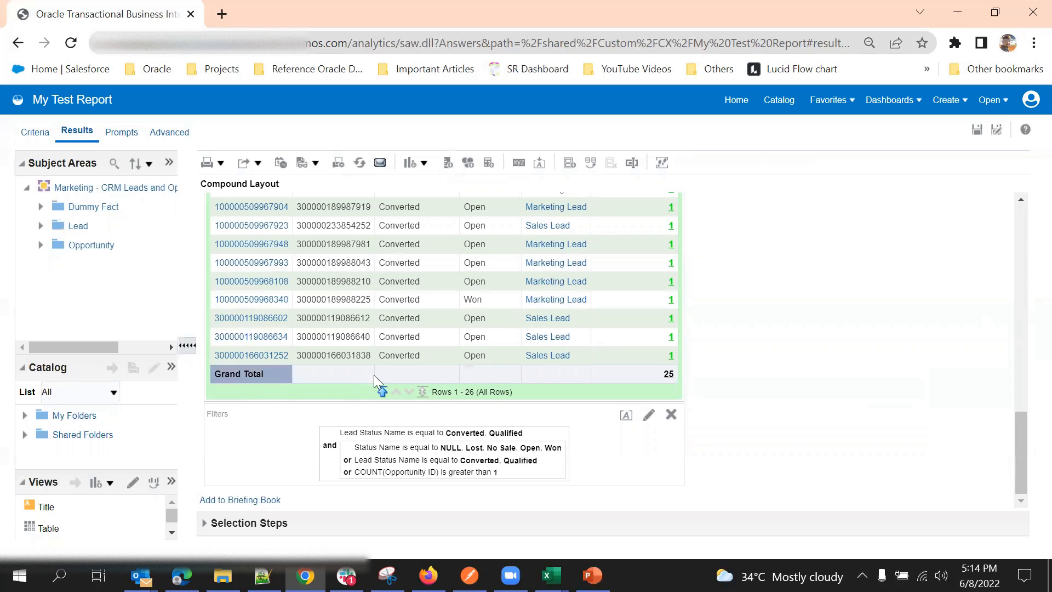
{"action": "left_click", "coordinate": [670, 376]}
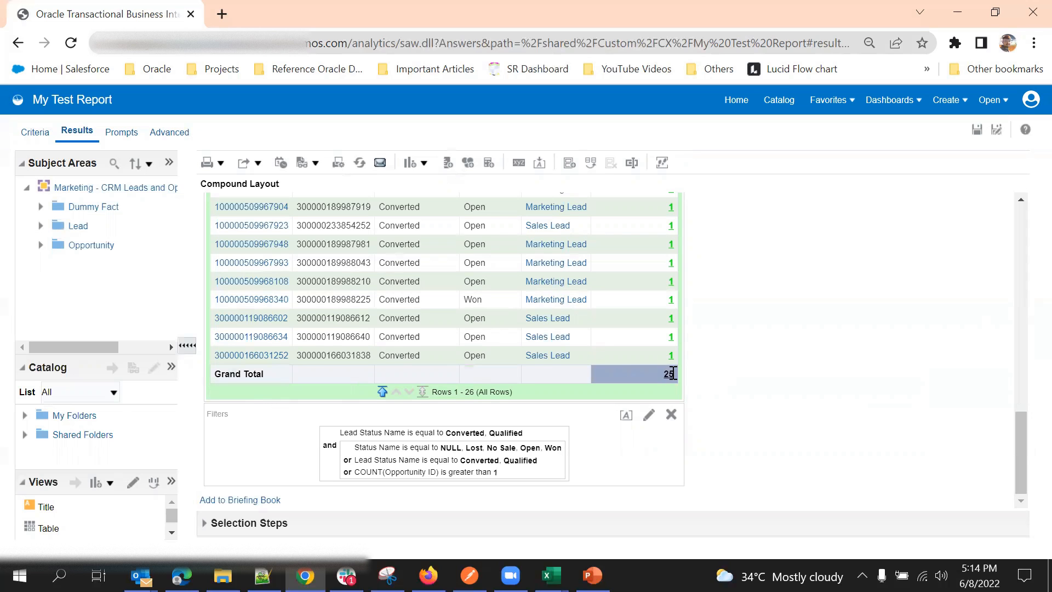
Step: Compare the table's Opportunity Count rows and Grand Total with the performance tile and pie chart
{"action": "scroll", "coordinate": [628, 358], "scroll_direction": "up", "scroll_amount": 10}
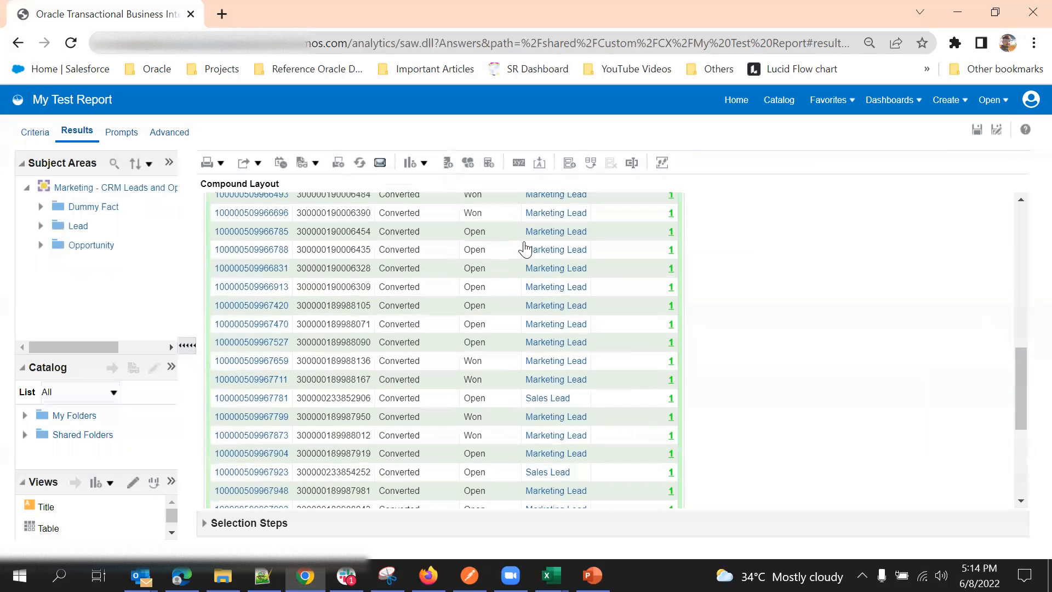
{"action": "scroll", "coordinate": [645, 460], "scroll_direction": "down", "scroll_amount": 5}
{"action": "scroll", "coordinate": [484, 201], "scroll_direction": "down", "scroll_amount": 5}
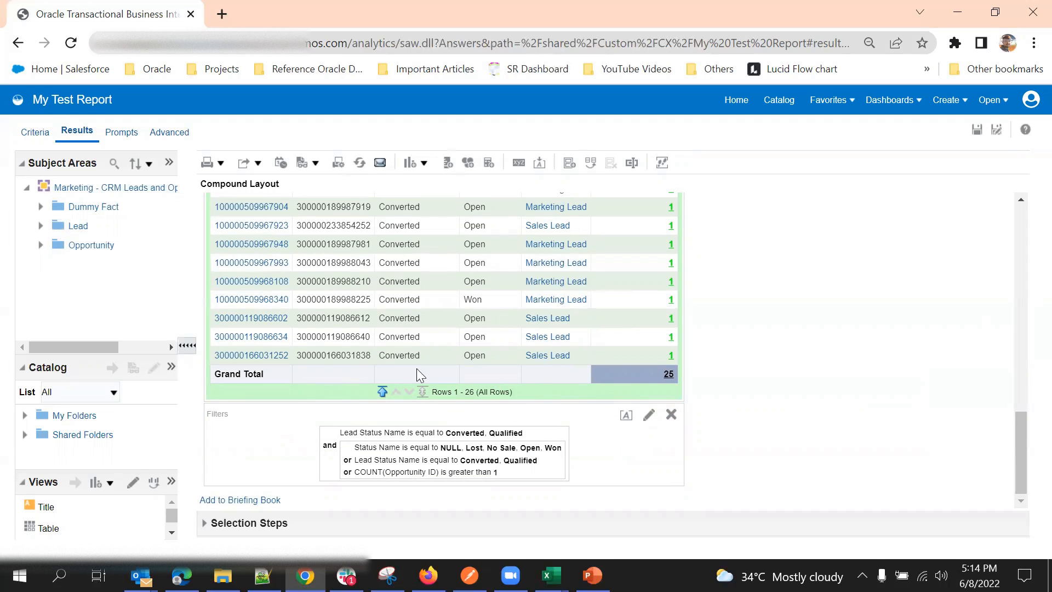
{"action": "scroll", "coordinate": [394, 372], "scroll_direction": "up", "scroll_amount": 3}
{"action": "scroll", "coordinate": [289, 369], "scroll_direction": "up", "scroll_amount": 8}
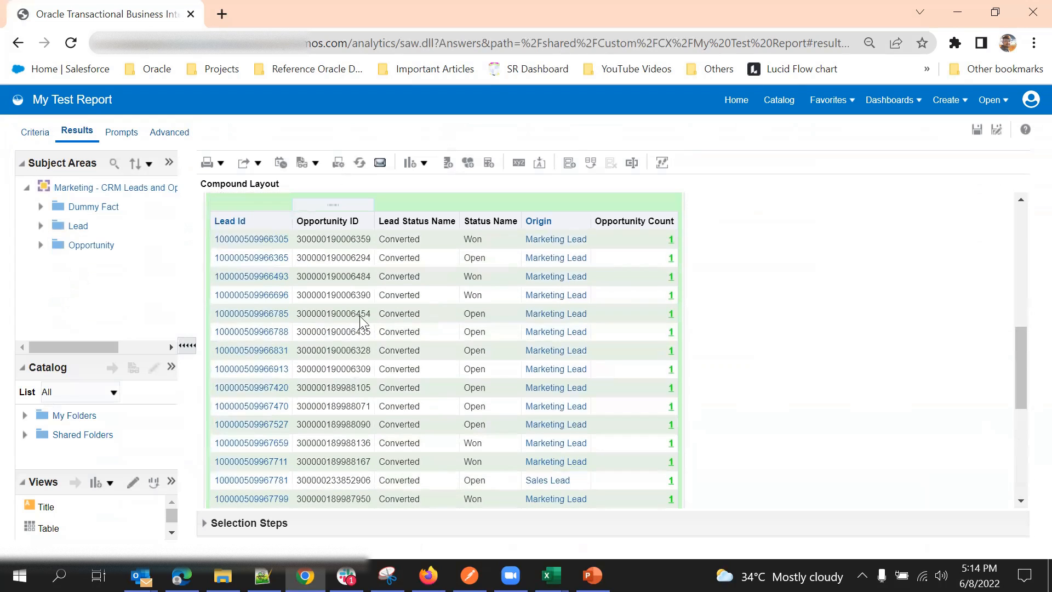
{"action": "scroll", "coordinate": [359, 322], "scroll_direction": "down", "scroll_amount": 10}
{"action": "scroll", "coordinate": [262, 394], "scroll_direction": "up", "scroll_amount": 8}
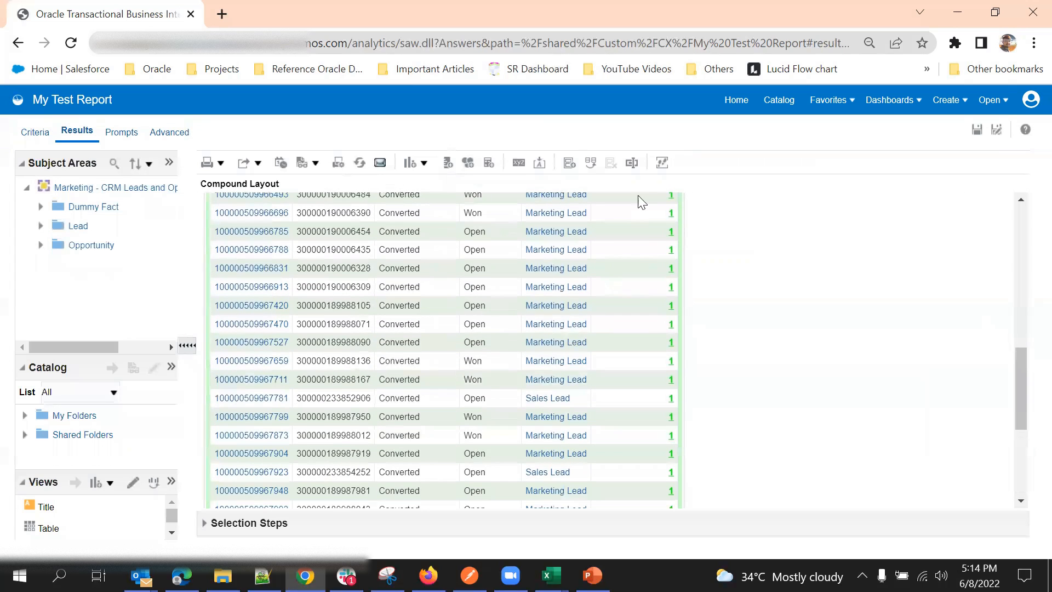
{"action": "scroll", "coordinate": [641, 296], "scroll_direction": "up", "scroll_amount": 3}
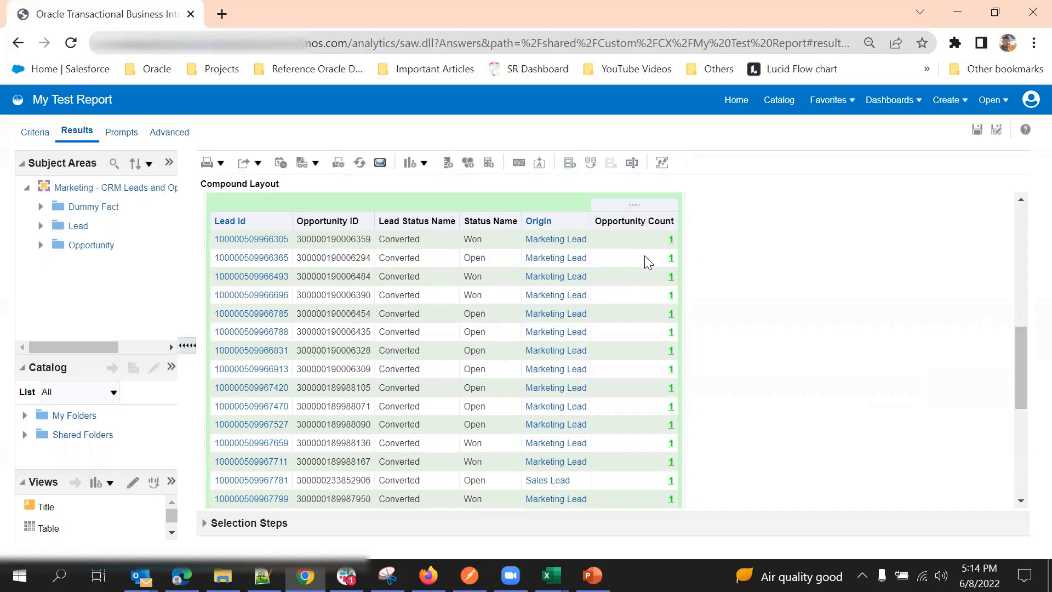
{"action": "scroll", "coordinate": [645, 255], "scroll_direction": "down", "scroll_amount": 5}
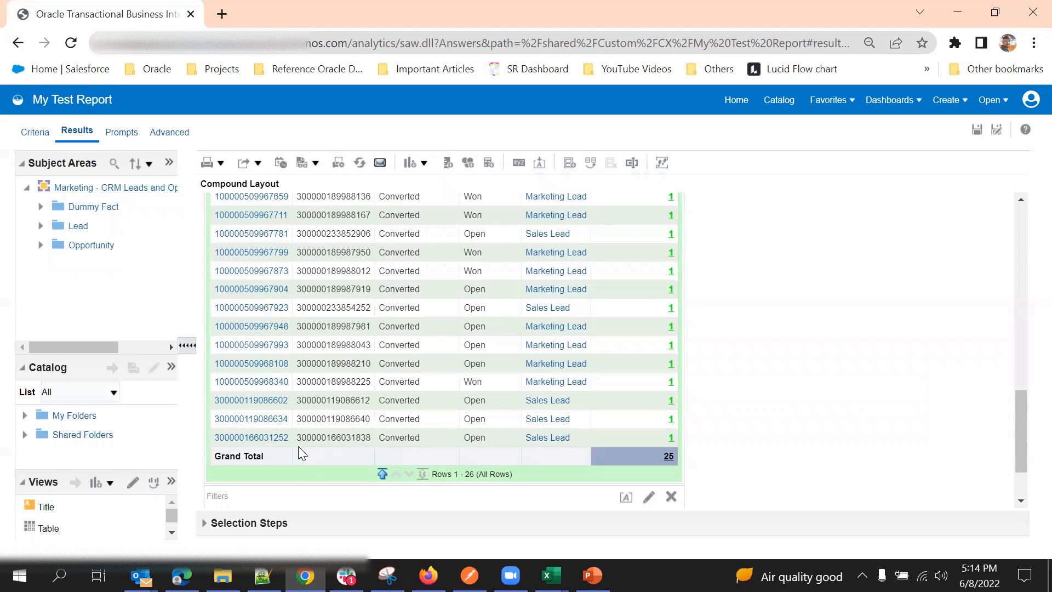
{"action": "scroll", "coordinate": [892, 299], "scroll_direction": "down", "scroll_amount": 2}
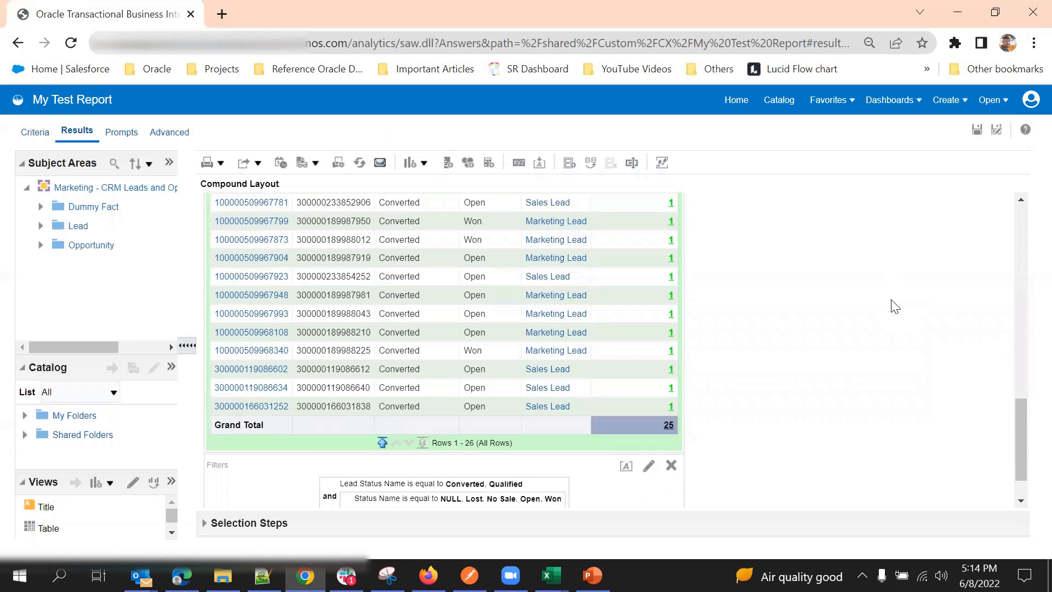
{"action": "scroll", "coordinate": [735, 360], "scroll_direction": "up", "scroll_amount": 5}
{"action": "scroll", "coordinate": [741, 351], "scroll_direction": "up", "scroll_amount": 10}
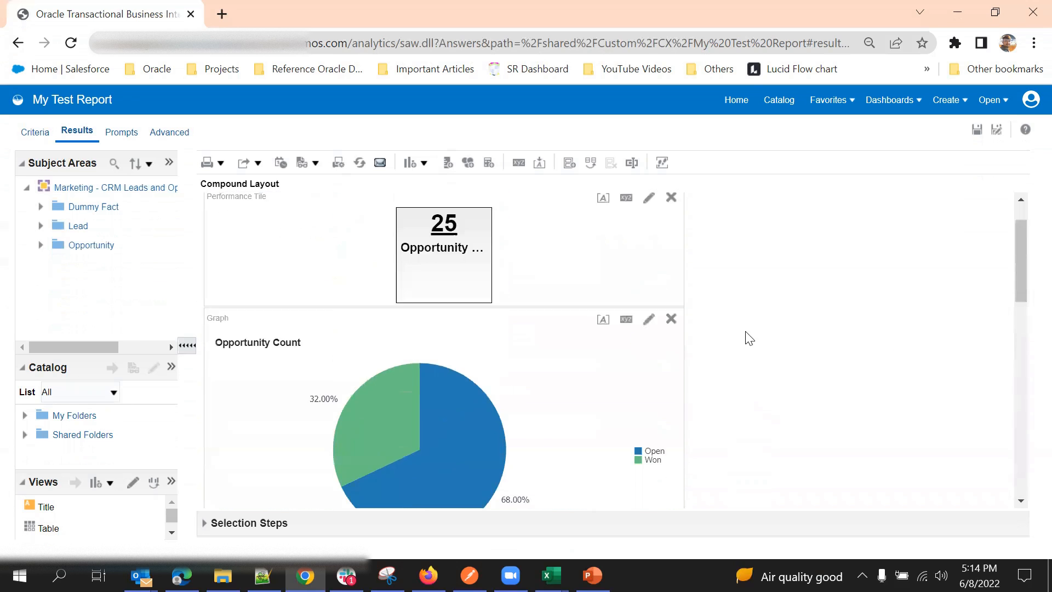
{"action": "scroll", "coordinate": [876, 219], "scroll_direction": "down", "scroll_amount": 2}
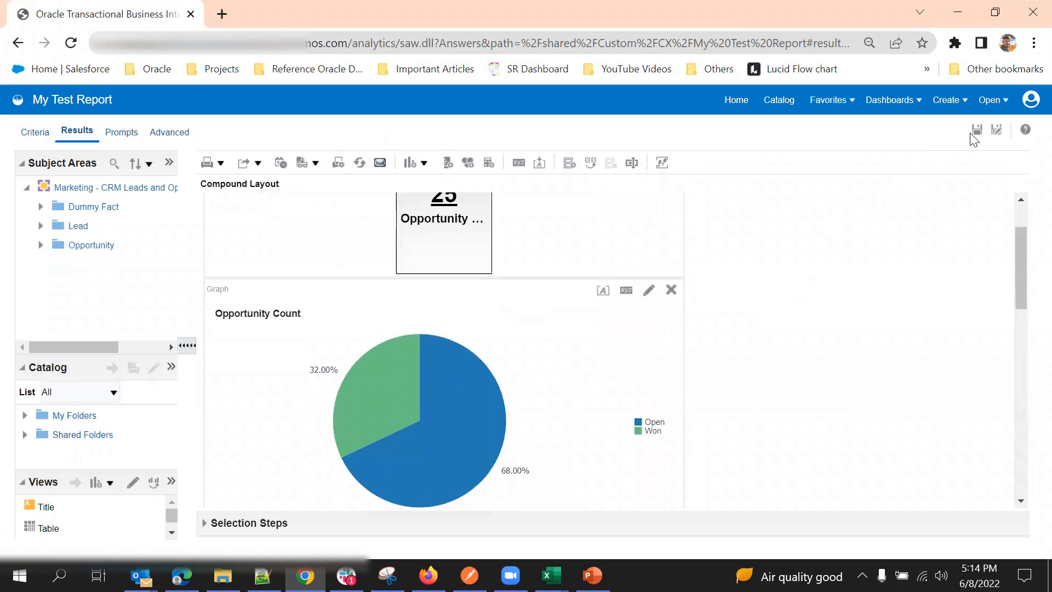
Step: Review the Interactions, Data and Results Display settings in the Analysis Properties, and cancel without changing them
{"action": "left_click", "coordinate": [519, 165]}
{"action": "left_click", "coordinate": [389, 217]}
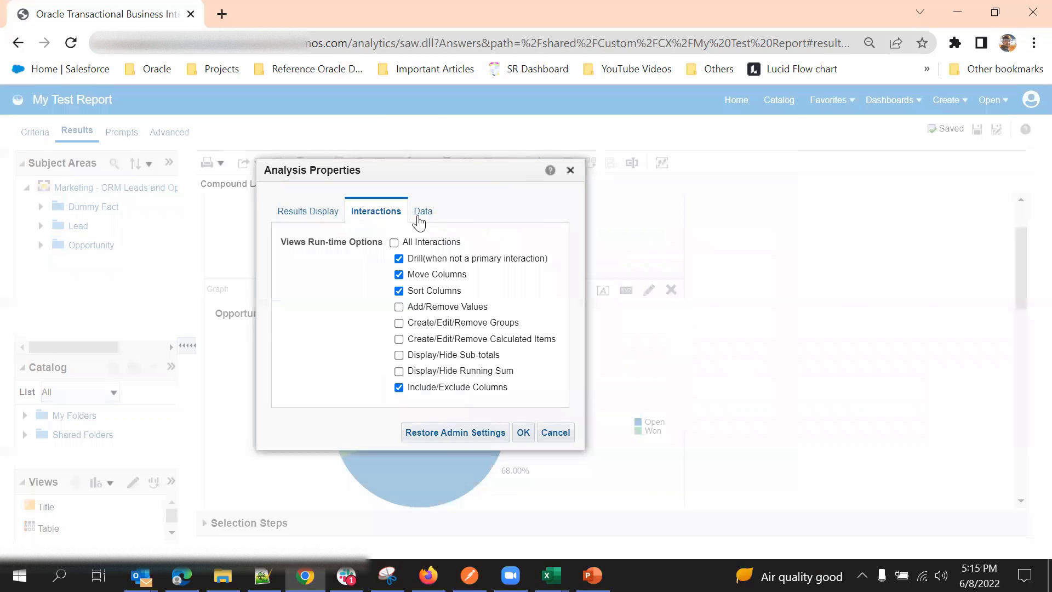
{"action": "left_click", "coordinate": [423, 212]}
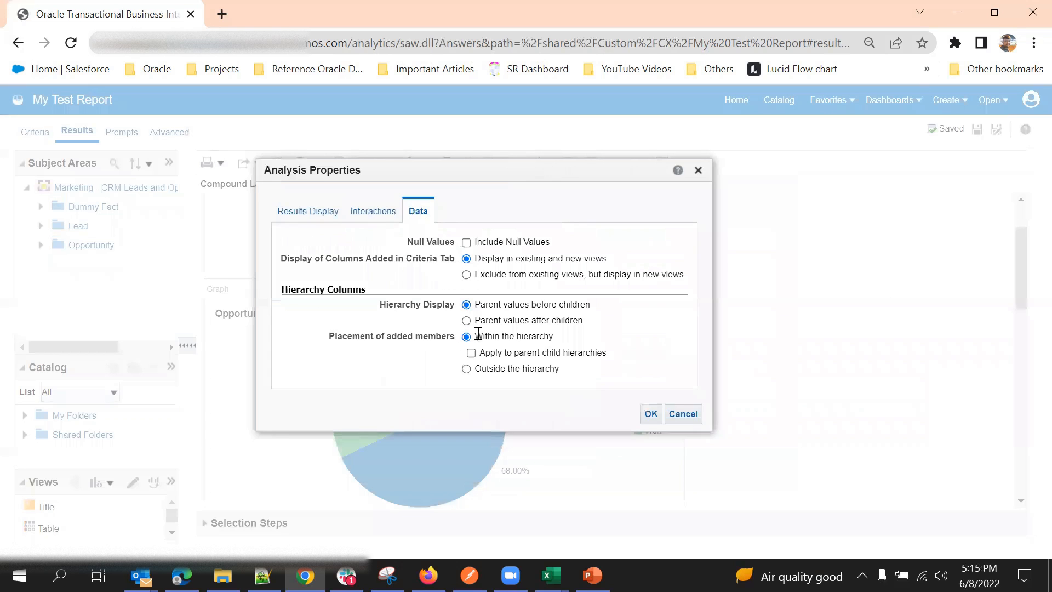
{"action": "left_click", "coordinate": [289, 212]}
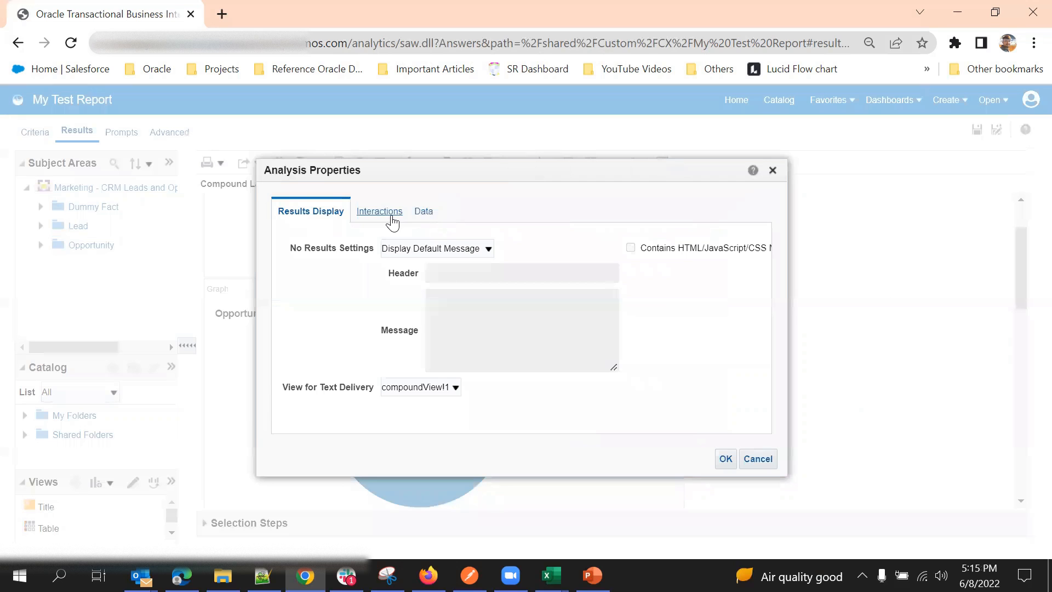
{"action": "left_click", "coordinate": [758, 461]}
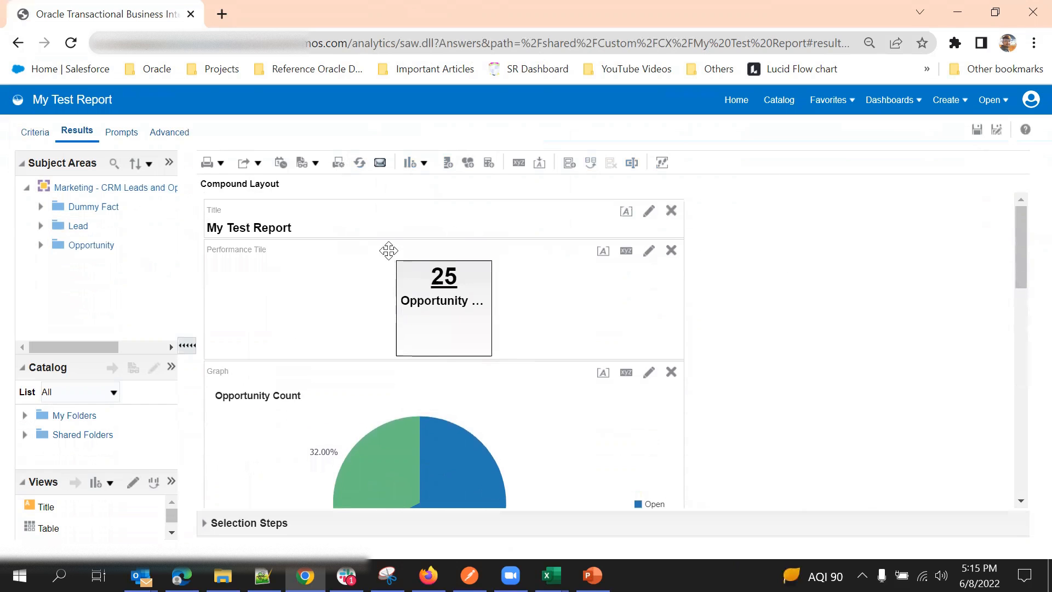
Step: Open the report's title view for editing and toggle Display Saved Name off and on to compare the title preview
{"action": "left_click", "coordinate": [647, 216]}
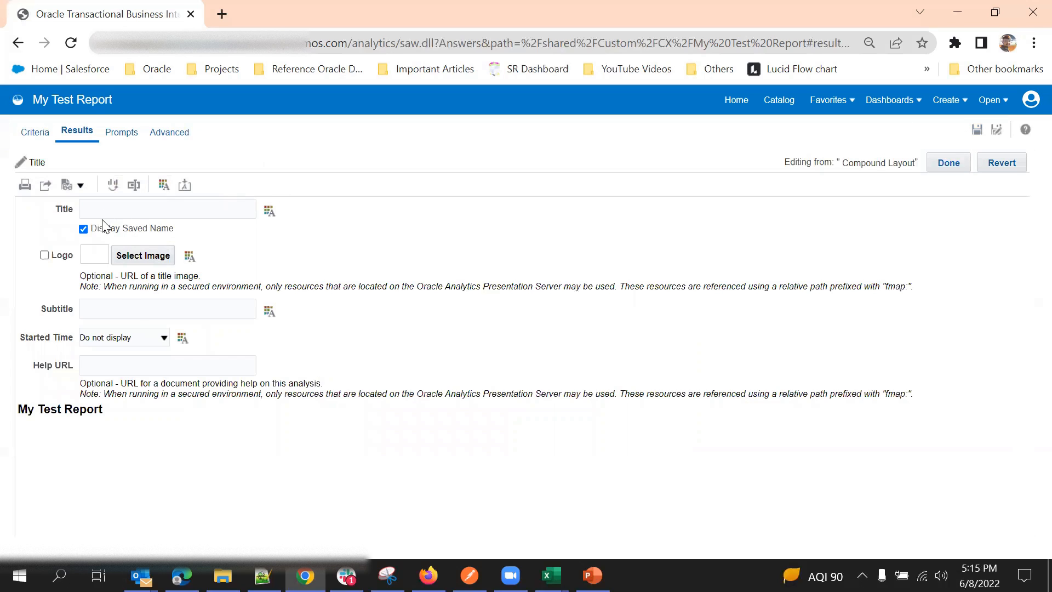
{"action": "left_click", "coordinate": [83, 230]}
{"action": "left_click", "coordinate": [83, 230]}
{"action": "left_click", "coordinate": [83, 230]}
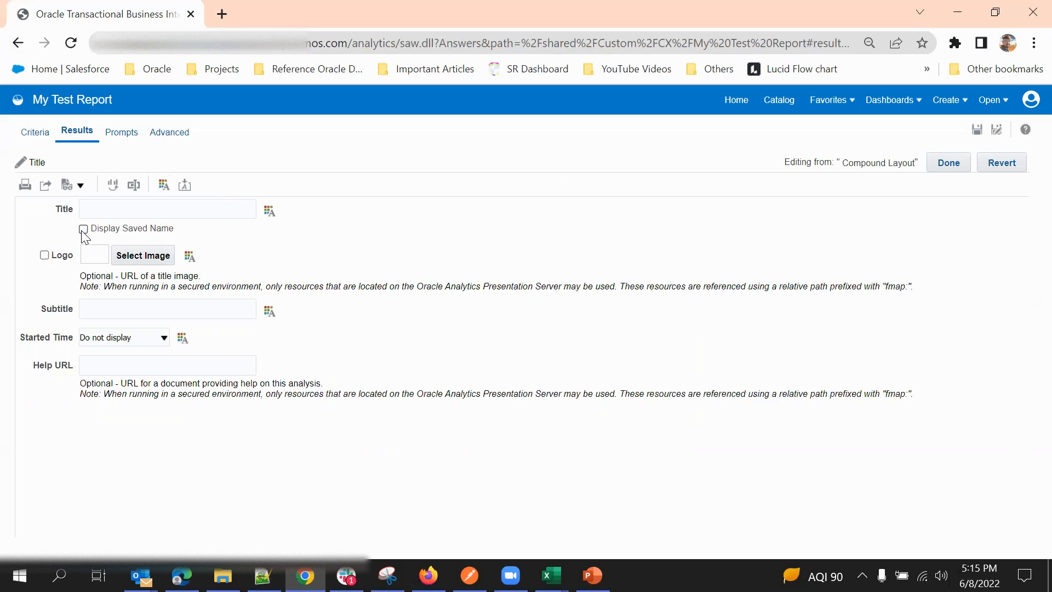
{"action": "left_click", "coordinate": [83, 229]}
{"action": "triple_click", "coordinate": [45, 411]}
{"action": "double_click", "coordinate": [49, 415]}
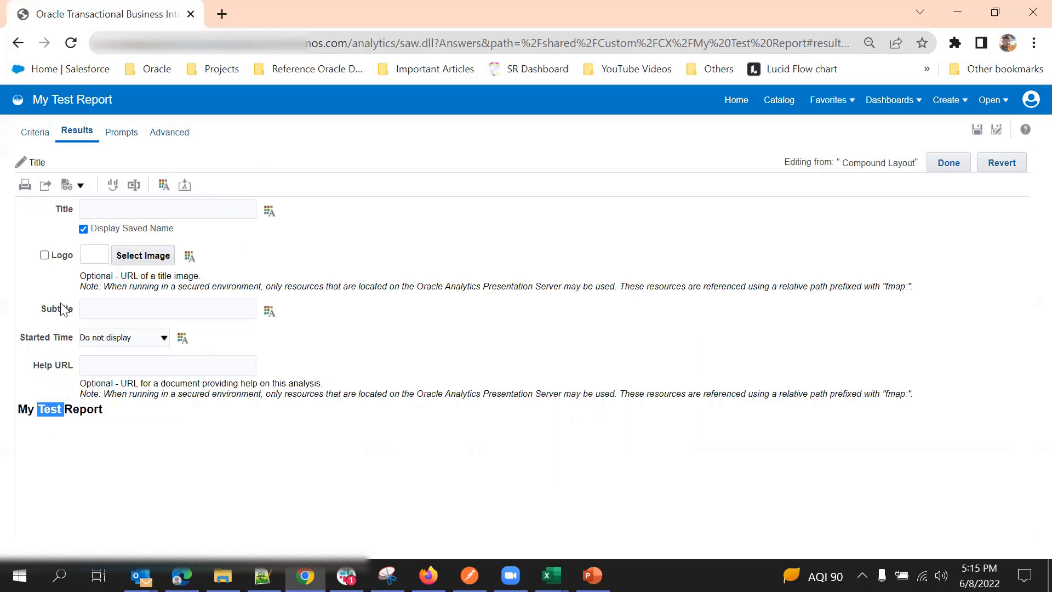
Step: Turn off Display Saved Name and set the title to "Opportunity Overview Report by Status"
{"action": "left_click", "coordinate": [83, 231]}
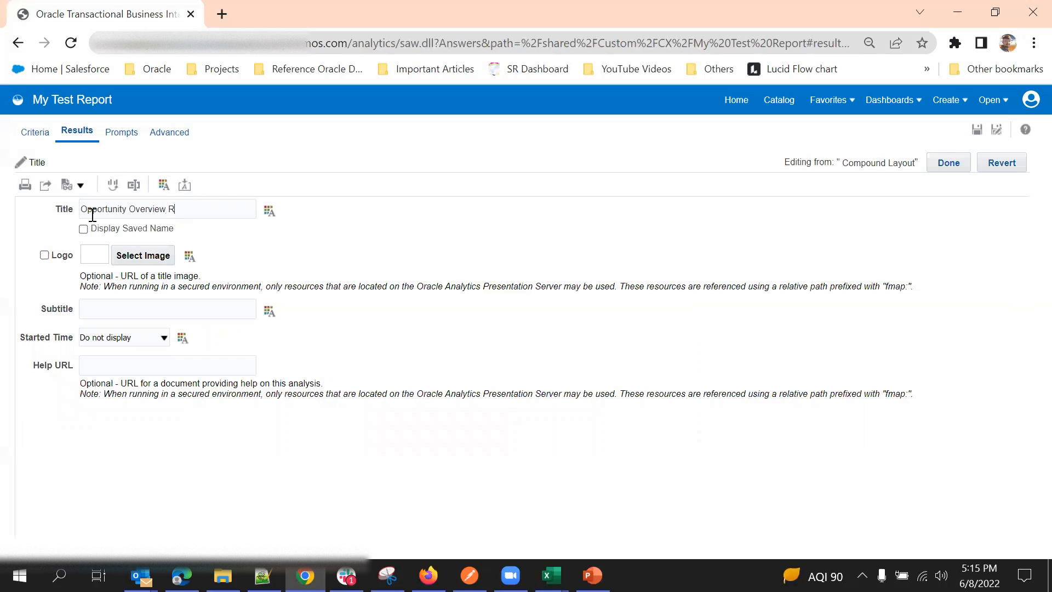
{"action": "type", "text": "eport by Status"}
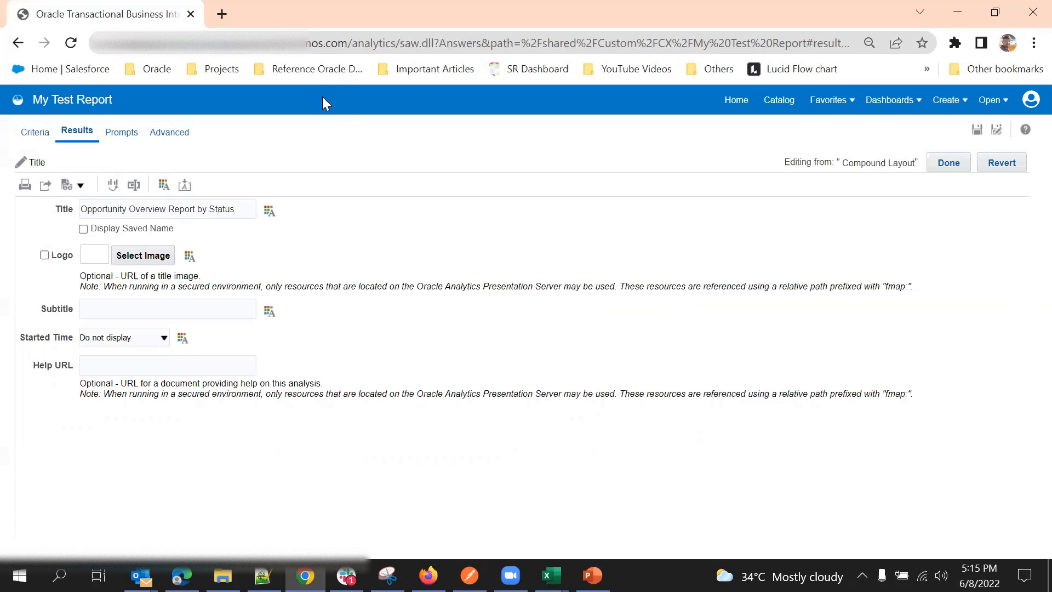
{"action": "left_click", "coordinate": [383, 214]}
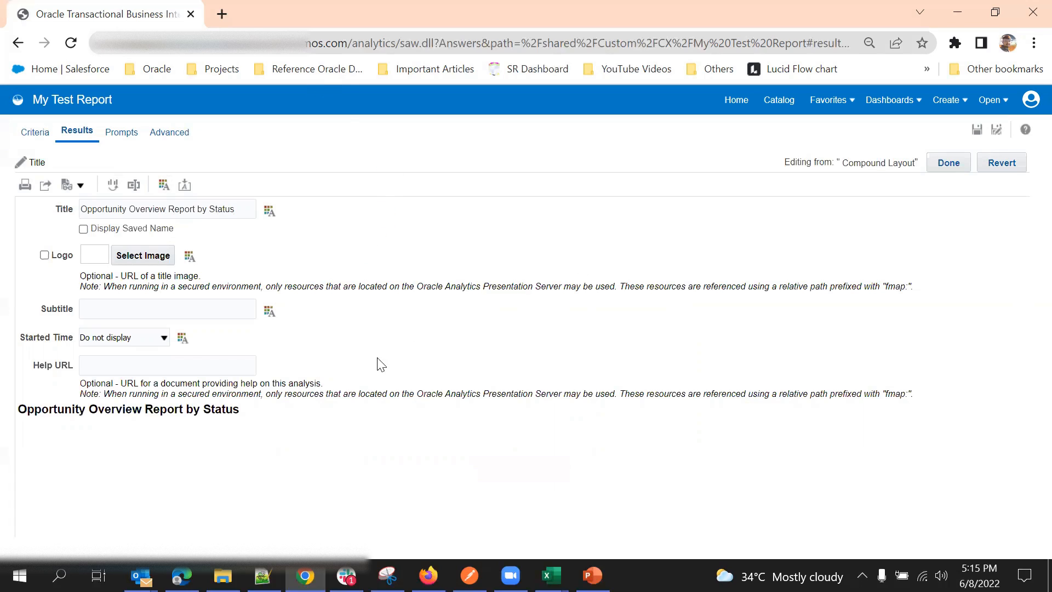
{"action": "triple_click", "coordinate": [143, 415]}
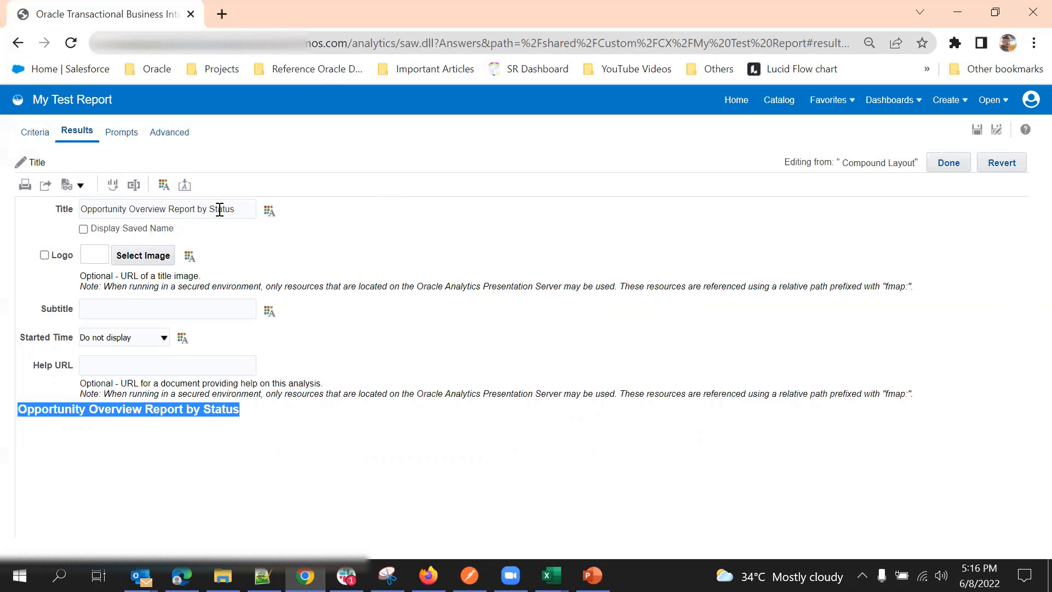
{"action": "left_click", "coordinate": [250, 210]}
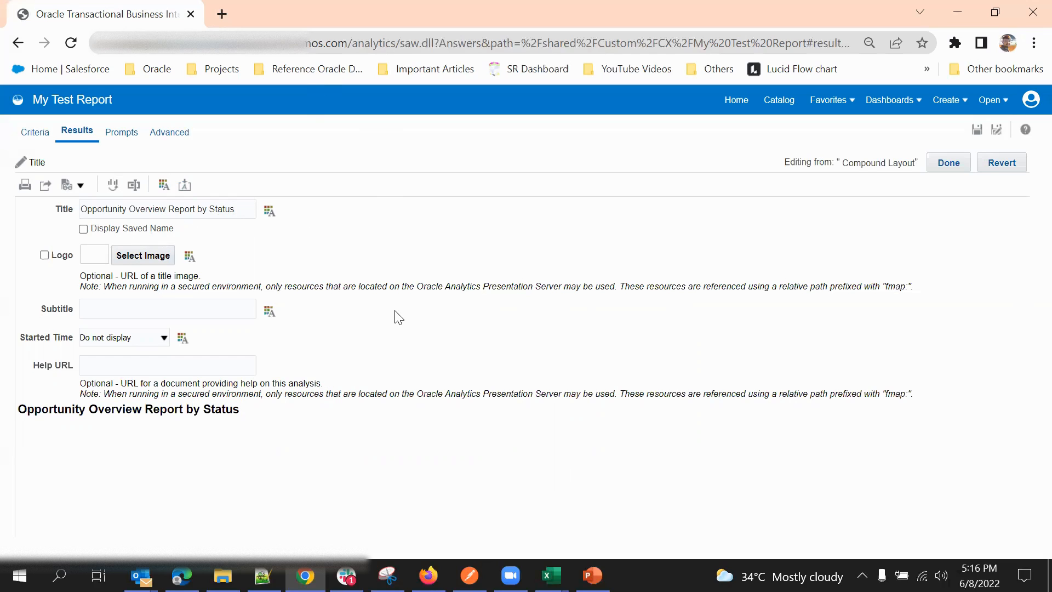
Step: Review the font, style and alignment options in the title's formatting, and cancel without changing them
{"action": "left_click", "coordinate": [273, 211]}
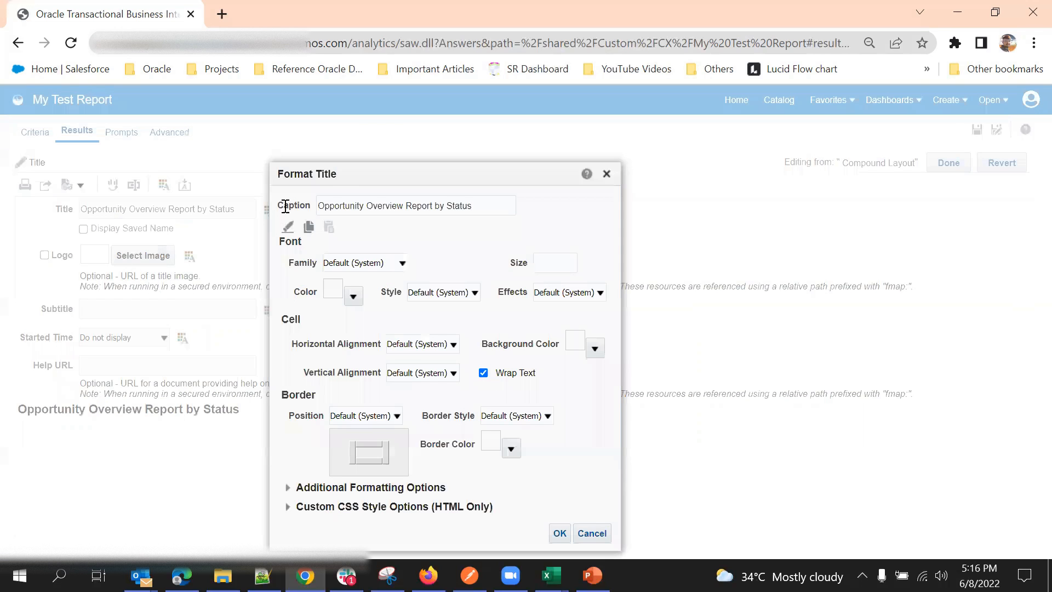
{"action": "left_click_drag", "start_coordinate": [359, 176], "coordinate": [446, 140]}
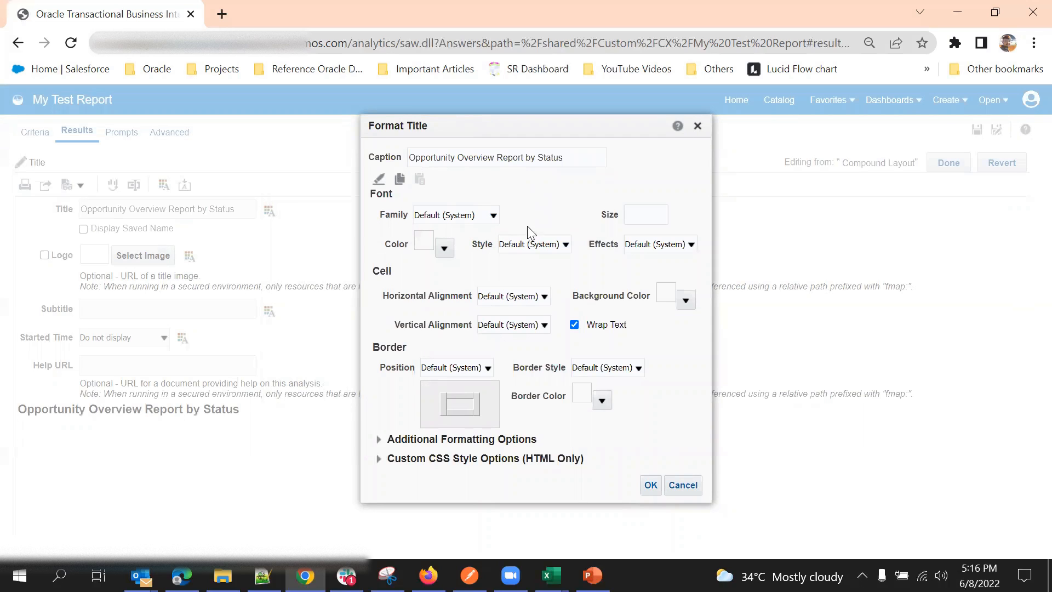
{"action": "left_click", "coordinate": [548, 243]}
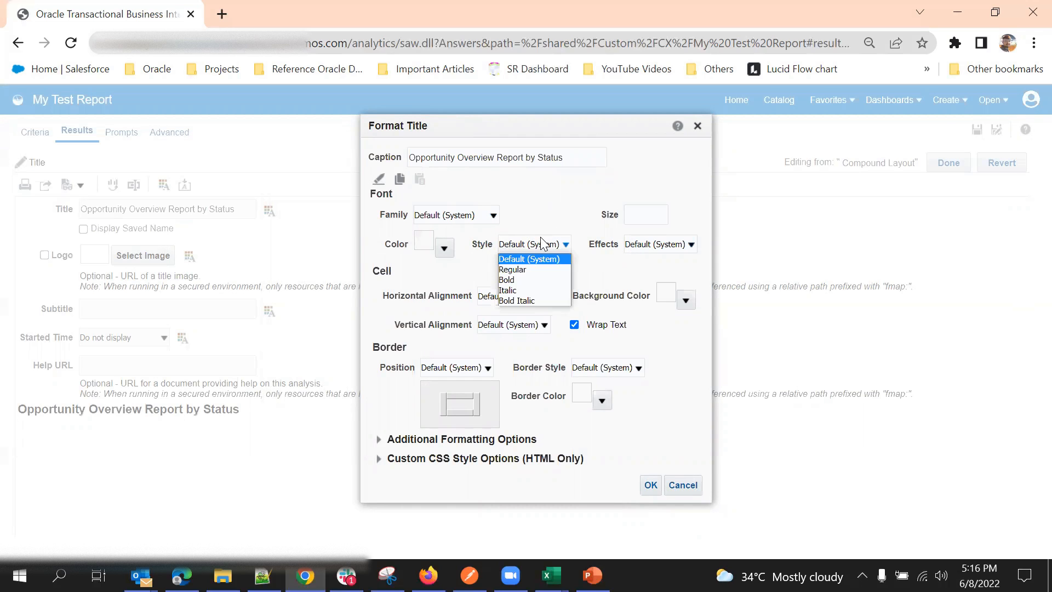
{"action": "left_click", "coordinate": [551, 220]}
{"action": "left_click", "coordinate": [495, 215]}
{"action": "left_click", "coordinate": [568, 193]}
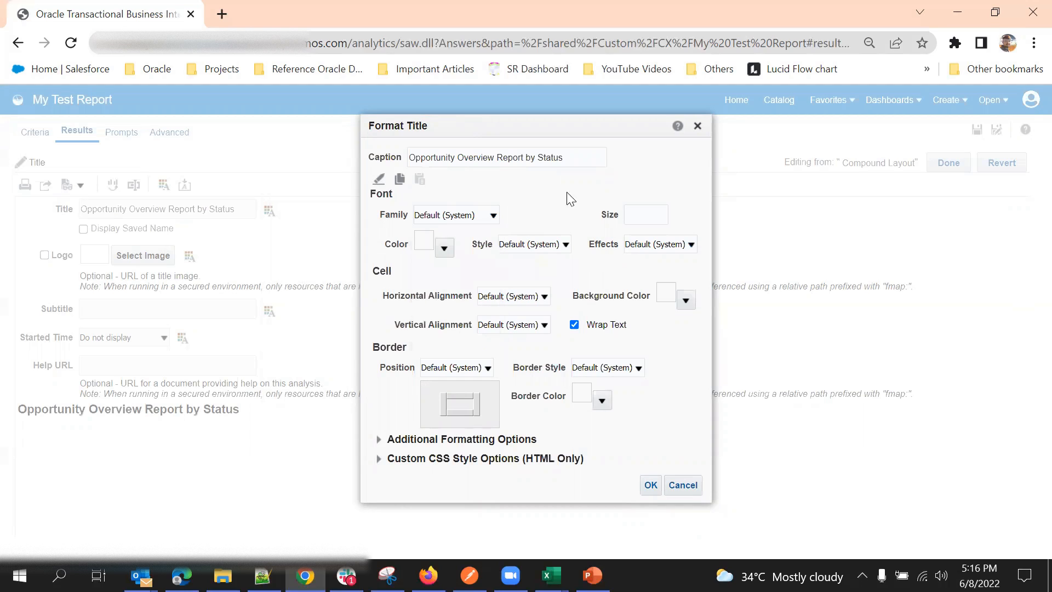
{"action": "left_click", "coordinate": [511, 325]}
{"action": "left_click", "coordinate": [477, 305]}
{"action": "left_click_drag", "start_coordinate": [536, 126], "coordinate": [537, 98]}
{"action": "left_click", "coordinate": [678, 467]}
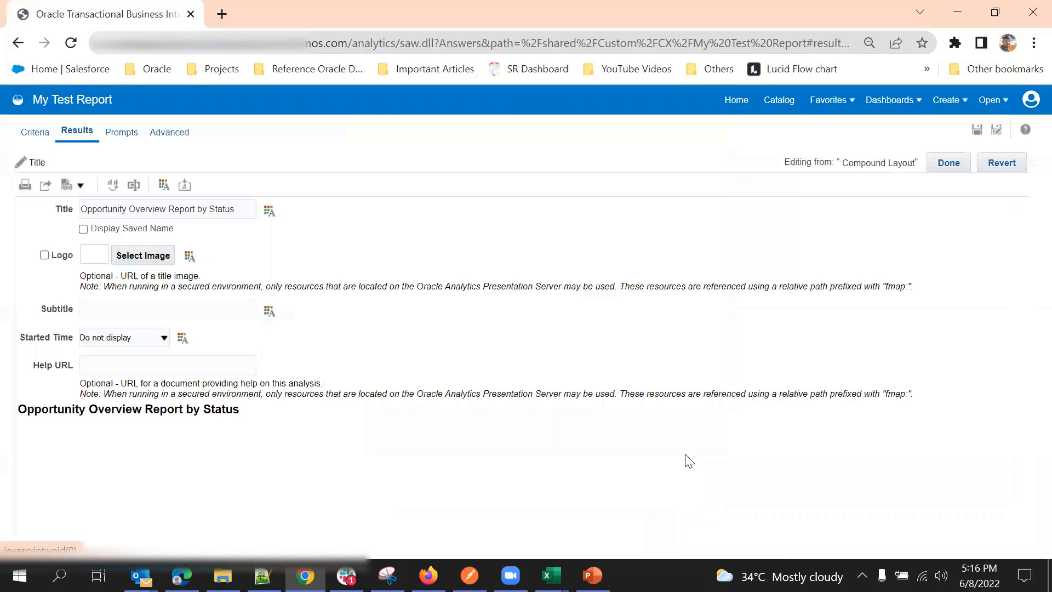
Step: Finish editing the title view and set the horizontal alignment of its container to Center
{"action": "left_click", "coordinate": [948, 163]}
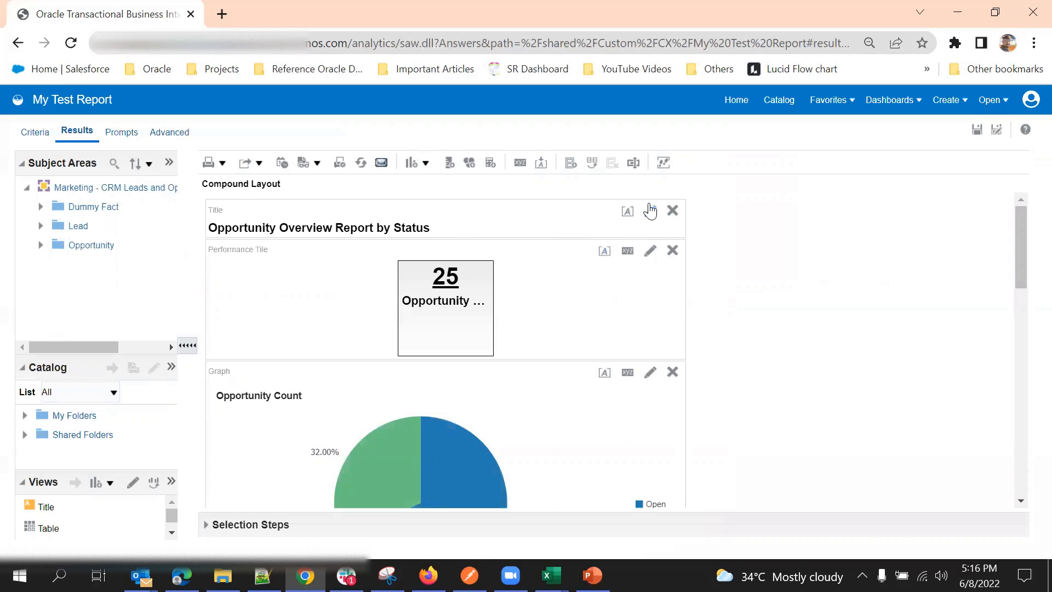
{"action": "left_click", "coordinate": [626, 214]}
{"action": "mouse_move", "coordinate": [752, 229]}
{"action": "left_mouse_down"}
{"action": "mouse_move", "coordinate": [629, 188]}
{"action": "mouse_move", "coordinate": [765, 222]}
{"action": "left_mouse_up"}
{"action": "left_click", "coordinate": [774, 249]}
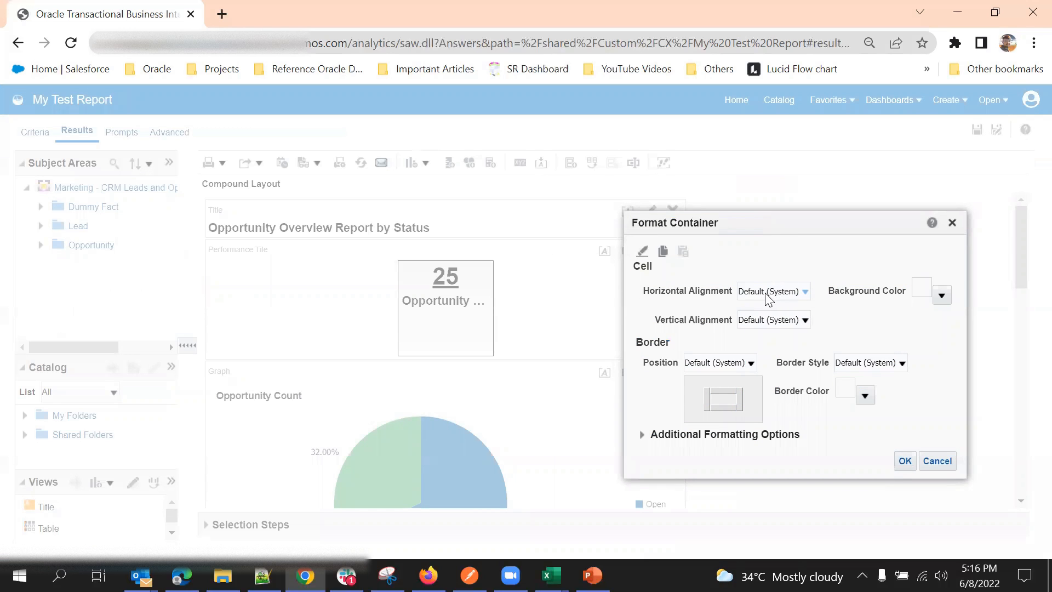
{"action": "left_click", "coordinate": [768, 292]}
{"action": "left_click", "coordinate": [767, 292]}
{"action": "left_click", "coordinate": [765, 293]}
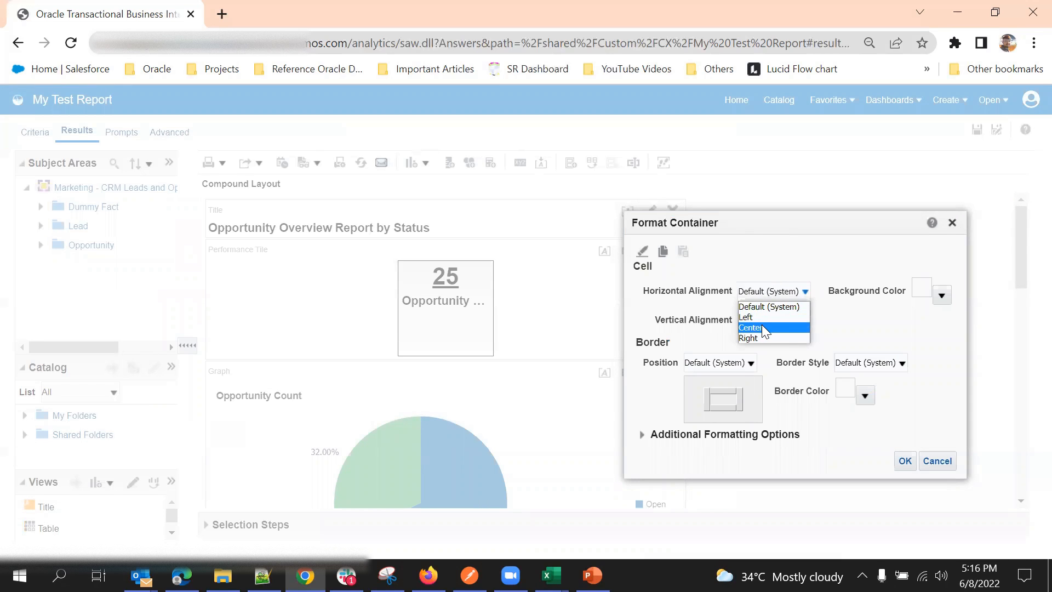
{"action": "left_click", "coordinate": [762, 327]}
{"action": "left_click", "coordinate": [905, 461]}
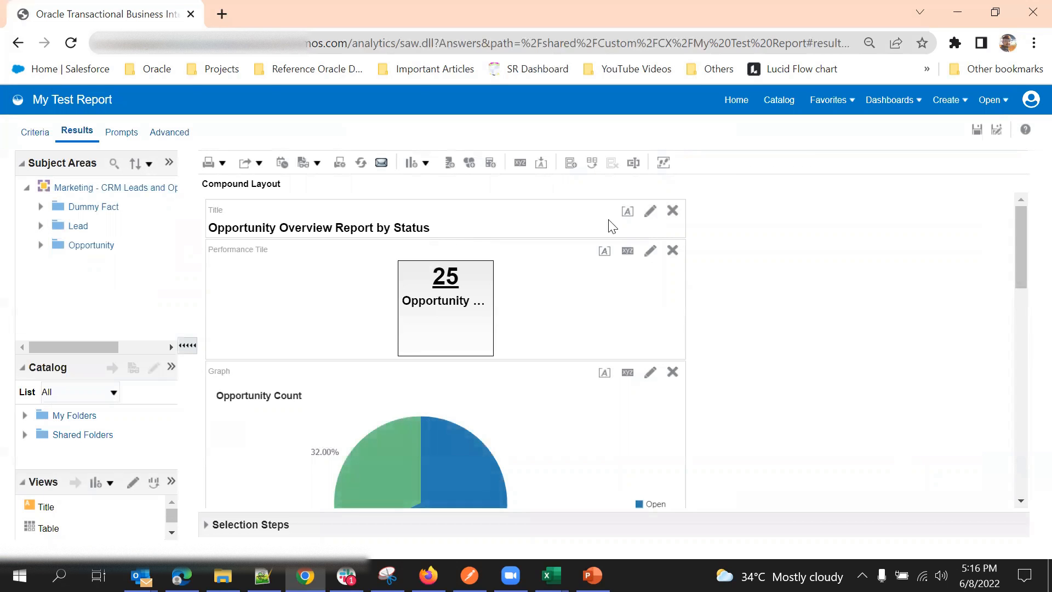
Step: Edit the title view to format the title text with Center horizontal alignment, and finish editing
{"action": "left_click", "coordinate": [651, 214]}
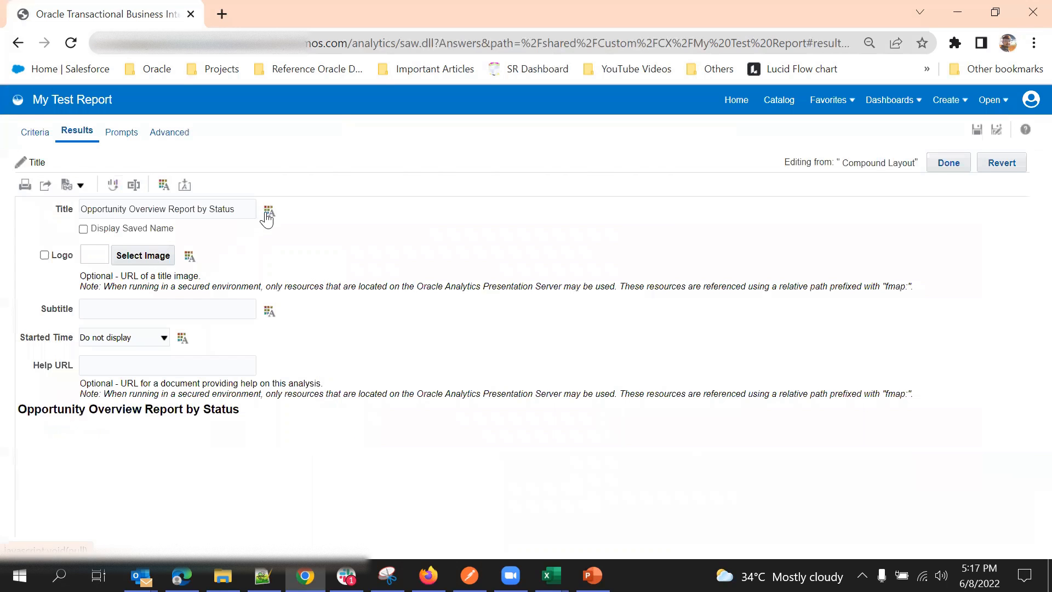
{"action": "left_click", "coordinate": [269, 212]}
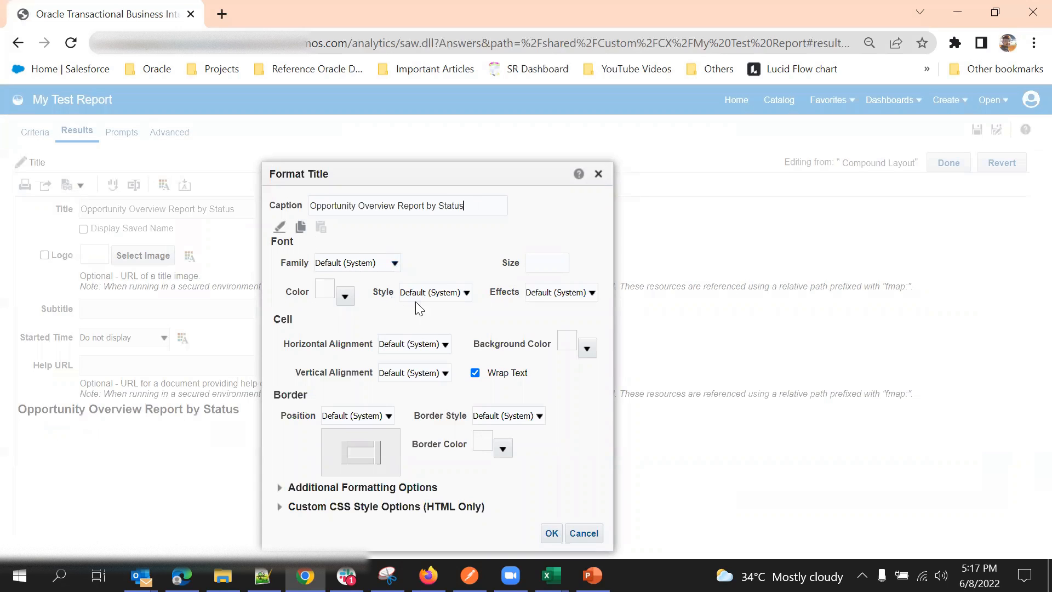
{"action": "left_click", "coordinate": [430, 293]}
{"action": "left_click", "coordinate": [416, 345]}
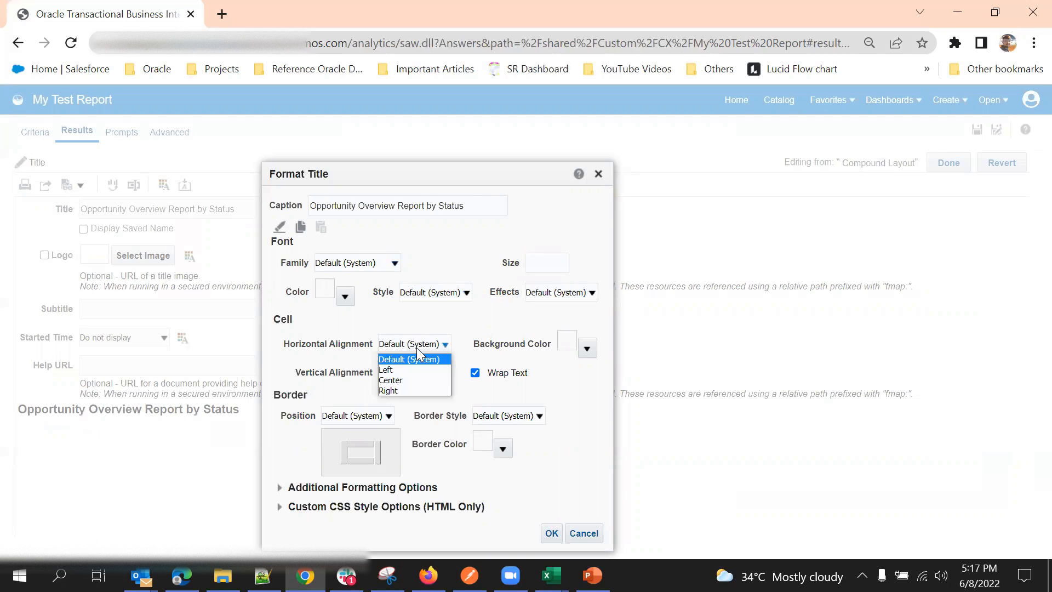
{"action": "left_click", "coordinate": [408, 380]}
{"action": "left_click", "coordinate": [550, 532]}
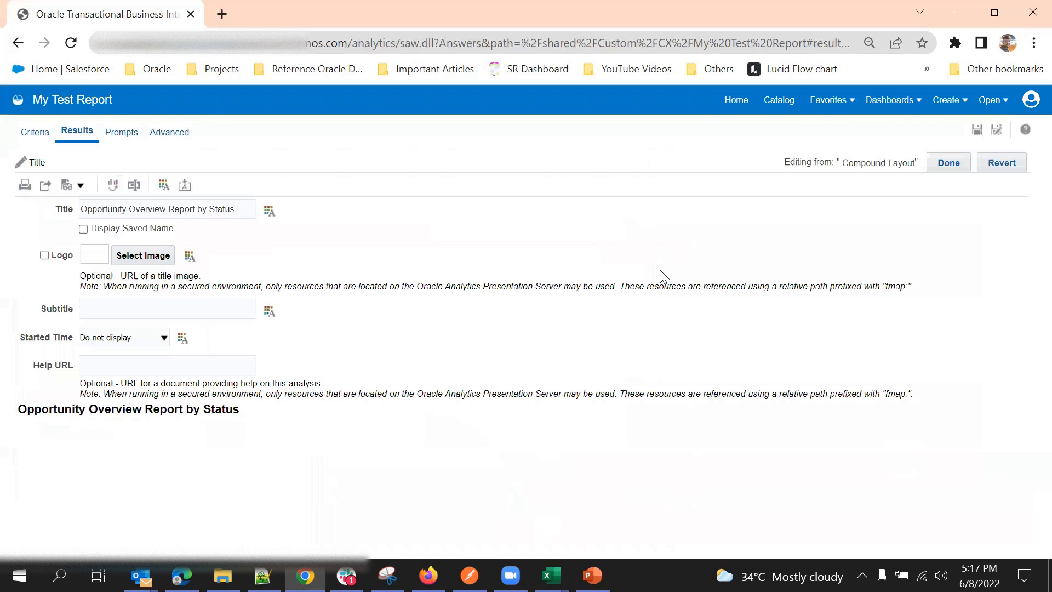
{"action": "left_click", "coordinate": [945, 164]}
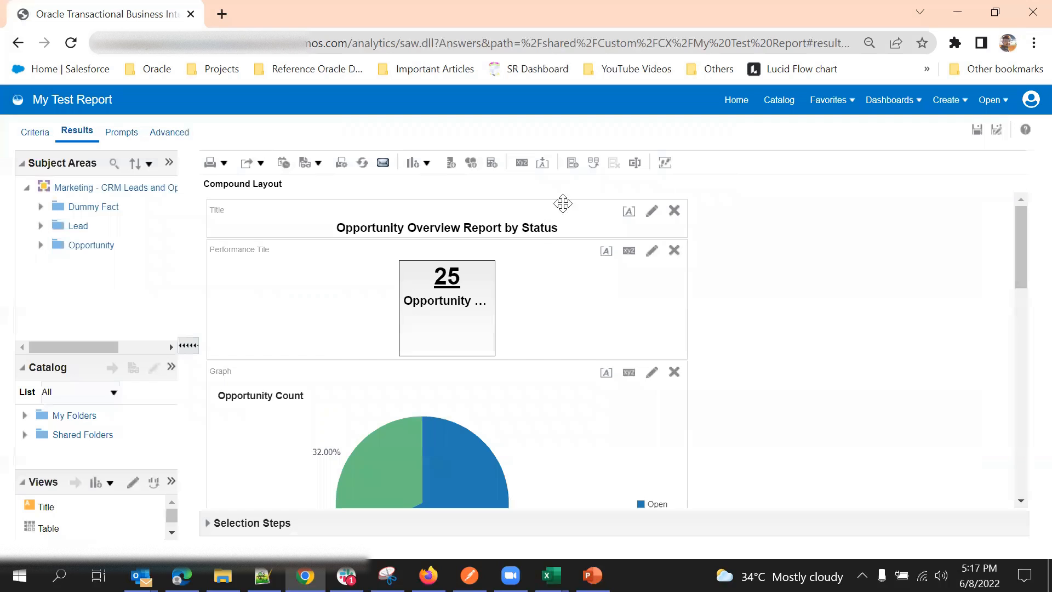
Step: Set the canvas width of the pie chart to 800 pixels and check it in the compound layout
{"action": "scroll", "coordinate": [530, 270], "scroll_direction": "down", "scroll_amount": 1}
{"action": "scroll", "coordinate": [530, 269], "scroll_direction": "down", "scroll_amount": 3}
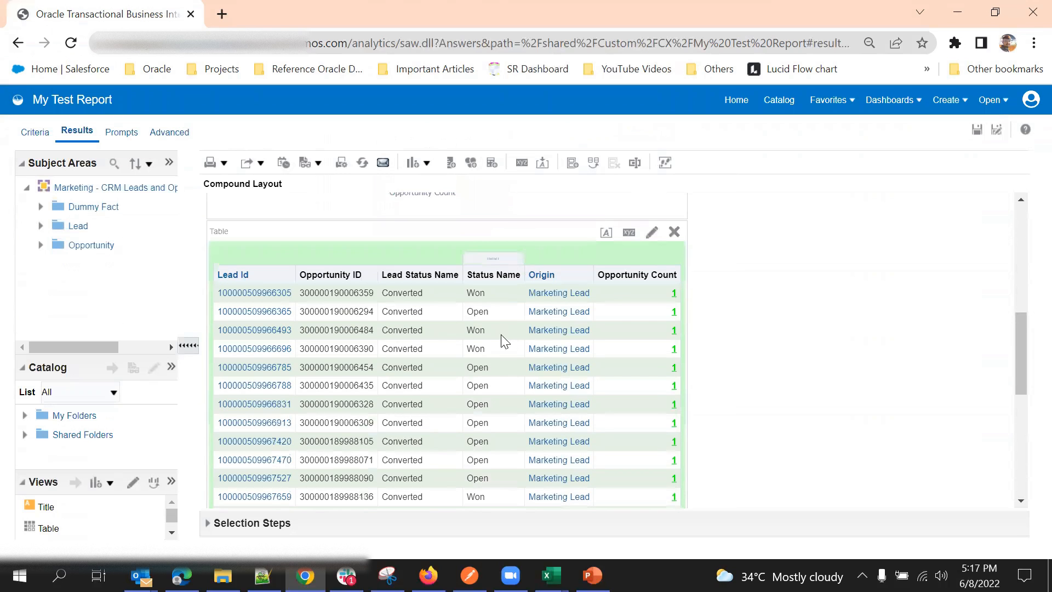
{"action": "scroll", "coordinate": [500, 340], "scroll_direction": "up", "scroll_amount": 5}
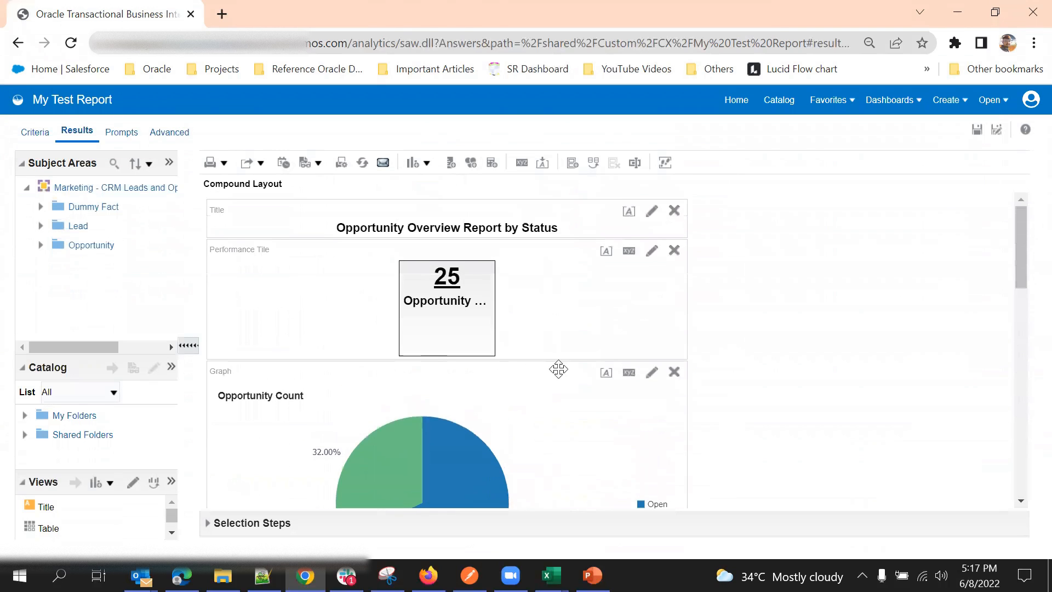
{"action": "left_click", "coordinate": [629, 374]}
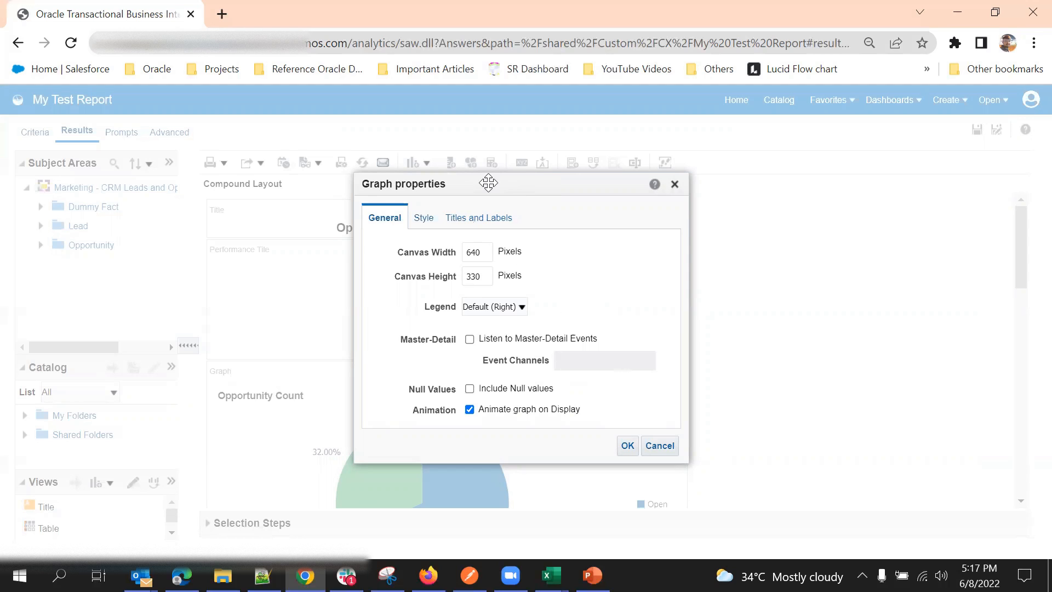
{"action": "left_click_drag", "start_coordinate": [486, 181], "coordinate": [701, 172]}
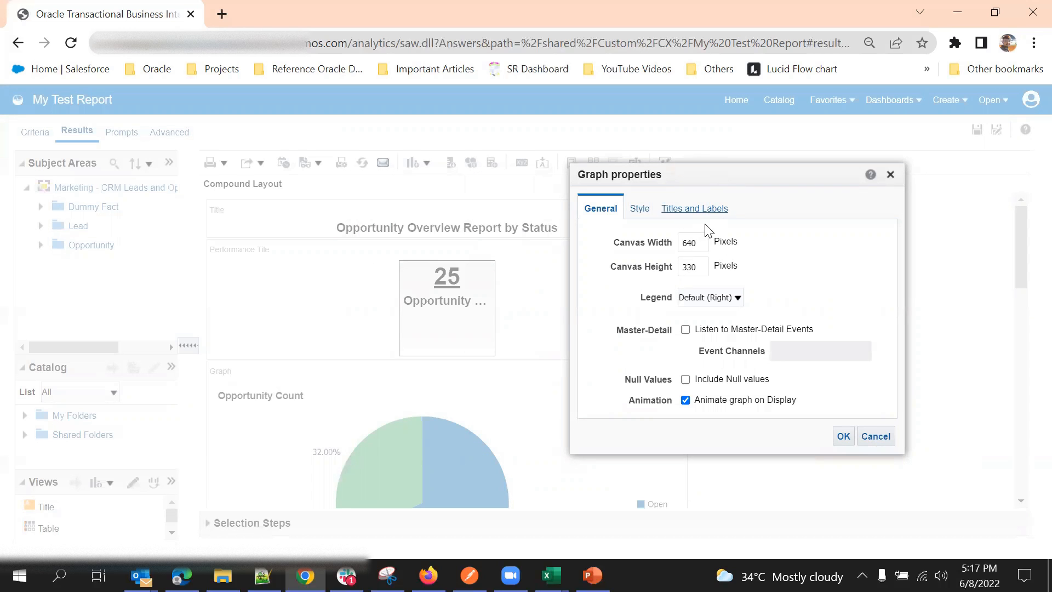
{"action": "left_click", "coordinate": [843, 435]}
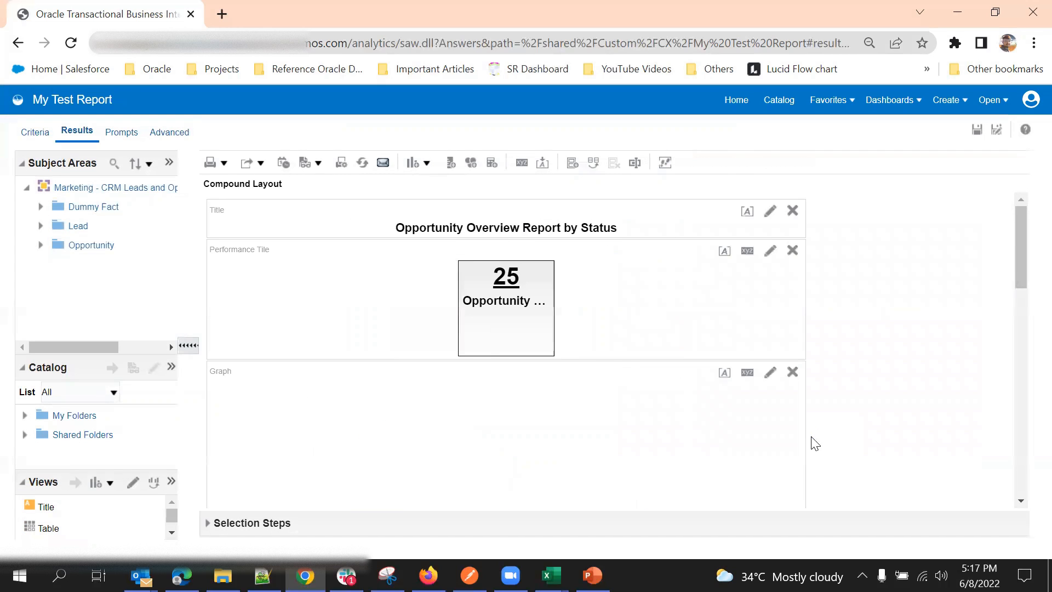
{"action": "scroll", "coordinate": [794, 413], "scroll_direction": "down", "scroll_amount": 5}
{"action": "scroll", "coordinate": [674, 367], "scroll_direction": "up", "scroll_amount": 3}
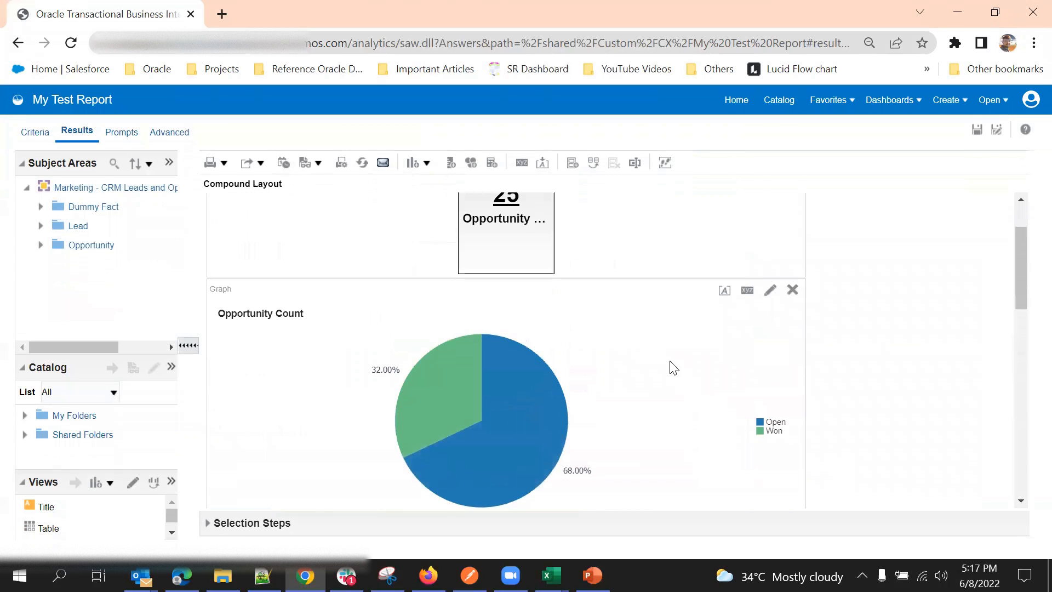
Step: Set the pie chart's canvas to 1200 pixels wide and 900 pixels high, and check its size in the layout
{"action": "left_click", "coordinate": [746, 291]}
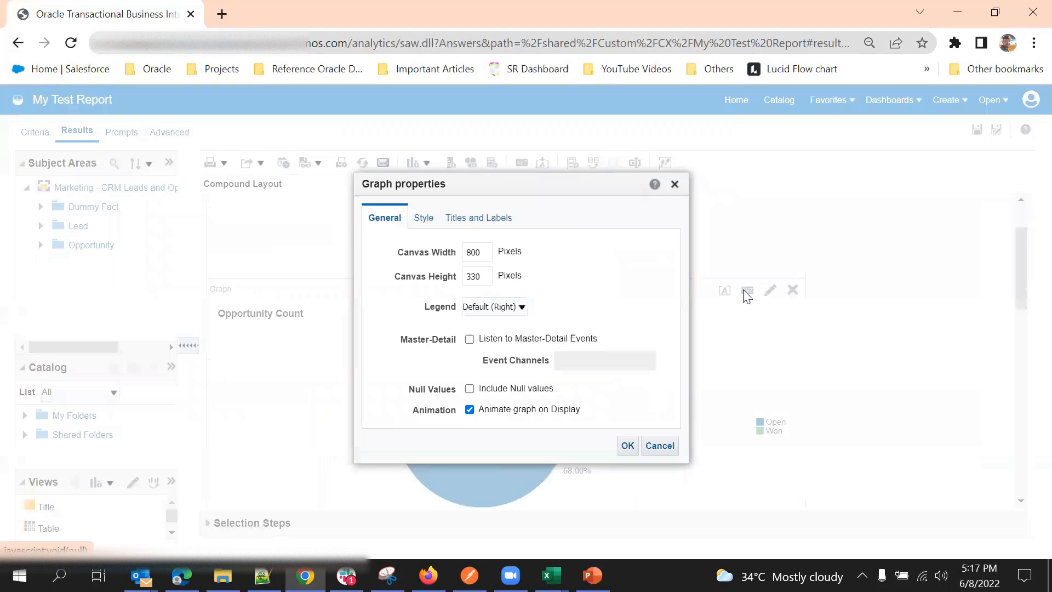
{"action": "double_click", "coordinate": [474, 253]}
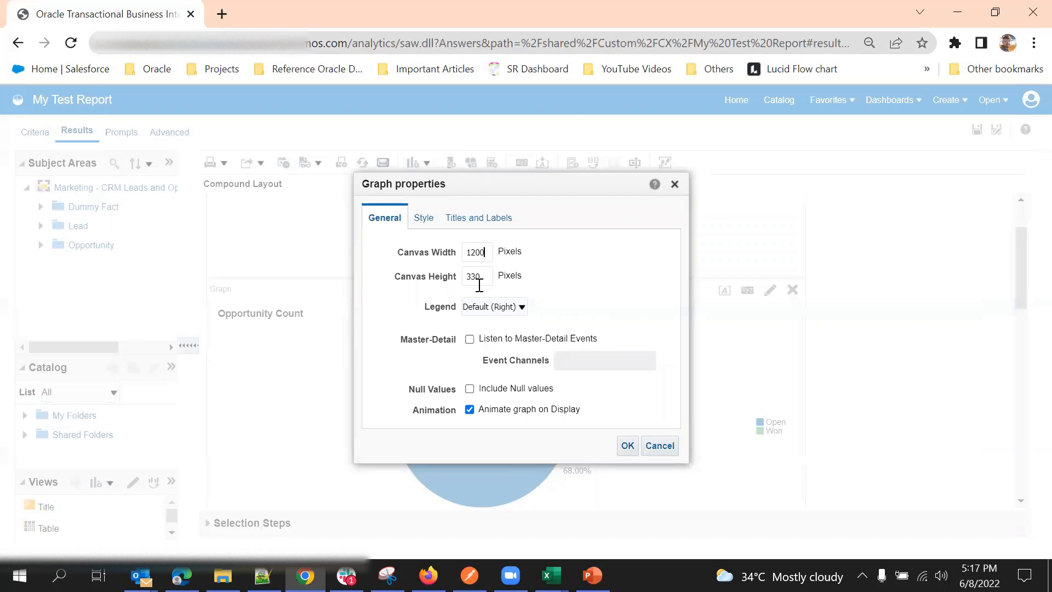
{"action": "double_click", "coordinate": [478, 282]}
{"action": "left_click", "coordinate": [636, 446]}
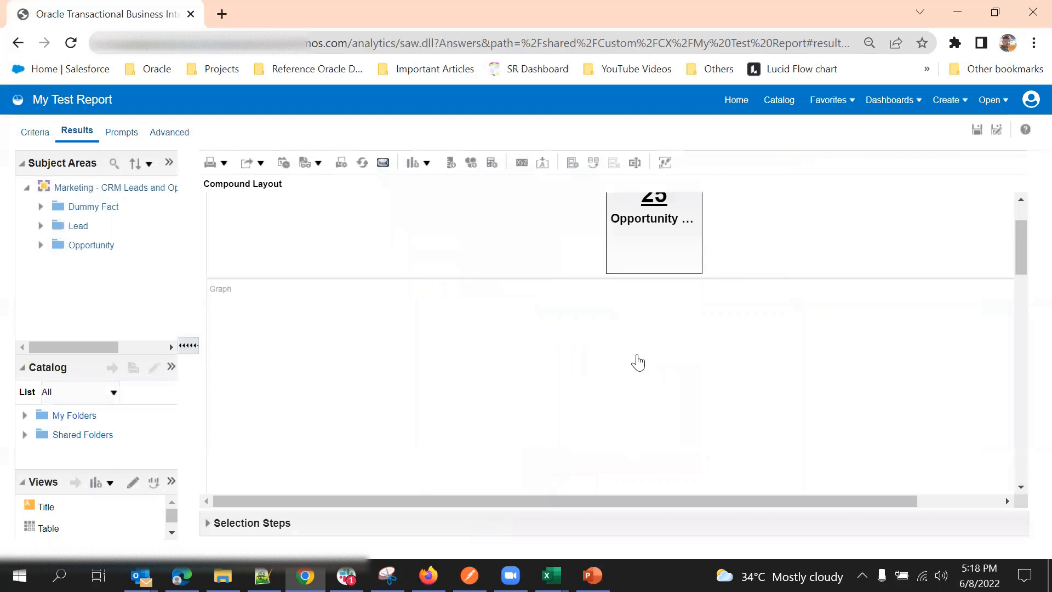
{"action": "scroll", "coordinate": [631, 346], "scroll_direction": "up", "scroll_amount": 4}
{"action": "scroll", "coordinate": [629, 321], "scroll_direction": "down", "scroll_amount": 4}
{"action": "scroll", "coordinate": [629, 320], "scroll_direction": "up", "scroll_amount": 5}
{"action": "scroll", "coordinate": [630, 320], "scroll_direction": "down", "scroll_amount": 5}
{"action": "scroll", "coordinate": [629, 321], "scroll_direction": "up", "scroll_amount": 5}
{"action": "left_click_drag", "start_coordinate": [742, 500], "coordinate": [904, 328]}
Step: Reduce the pie chart's canvas width and height, check its fit above the table, and save the report
{"action": "left_click", "coordinate": [946, 291]}
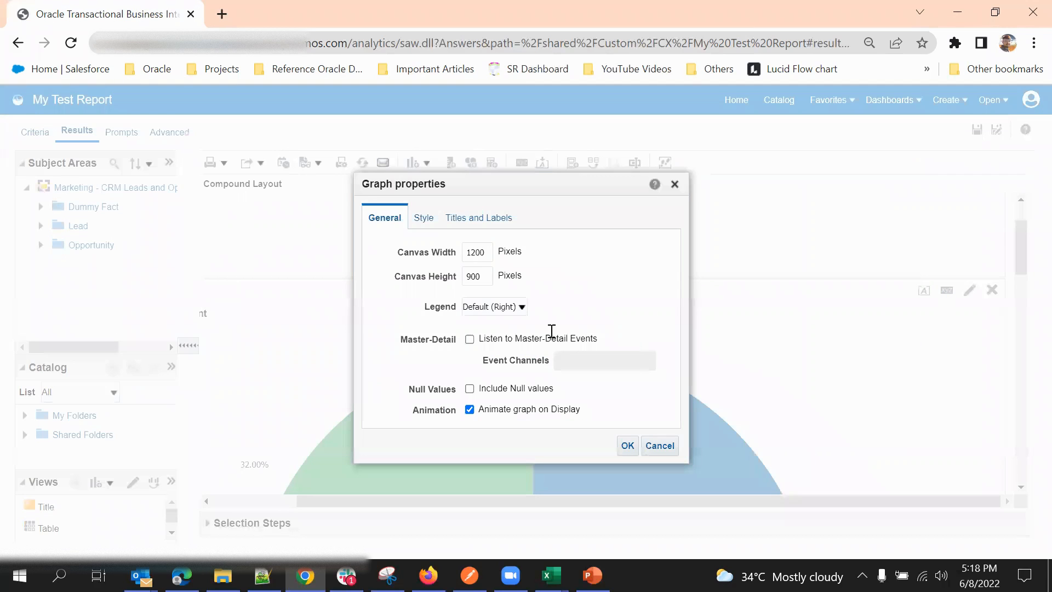
{"action": "double_click", "coordinate": [477, 254]}
{"action": "type", "text": "6"}
{"action": "double_click", "coordinate": [478, 276]}
{"action": "left_click", "coordinate": [627, 444]}
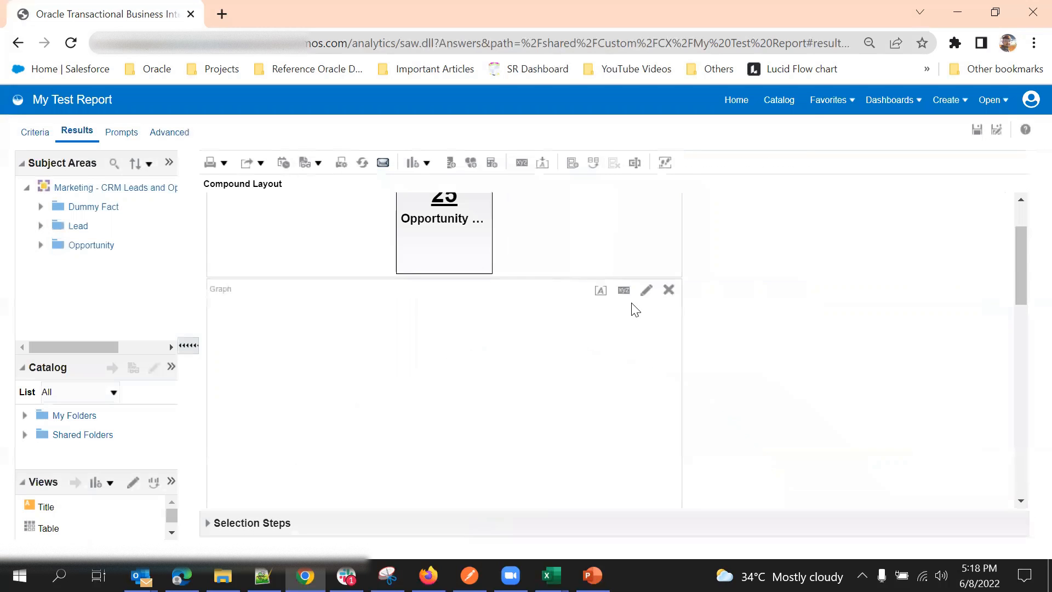
{"action": "scroll", "coordinate": [601, 303], "scroll_direction": "down", "scroll_amount": 3}
{"action": "scroll", "coordinate": [573, 306], "scroll_direction": "up", "scroll_amount": 4}
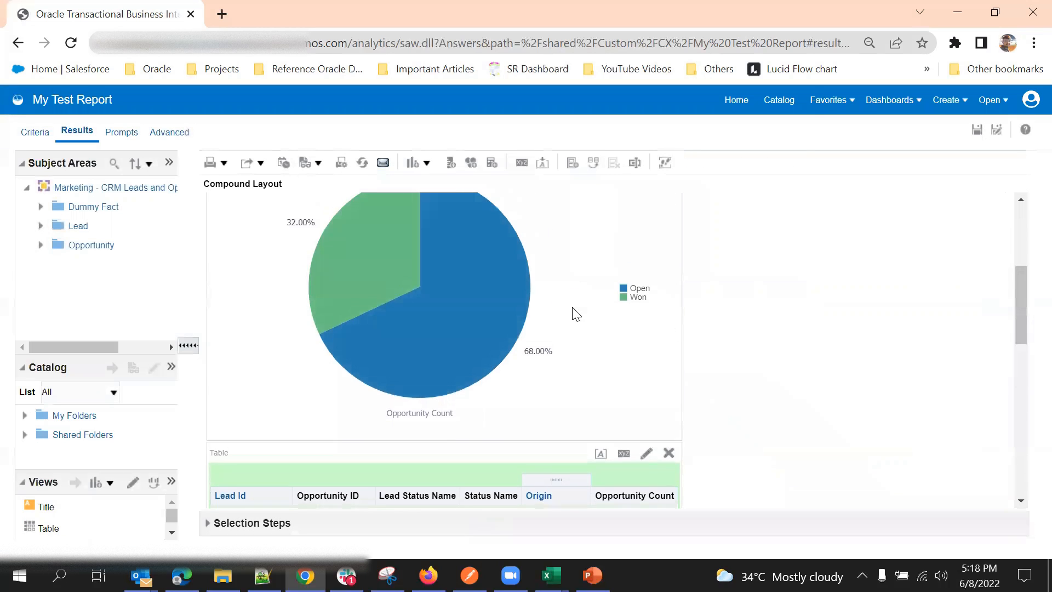
{"action": "scroll", "coordinate": [575, 312], "scroll_direction": "down", "scroll_amount": 3}
{"action": "scroll", "coordinate": [573, 308], "scroll_direction": "up", "scroll_amount": 3}
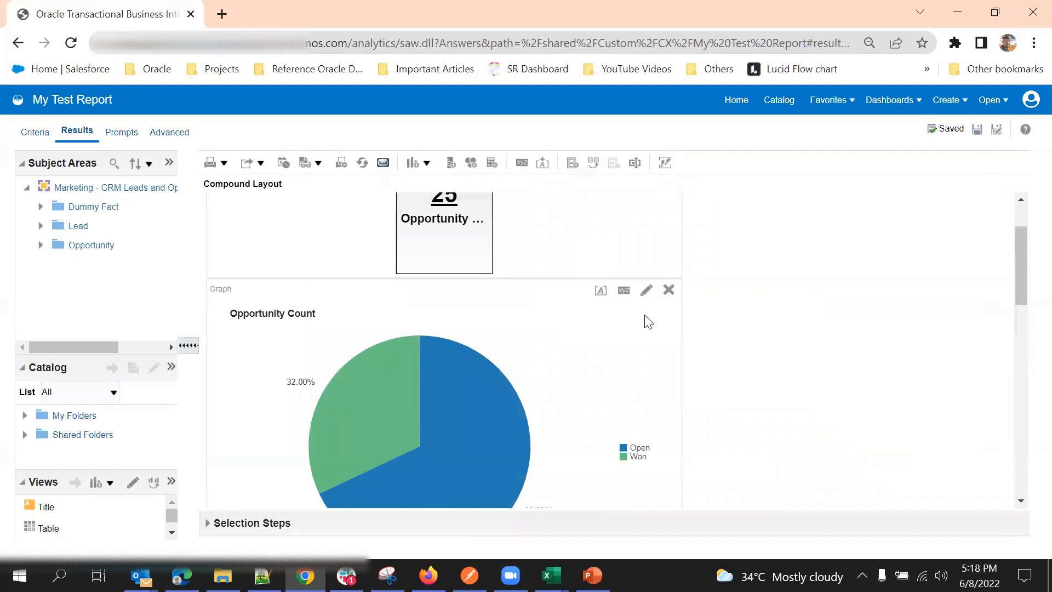
Step: Review the selected columns and filters in the report's criteria, and switch to the Zoom window
{"action": "scroll", "coordinate": [338, 332], "scroll_direction": "up", "scroll_amount": 2}
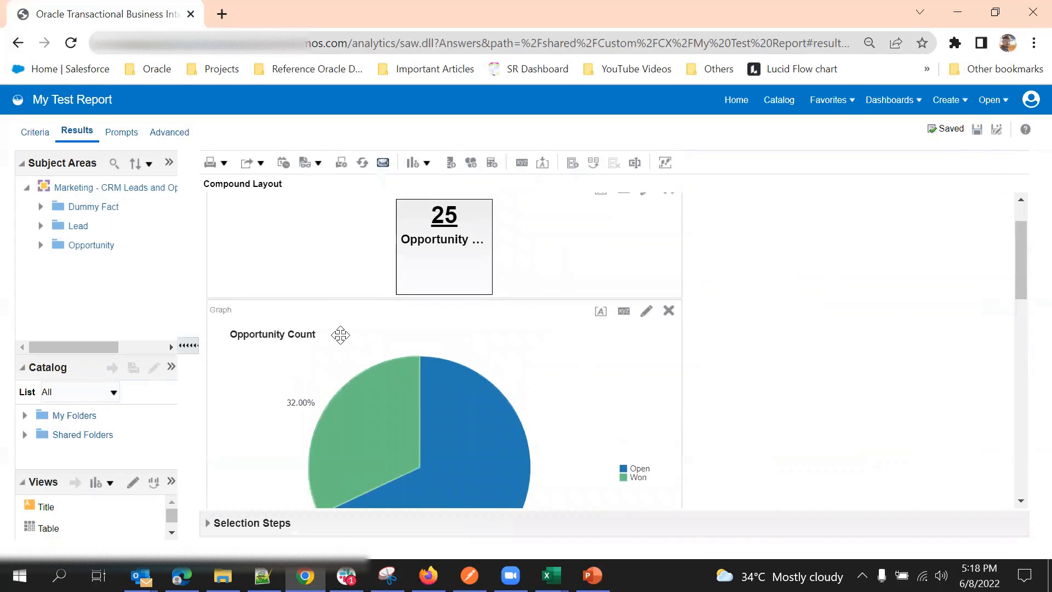
{"action": "left_click", "coordinate": [35, 131]}
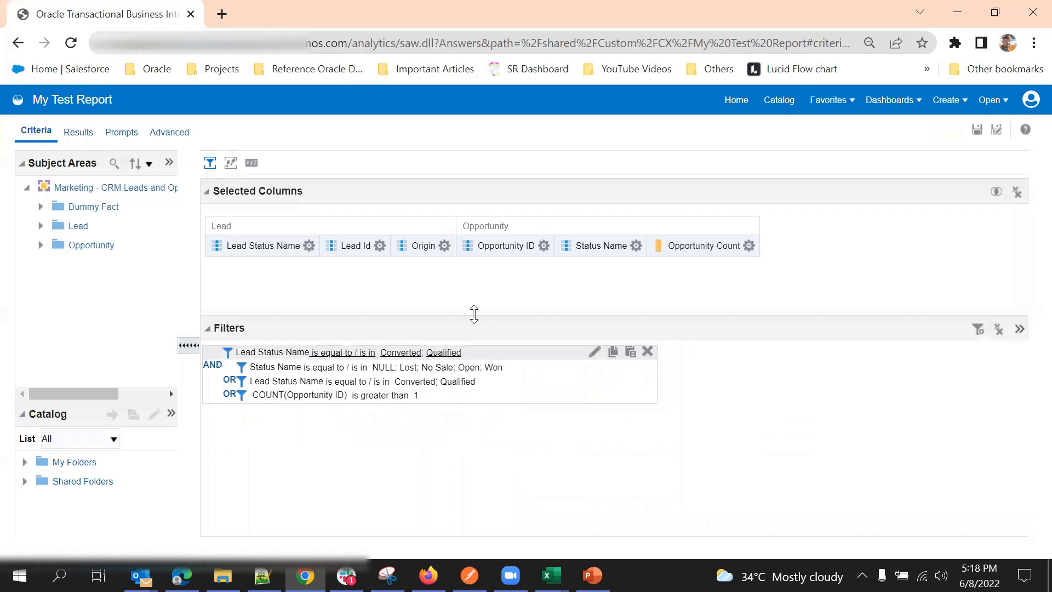
{"action": "left_click", "coordinate": [949, 103]}
{"action": "left_click", "coordinate": [633, 445]}
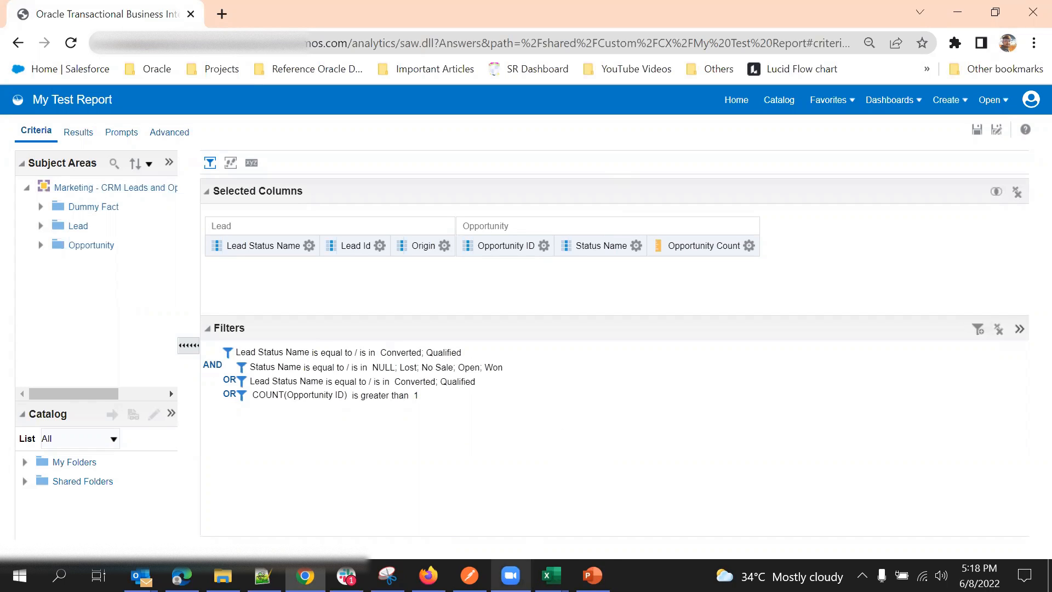
{"action": "left_click", "coordinate": [510, 575]}
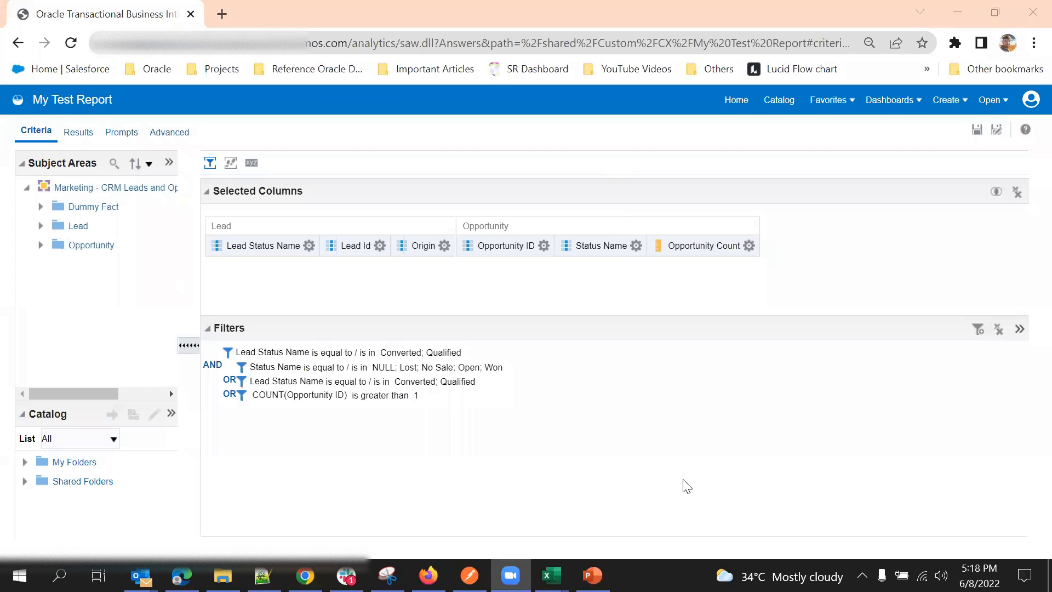